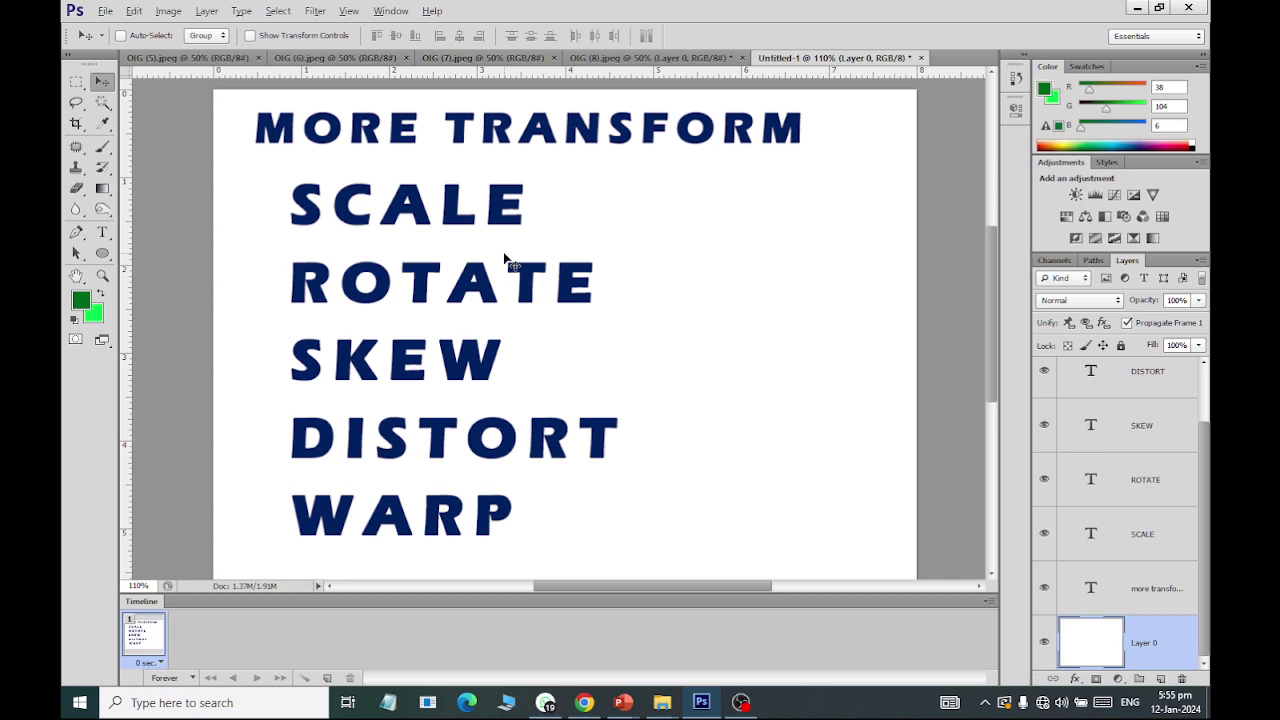
Step: Cancel the Open dialog and look over the OIG (8) and OIG (7) images
{"action": "key", "text": "ctrl+o"}
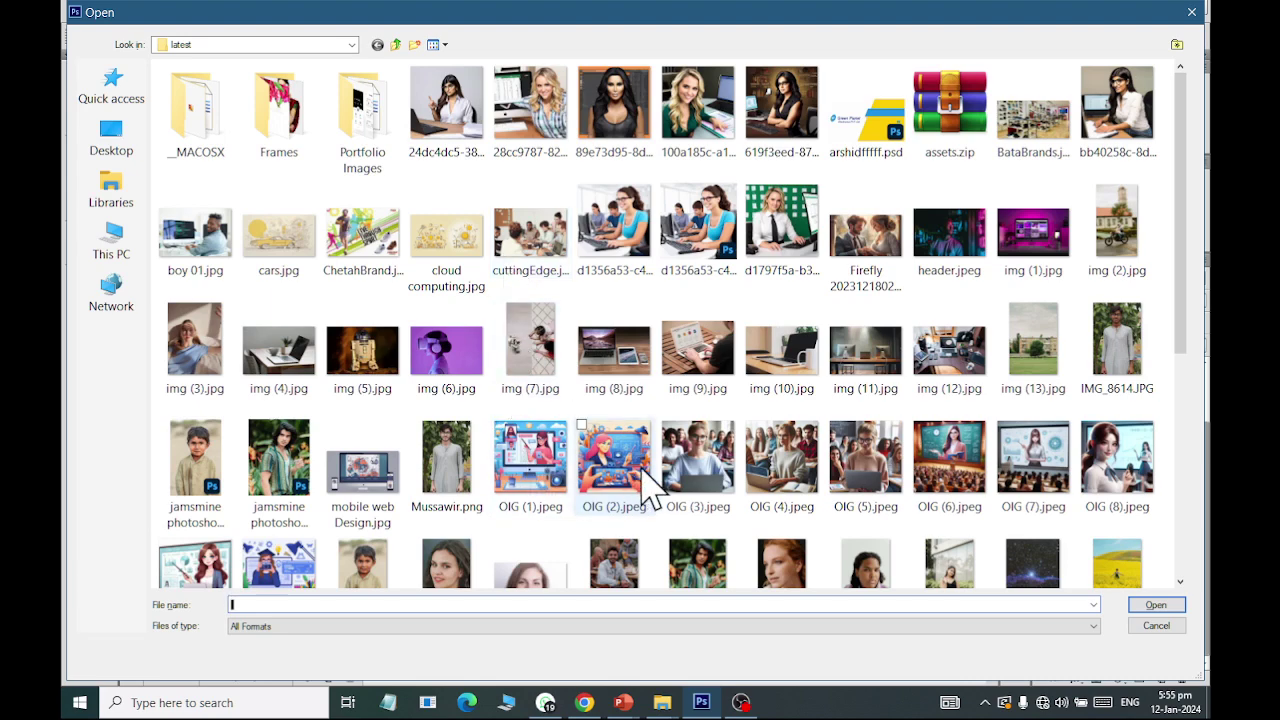
{"action": "key", "text": "Escape"}
{"action": "left_click", "coordinate": [656, 60]}
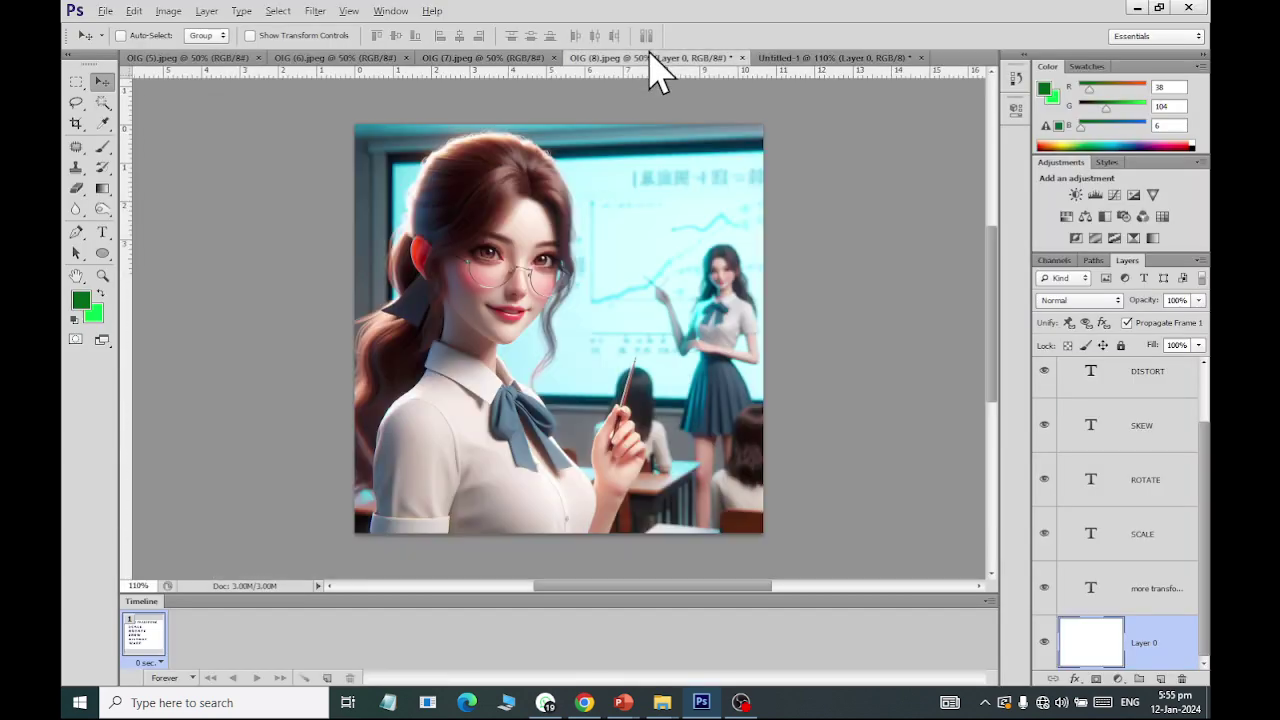
{"action": "left_click", "coordinate": [535, 59]}
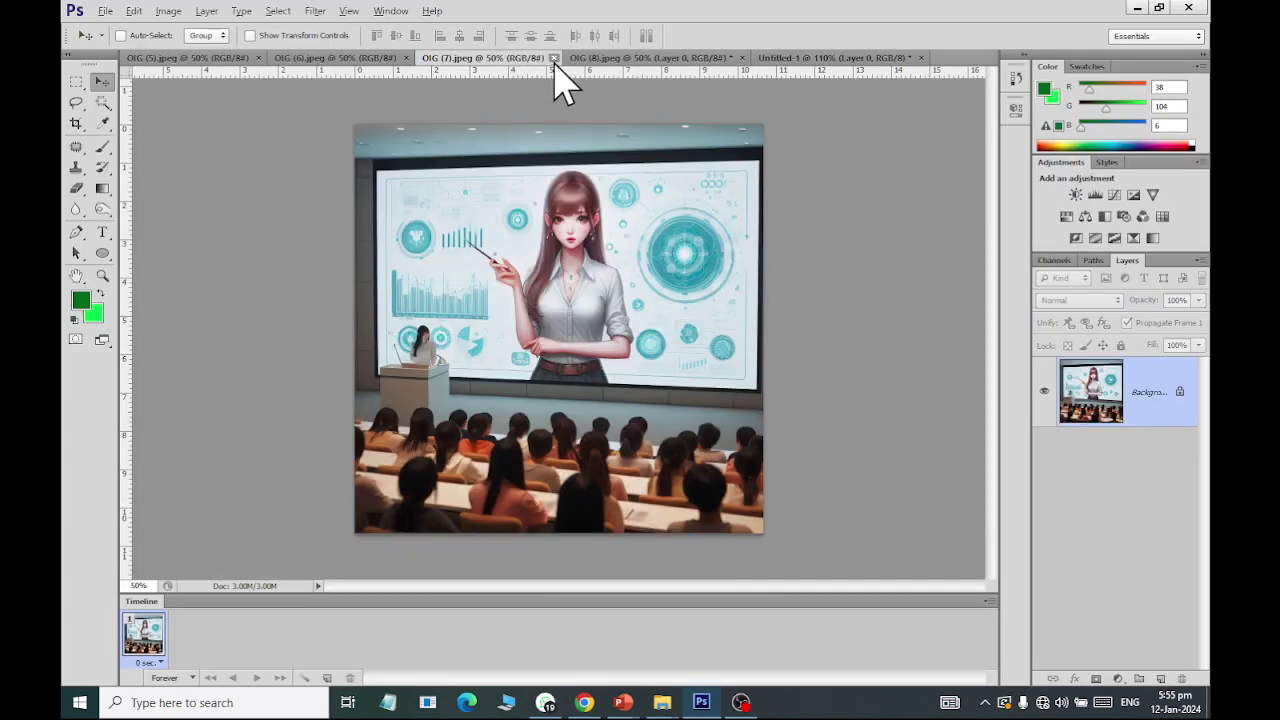
Step: Close the OIG (7) and OIG (6) images and begin a new blank document
{"action": "left_click", "coordinate": [553, 58]}
{"action": "left_click", "coordinate": [398, 59]}
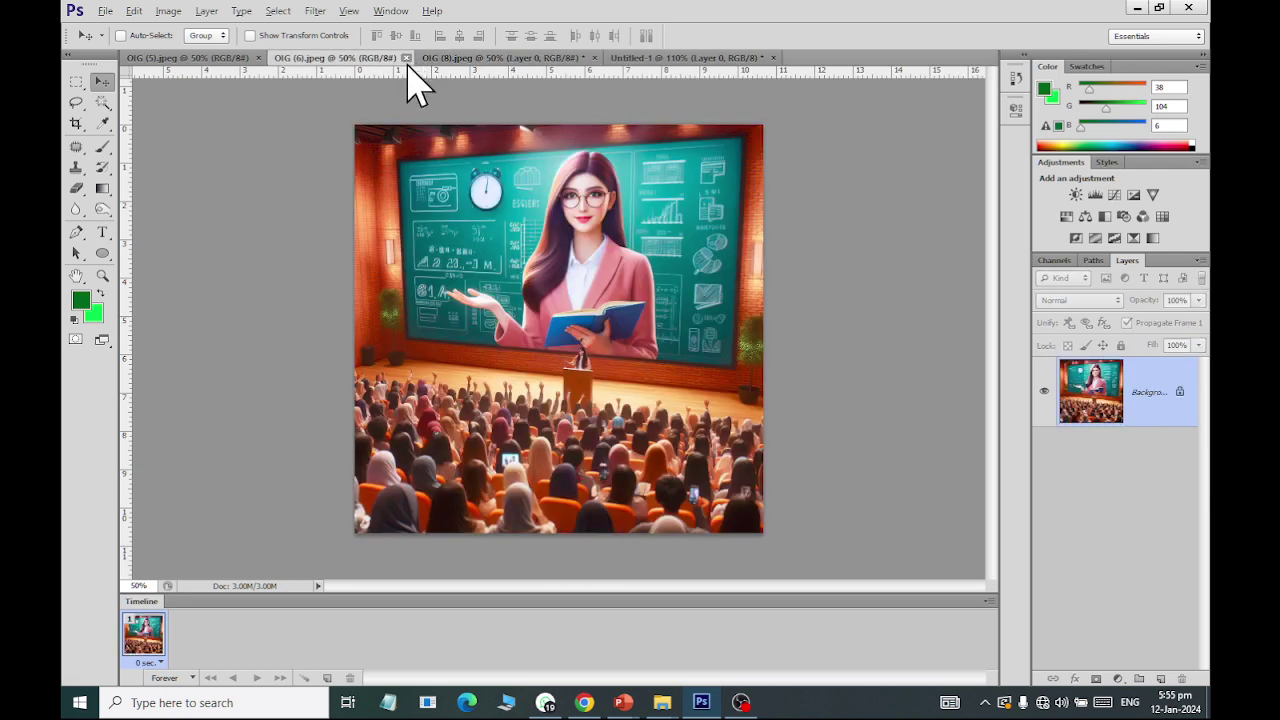
{"action": "left_click", "coordinate": [405, 57]}
{"action": "left_click", "coordinate": [518, 58]}
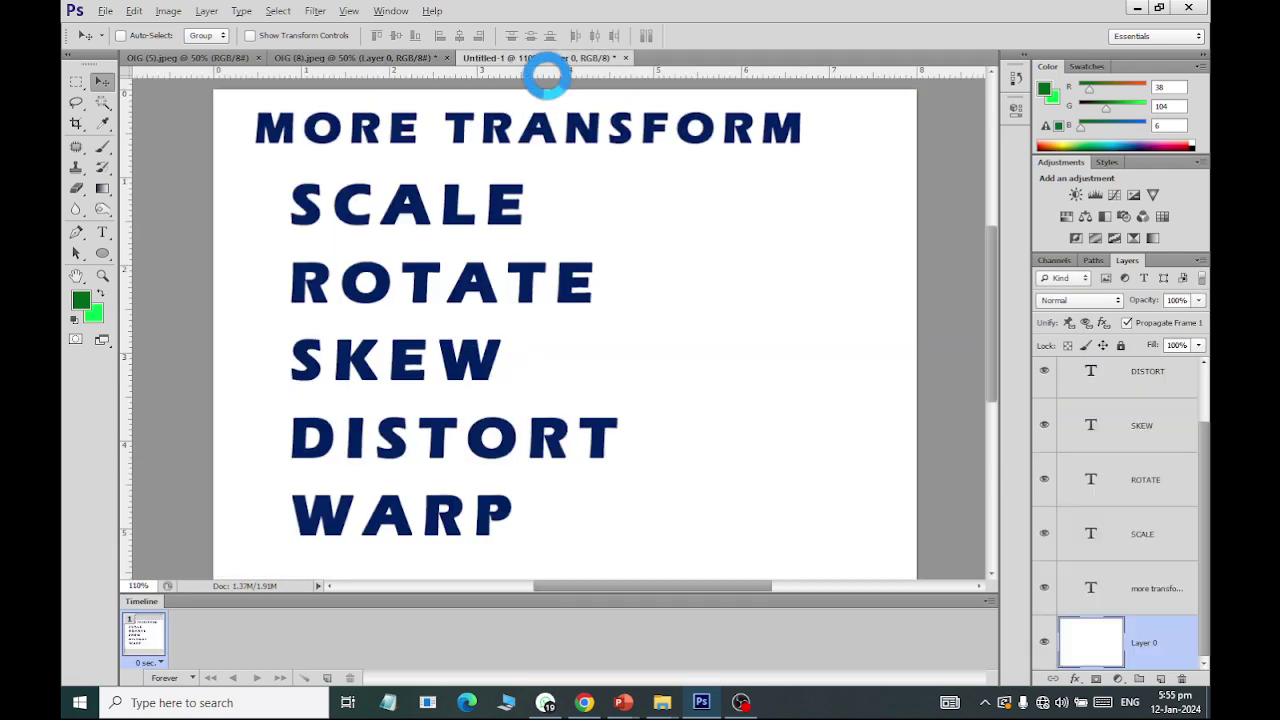
{"action": "key", "text": "ctrl+n"}
Step: Create the new document and draw a green rectangle near its centre
{"action": "left_click", "coordinate": [588, 131]}
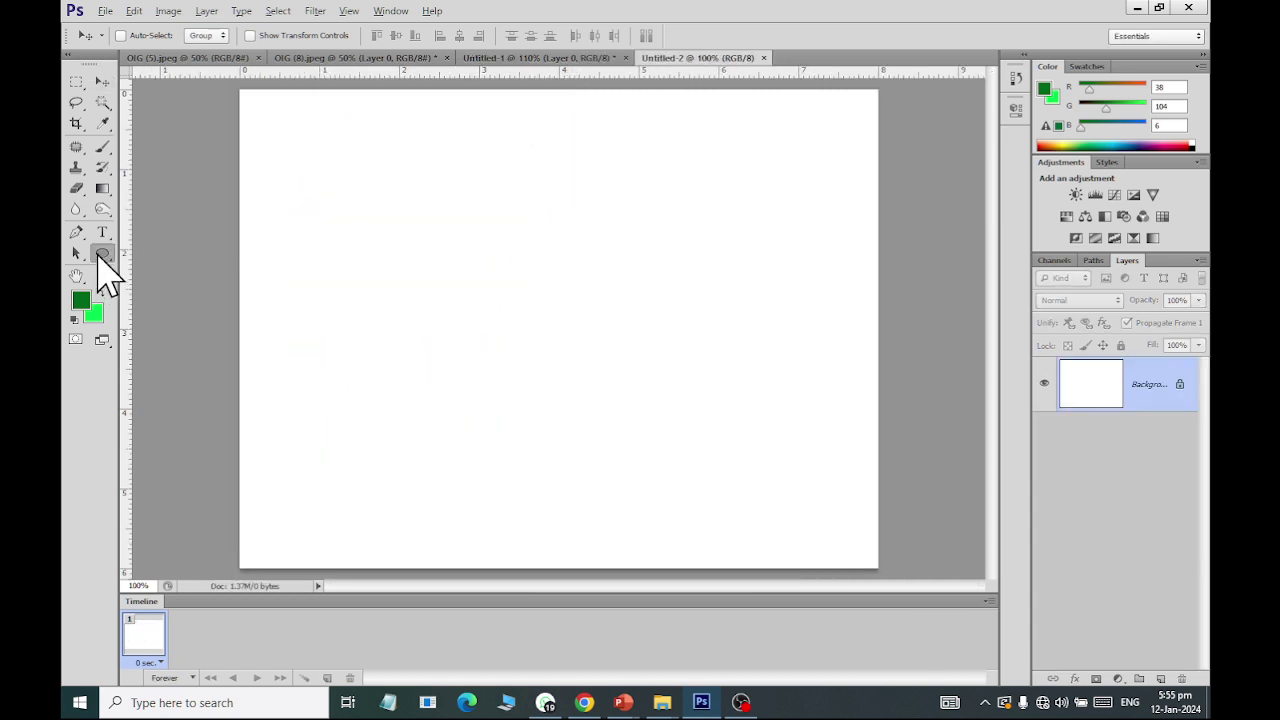
{"action": "left_click", "coordinate": [102, 255]}
{"action": "left_click", "coordinate": [177, 250]}
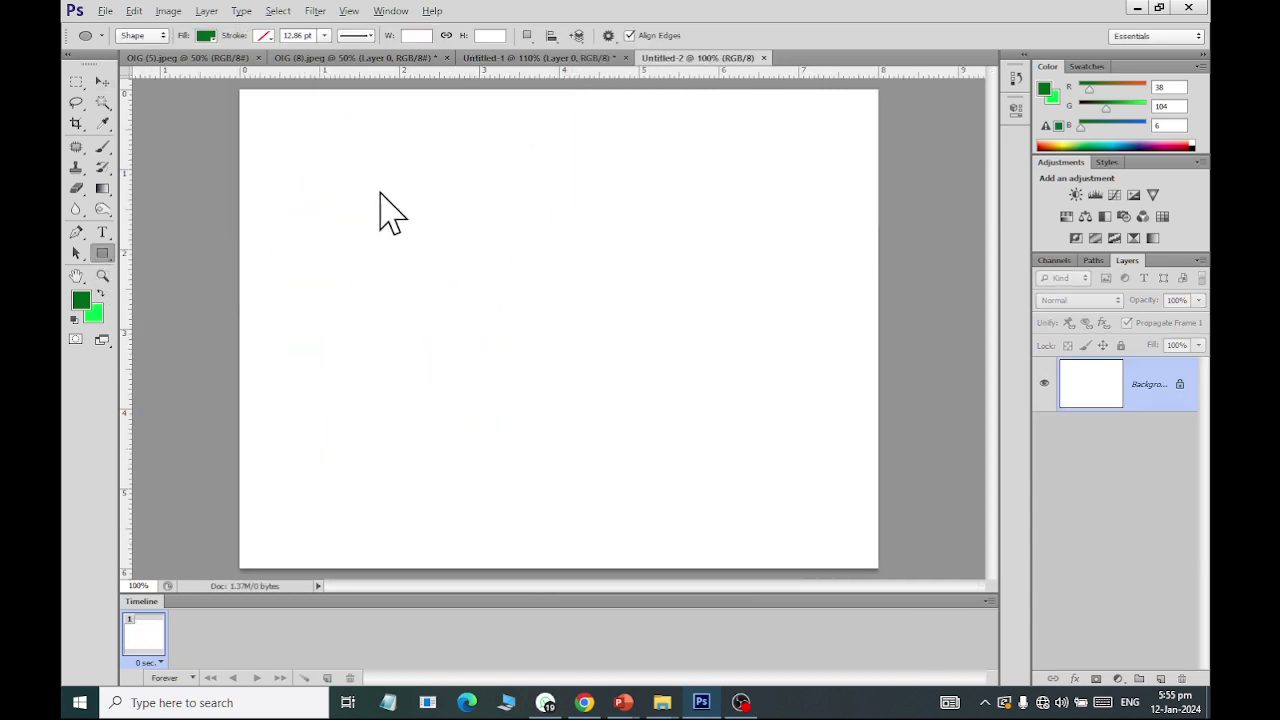
{"action": "mouse_move", "coordinate": [394, 181]}
{"action": "left_mouse_down"}
{"action": "mouse_move", "coordinate": [717, 339]}
{"action": "mouse_move", "coordinate": [706, 379]}
{"action": "left_mouse_up"}
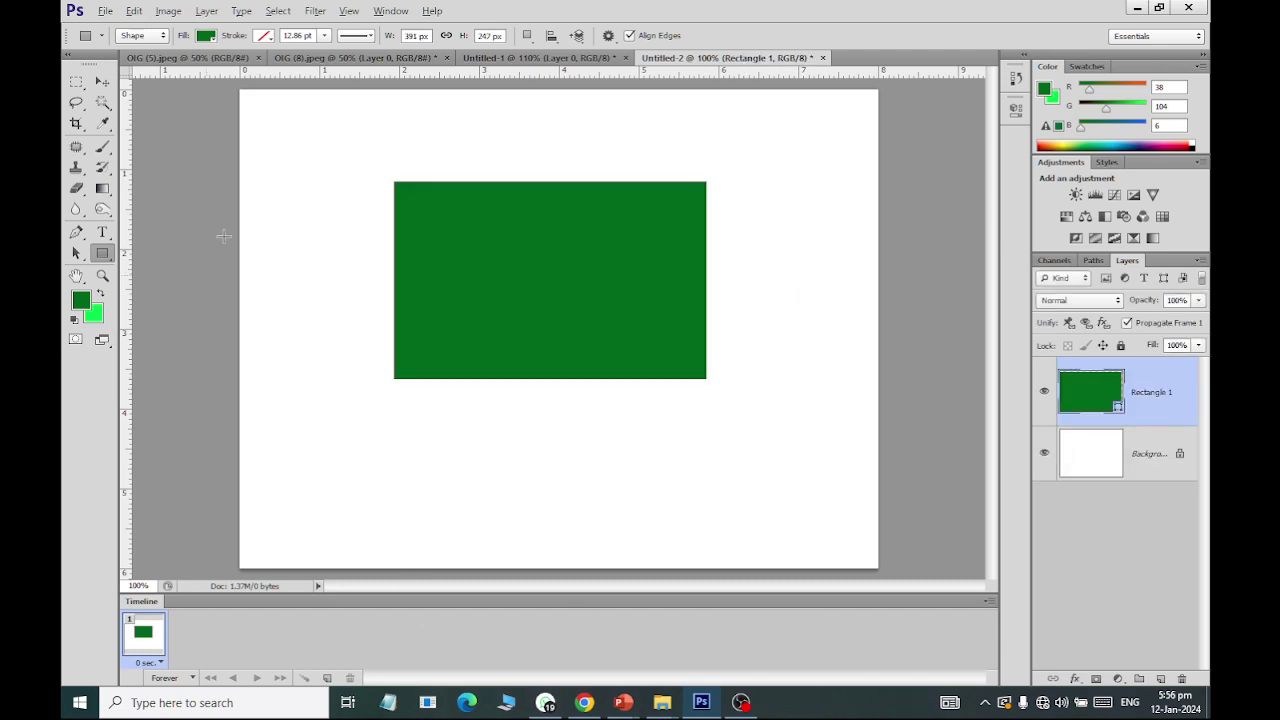
{"action": "left_click", "coordinate": [578, 57]}
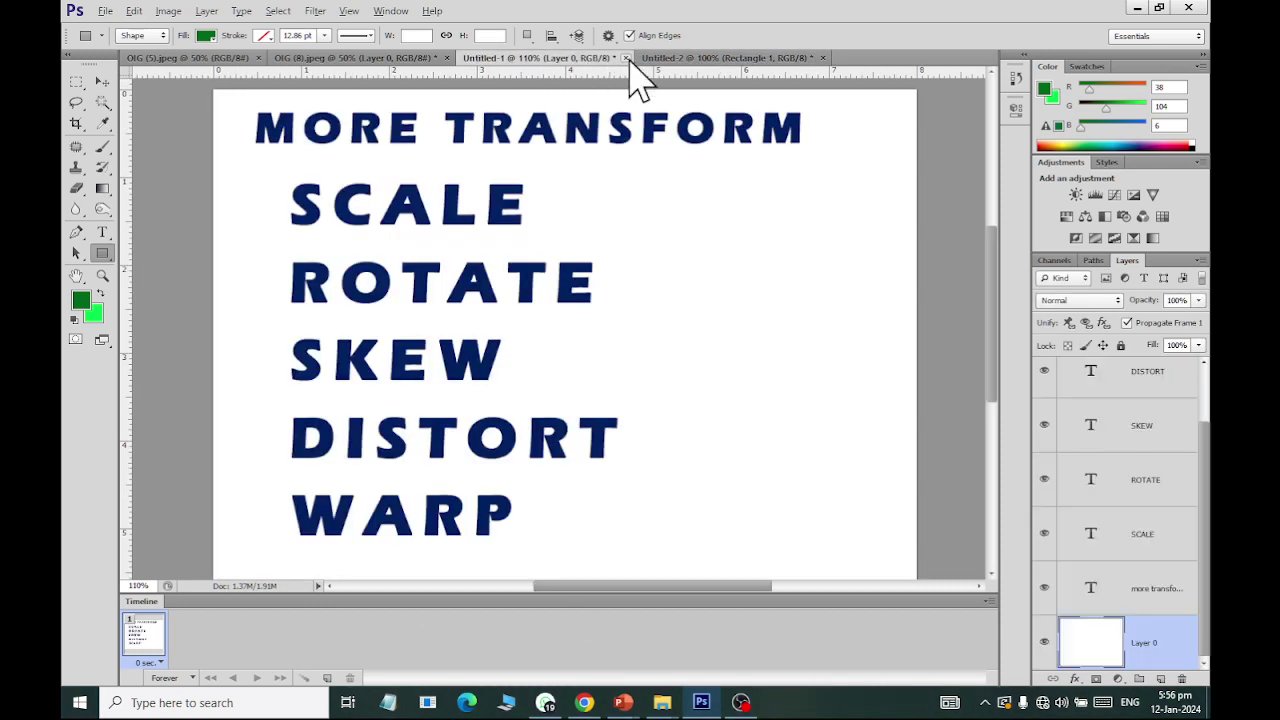
{"action": "left_click", "coordinate": [690, 57]}
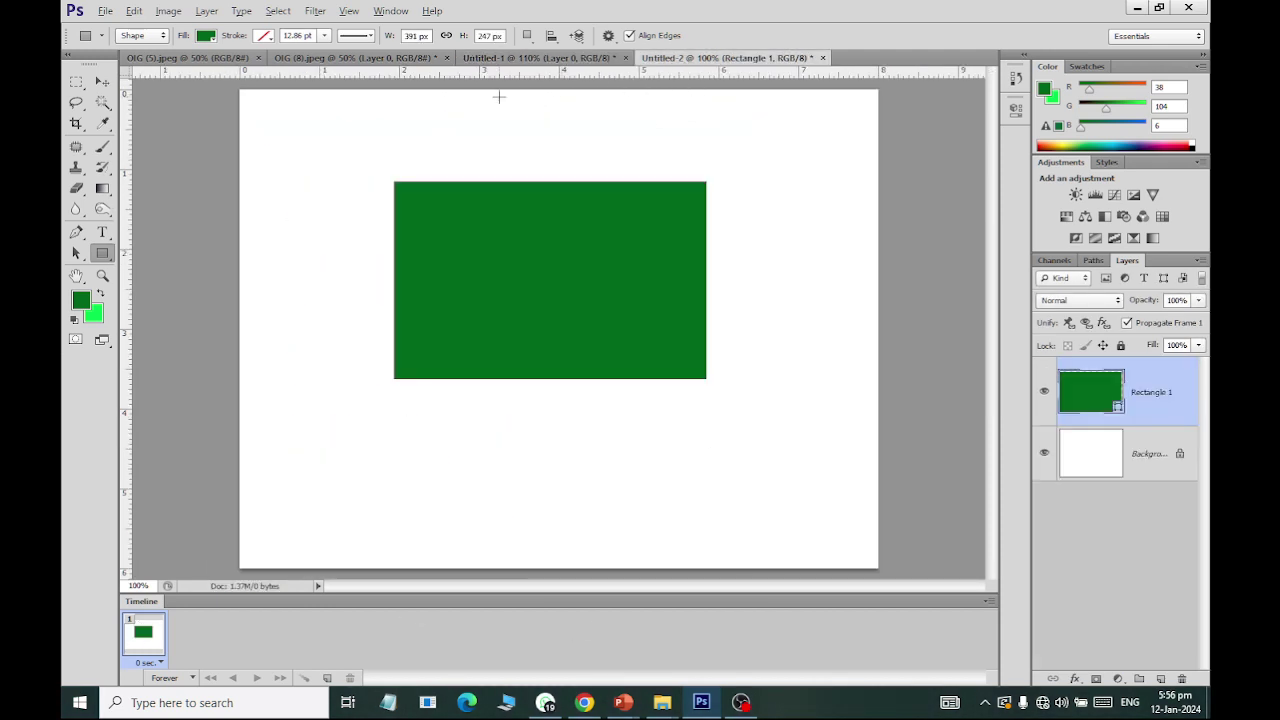
Step: Make another 800×600 document with 'TEXT DISPLAY' text moved toward the centre
{"action": "left_click", "coordinate": [104, 11]}
{"action": "left_click", "coordinate": [116, 29]}
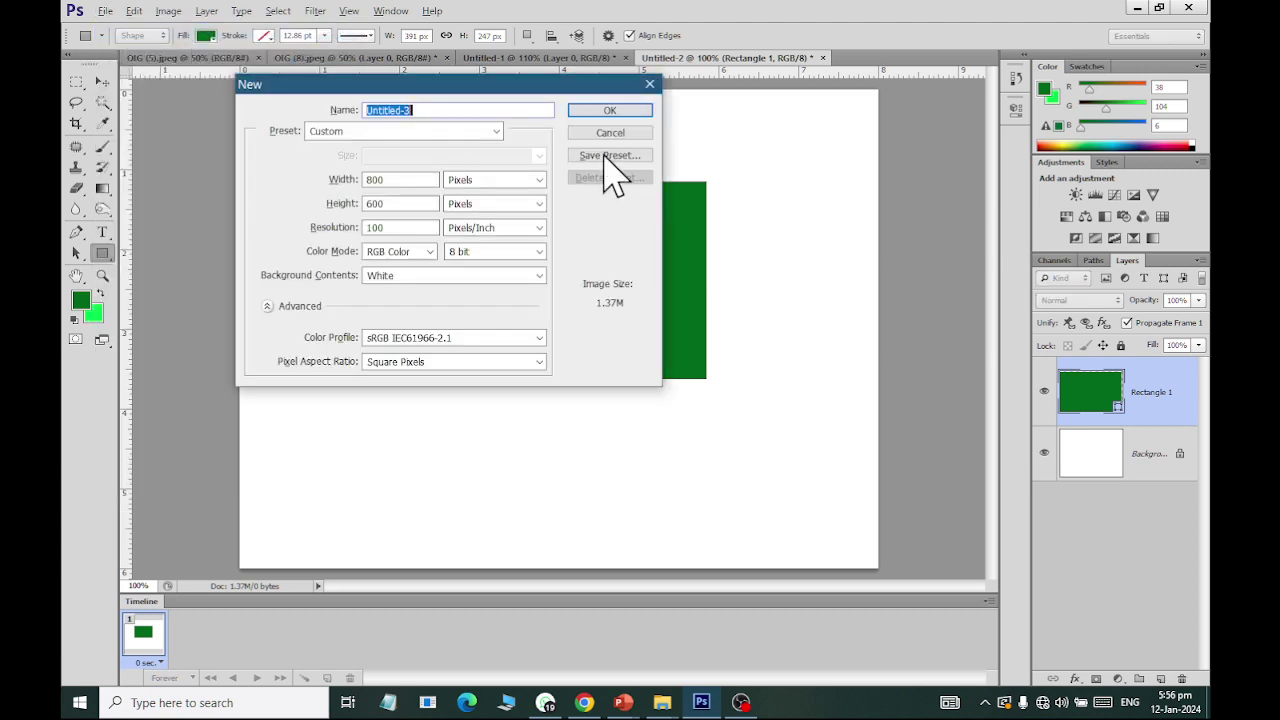
{"action": "left_click", "coordinate": [608, 109]}
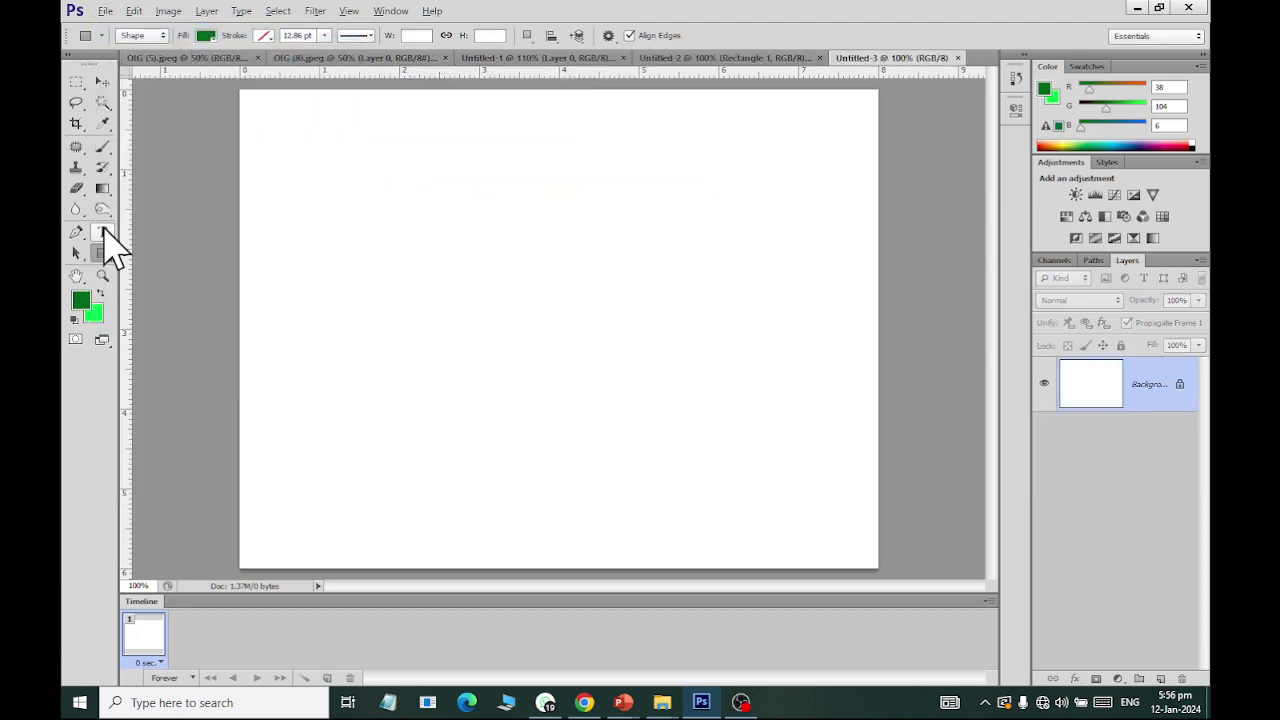
{"action": "left_click", "coordinate": [102, 232]}
{"action": "left_click", "coordinate": [476, 192]}
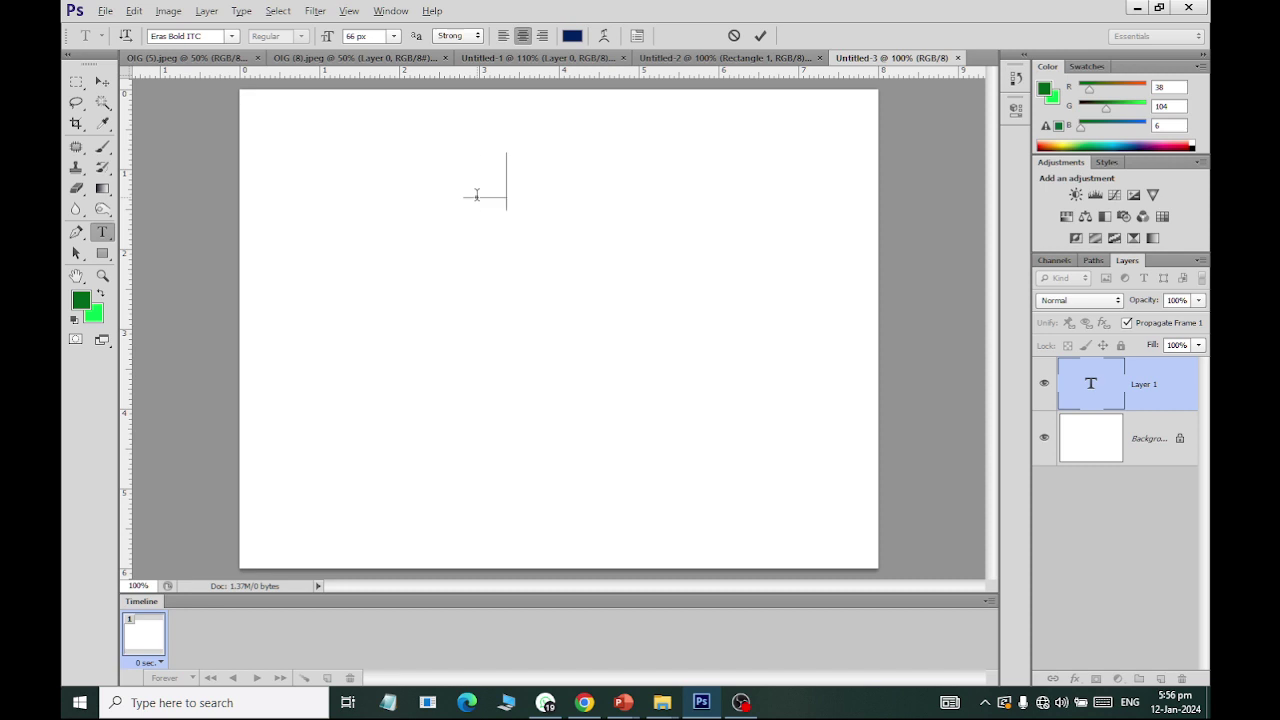
{"action": "type", "text": "TEXT DI"}
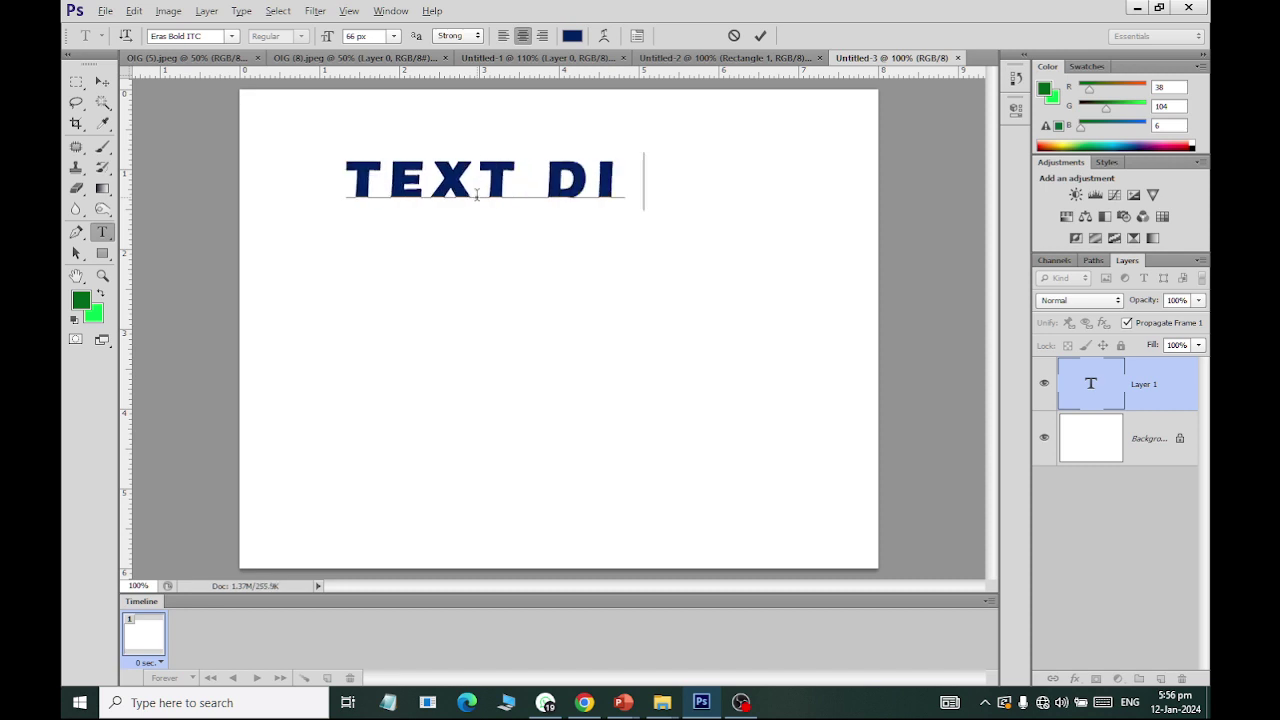
{"action": "type", "text": "SPLAY"}
{"action": "left_click", "coordinate": [102, 81]}
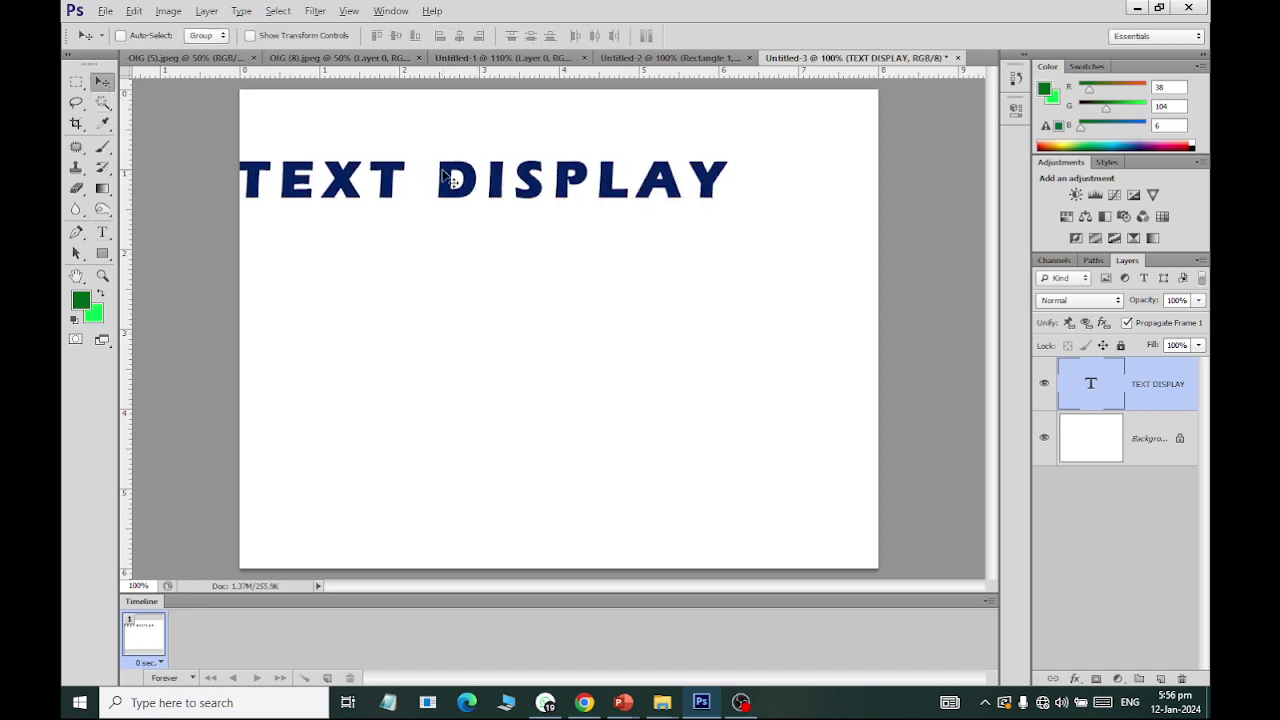
{"action": "left_click_drag", "start_coordinate": [454, 146], "coordinate": [507, 230]}
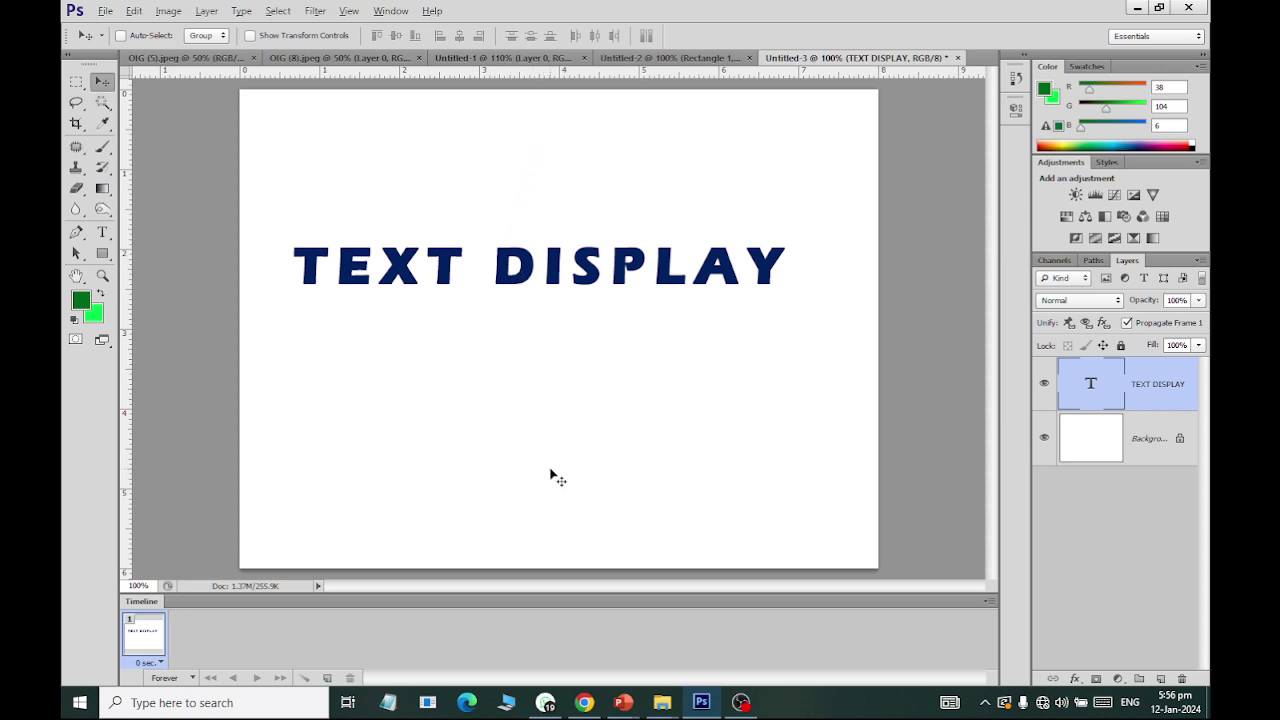
Step: Start scaling the OIG (8) photo and undo two trial width squeezes
{"action": "left_click", "coordinate": [320, 57]}
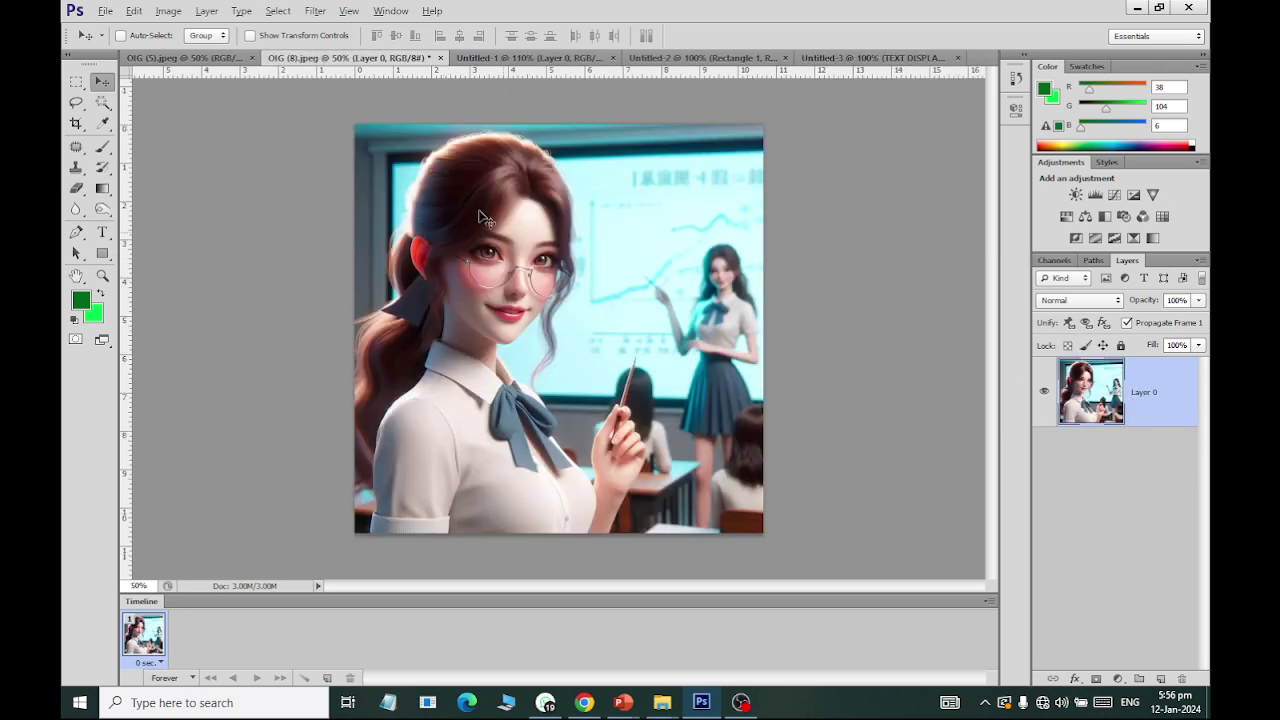
{"action": "left_click", "coordinate": [133, 11]}
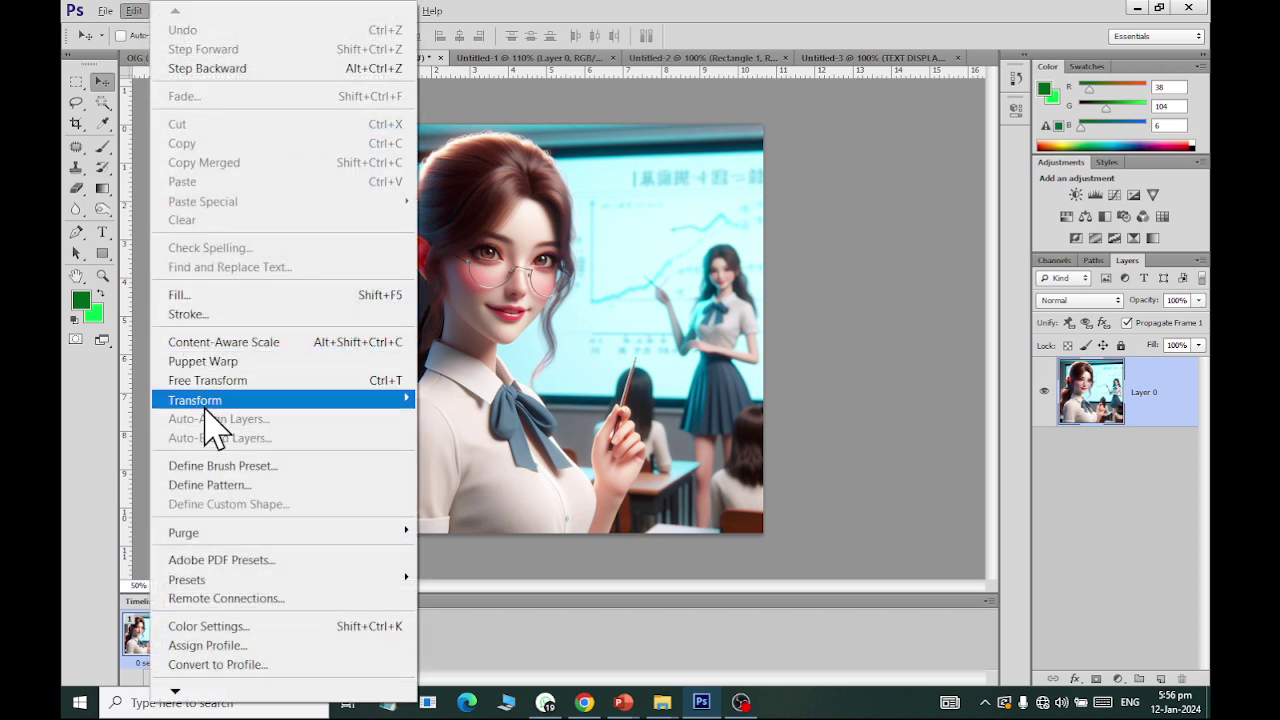
{"action": "mouse_move", "coordinate": [195, 400]}
{"action": "left_click", "coordinate": [562, 428]}
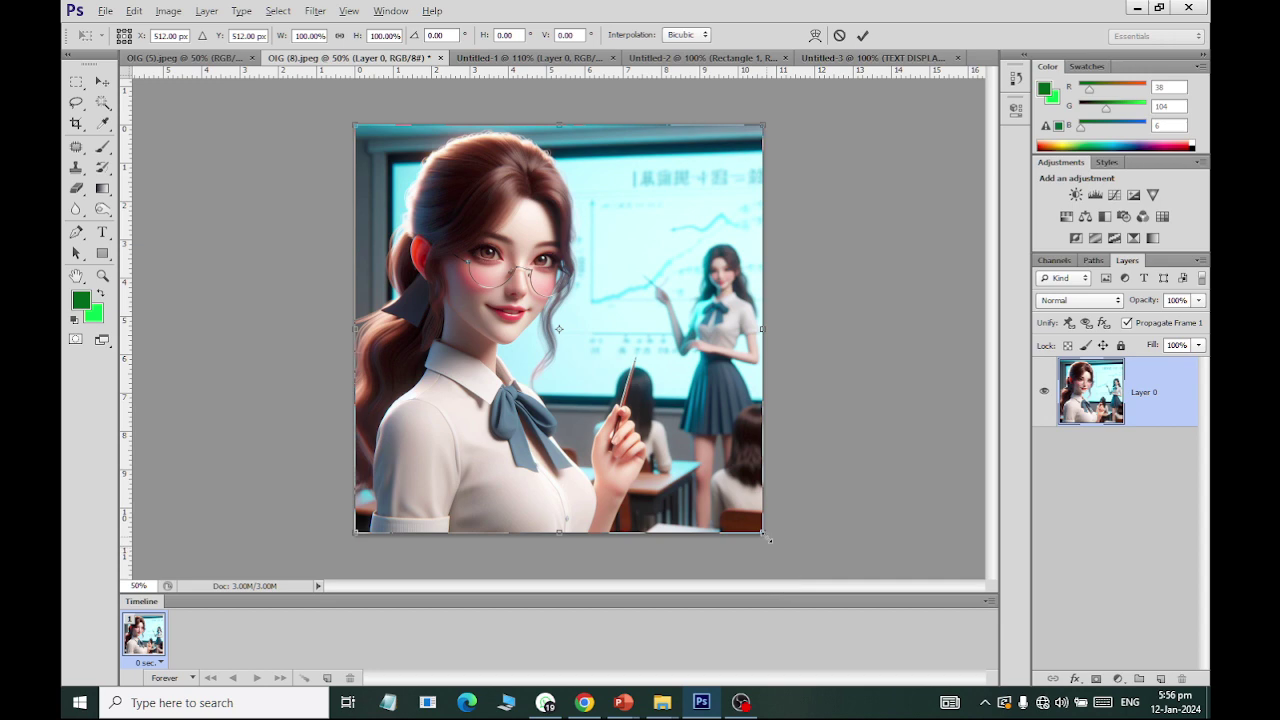
{"action": "mouse_move", "coordinate": [768, 539]}
{"action": "left_mouse_down"}
{"action": "mouse_move", "coordinate": [629, 402]}
{"action": "mouse_move", "coordinate": [768, 539]}
{"action": "left_mouse_up"}
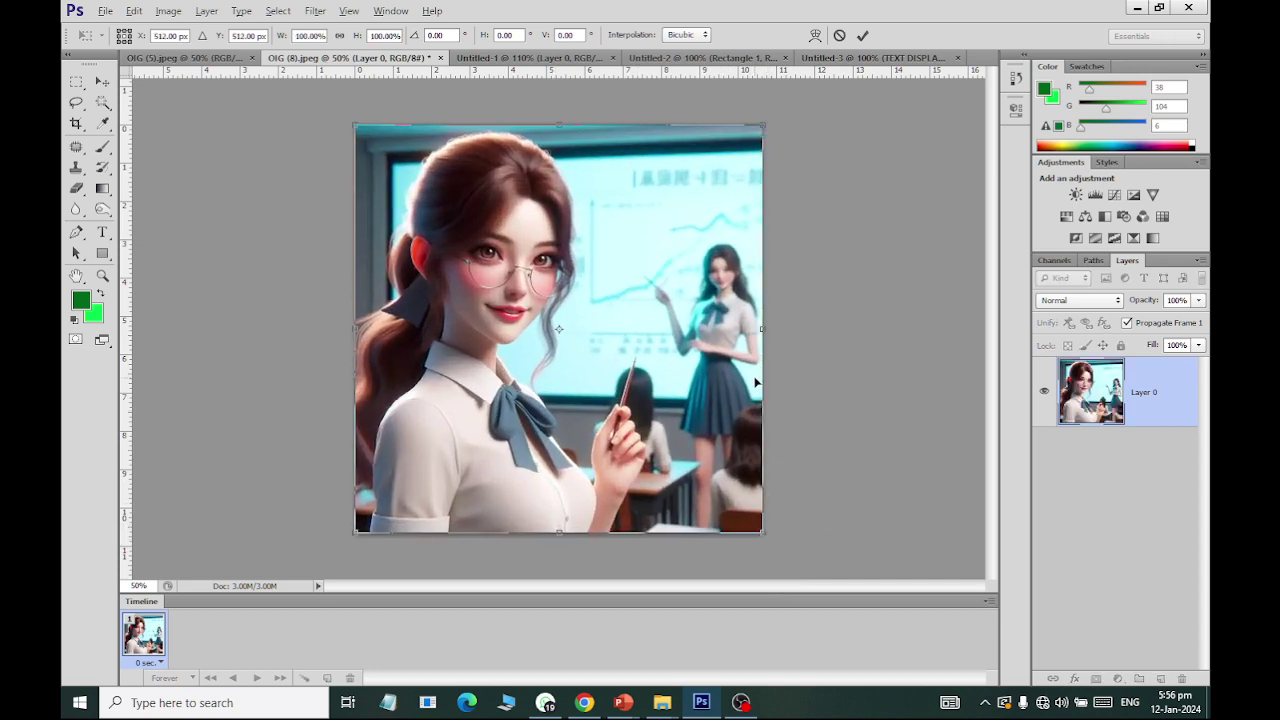
{"action": "left_click_drag", "start_coordinate": [762, 330], "coordinate": [571, 330]}
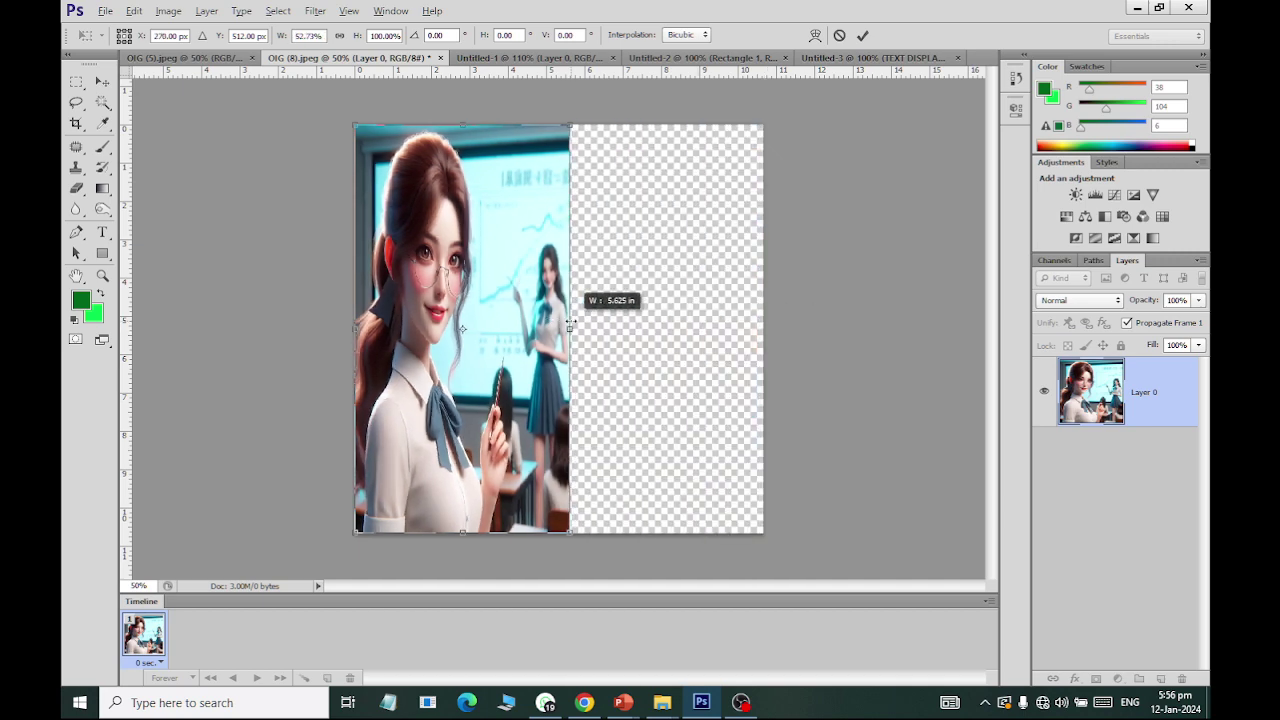
{"action": "key", "text": "ctrl+z"}
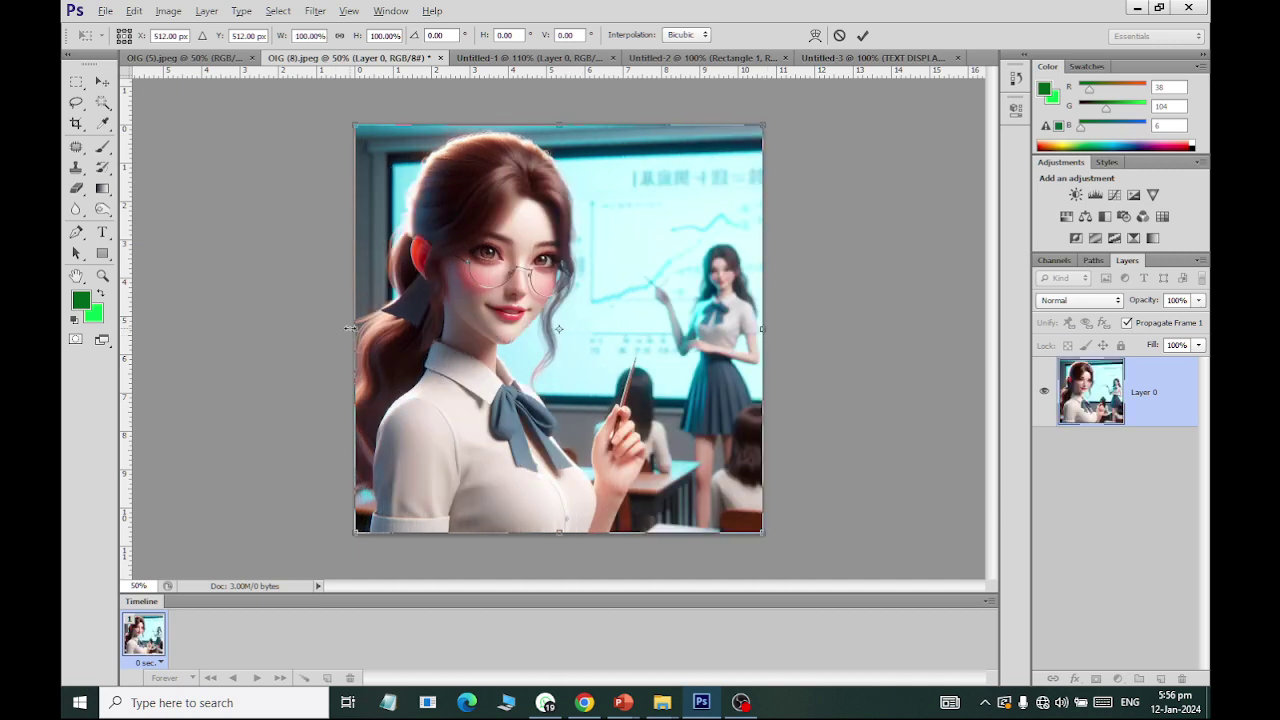
{"action": "left_click_drag", "start_coordinate": [350, 328], "coordinate": [503, 328]}
{"action": "key", "text": "ctrl+z"}
Step: Scale the photo to about 69%, apply it, then revert it with Step Backward
{"action": "mouse_move", "coordinate": [560, 128]}
{"action": "left_mouse_down"}
{"action": "mouse_move", "coordinate": [560, 104]}
{"action": "mouse_move", "coordinate": [550, 124]}
{"action": "left_mouse_up"}
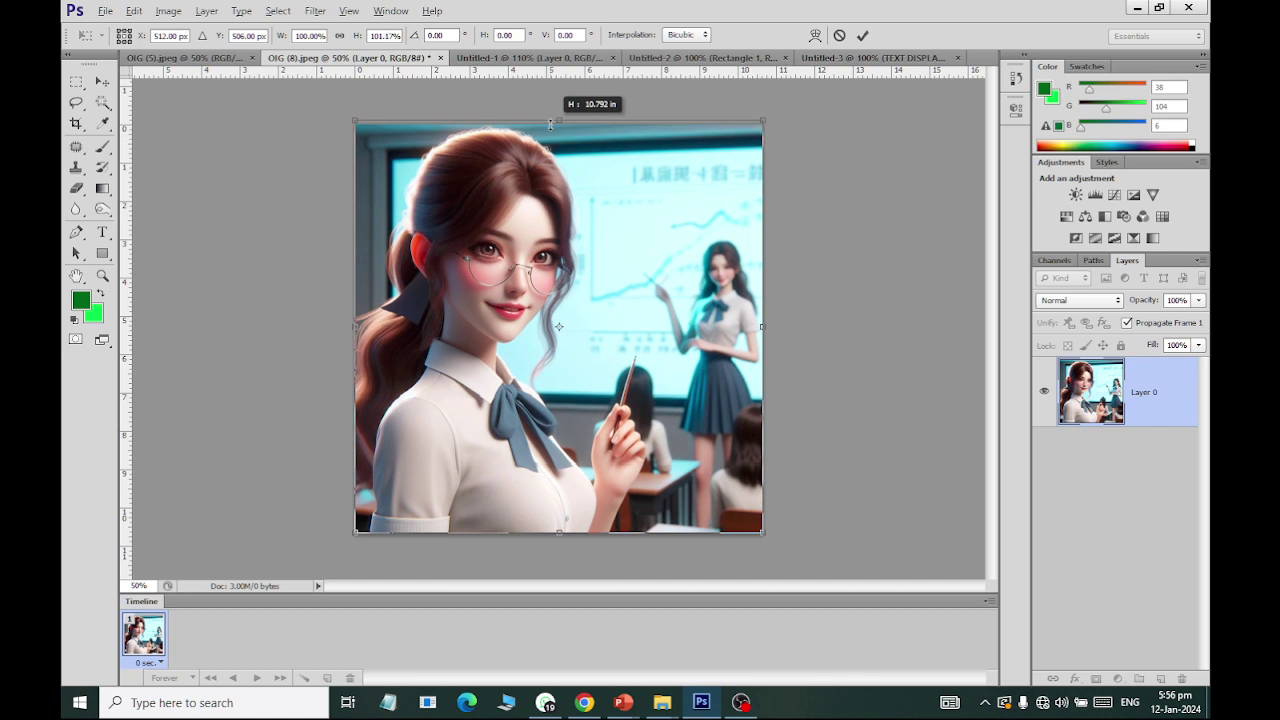
{"action": "left_click_drag", "start_coordinate": [550, 124], "coordinate": [550, 120]}
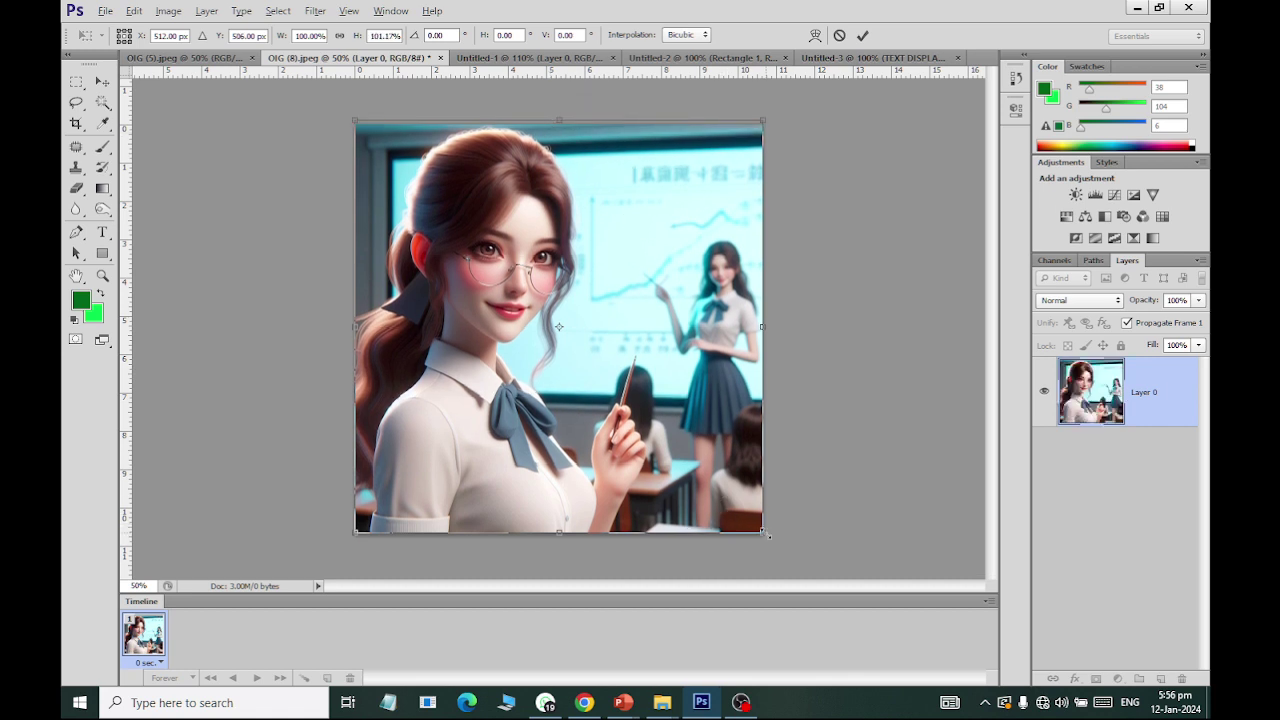
{"action": "mouse_move", "coordinate": [767, 536]}
{"action": "left_mouse_down"}
{"action": "mouse_move", "coordinate": [647, 483]}
{"action": "mouse_move", "coordinate": [635, 343]}
{"action": "mouse_move", "coordinate": [737, 372]}
{"action": "mouse_move", "coordinate": [688, 370]}
{"action": "mouse_move", "coordinate": [602, 400]}
{"action": "mouse_move", "coordinate": [616, 468]}
{"action": "mouse_move", "coordinate": [660, 427]}
{"action": "left_mouse_up"}
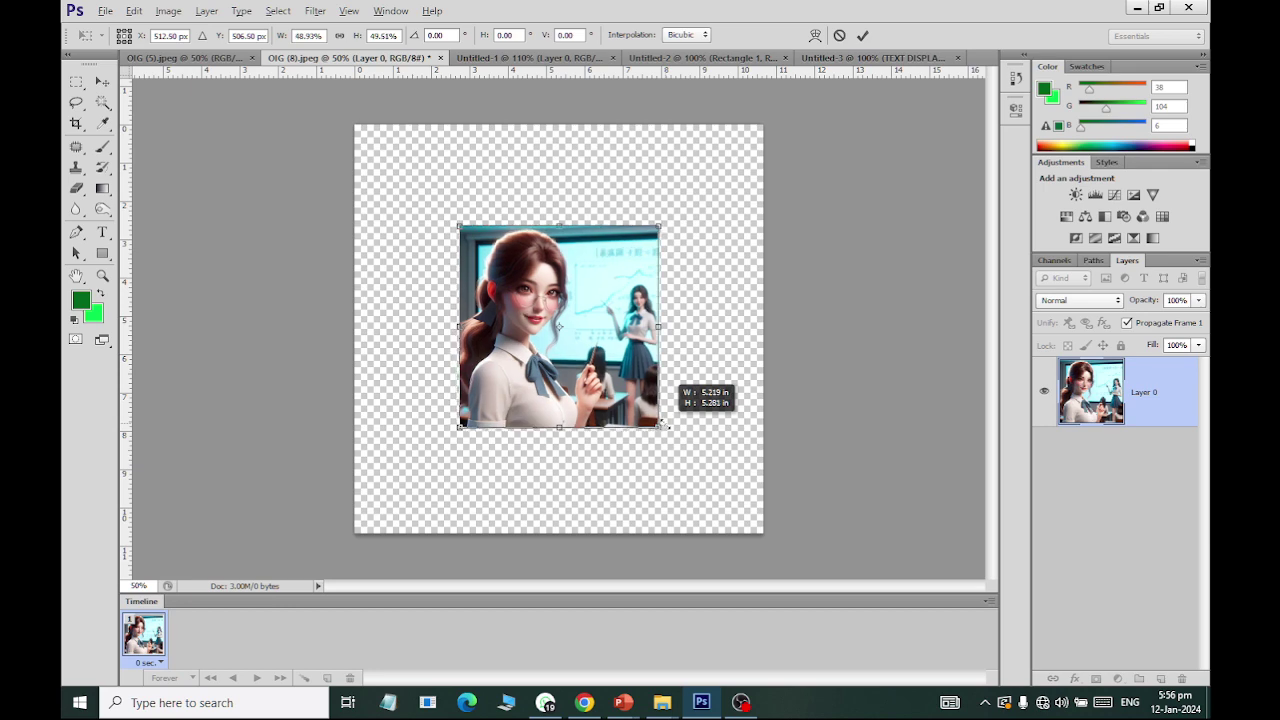
{"action": "mouse_move", "coordinate": [662, 425]}
{"action": "left_mouse_down"}
{"action": "mouse_move", "coordinate": [768, 533]}
{"action": "mouse_move", "coordinate": [800, 603]}
{"action": "mouse_move", "coordinate": [711, 476]}
{"action": "mouse_move", "coordinate": [591, 384]}
{"action": "mouse_move", "coordinate": [760, 470]}
{"action": "mouse_move", "coordinate": [880, 580]}
{"action": "mouse_move", "coordinate": [927, 648]}
{"action": "mouse_move", "coordinate": [690, 410]}
{"action": "mouse_move", "coordinate": [724, 455]}
{"action": "left_mouse_up"}
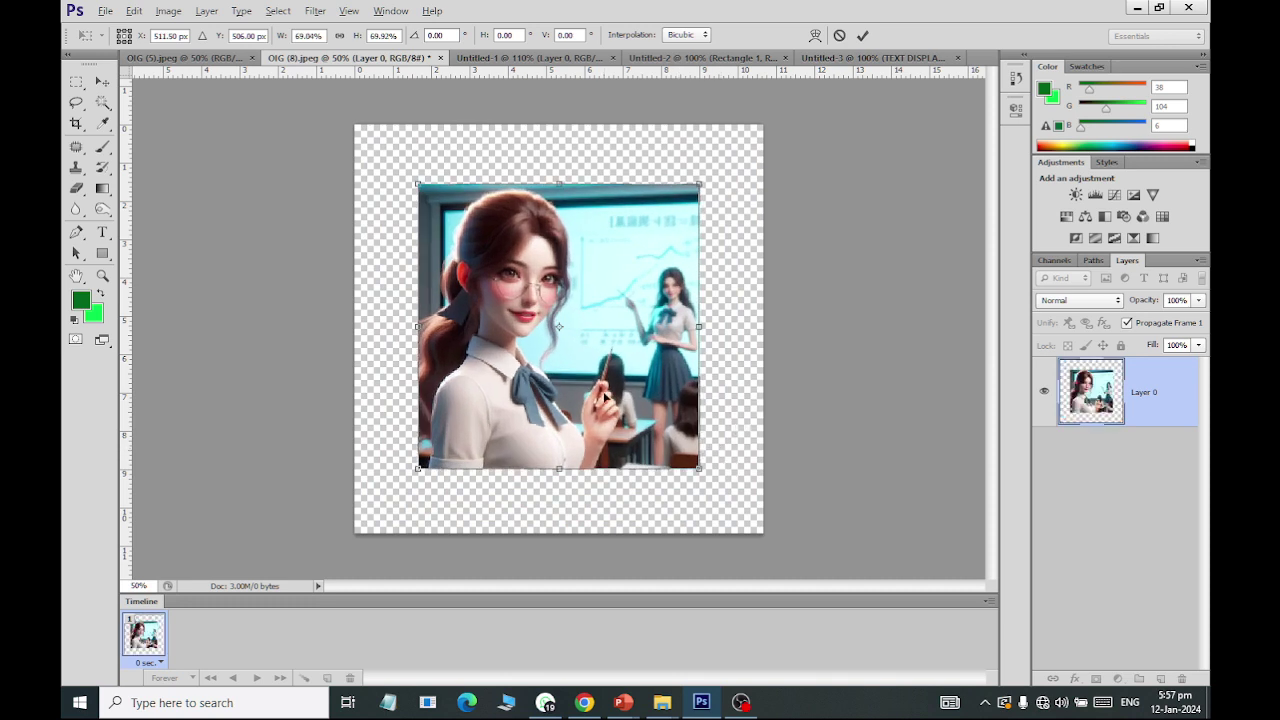
{"action": "left_click", "coordinate": [102, 81]}
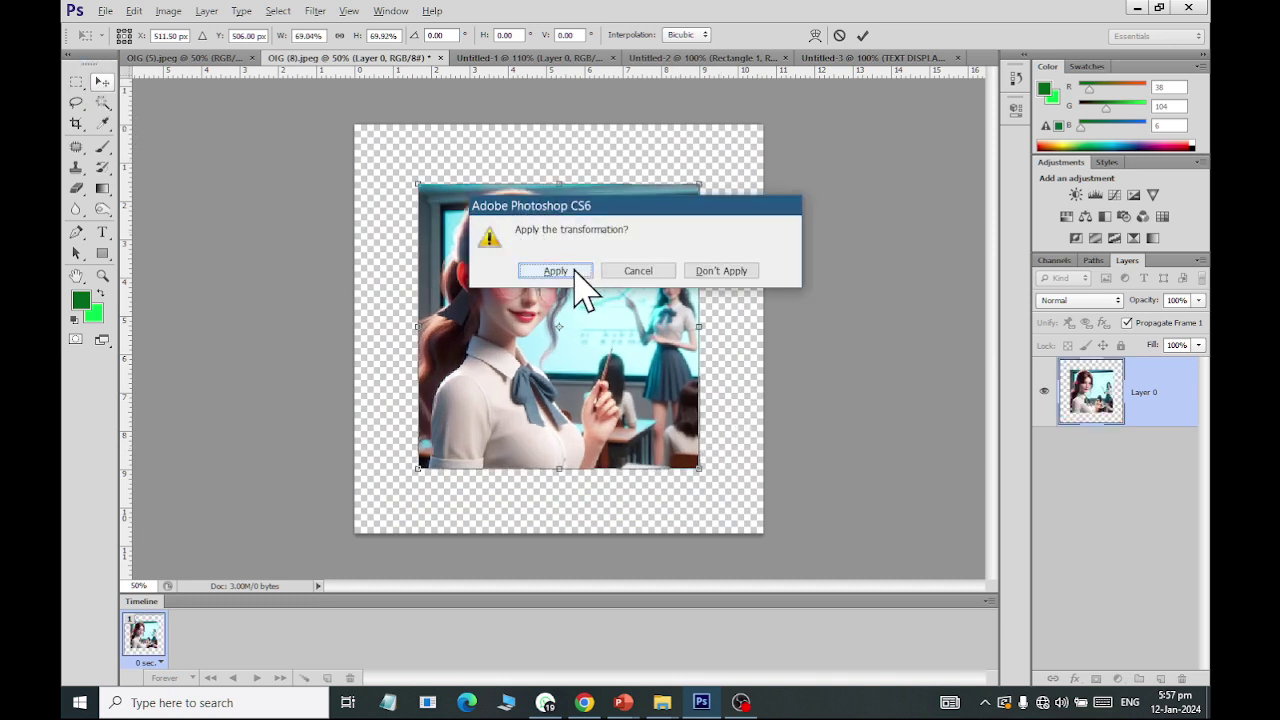
{"action": "left_click", "coordinate": [556, 271]}
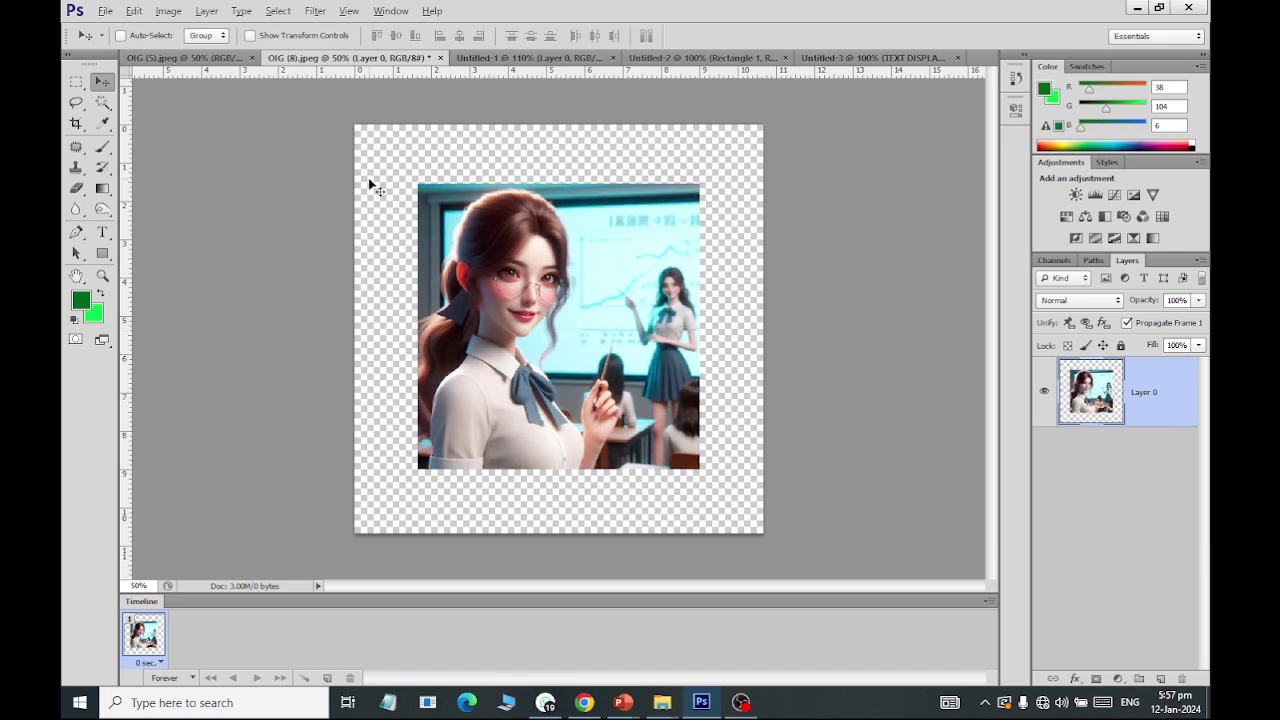
{"action": "left_click", "coordinate": [133, 11]}
{"action": "left_click", "coordinate": [190, 70]}
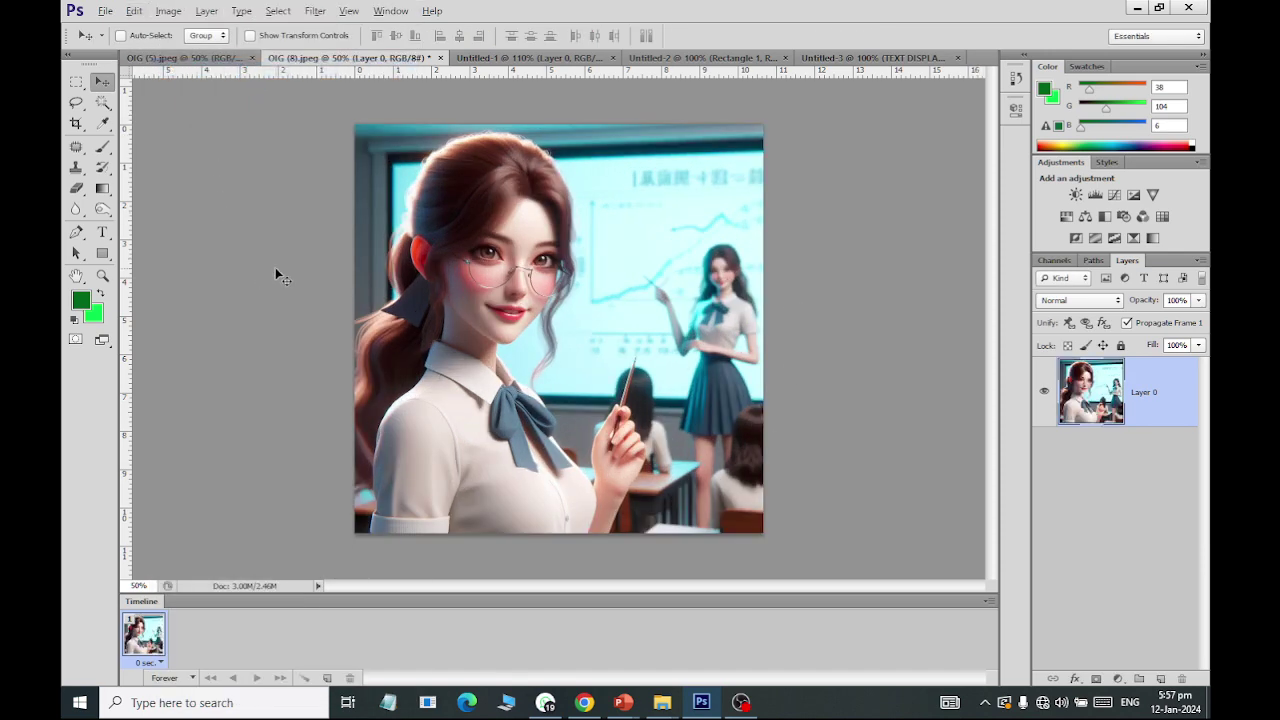
{"action": "left_click", "coordinate": [531, 58]}
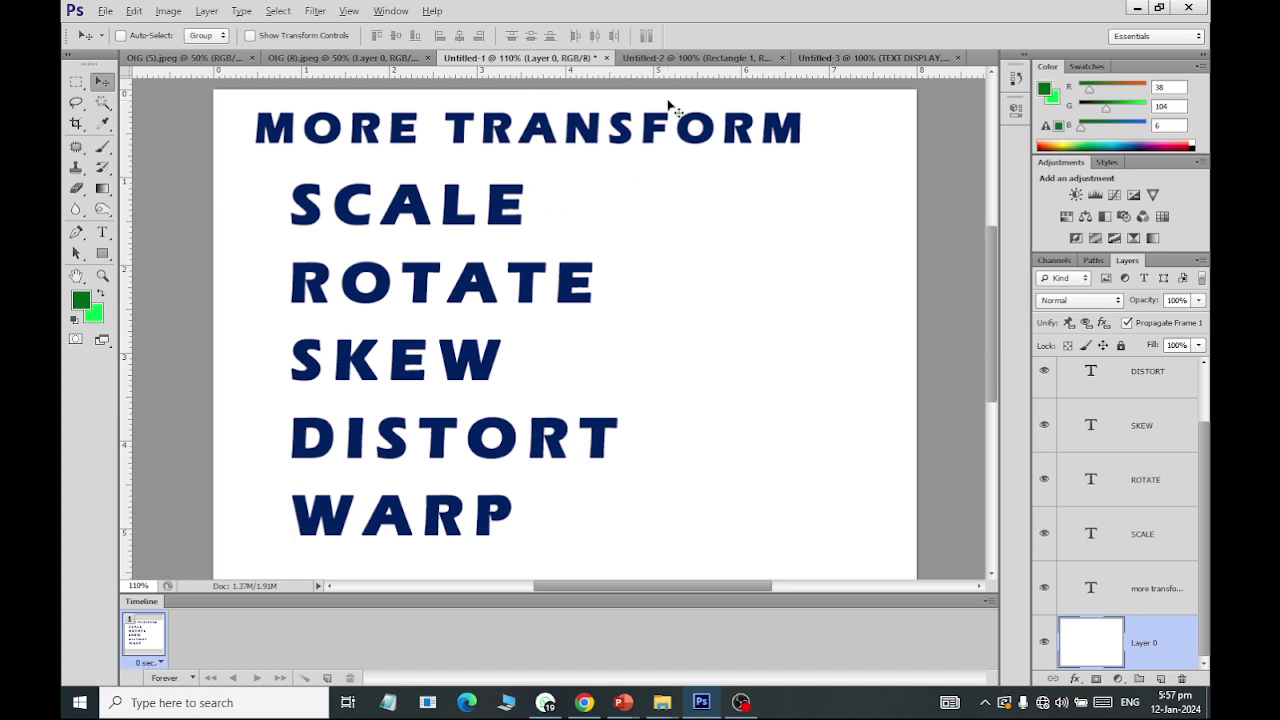
Step: Scale Untitled-2's green rectangle to about 149% width via Transform Path and apply it
{"action": "left_click", "coordinate": [686, 57]}
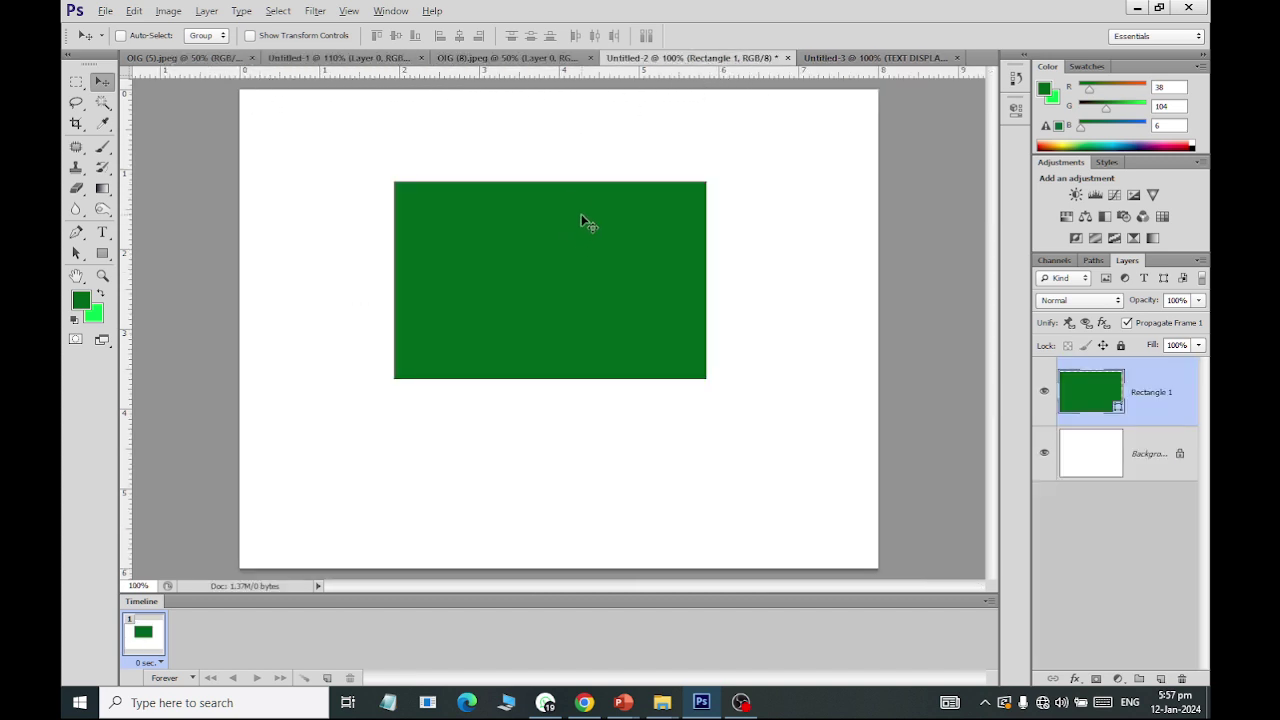
{"action": "left_click", "coordinate": [138, 10]}
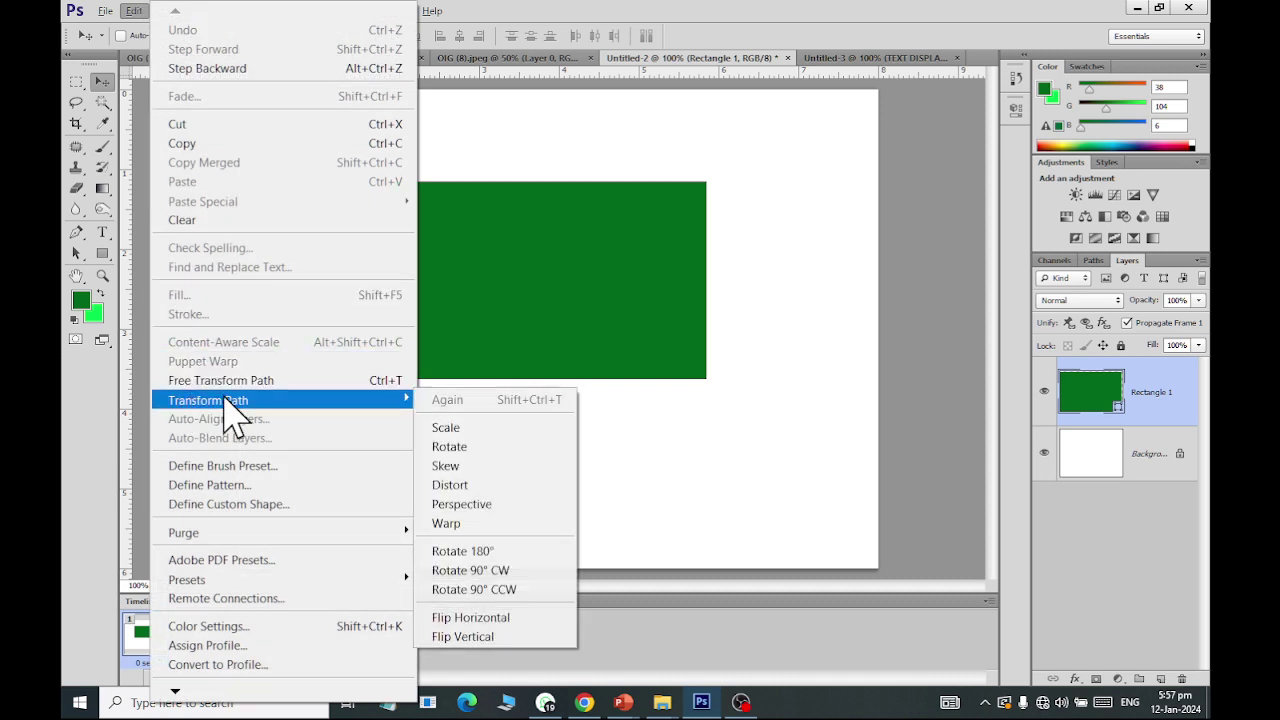
{"action": "left_click", "coordinate": [450, 428]}
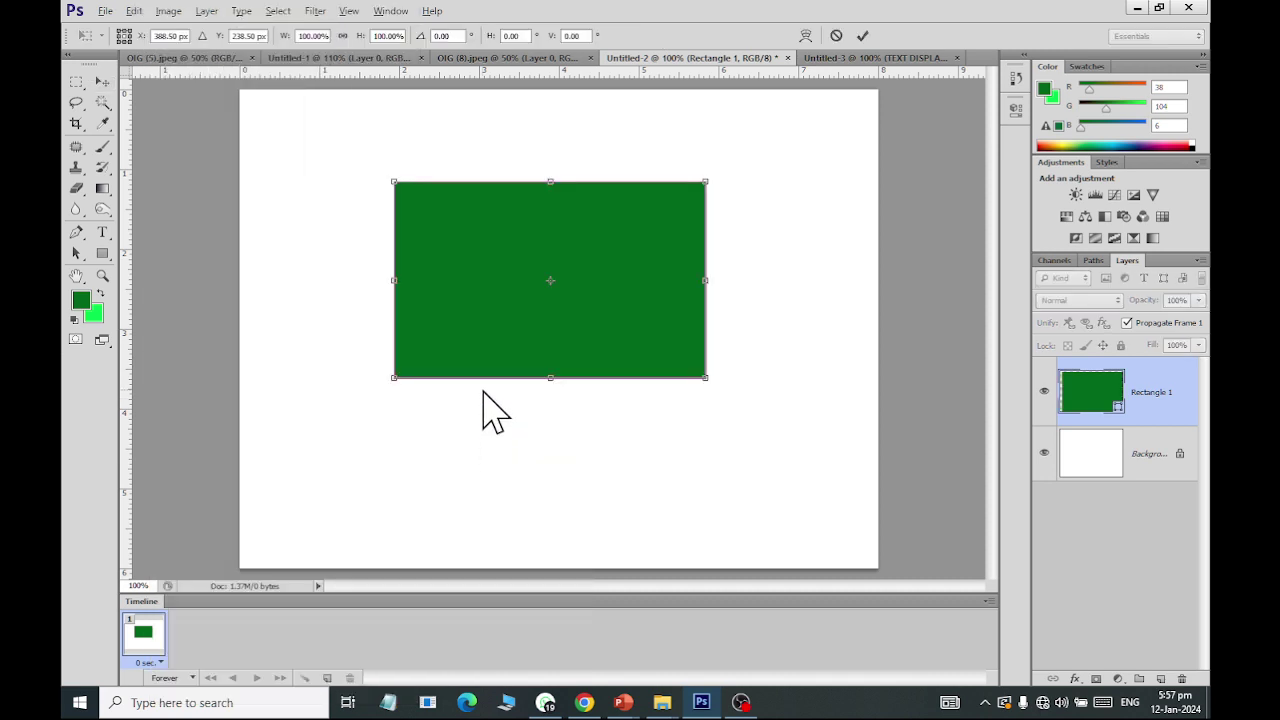
{"action": "left_click_drag", "start_coordinate": [711, 387], "coordinate": [729, 408]}
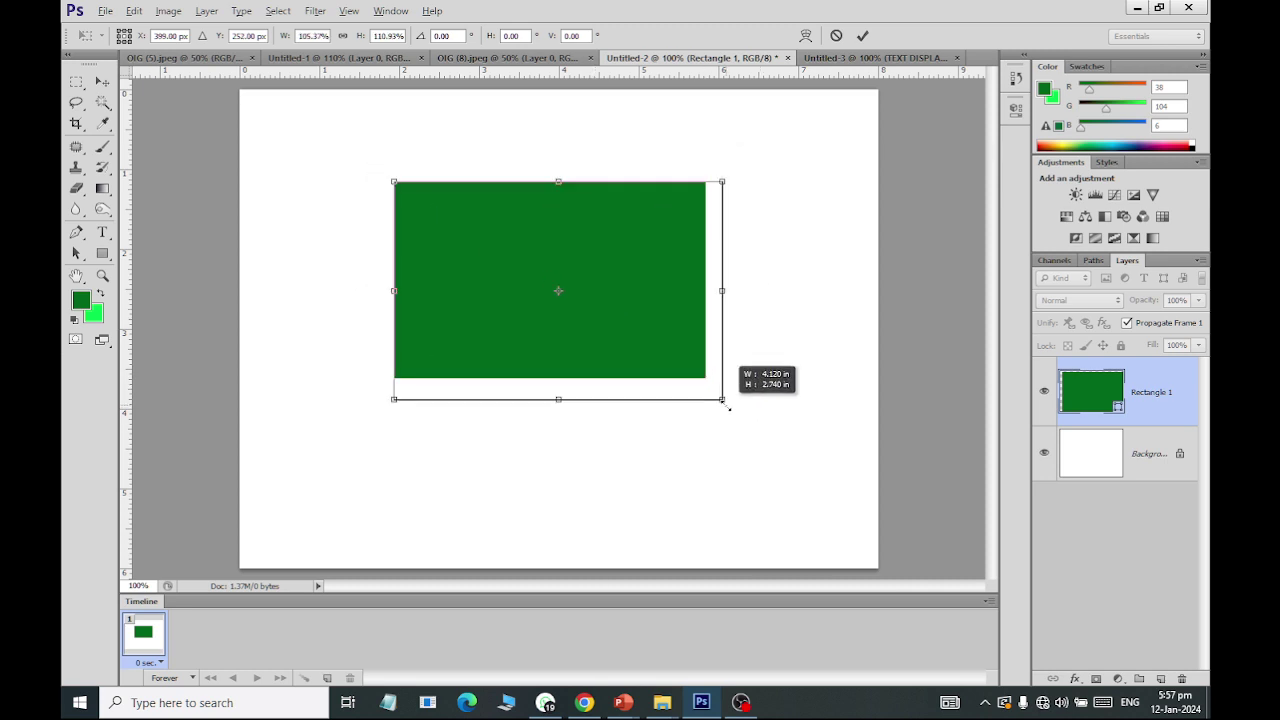
{"action": "left_click_drag", "start_coordinate": [722, 401], "coordinate": [706, 378]}
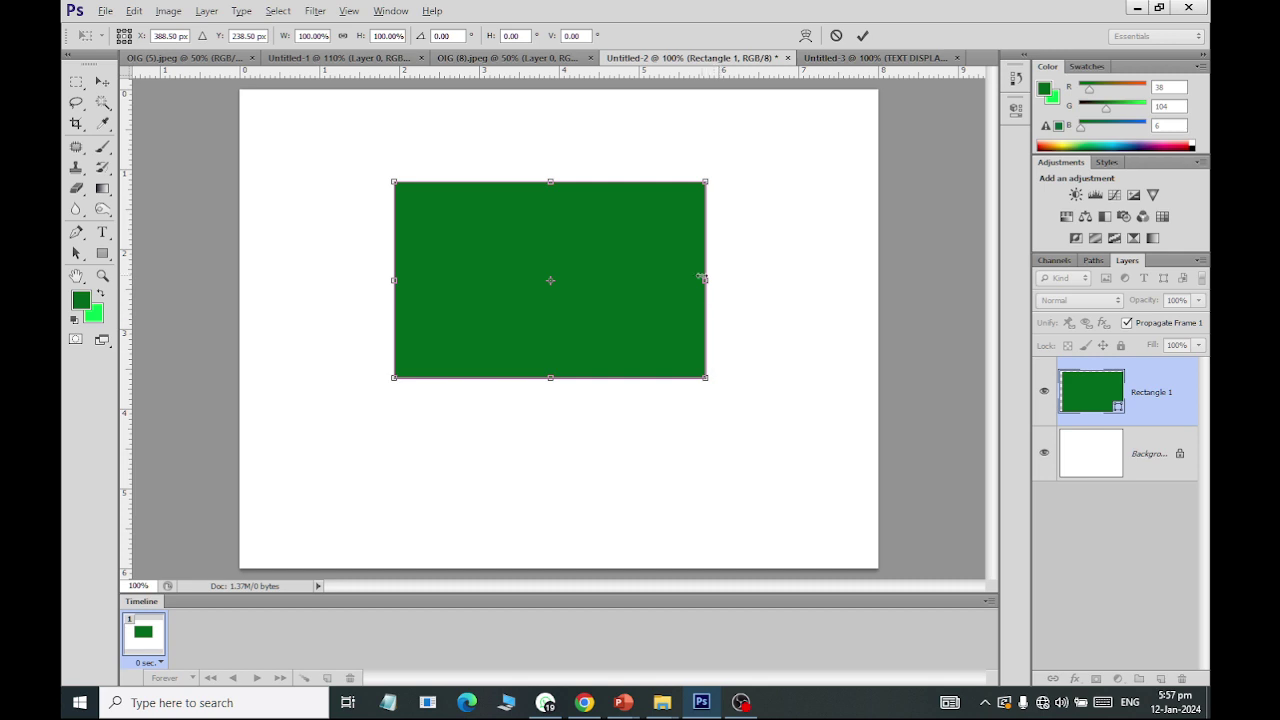
{"action": "left_click_drag", "start_coordinate": [704, 278], "coordinate": [724, 280]}
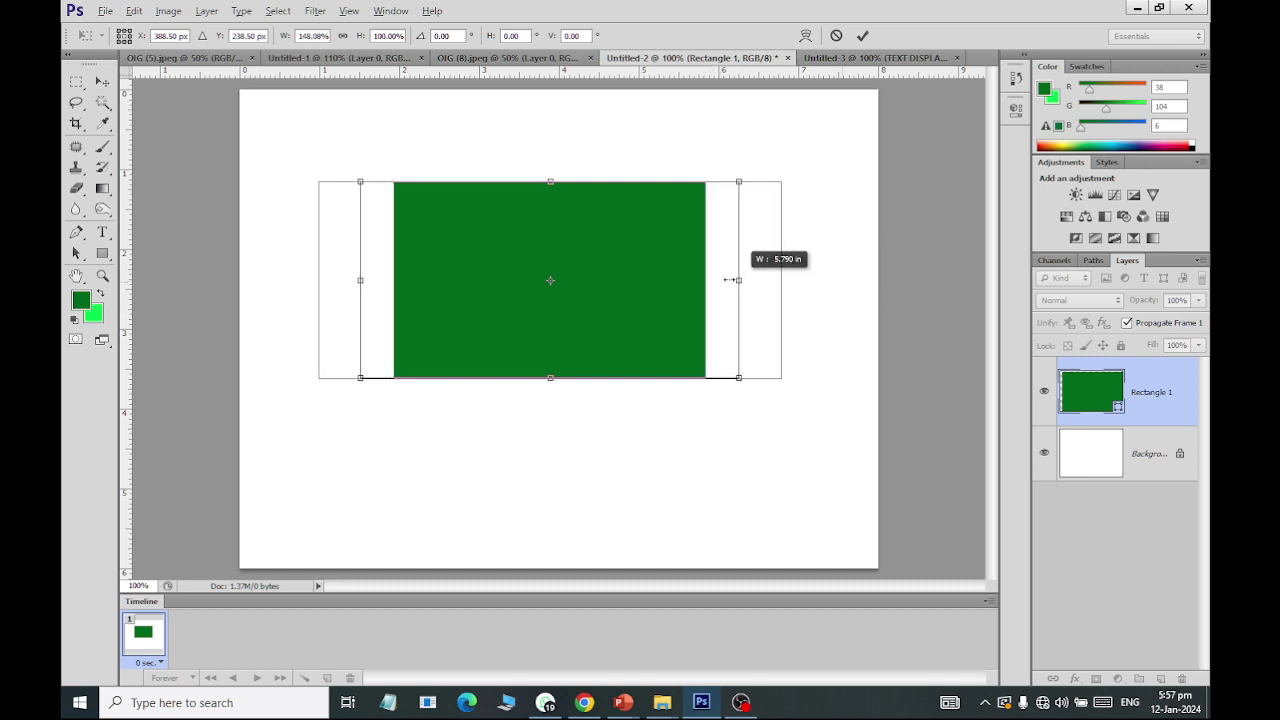
{"action": "left_click_drag", "start_coordinate": [547, 175], "coordinate": [549, 206]}
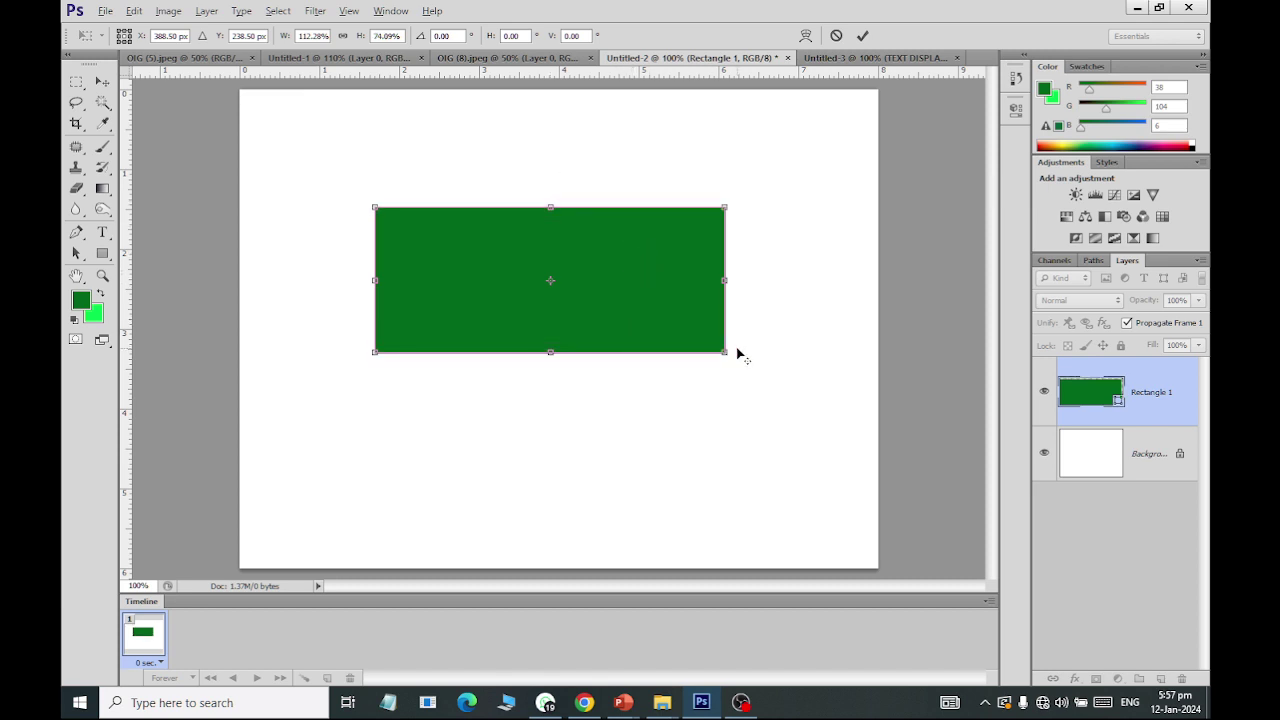
{"action": "left_click_drag", "start_coordinate": [729, 355], "coordinate": [750, 465]}
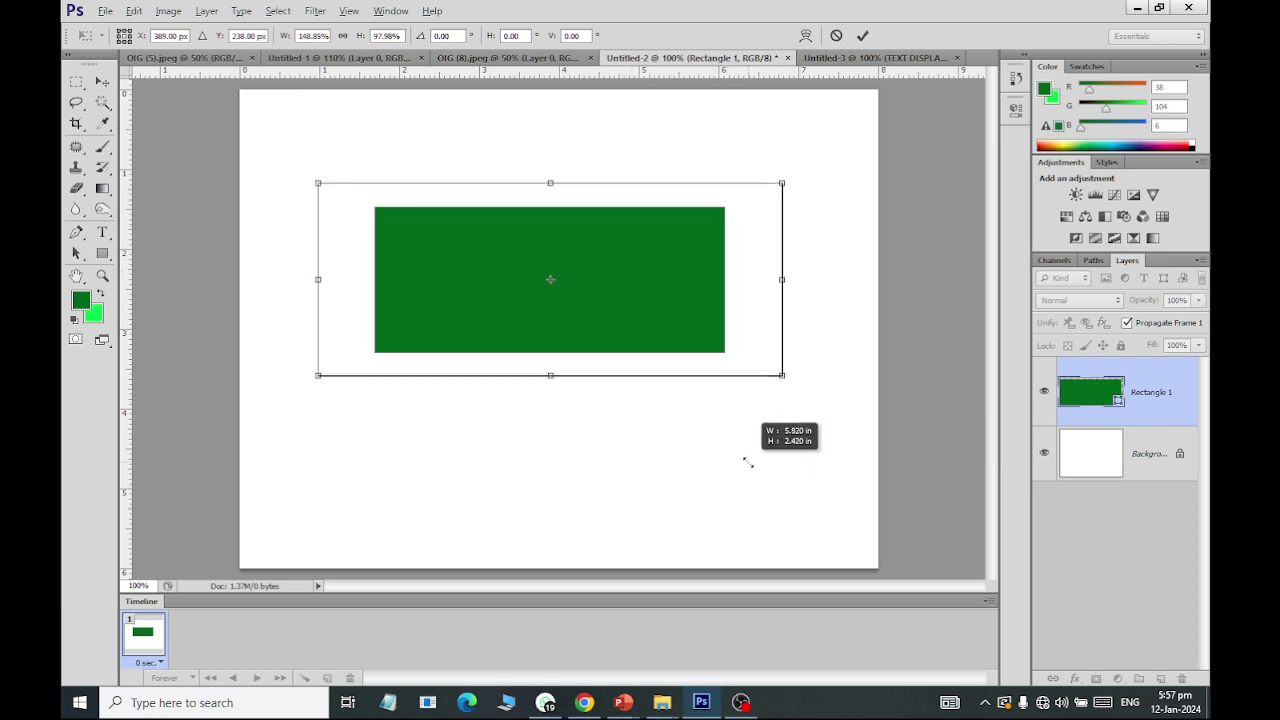
{"action": "left_click", "coordinate": [103, 81]}
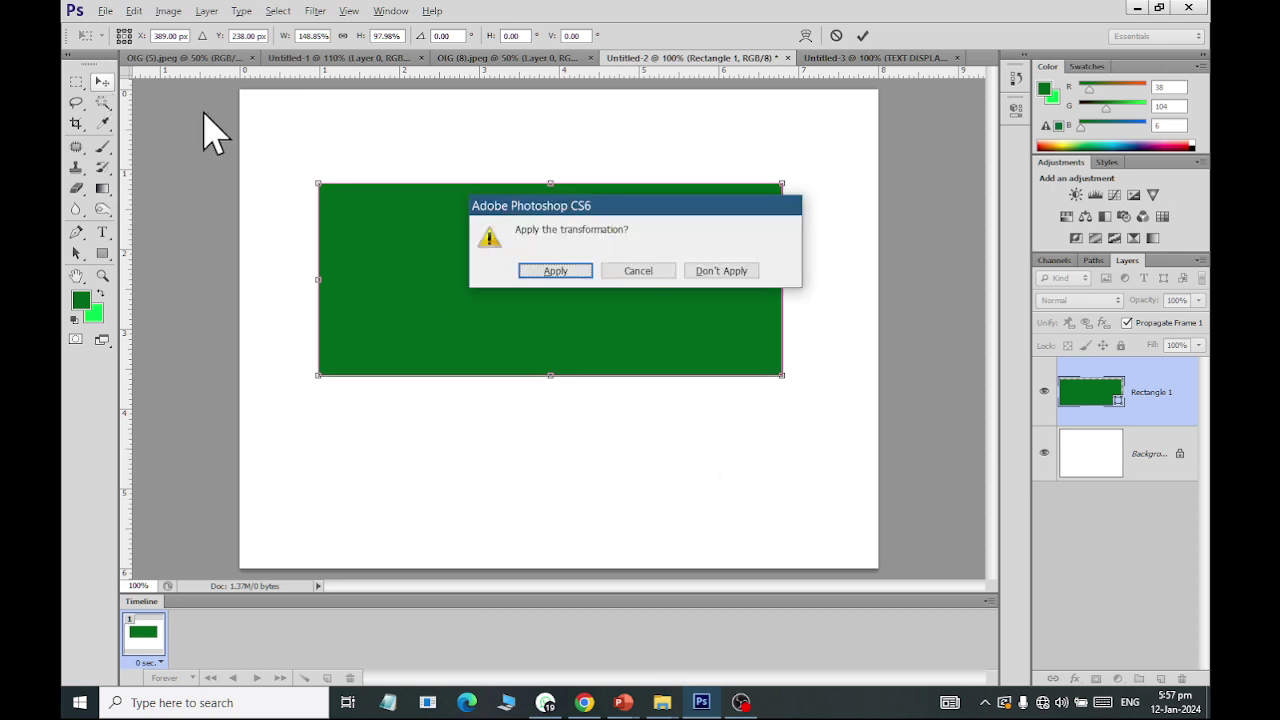
{"action": "left_click", "coordinate": [571, 275]}
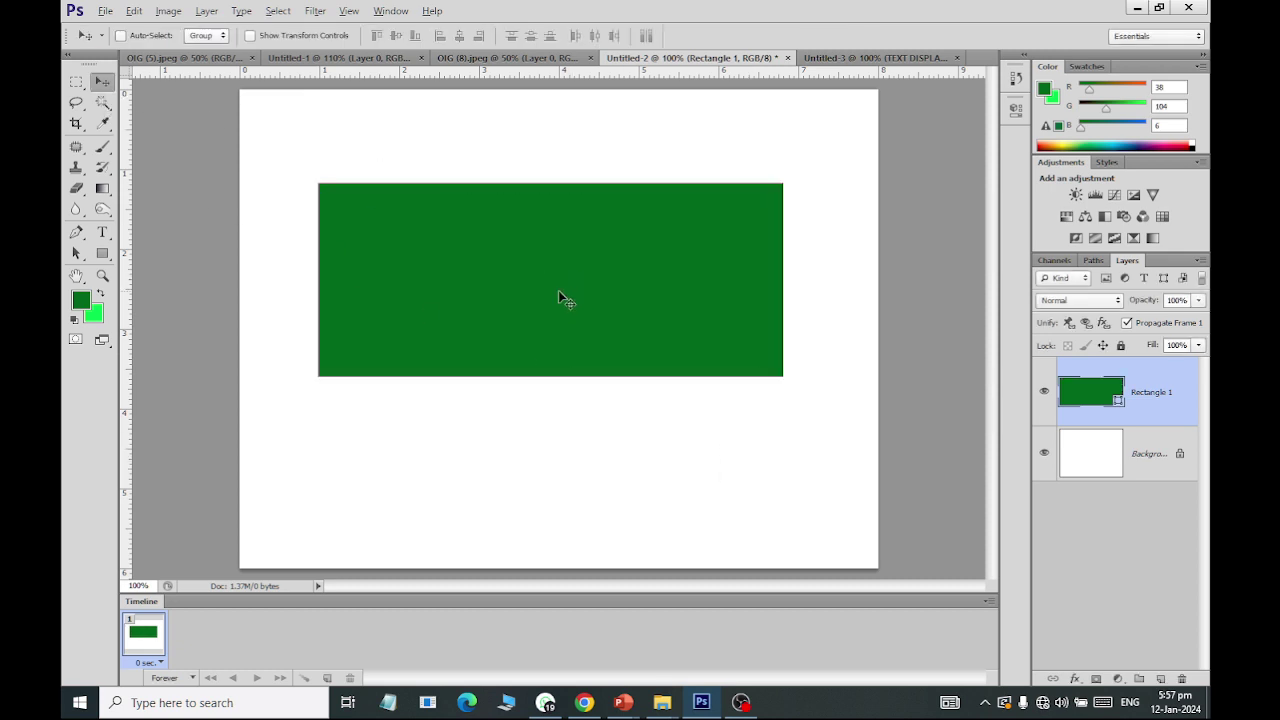
{"action": "left_click", "coordinate": [836, 58]}
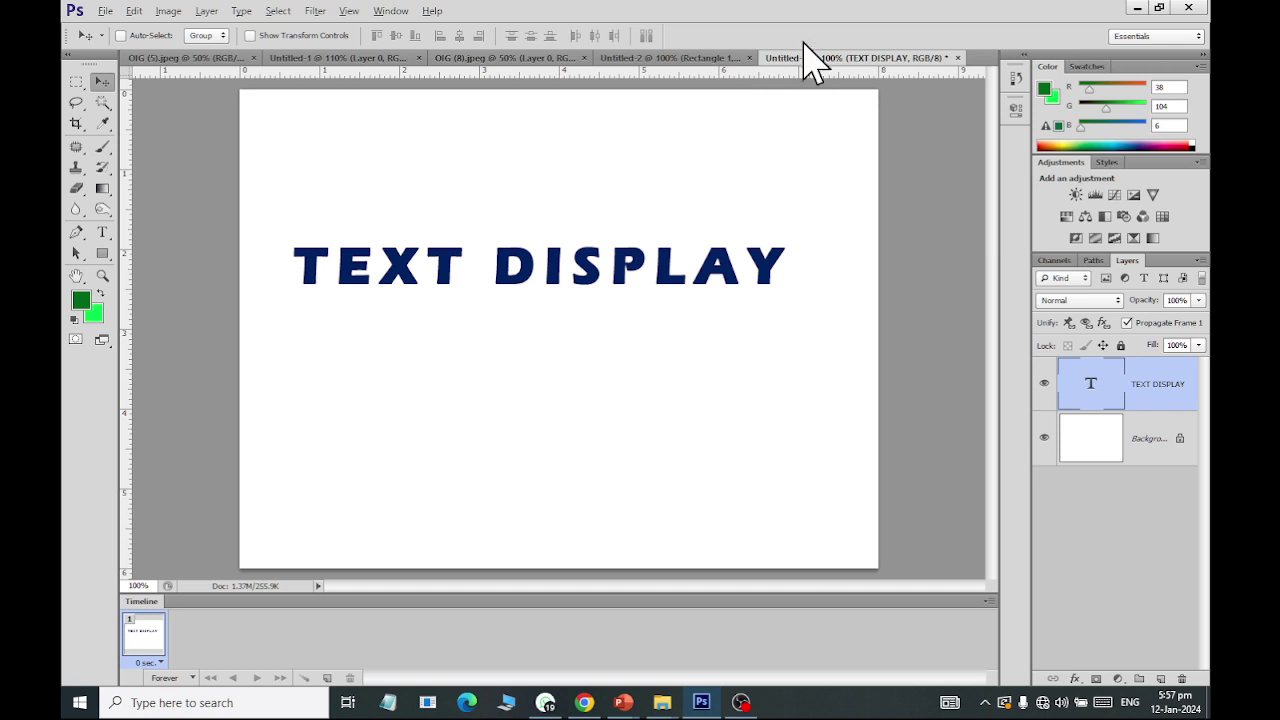
Step: Stretch the TEXT DISPLAY text to about 208% height at full width and apply it
{"action": "key", "text": "ctrl+t"}
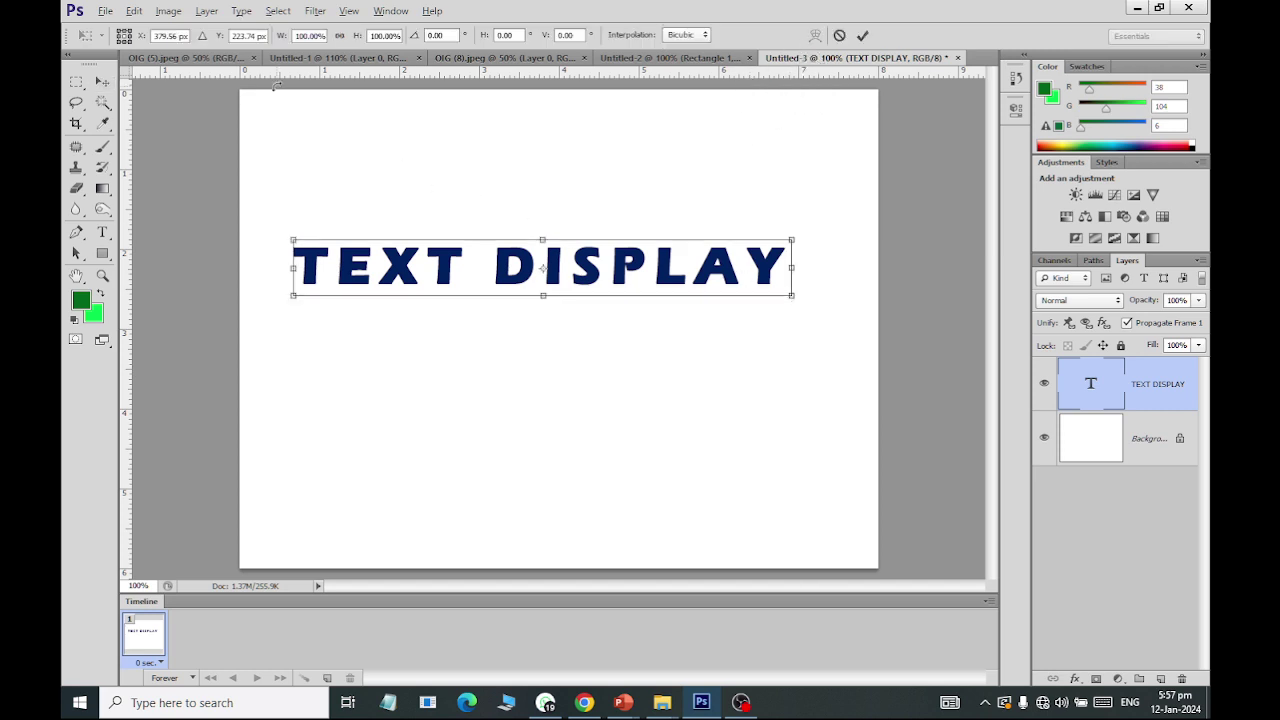
{"action": "mouse_move", "coordinate": [793, 293]}
{"action": "left_mouse_down"}
{"action": "mouse_move", "coordinate": [857, 337]}
{"action": "mouse_move", "coordinate": [714, 277]}
{"action": "mouse_move", "coordinate": [736, 290]}
{"action": "left_mouse_up"}
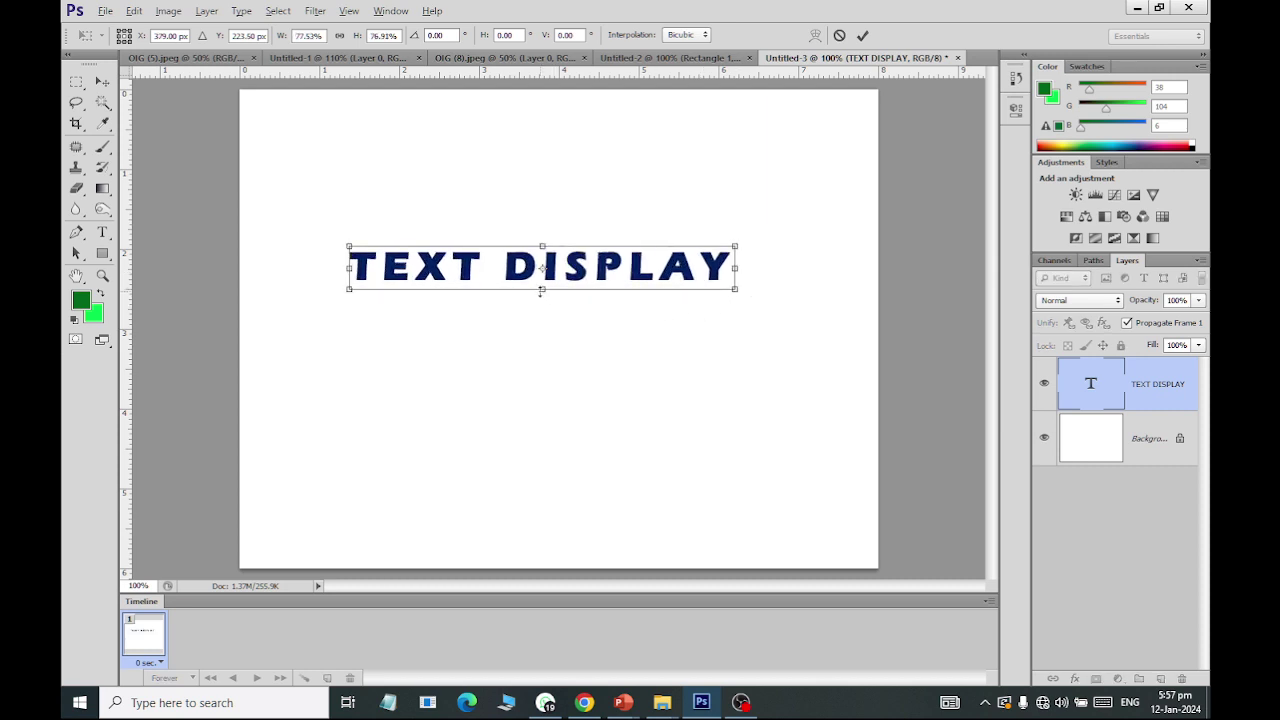
{"action": "mouse_move", "coordinate": [541, 291]}
{"action": "left_mouse_down"}
{"action": "mouse_move", "coordinate": [541, 428]}
{"action": "mouse_move", "coordinate": [541, 315]}
{"action": "mouse_move", "coordinate": [551, 400]}
{"action": "mouse_move", "coordinate": [542, 326]}
{"action": "left_mouse_up"}
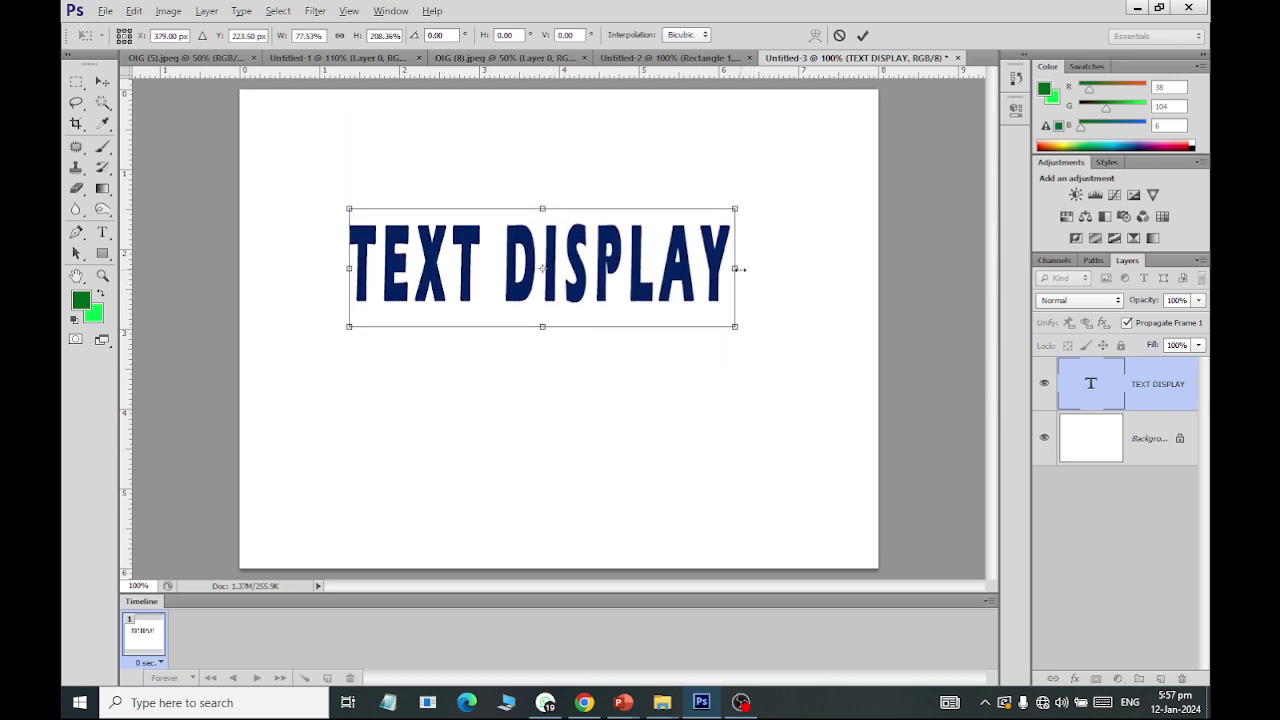
{"action": "mouse_move", "coordinate": [740, 268]}
{"action": "left_mouse_down"}
{"action": "mouse_move", "coordinate": [829, 268]}
{"action": "mouse_move", "coordinate": [790, 268]}
{"action": "left_mouse_up"}
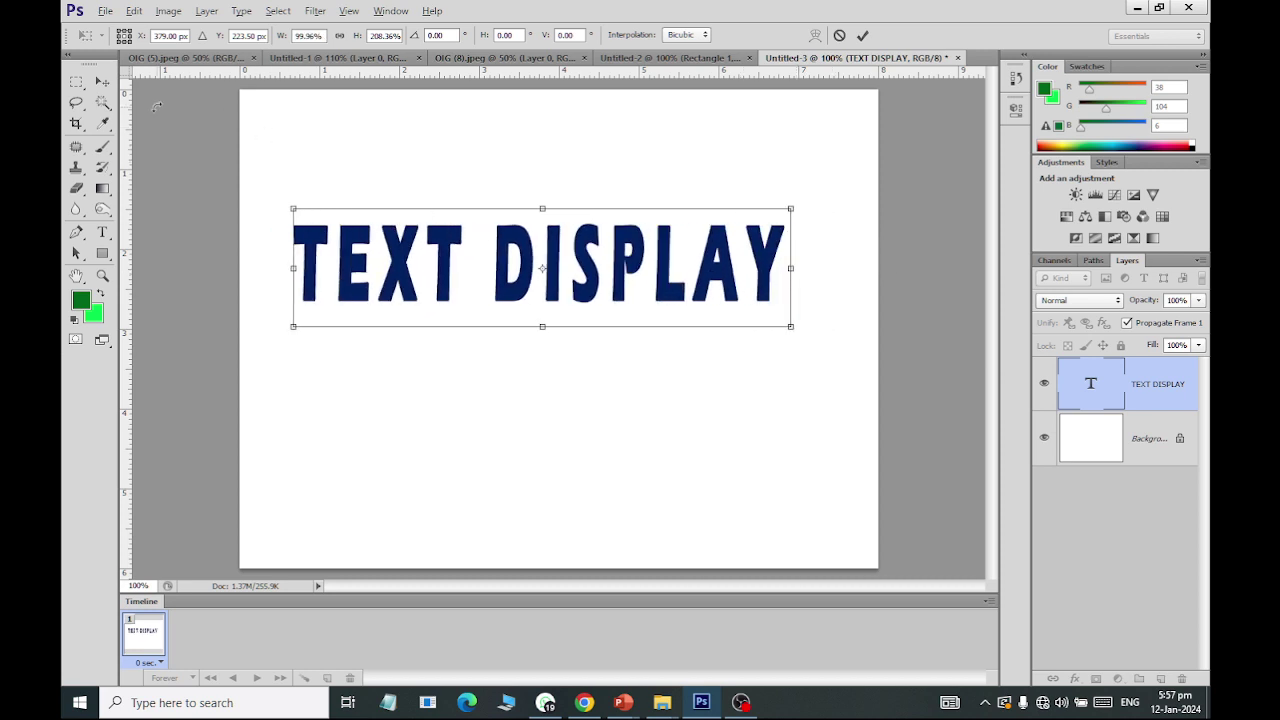
{"action": "left_click", "coordinate": [102, 81]}
{"action": "left_click", "coordinate": [556, 270]}
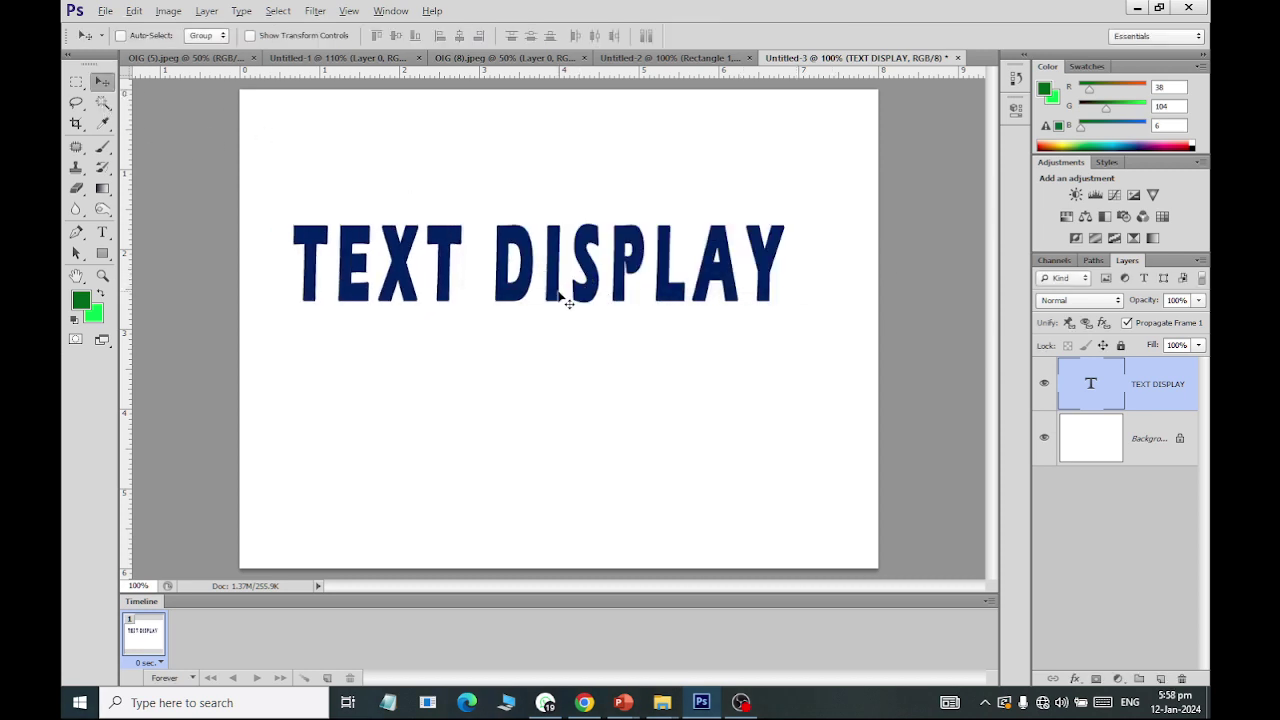
Step: Scale the OIG (8) photo proportionally to about 78.71% around its centre
{"action": "left_click", "coordinate": [336, 58]}
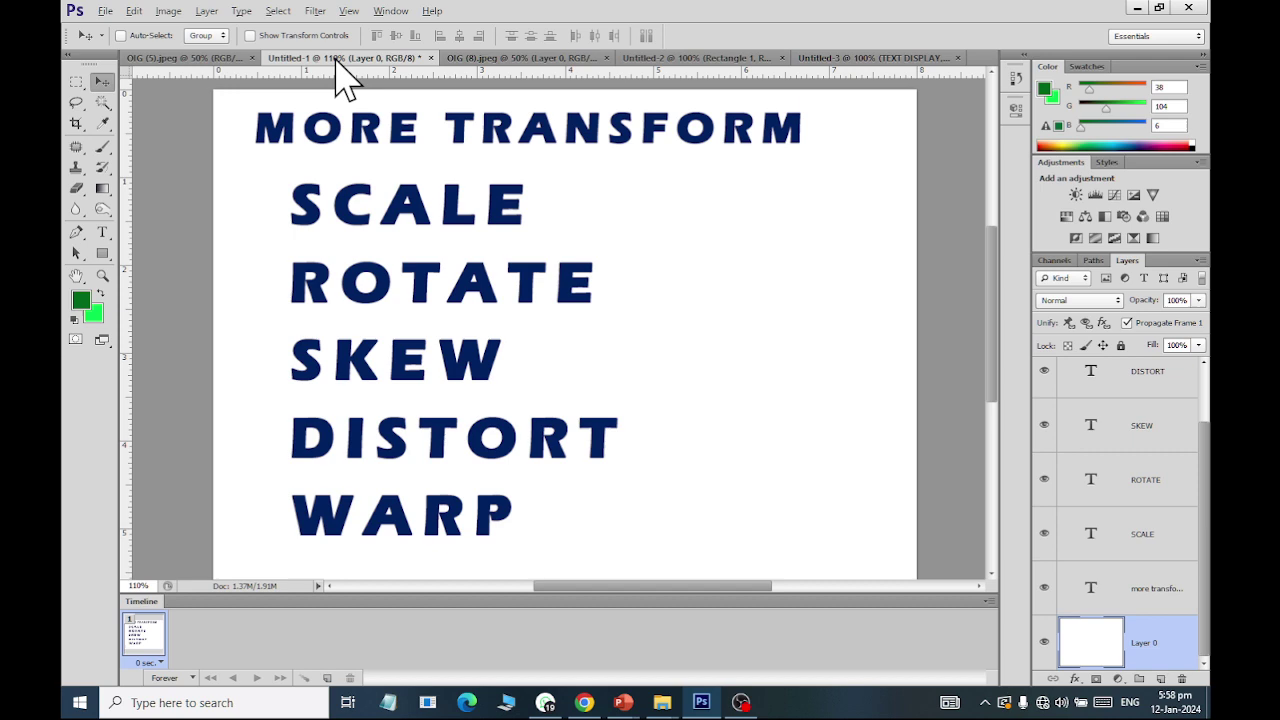
{"action": "left_click", "coordinate": [478, 60]}
{"action": "left_click", "coordinate": [134, 11]}
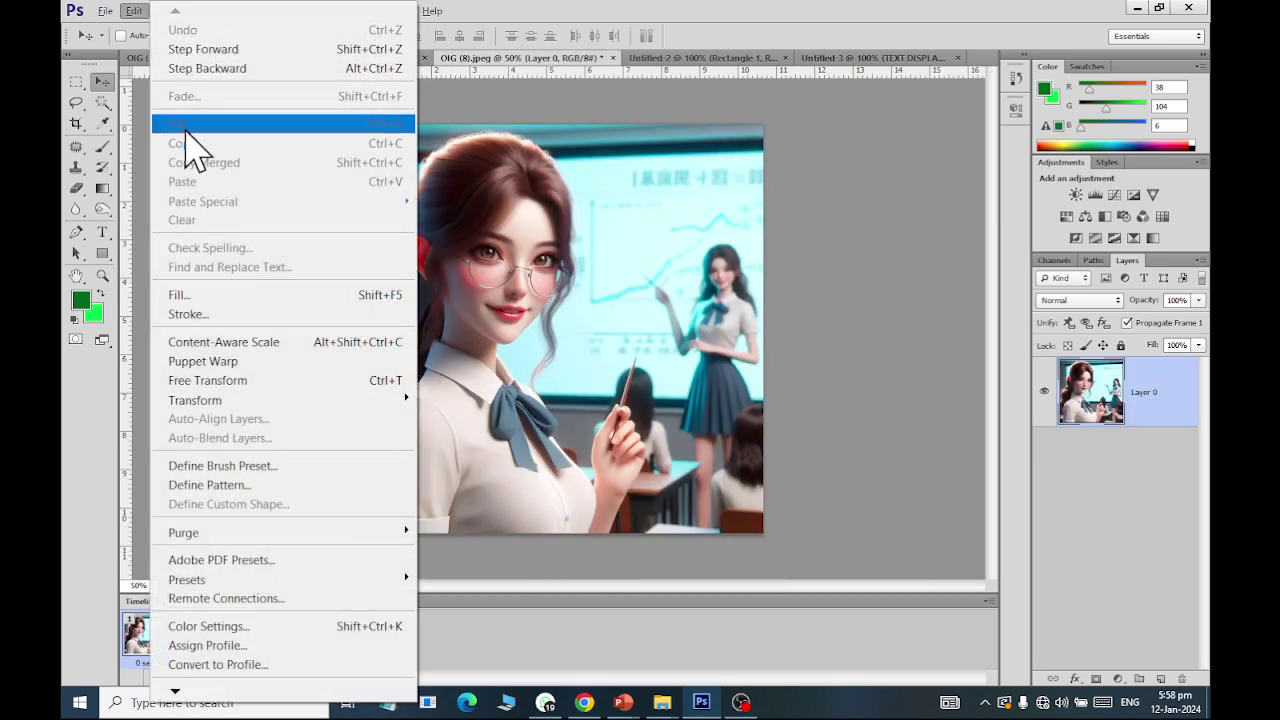
{"action": "mouse_move", "coordinate": [195, 399]}
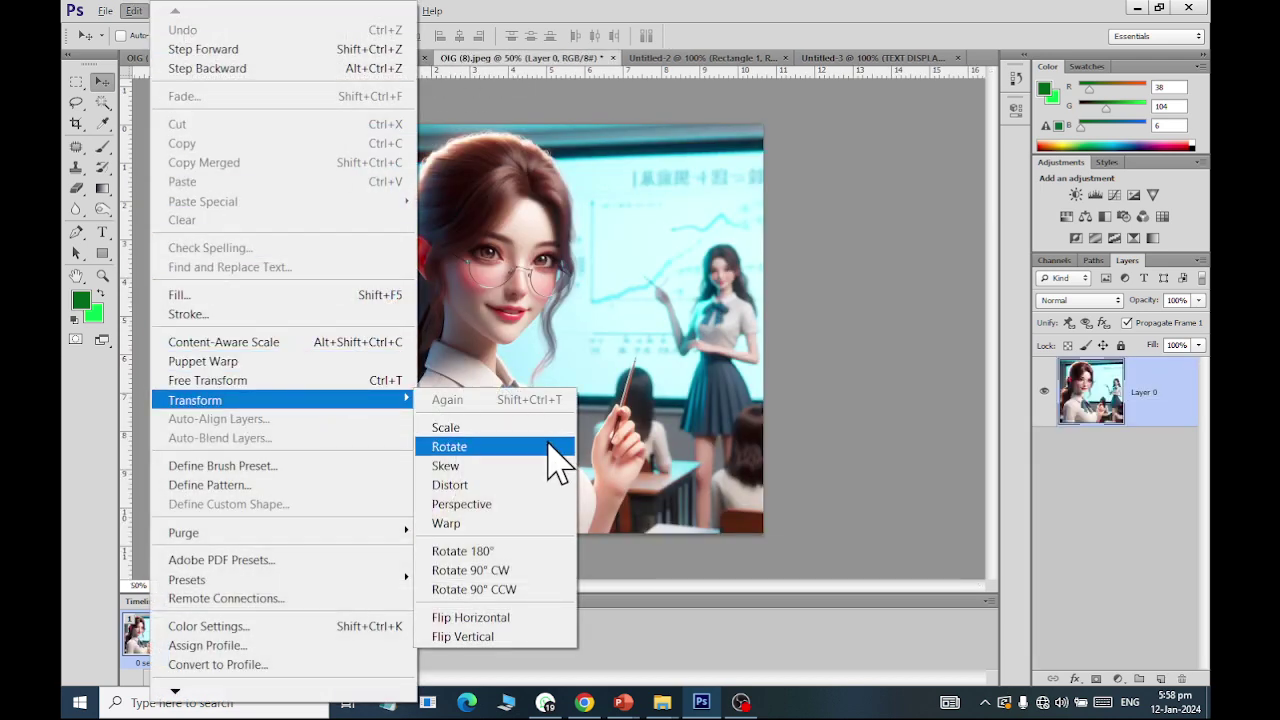
{"action": "left_click", "coordinate": [549, 447]}
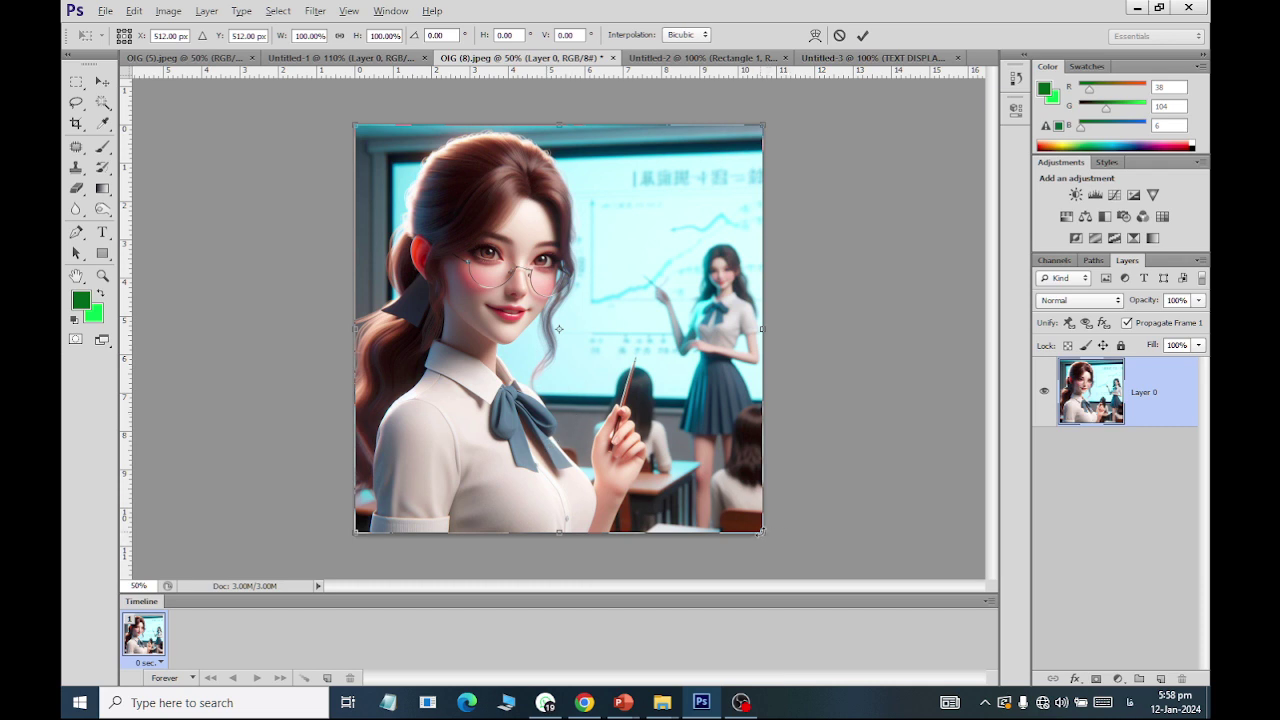
{"action": "left_click", "coordinate": [134, 11]}
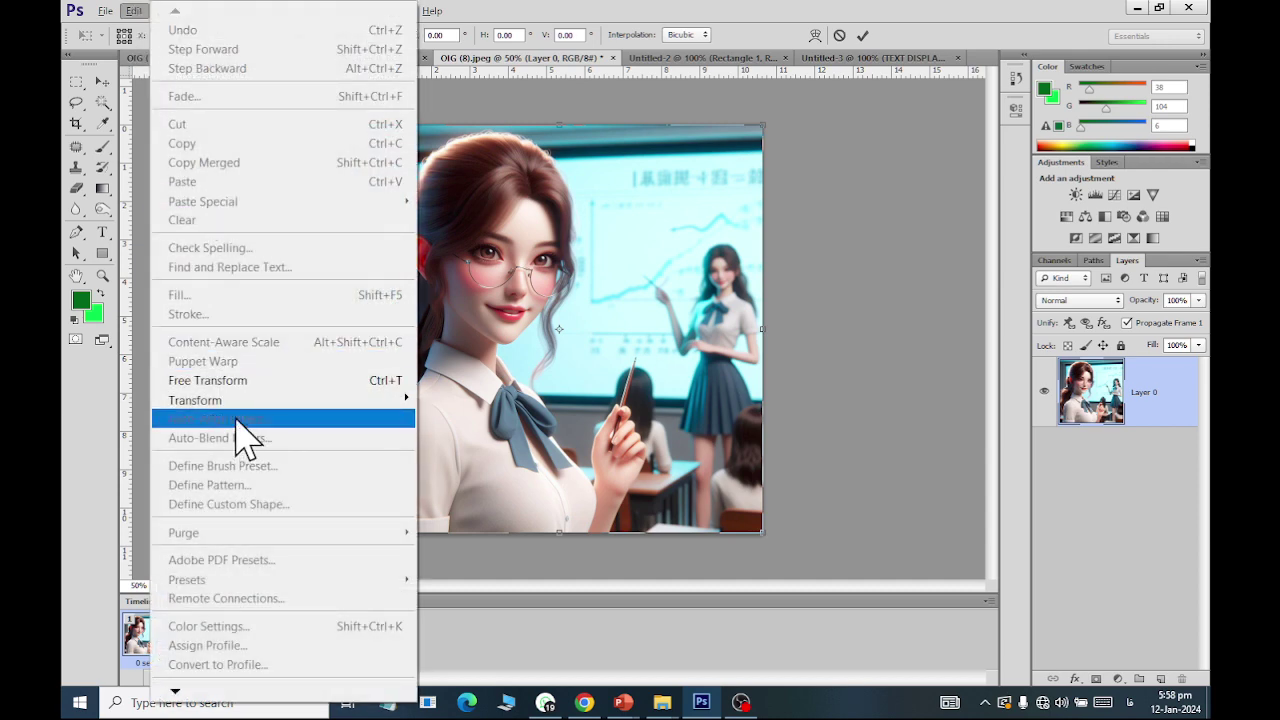
{"action": "mouse_move", "coordinate": [195, 400]}
{"action": "left_click", "coordinate": [512, 428]}
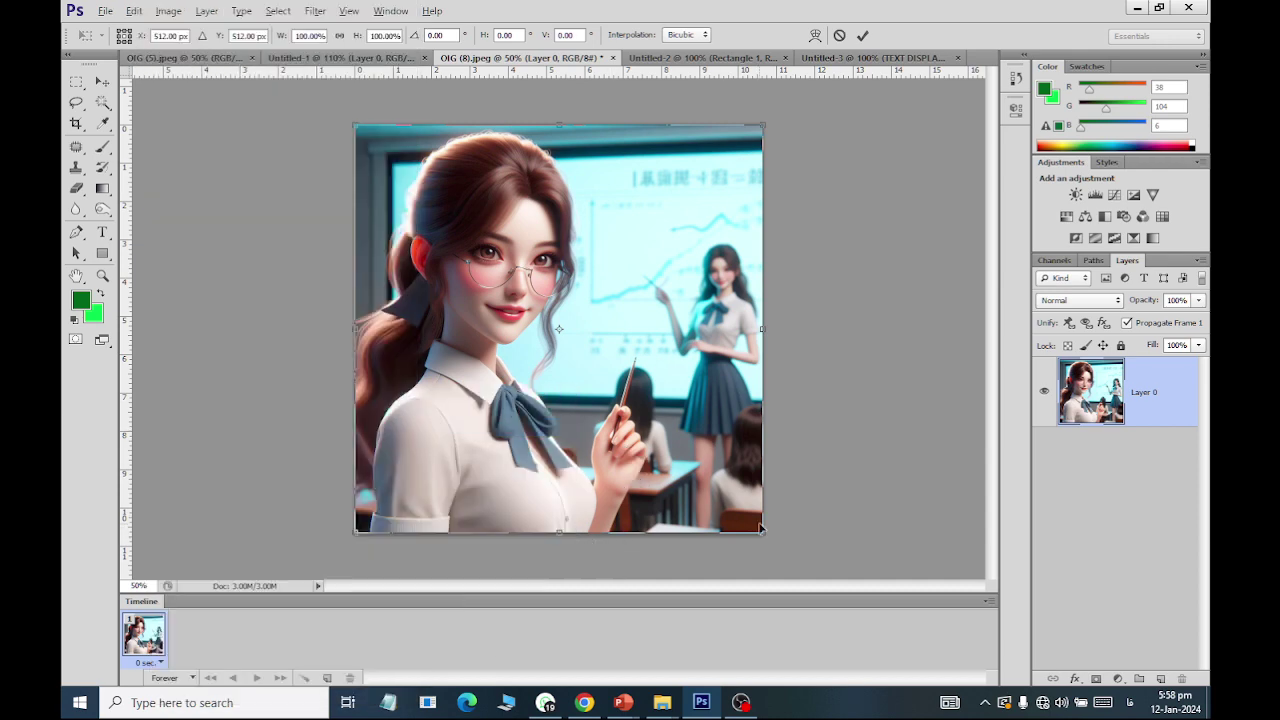
{"action": "left_click_drag", "start_coordinate": [767, 539], "coordinate": [727, 506]}
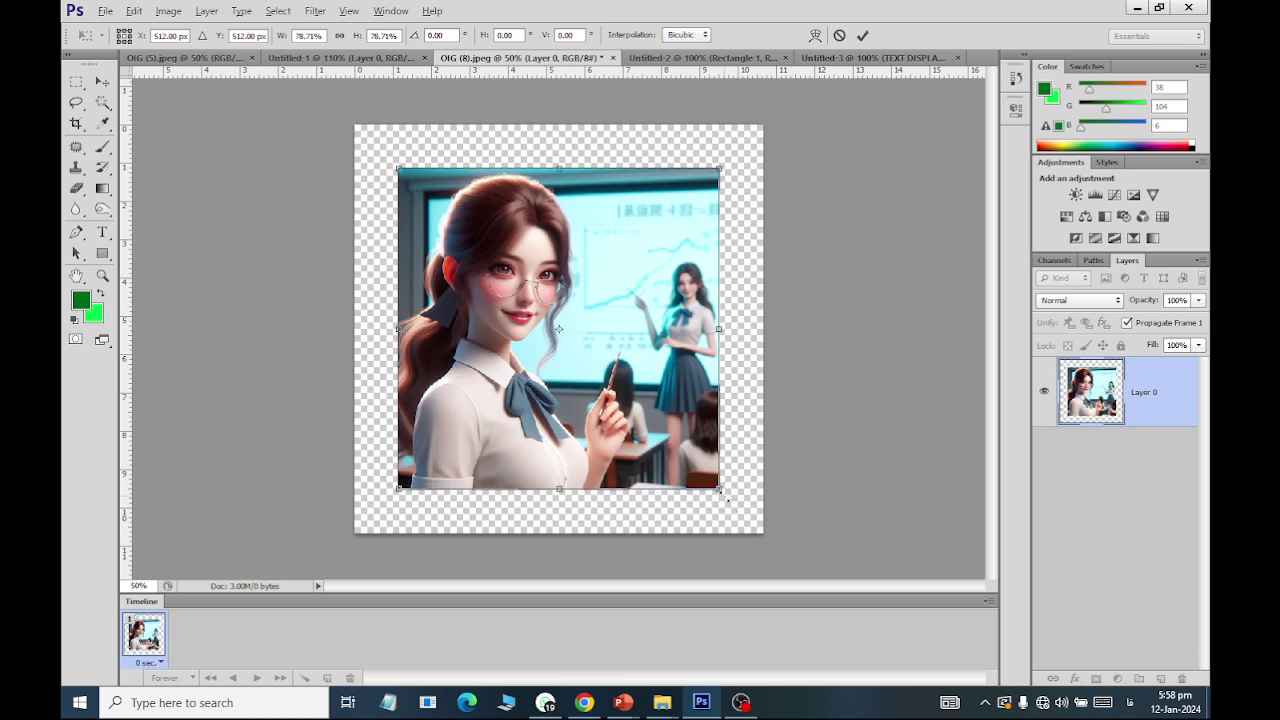
Step: Rotate the shrunken OIG (8) photo to about -15° and apply the rotation
{"action": "left_click", "coordinate": [133, 11]}
{"action": "mouse_move", "coordinate": [196, 400]}
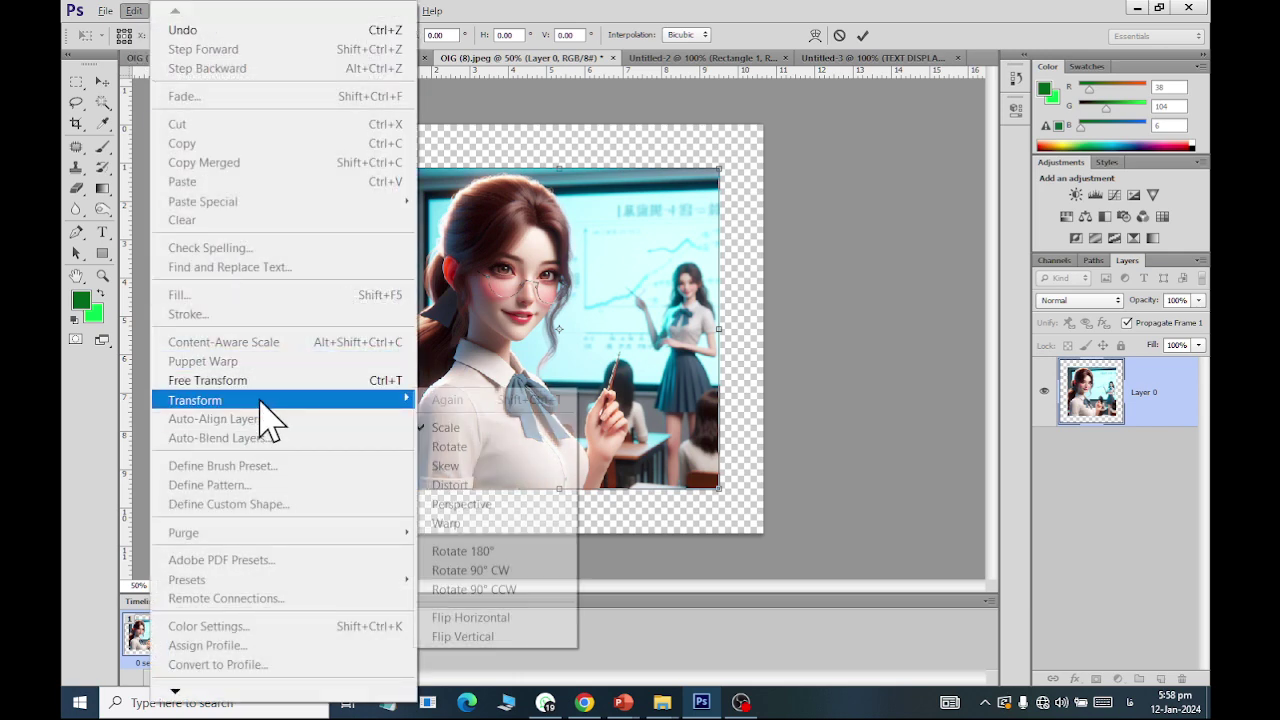
{"action": "left_click", "coordinate": [523, 448]}
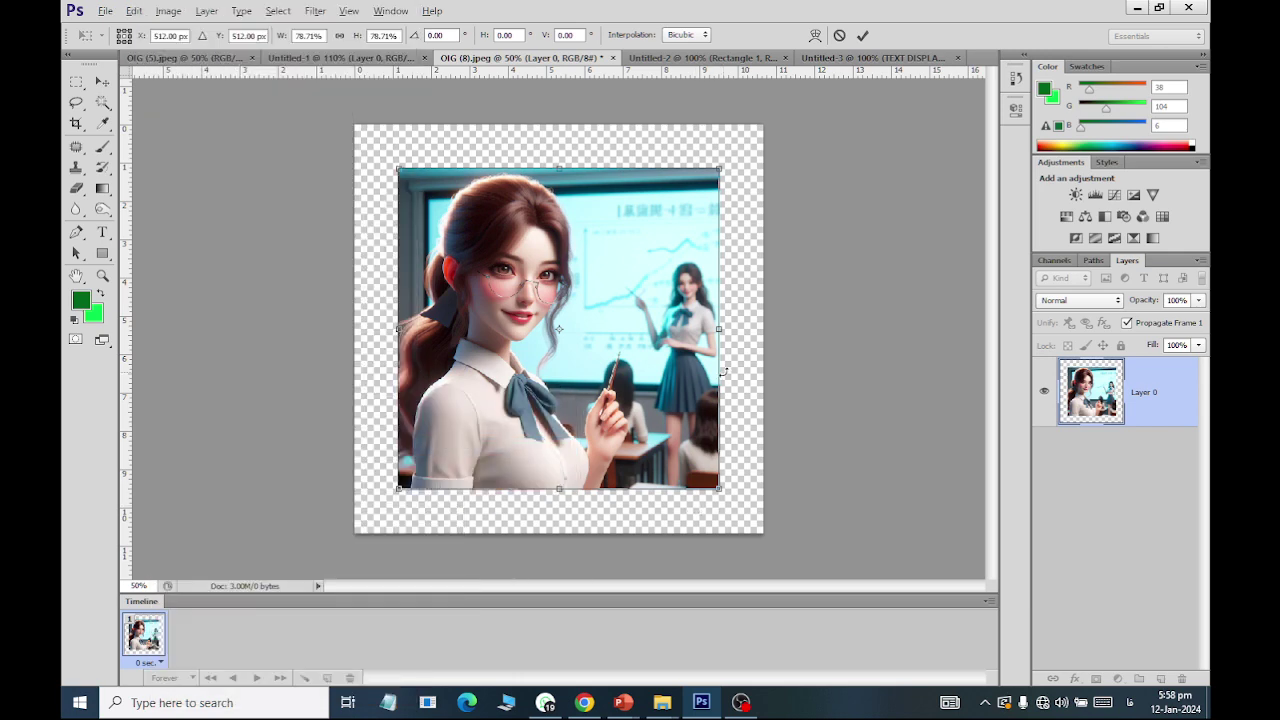
{"action": "mouse_move", "coordinate": [732, 488]}
{"action": "left_mouse_down"}
{"action": "mouse_move", "coordinate": [557, 542]}
{"action": "mouse_move", "coordinate": [760, 240]}
{"action": "mouse_move", "coordinate": [748, 365]}
{"action": "mouse_move", "coordinate": [675, 480]}
{"action": "mouse_move", "coordinate": [475, 495]}
{"action": "mouse_move", "coordinate": [348, 380]}
{"action": "mouse_move", "coordinate": [392, 222]}
{"action": "mouse_move", "coordinate": [460, 160]}
{"action": "mouse_move", "coordinate": [343, 293]}
{"action": "mouse_move", "coordinate": [376, 337]}
{"action": "mouse_move", "coordinate": [711, 538]}
{"action": "mouse_move", "coordinate": [766, 350]}
{"action": "mouse_move", "coordinate": [768, 462]}
{"action": "left_mouse_up"}
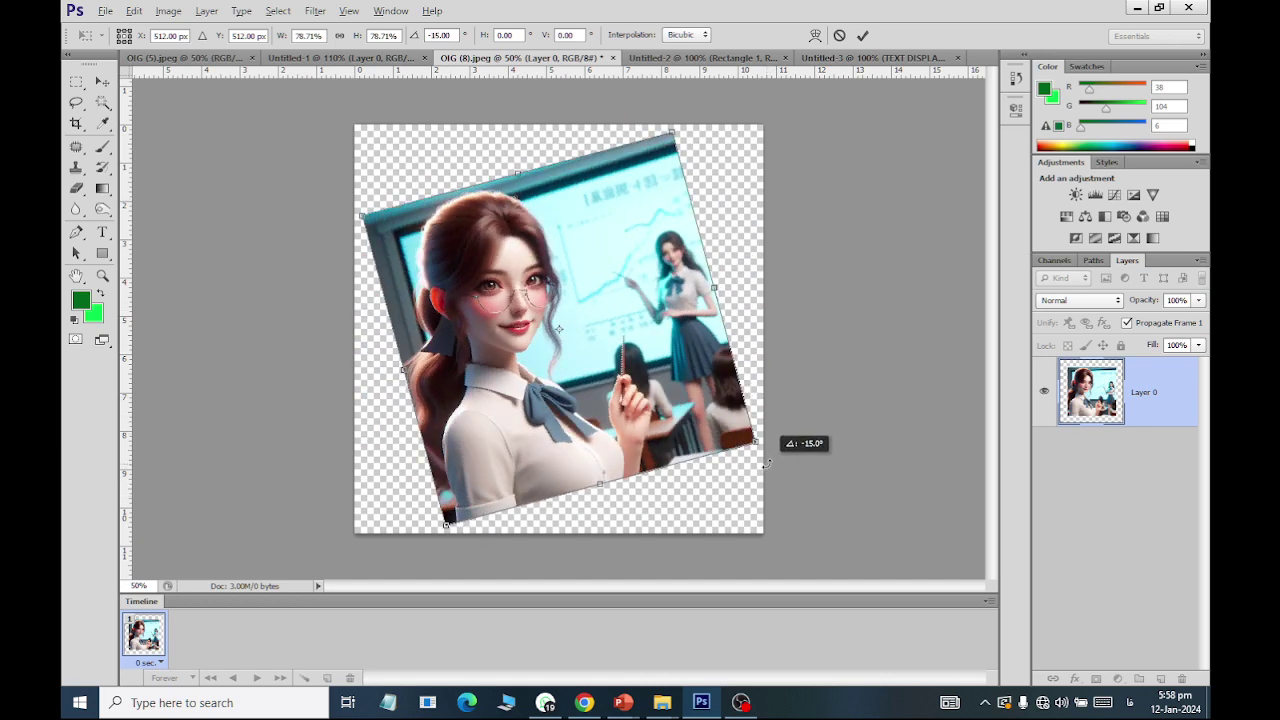
{"action": "left_click", "coordinate": [103, 81]}
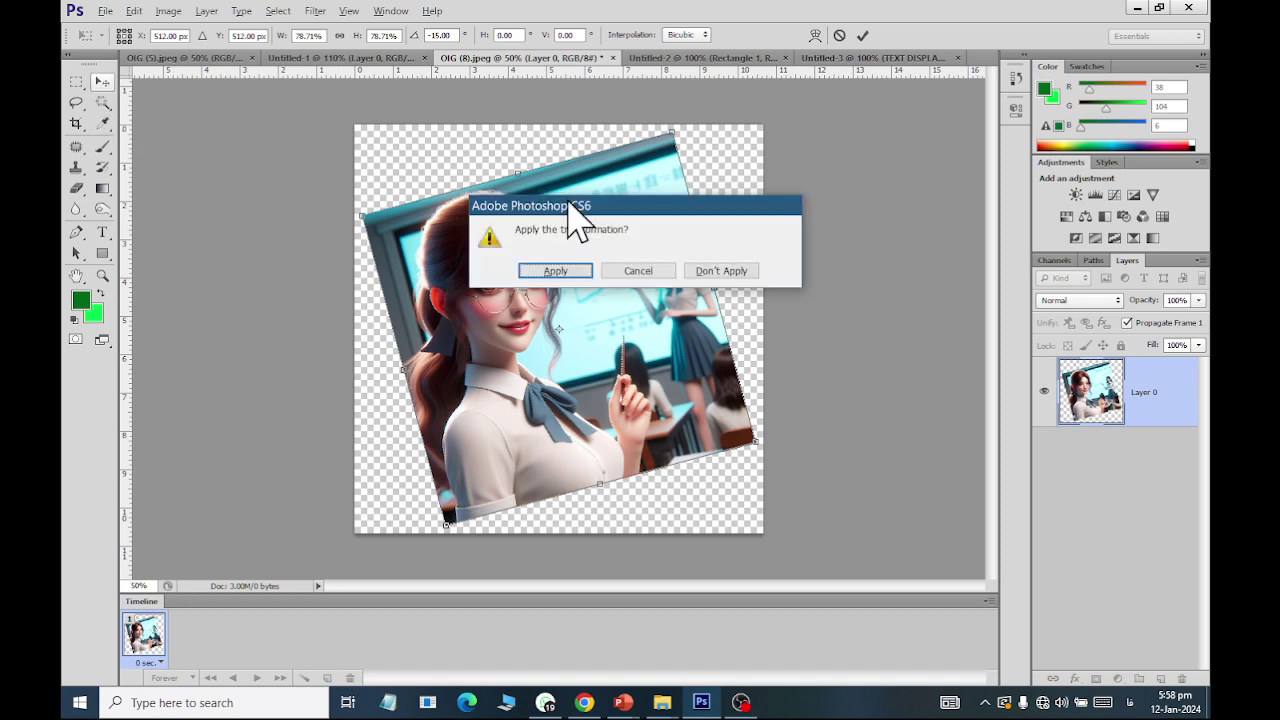
{"action": "left_click", "coordinate": [558, 271]}
Step: Add Layer 1 below the photo and fill it with a diagonal orange-yellow gradient
{"action": "left_click", "coordinate": [1162, 680]}
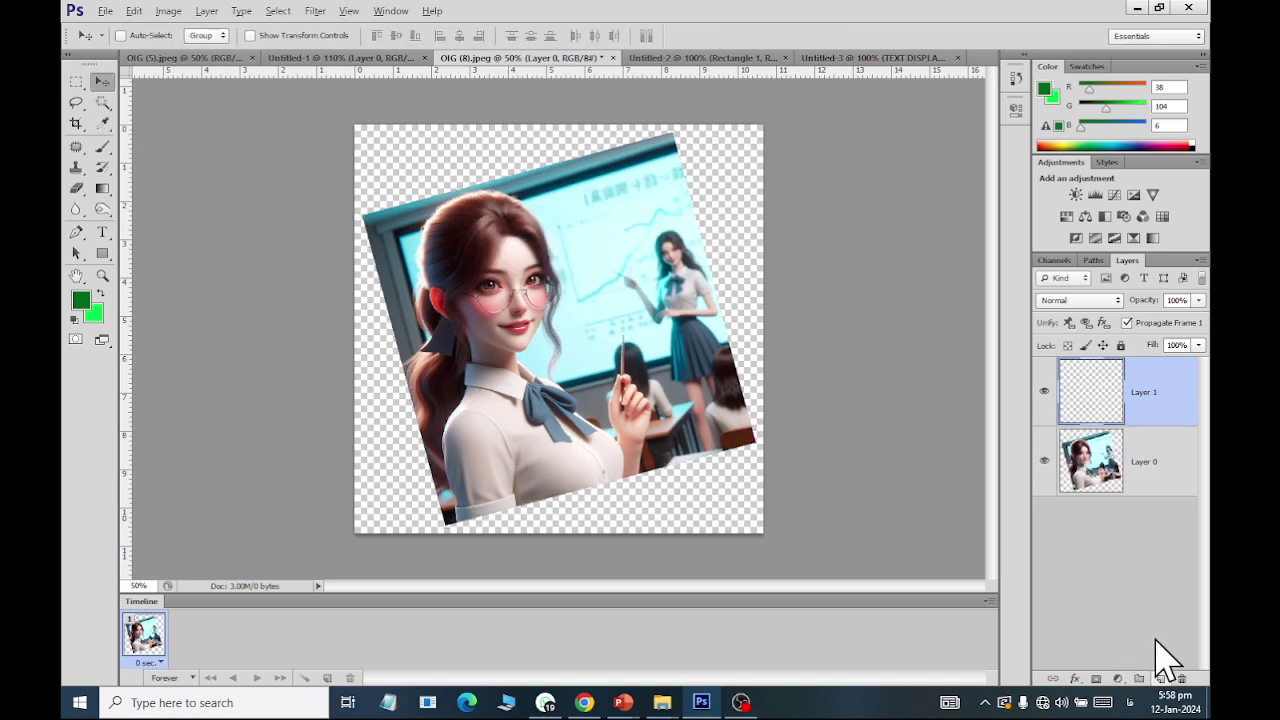
{"action": "left_click_drag", "start_coordinate": [1084, 385], "coordinate": [1084, 500]}
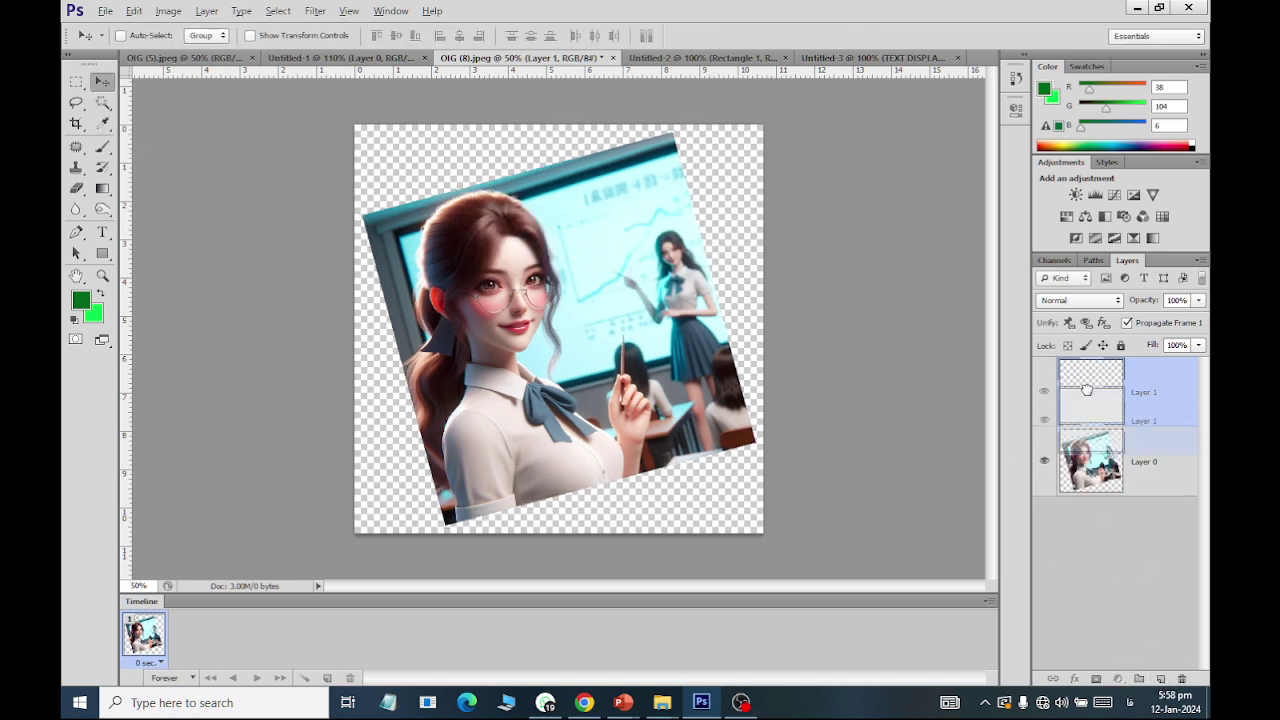
{"action": "left_click", "coordinate": [102, 188]}
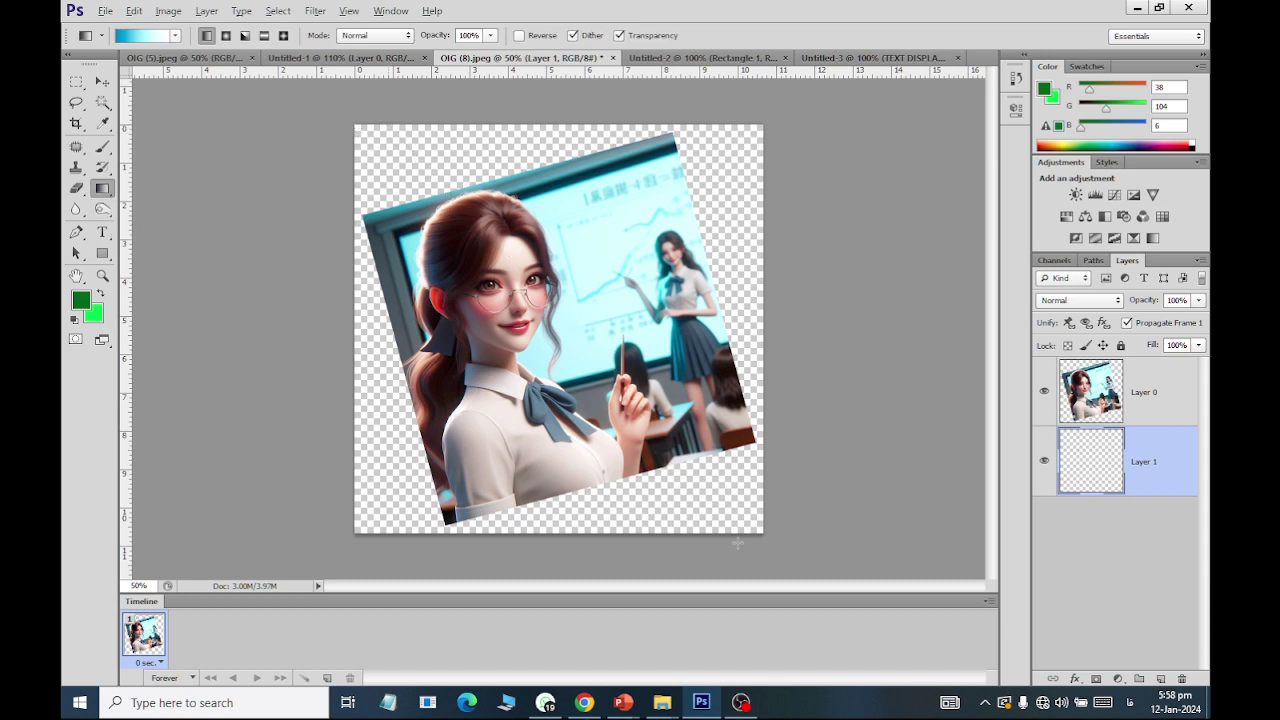
{"action": "left_click_drag", "start_coordinate": [737, 543], "coordinate": [762, 592]}
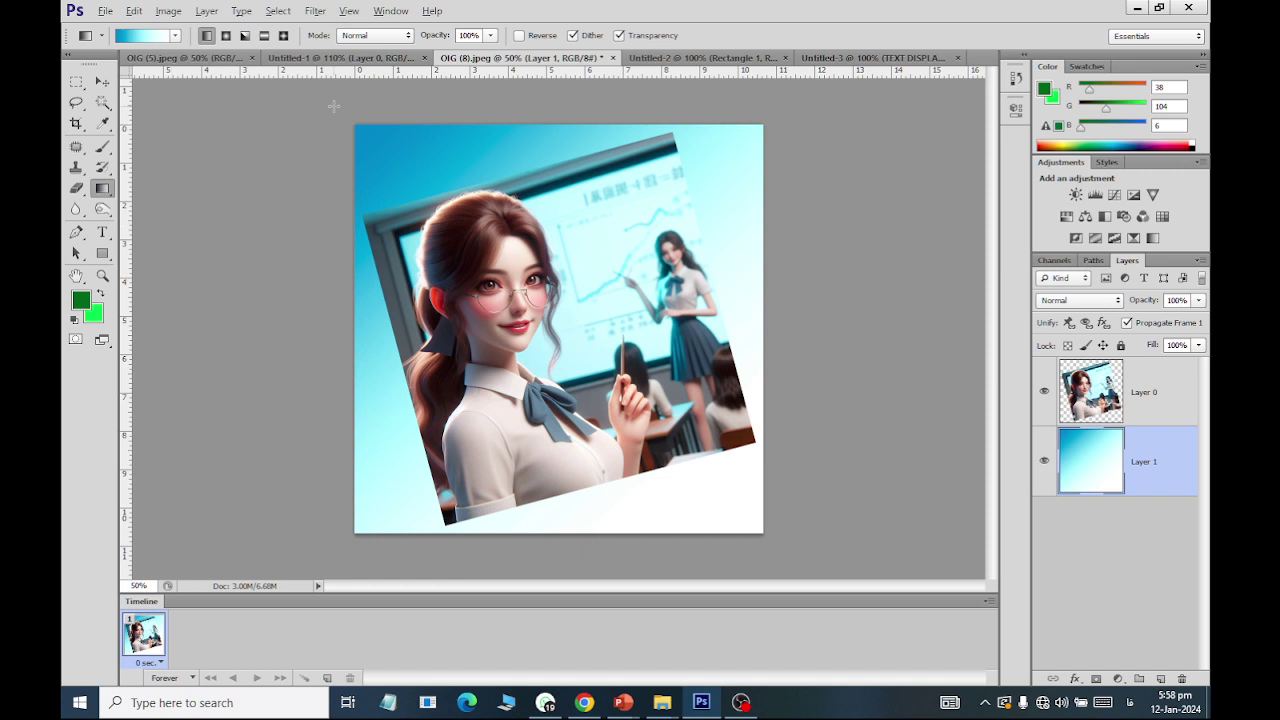
{"action": "left_click", "coordinate": [175, 35]}
{"action": "left_click", "coordinate": [119, 95]}
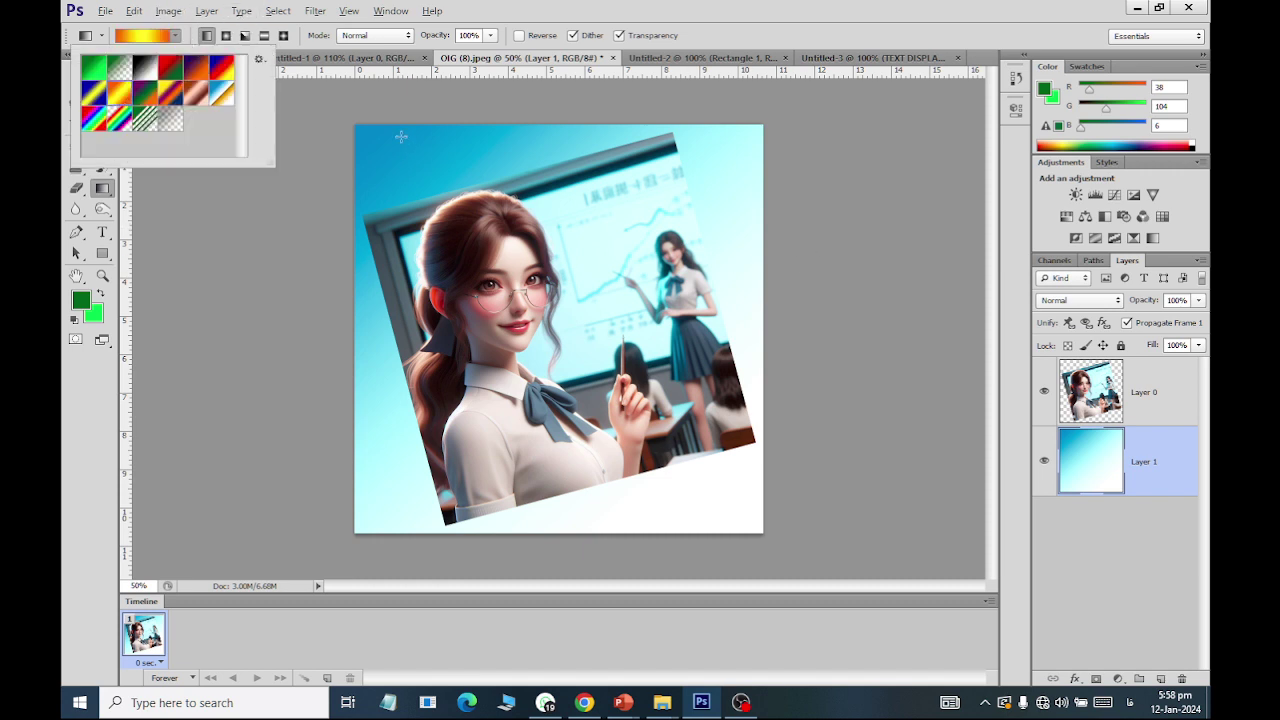
{"action": "left_click_drag", "start_coordinate": [377, 125], "coordinate": [801, 560]}
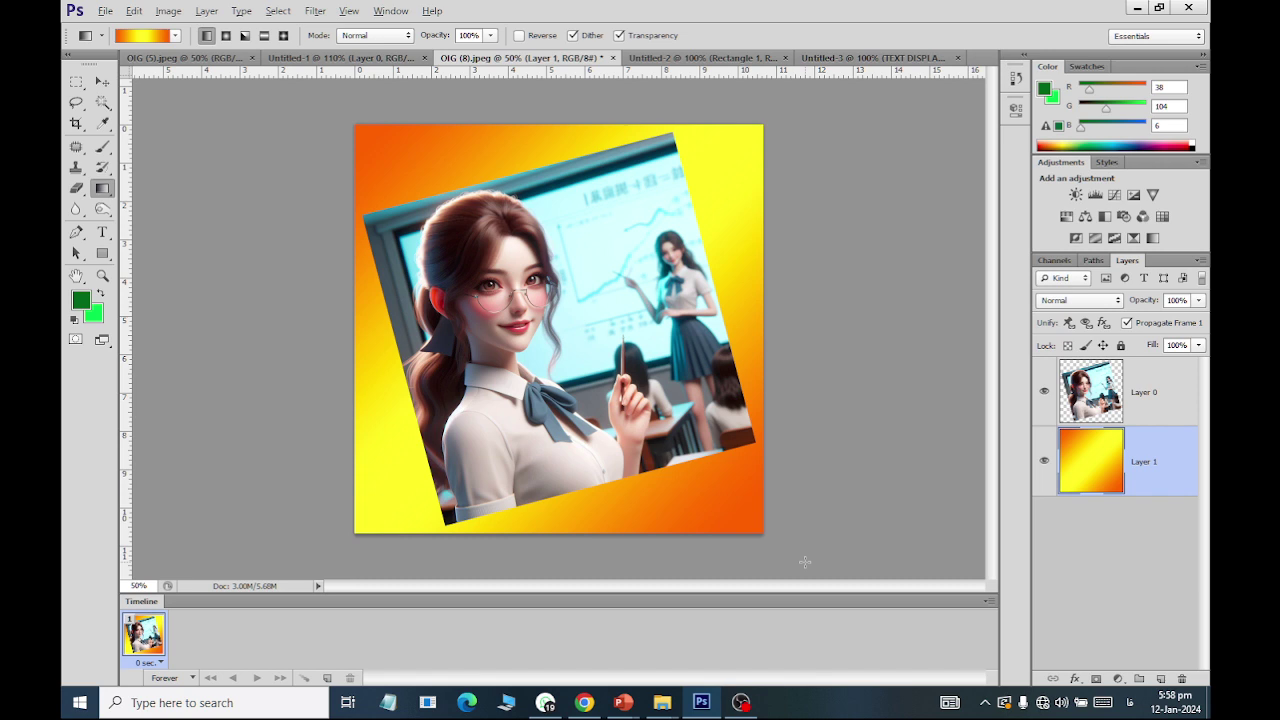
{"action": "left_click", "coordinate": [680, 58]}
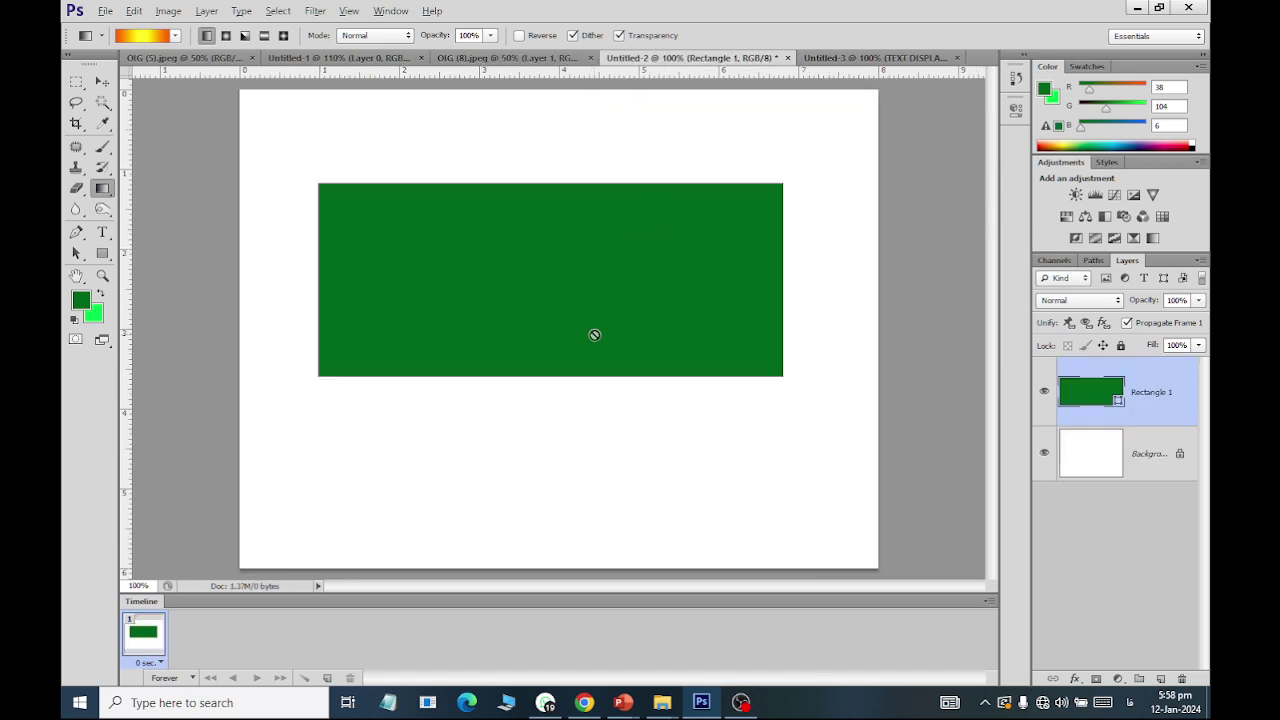
Step: Rotate Untitled-2's green rectangle to -60°, shift it left, and apply the transform
{"action": "left_click", "coordinate": [133, 10]}
{"action": "mouse_move", "coordinate": [208, 400]}
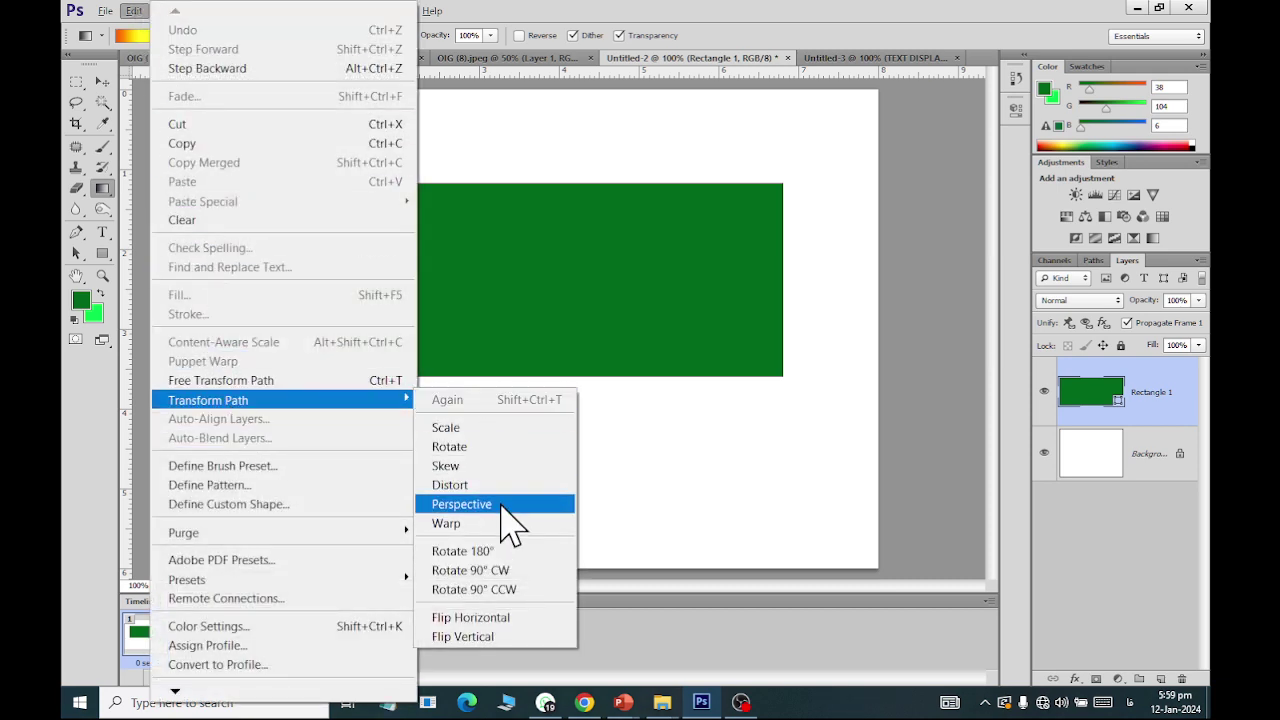
{"action": "left_click", "coordinate": [506, 447]}
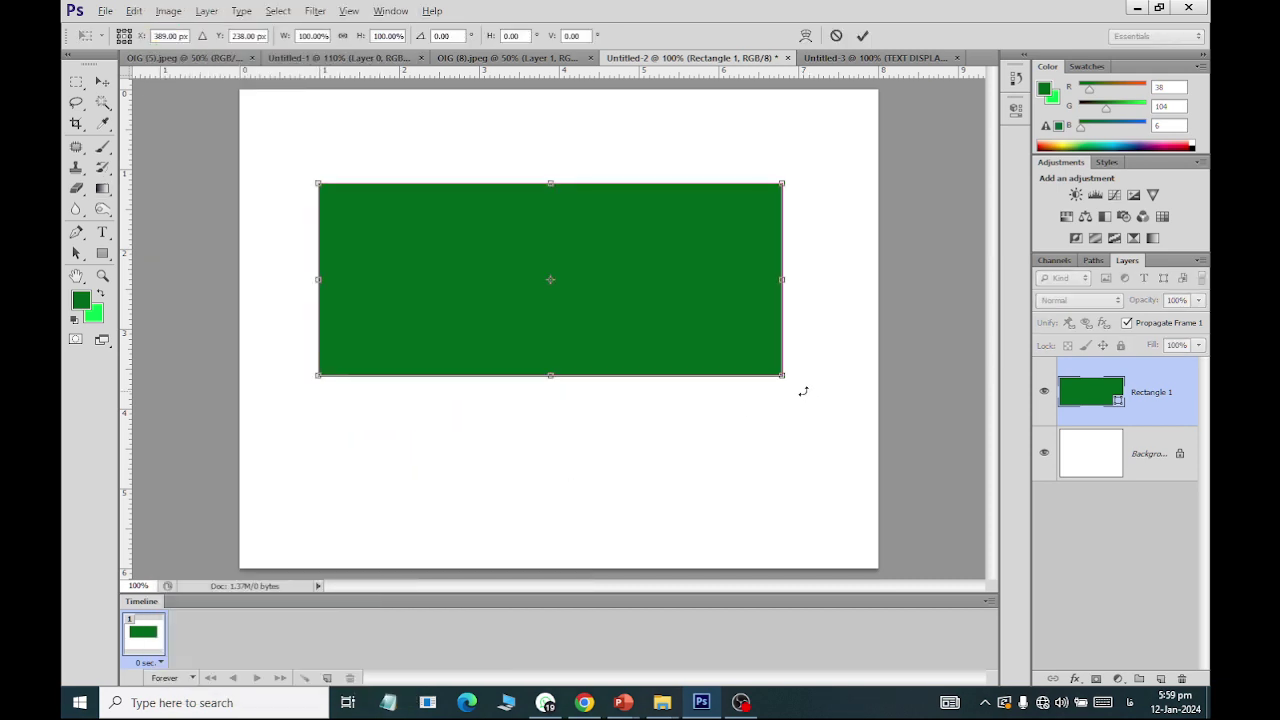
{"action": "mouse_move", "coordinate": [806, 393]}
{"action": "left_mouse_down"}
{"action": "mouse_move", "coordinate": [762, 460]}
{"action": "mouse_move", "coordinate": [672, 391]}
{"action": "mouse_move", "coordinate": [697, 237]}
{"action": "mouse_move", "coordinate": [661, 192]}
{"action": "left_mouse_up"}
{"action": "mouse_move", "coordinate": [628, 238]}
{"action": "left_mouse_down"}
{"action": "mouse_move", "coordinate": [389, 232]}
{"action": "mouse_move", "coordinate": [495, 258]}
{"action": "mouse_move", "coordinate": [488, 290]}
{"action": "left_mouse_up"}
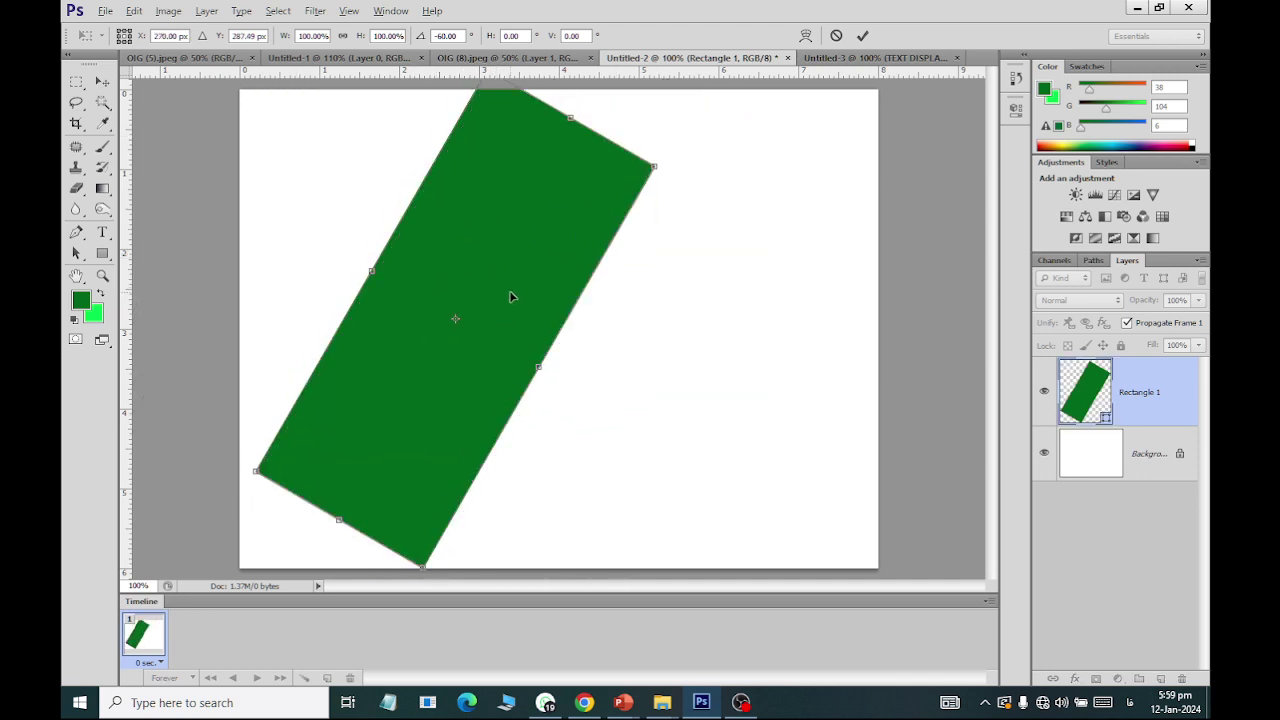
{"action": "left_click", "coordinate": [102, 81]}
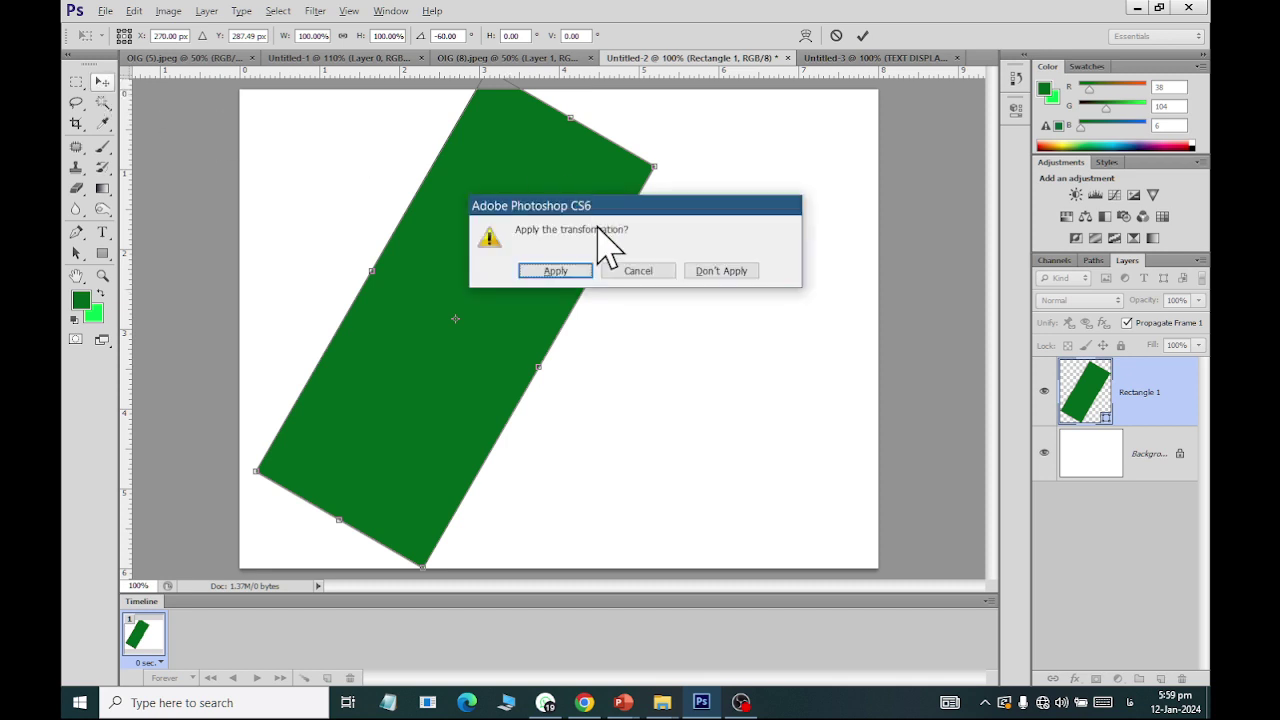
{"action": "left_click", "coordinate": [565, 271]}
{"action": "left_click", "coordinate": [835, 58]}
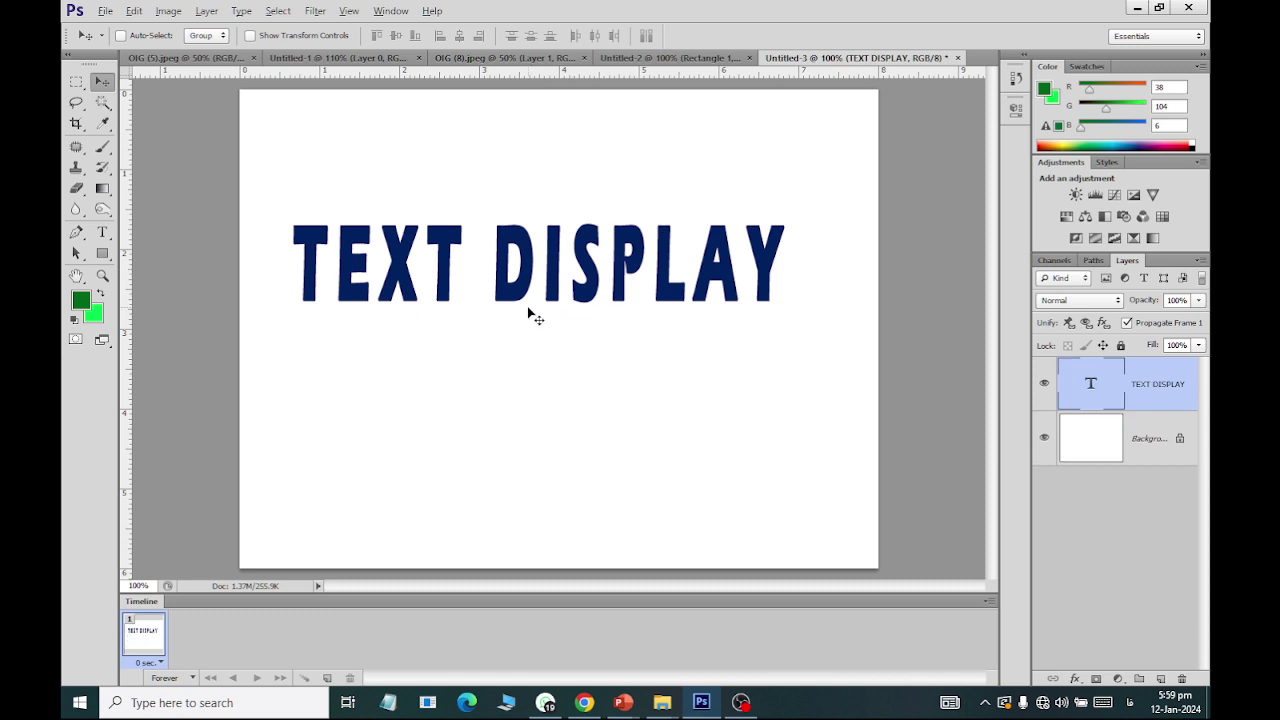
Step: Rotate the TEXT DISPLAY text to -30°, apply it, and move it down-left
{"action": "key", "text": "ctrl+t"}
{"action": "left_click", "coordinate": [134, 10]}
{"action": "mouse_move", "coordinate": [196, 400]}
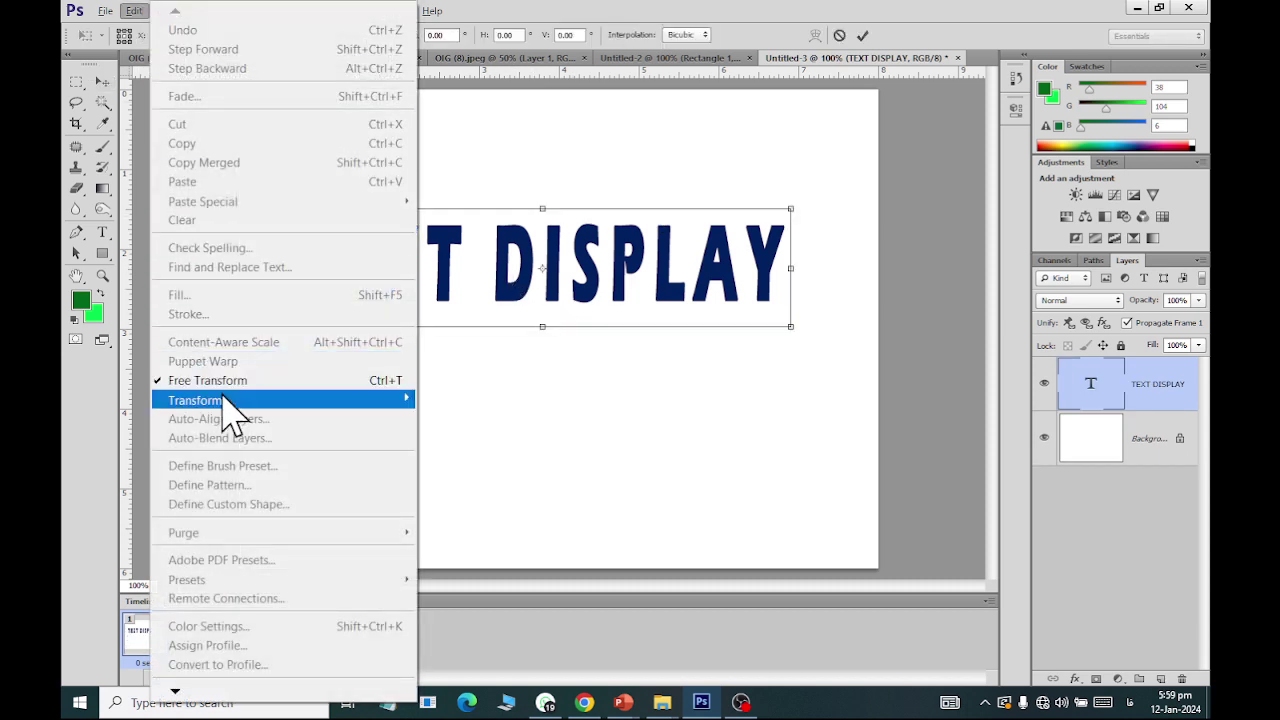
{"action": "left_click", "coordinate": [515, 450]}
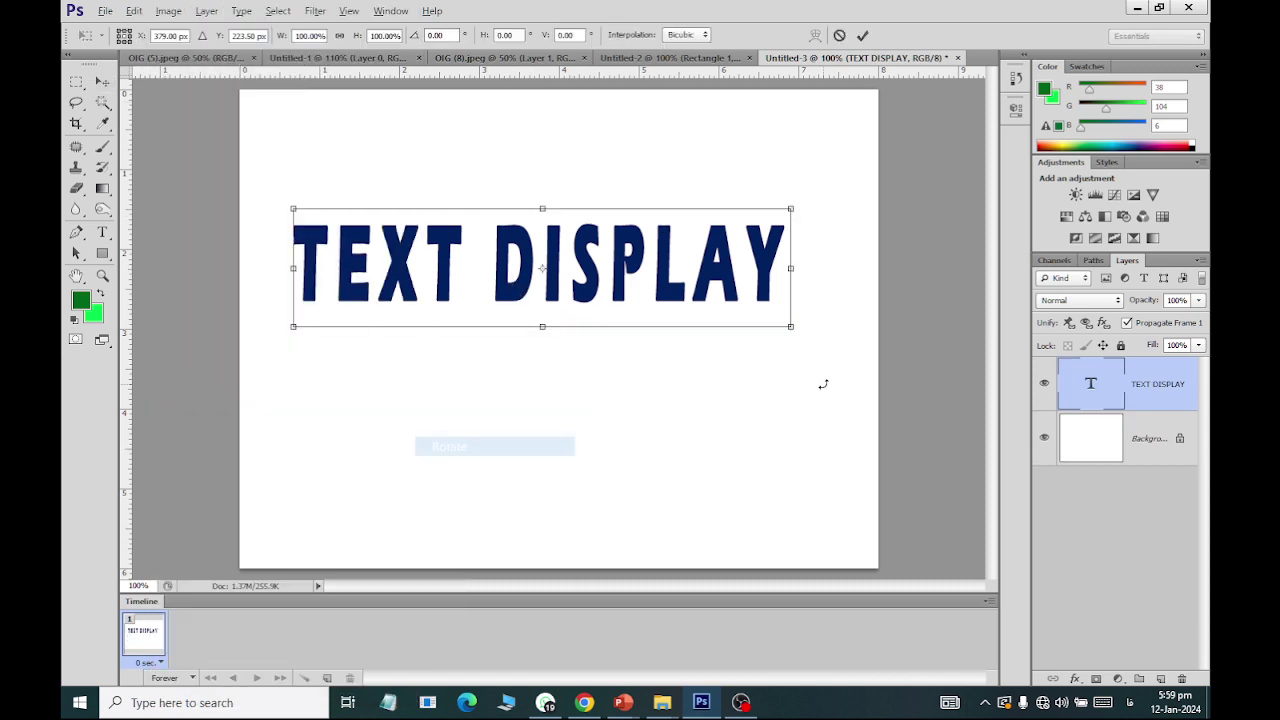
{"action": "mouse_move", "coordinate": [828, 362]}
{"action": "left_mouse_down"}
{"action": "mouse_move", "coordinate": [614, 500]}
{"action": "mouse_move", "coordinate": [757, 402]}
{"action": "mouse_move", "coordinate": [736, 244]}
{"action": "left_mouse_up"}
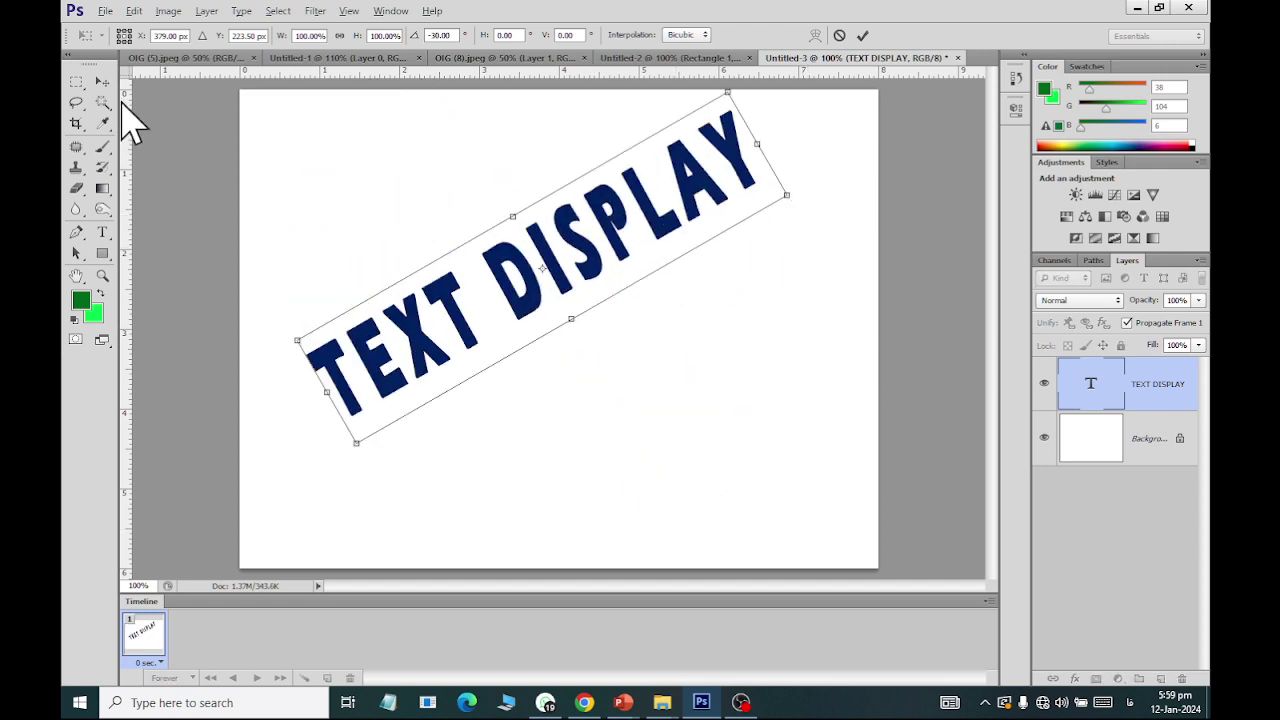
{"action": "left_click", "coordinate": [102, 81]}
{"action": "left_click", "coordinate": [555, 271]}
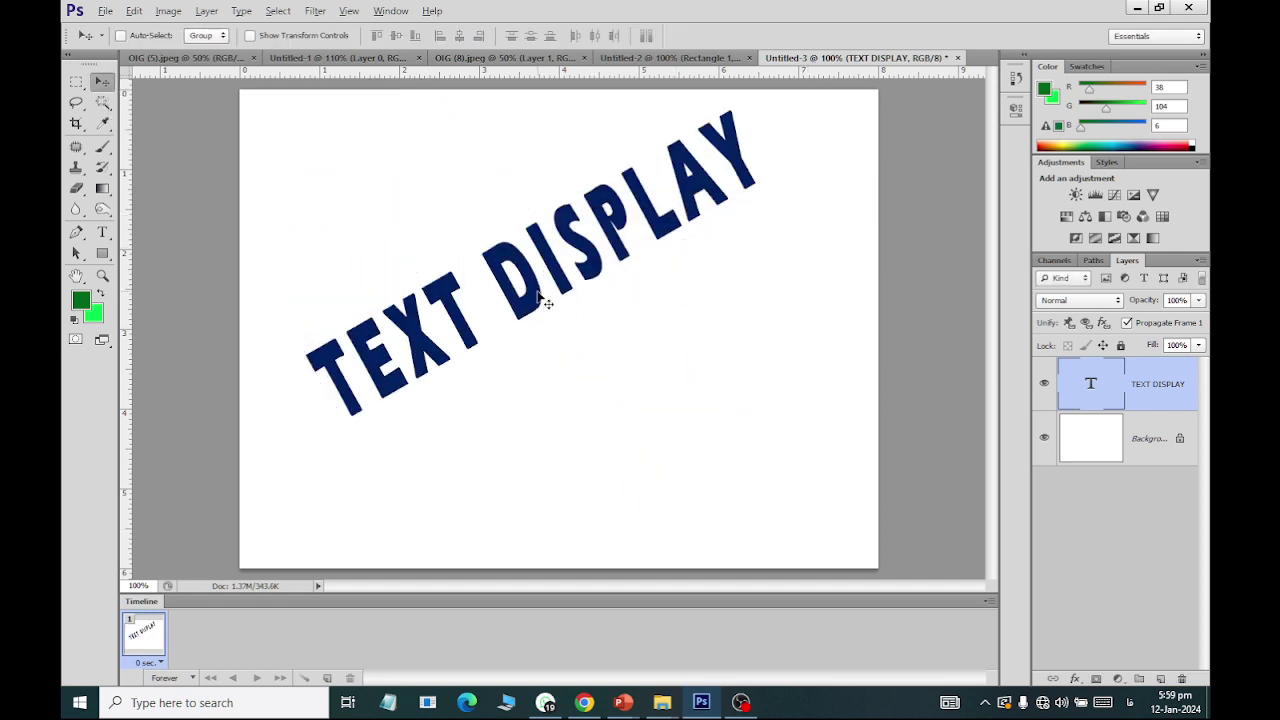
{"action": "left_click_drag", "start_coordinate": [562, 290], "coordinate": [451, 382]}
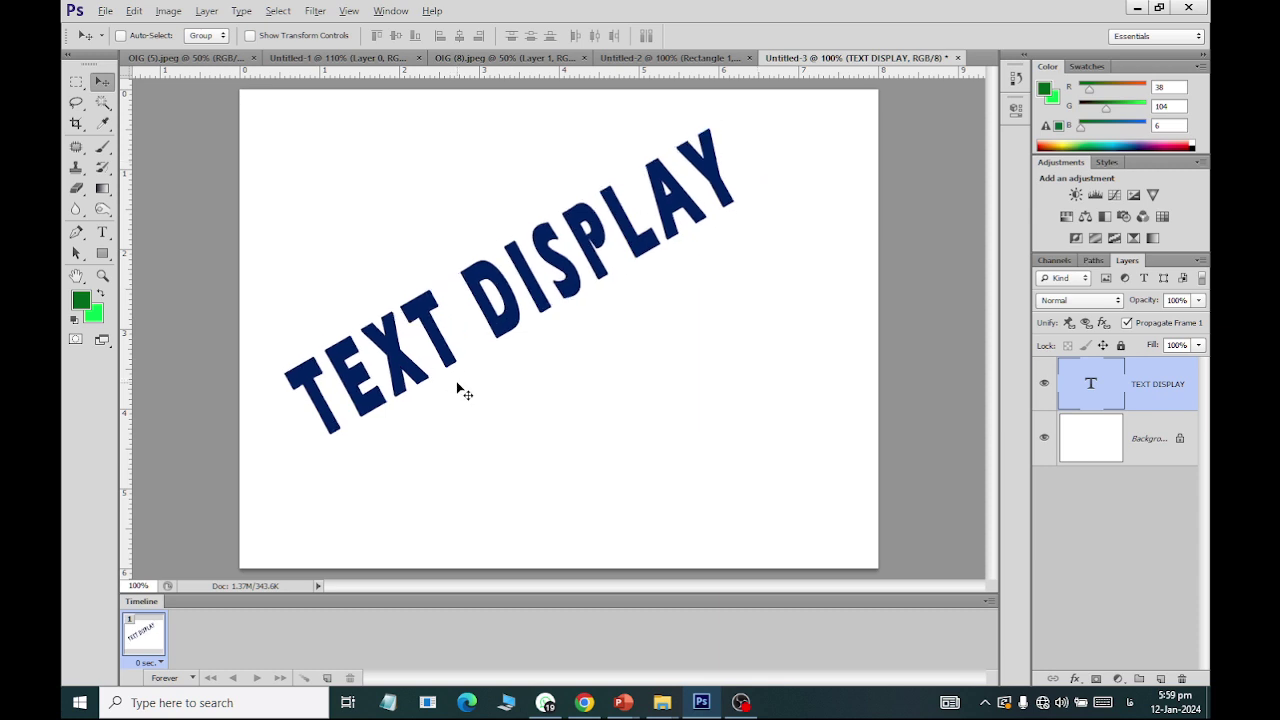
Step: Return to the OIG (8).jpeg document and commit a transform on its gradient layer
{"action": "left_click", "coordinate": [186, 58]}
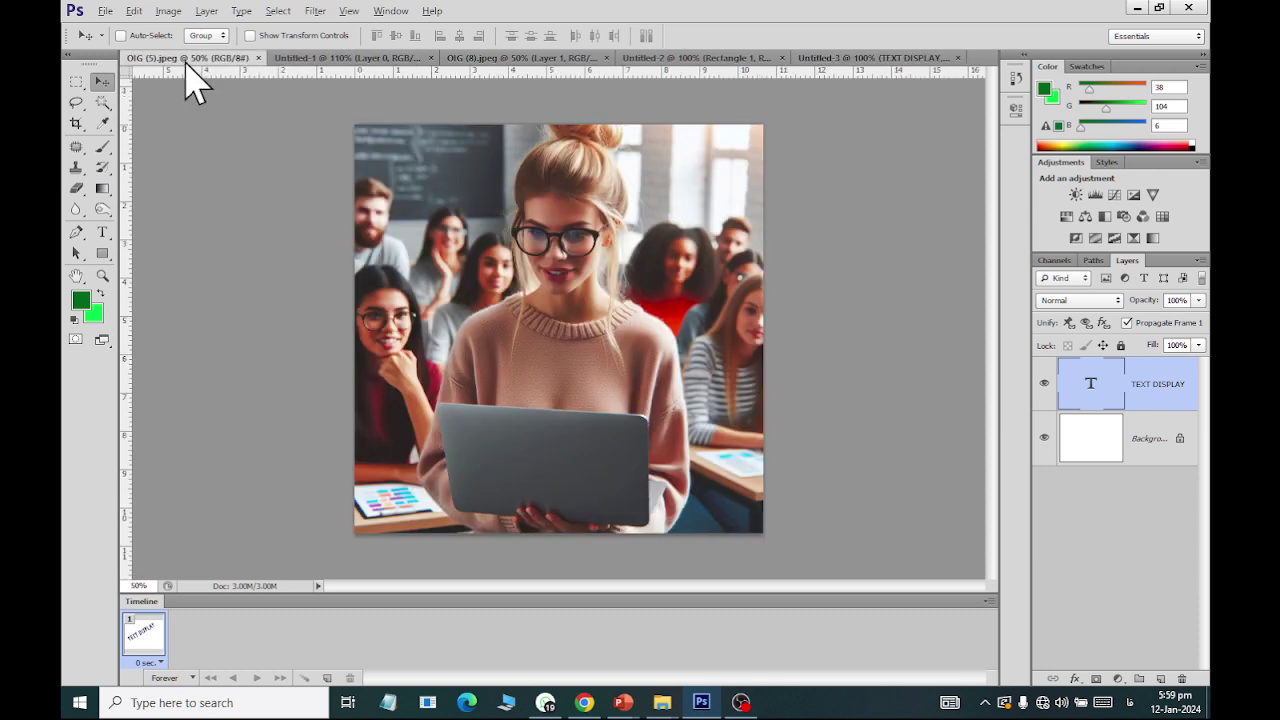
{"action": "left_click", "coordinate": [310, 57]}
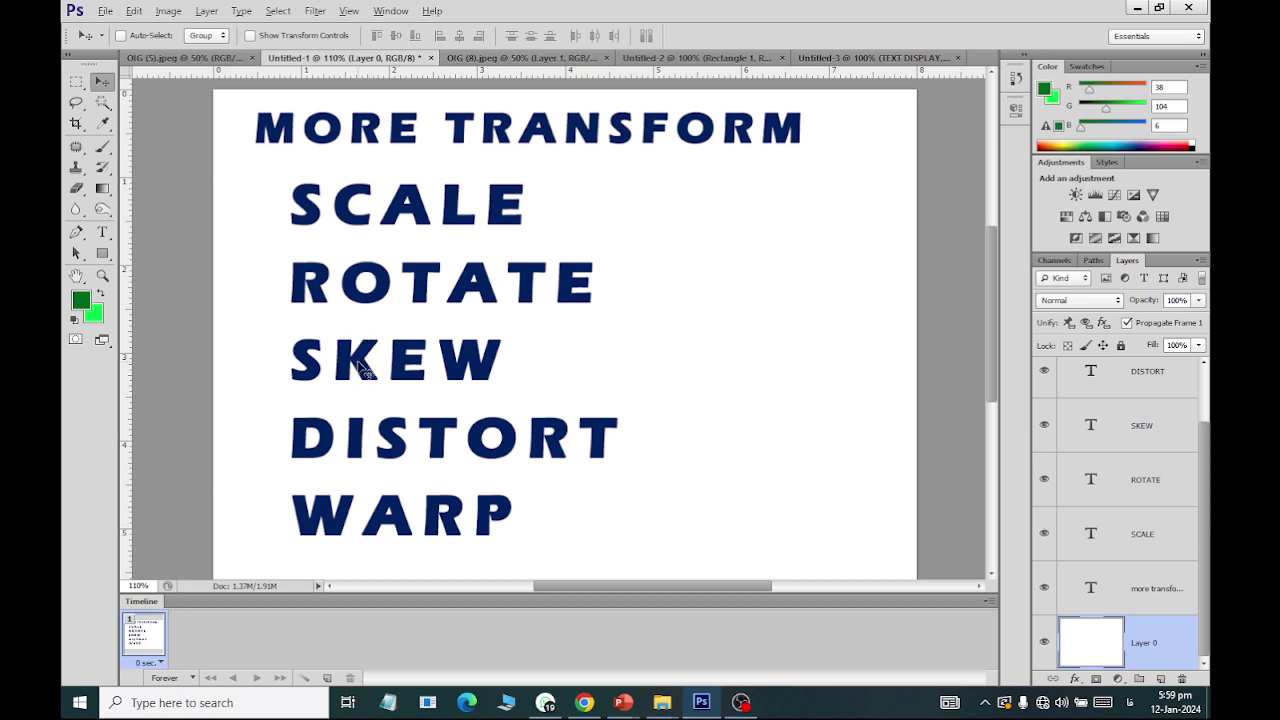
{"action": "left_click", "coordinate": [476, 60]}
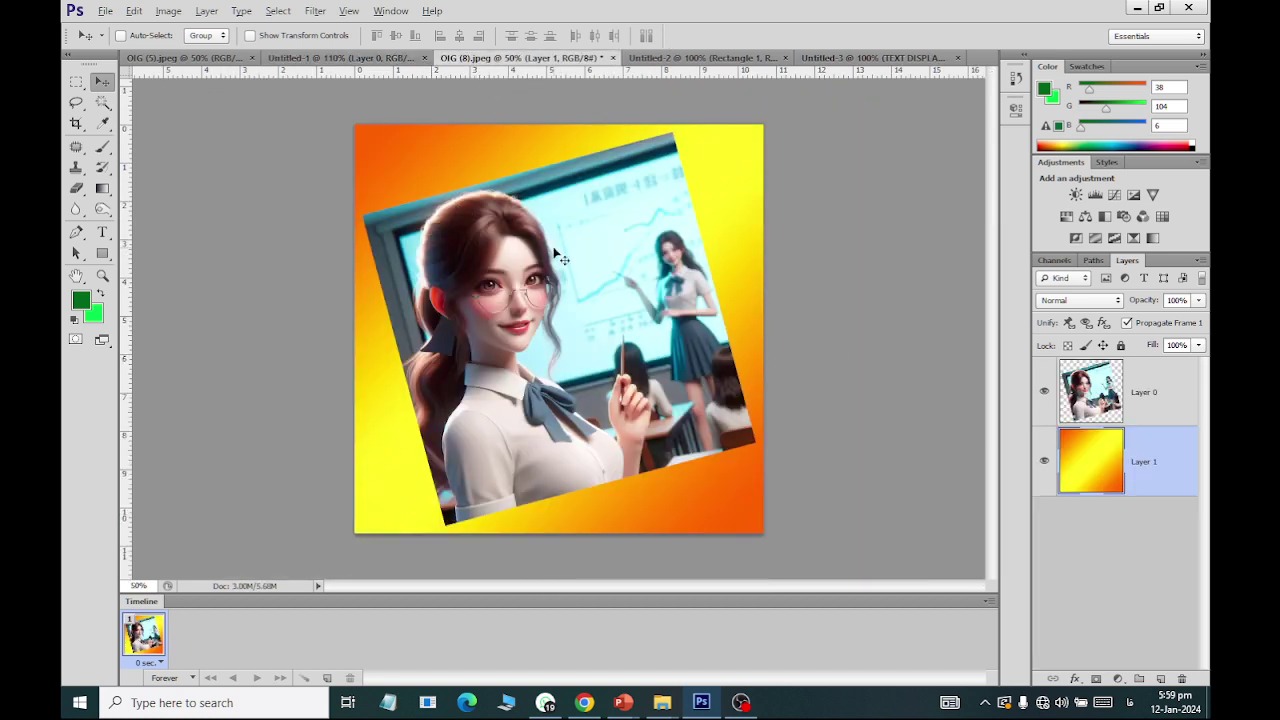
{"action": "left_click", "coordinate": [133, 10]}
{"action": "mouse_move", "coordinate": [195, 400]}
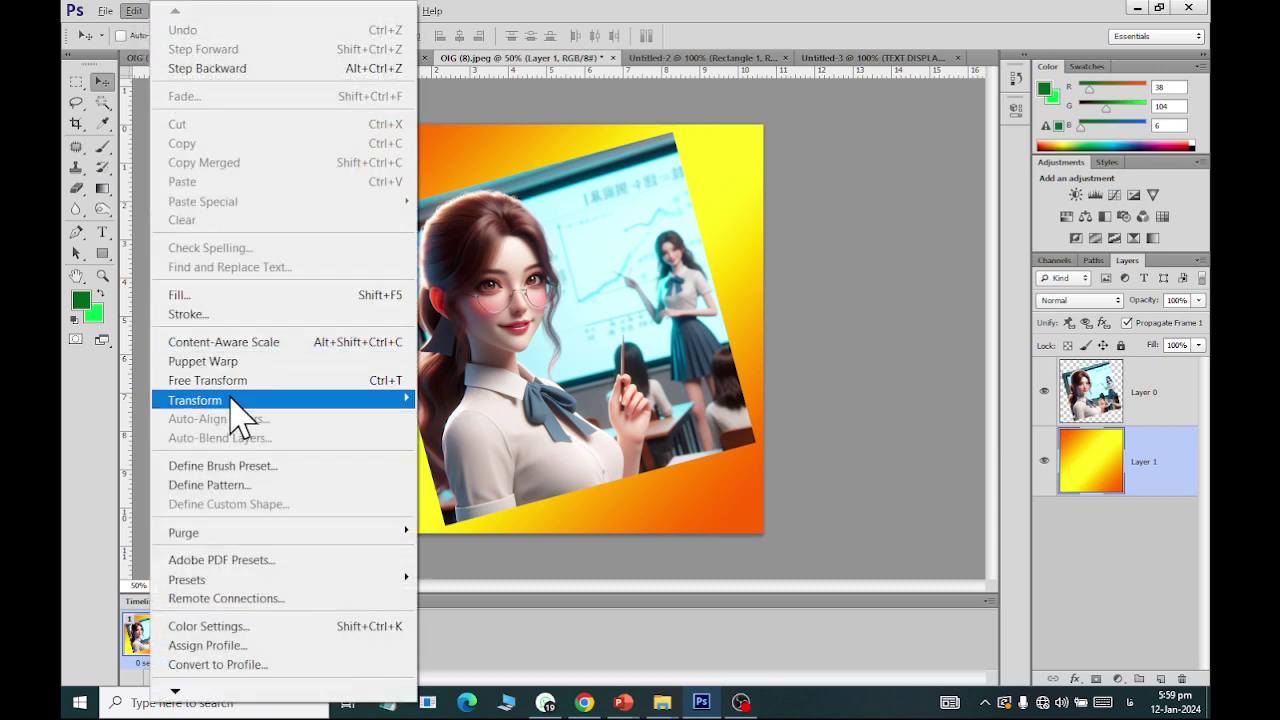
{"action": "left_click", "coordinate": [530, 466]}
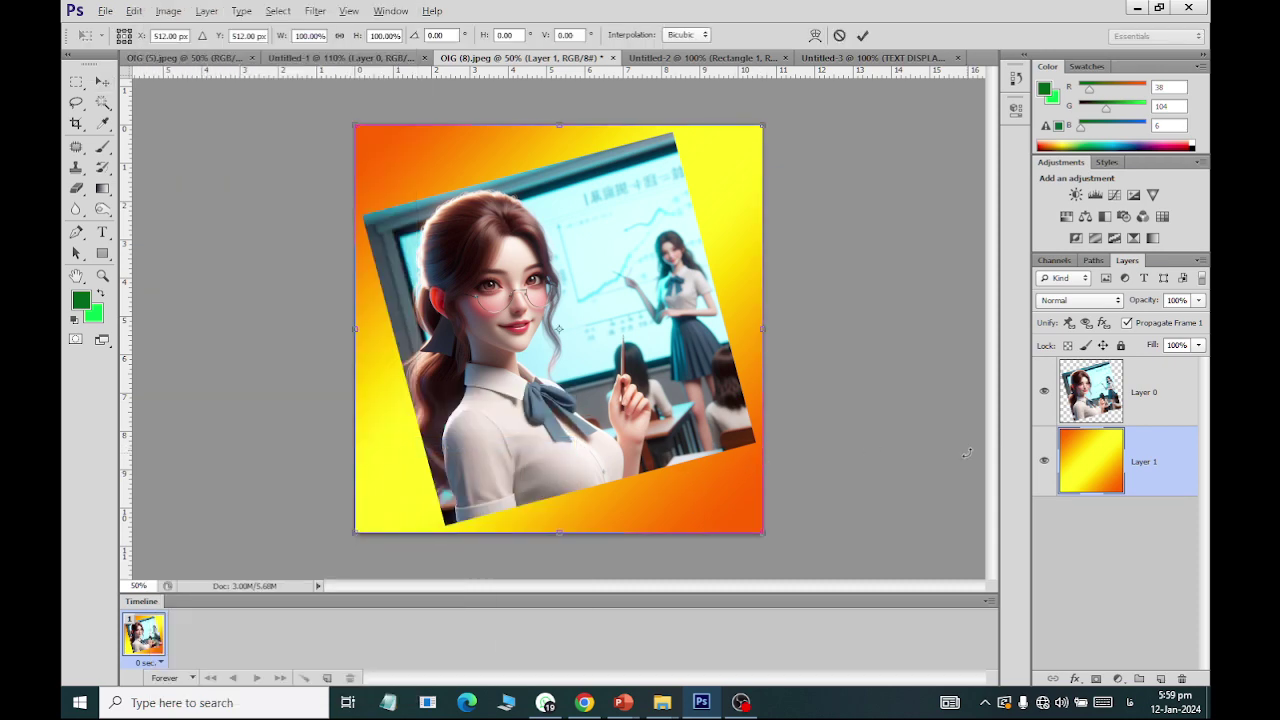
{"action": "key", "text": "Return"}
Step: Rotate Layer 0 by 15° so the photo sits upright, and apply the rotation
{"action": "left_click", "coordinate": [1107, 408]}
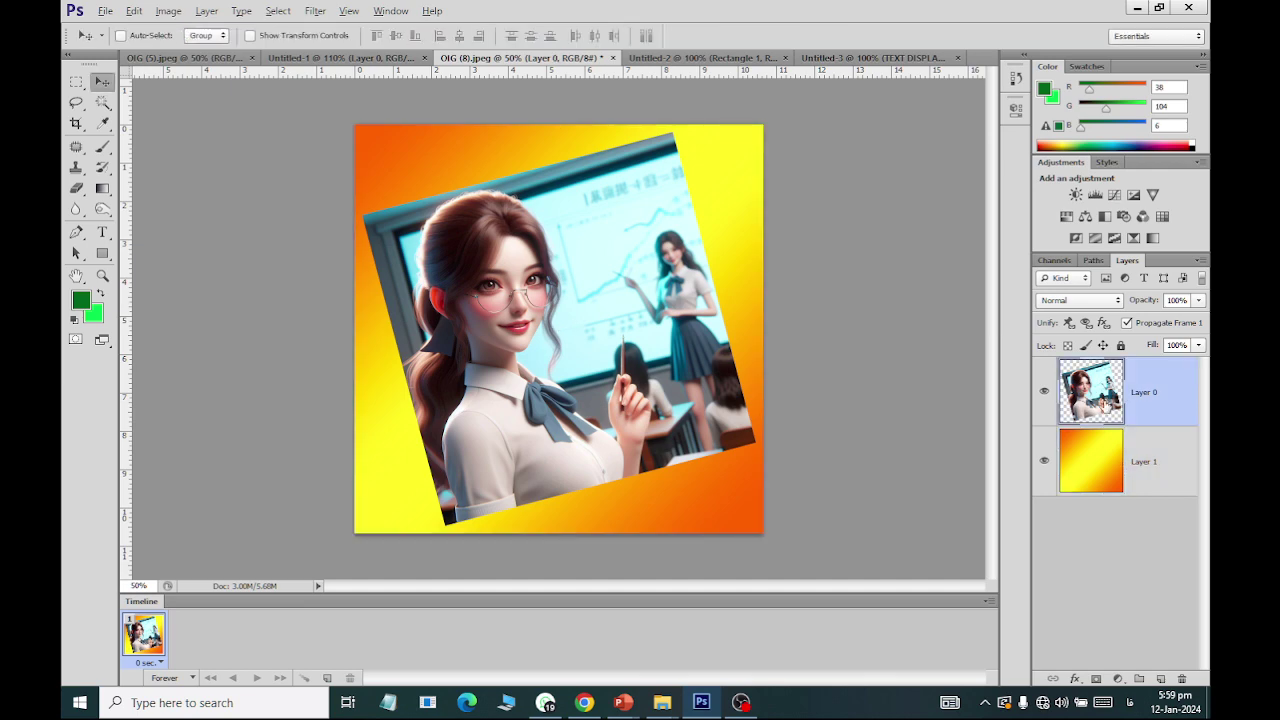
{"action": "left_click", "coordinate": [140, 11]}
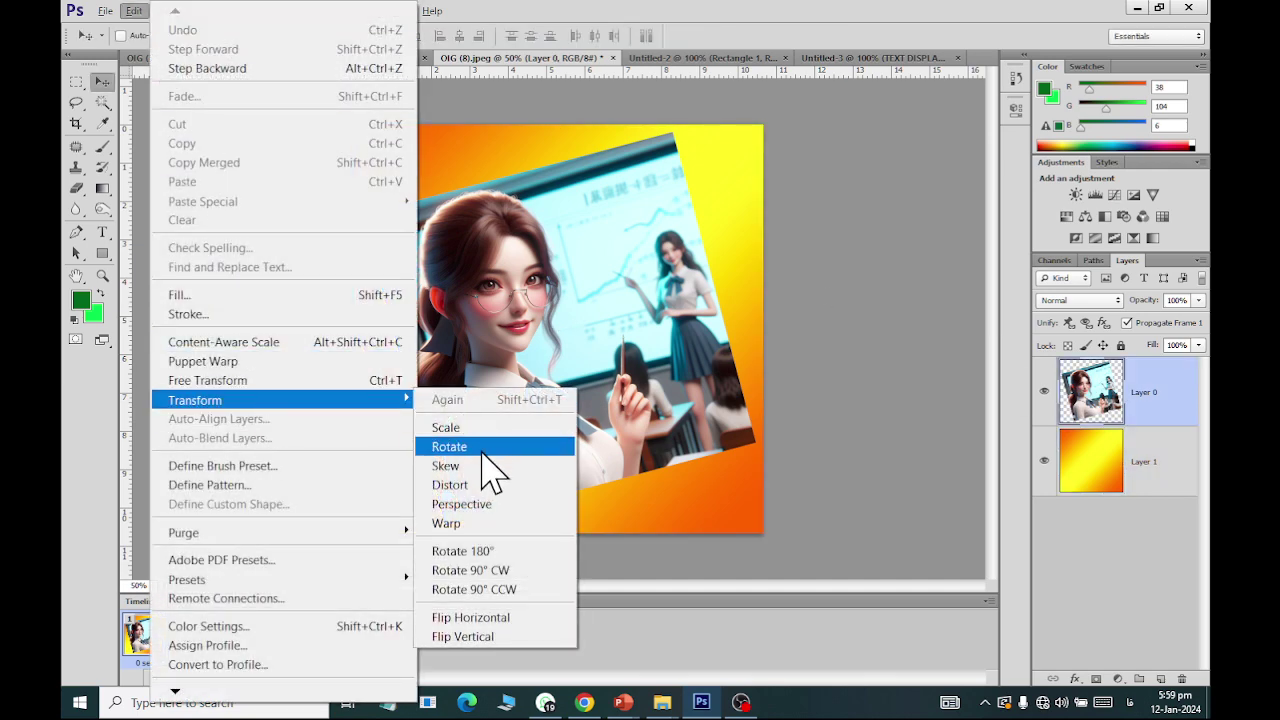
{"action": "left_click", "coordinate": [485, 447]}
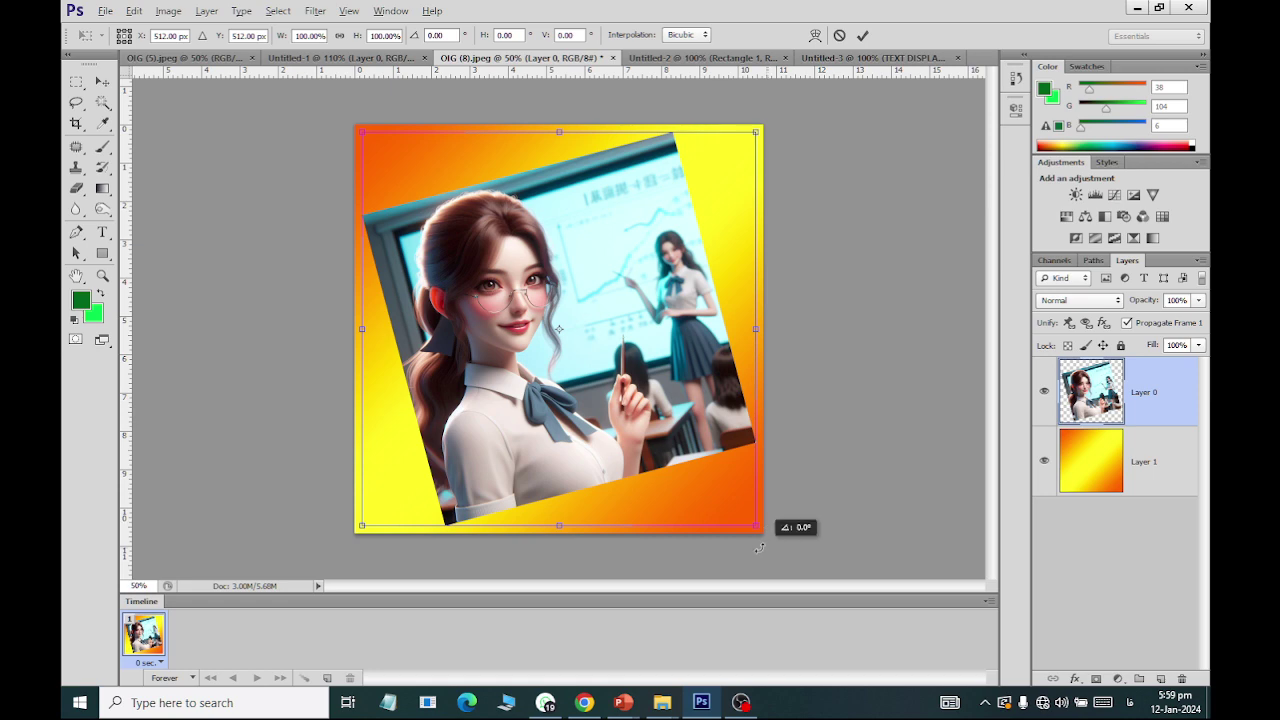
{"action": "left_click_drag", "start_coordinate": [759, 548], "coordinate": [695, 590]}
{"action": "left_click", "coordinate": [102, 81]}
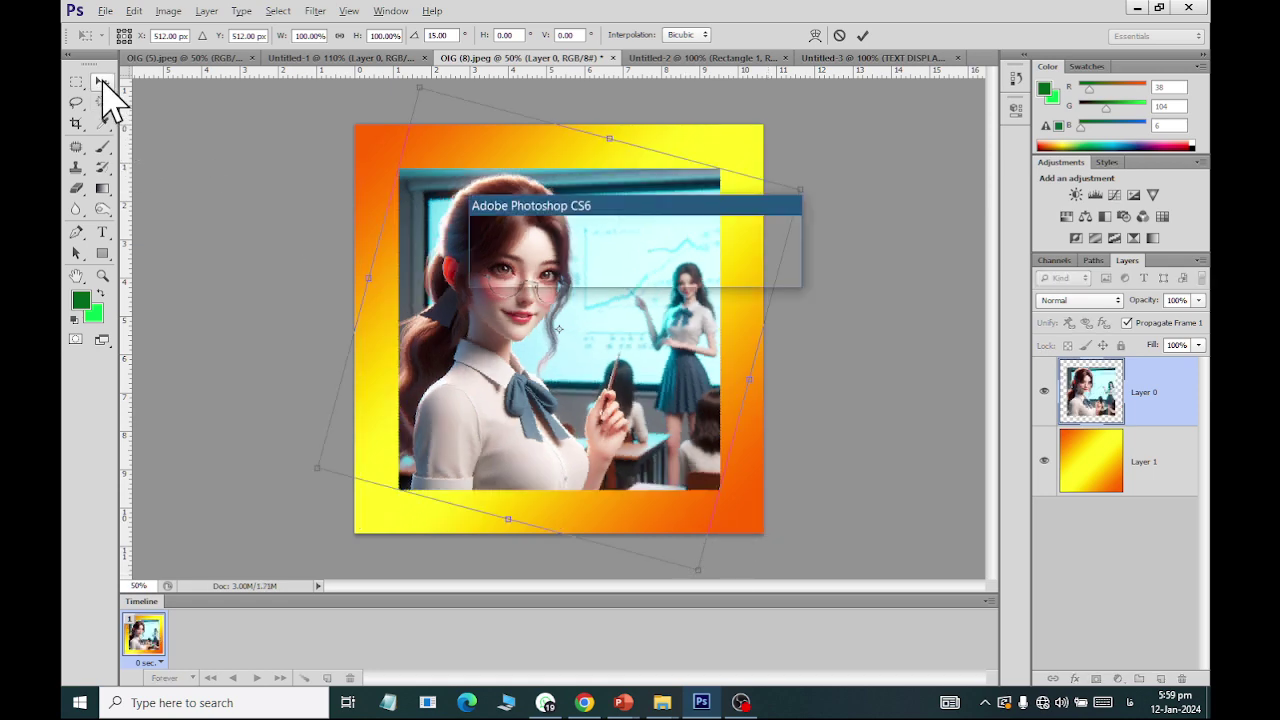
{"action": "left_click", "coordinate": [722, 348]}
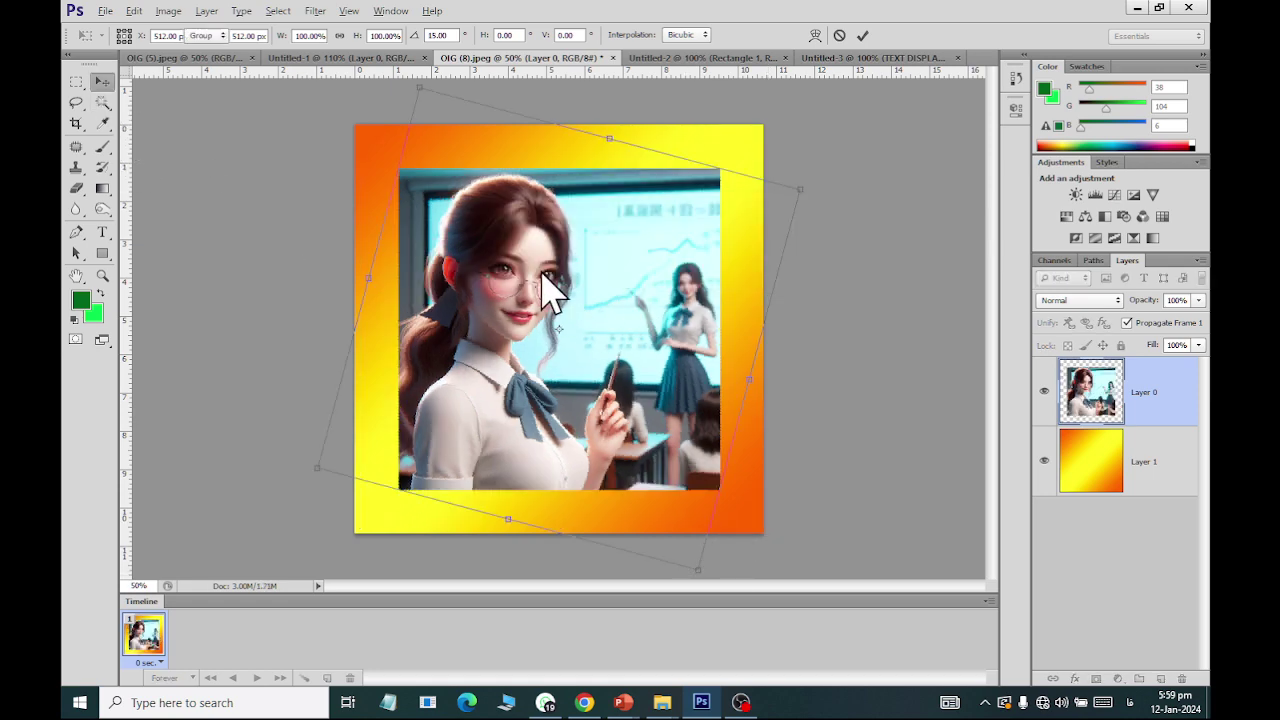
{"action": "left_click", "coordinate": [133, 10]}
{"action": "mouse_move", "coordinate": [195, 400]}
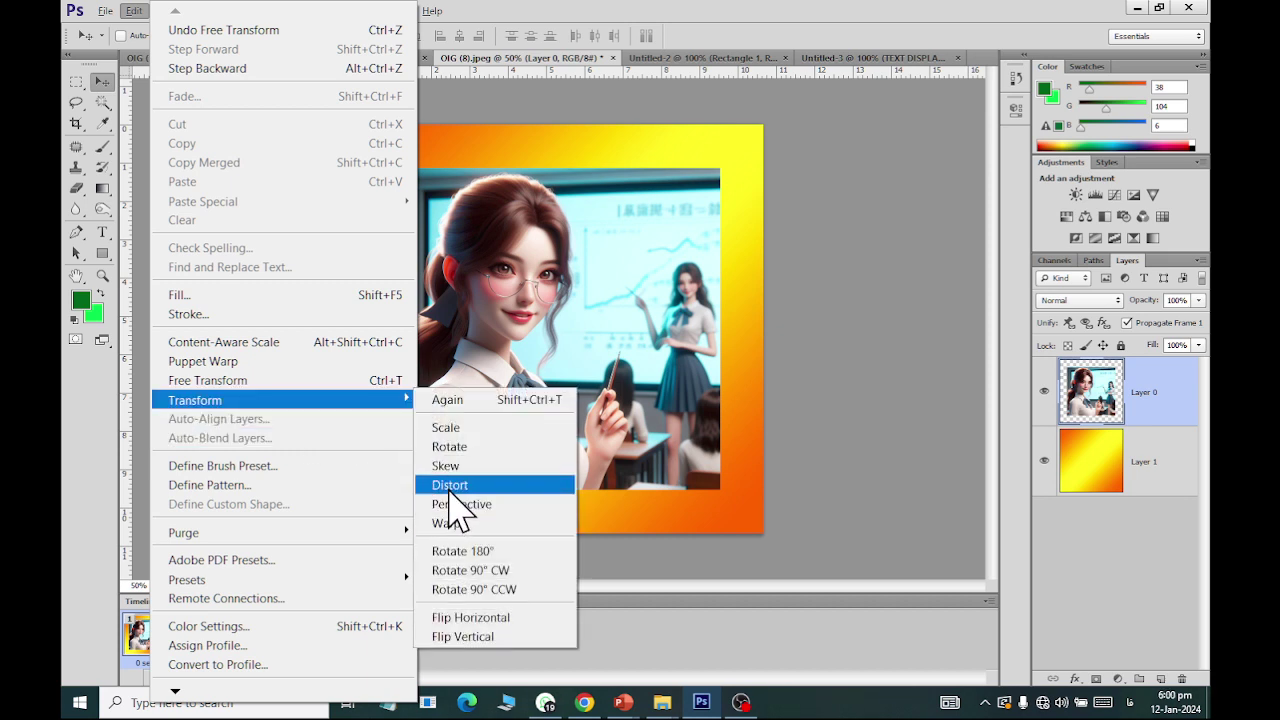
Step: Try a trapezoid perspective by dragging the photo's corners, then cancel it with Esc
{"action": "left_click", "coordinate": [450, 466]}
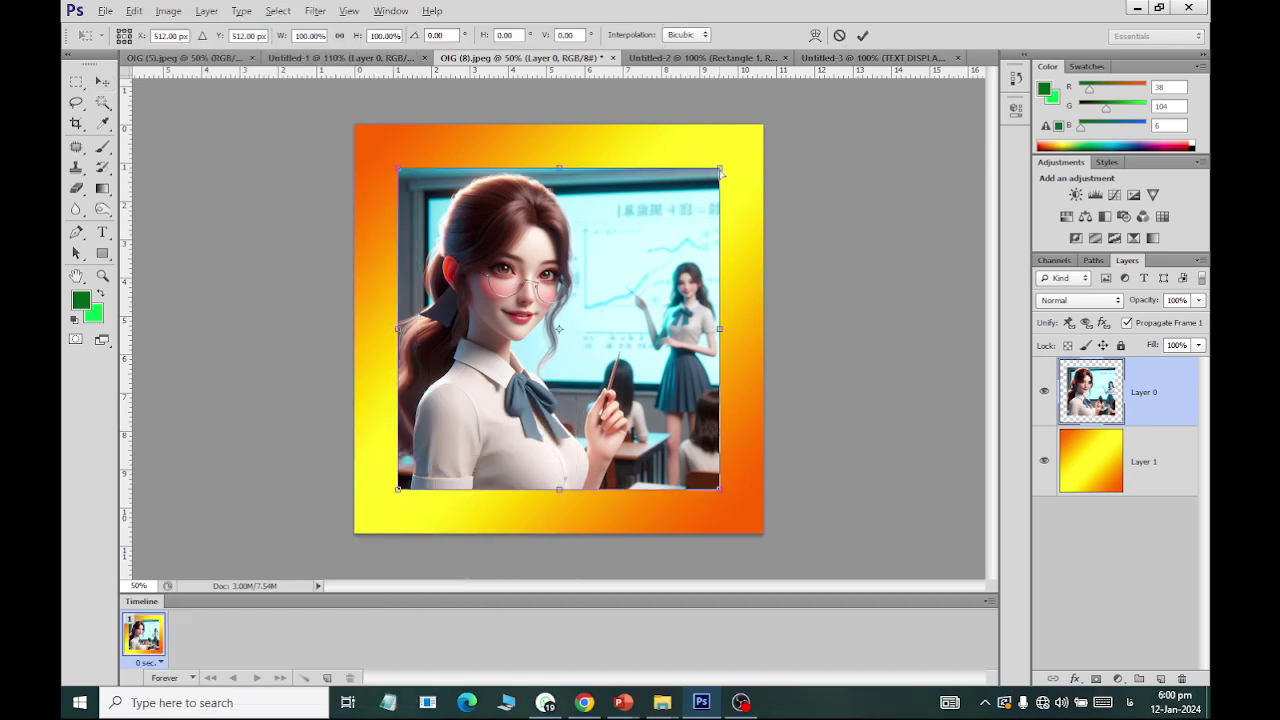
{"action": "mouse_move", "coordinate": [721, 173]}
{"action": "left_mouse_down"}
{"action": "mouse_move", "coordinate": [757, 213]}
{"action": "mouse_move", "coordinate": [541, 174]}
{"action": "mouse_move", "coordinate": [716, 219]}
{"action": "mouse_move", "coordinate": [722, 294]}
{"action": "mouse_move", "coordinate": [697, 403]}
{"action": "mouse_move", "coordinate": [708, 205]}
{"action": "left_mouse_up"}
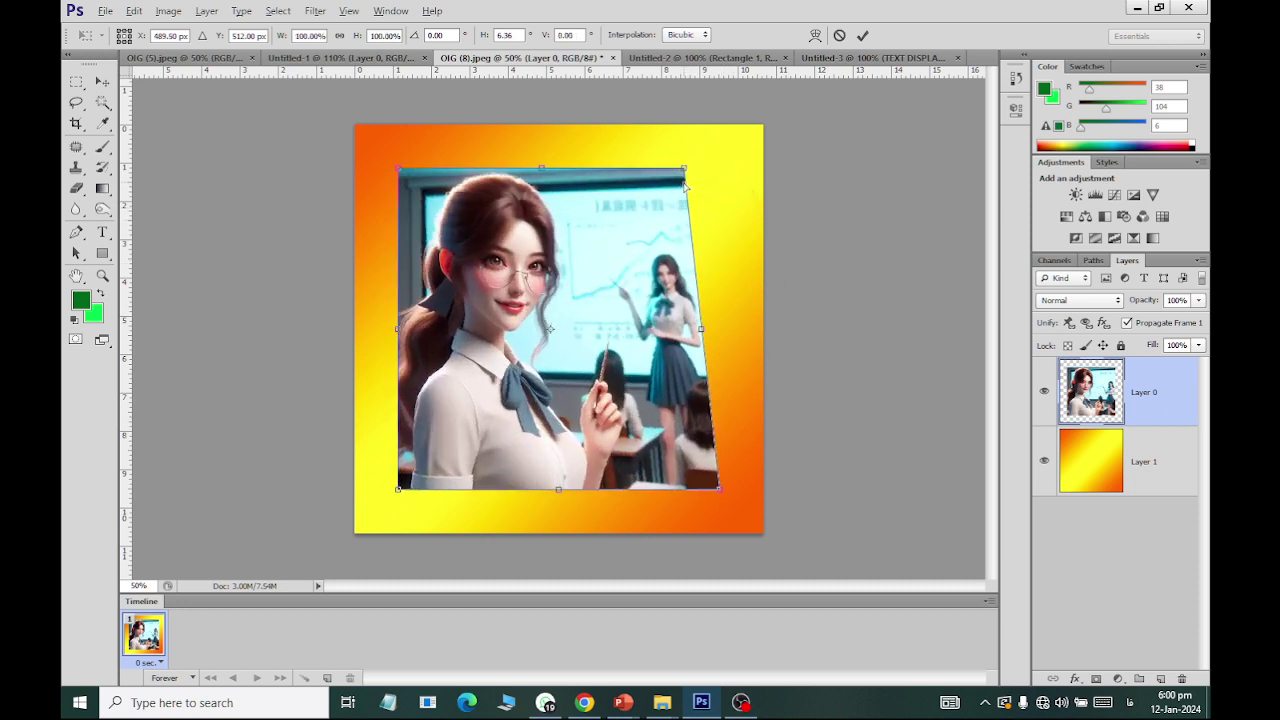
{"action": "key", "text": "ctrl+z"}
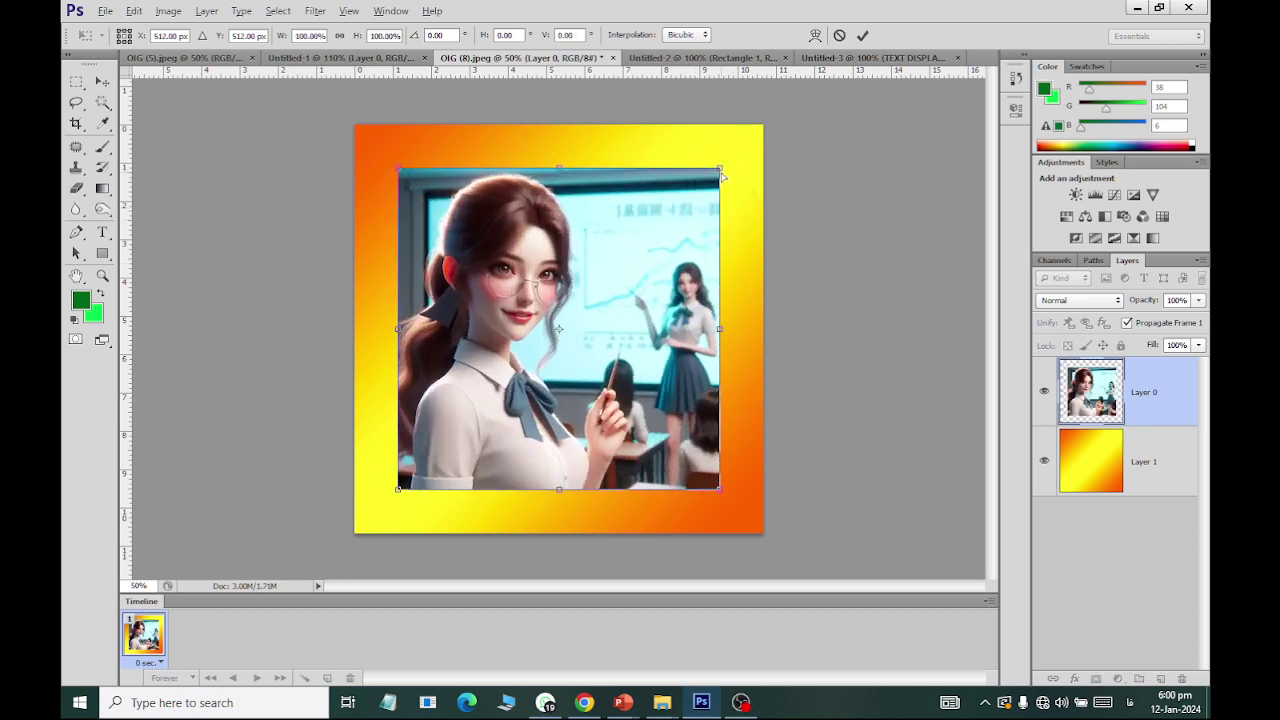
{"action": "left_click_drag", "start_coordinate": [723, 170], "coordinate": [612, 170]}
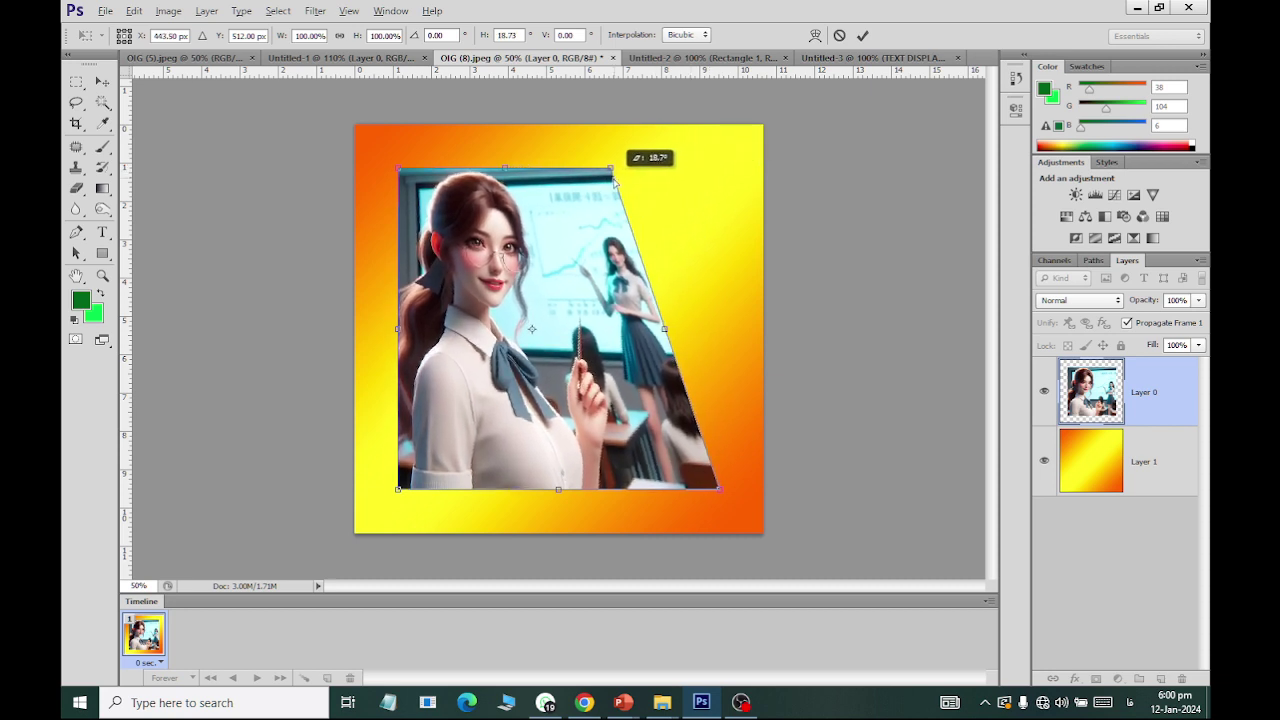
{"action": "left_click_drag", "start_coordinate": [398, 170], "coordinate": [480, 168]}
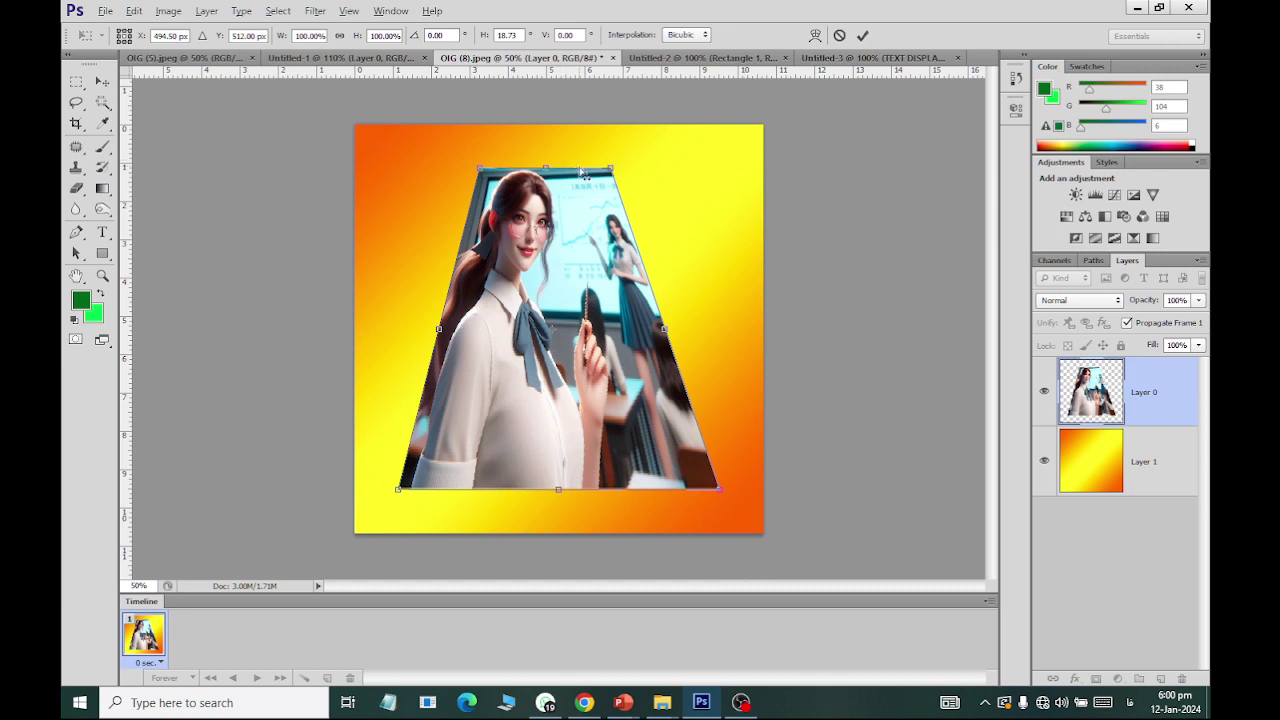
{"action": "left_click_drag", "start_coordinate": [612, 170], "coordinate": [793, 168]}
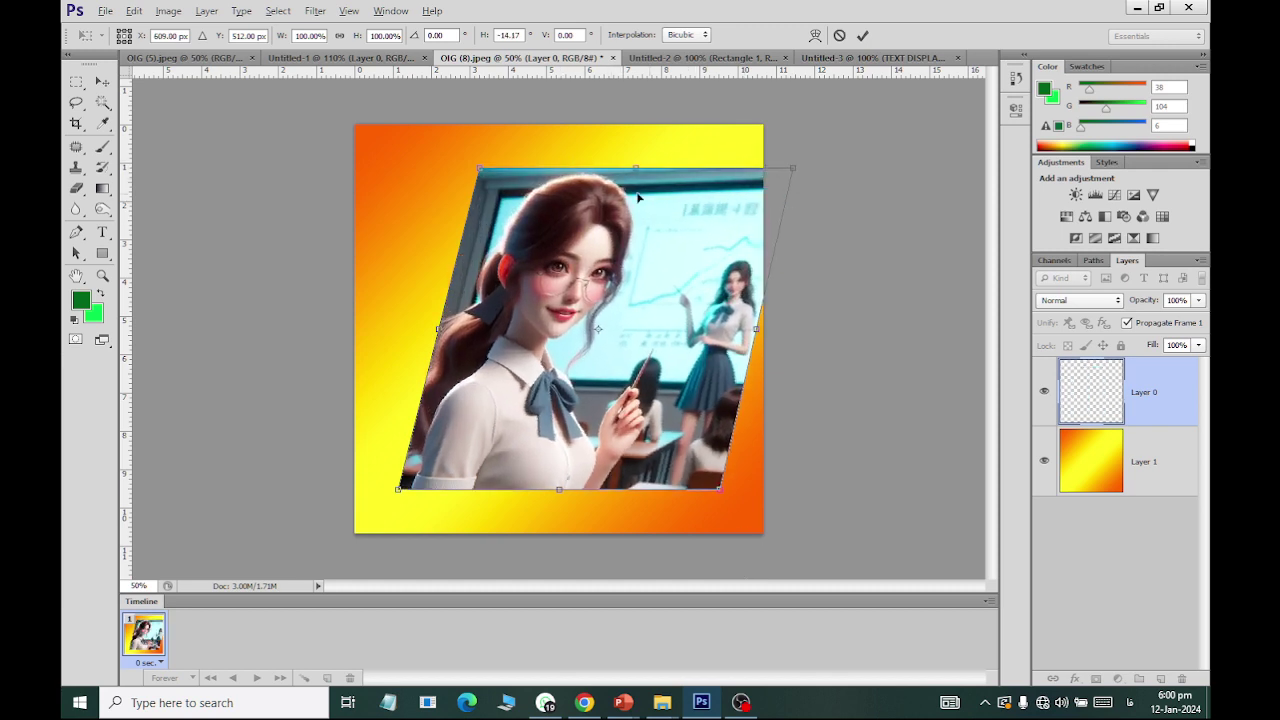
{"action": "left_click_drag", "start_coordinate": [481, 170], "coordinate": [269, 168]}
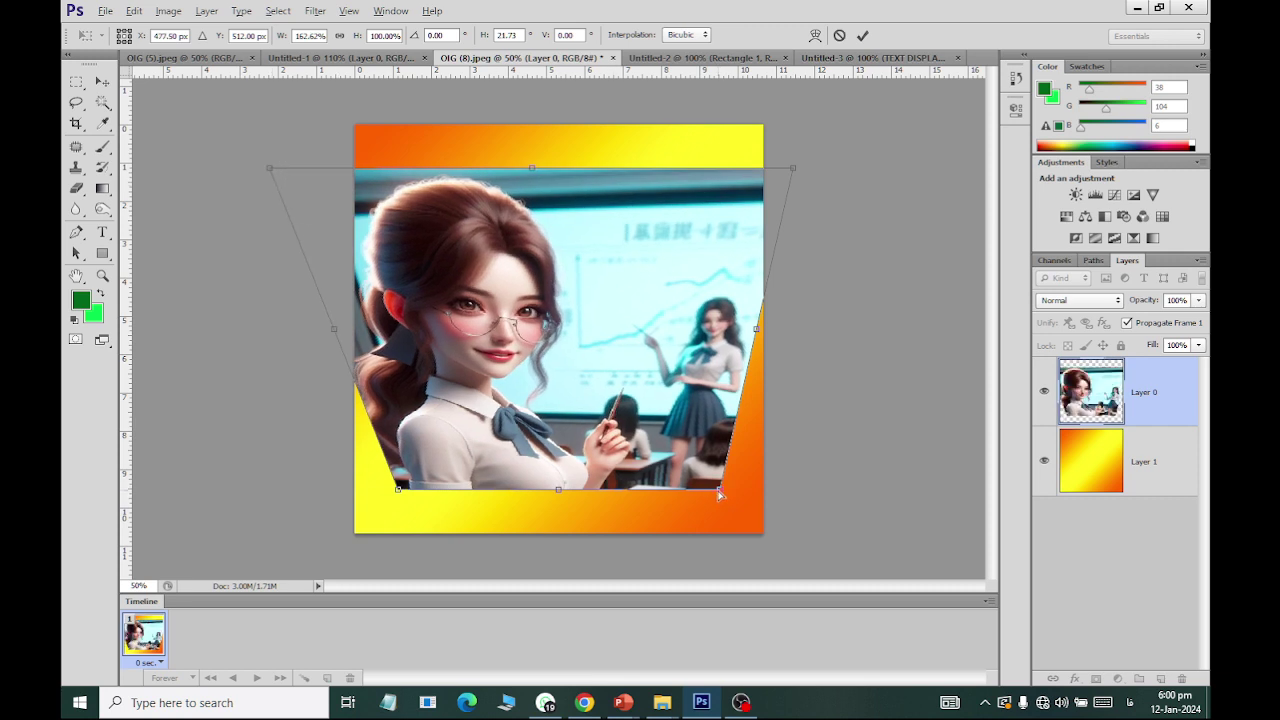
{"action": "left_click_drag", "start_coordinate": [719, 492], "coordinate": [637, 490]}
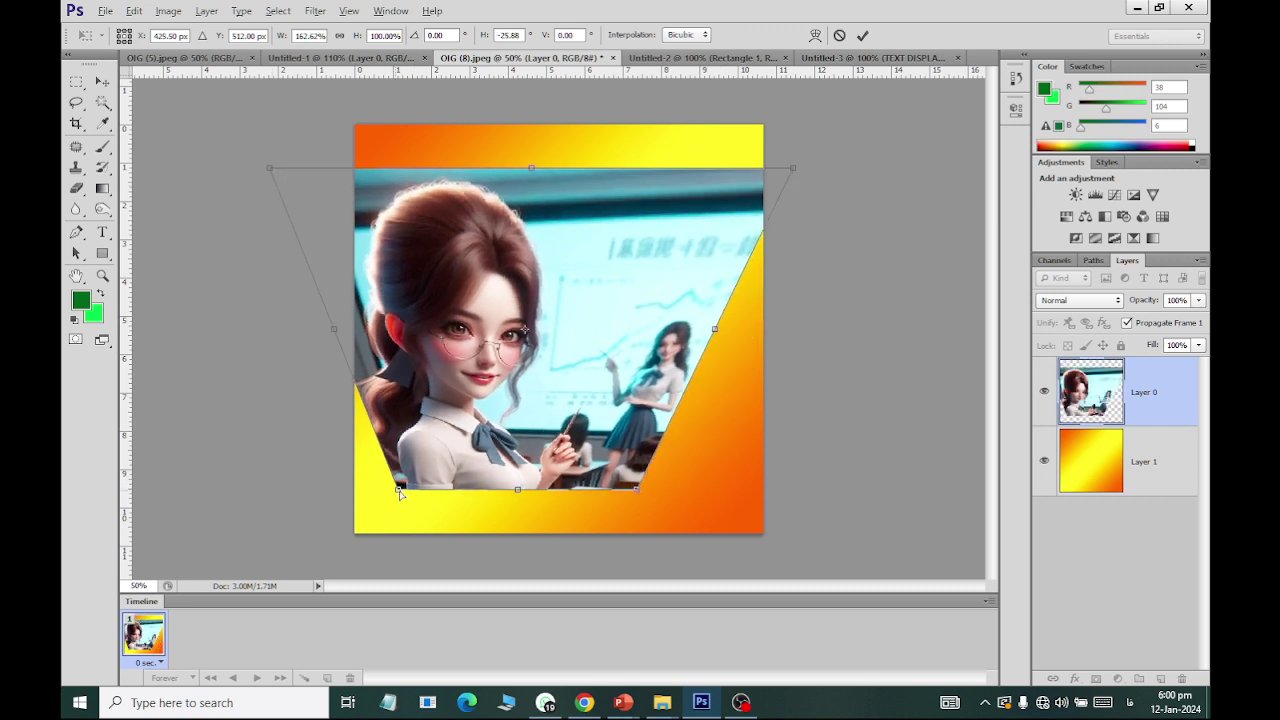
{"action": "left_click_drag", "start_coordinate": [399, 492], "coordinate": [441, 490]}
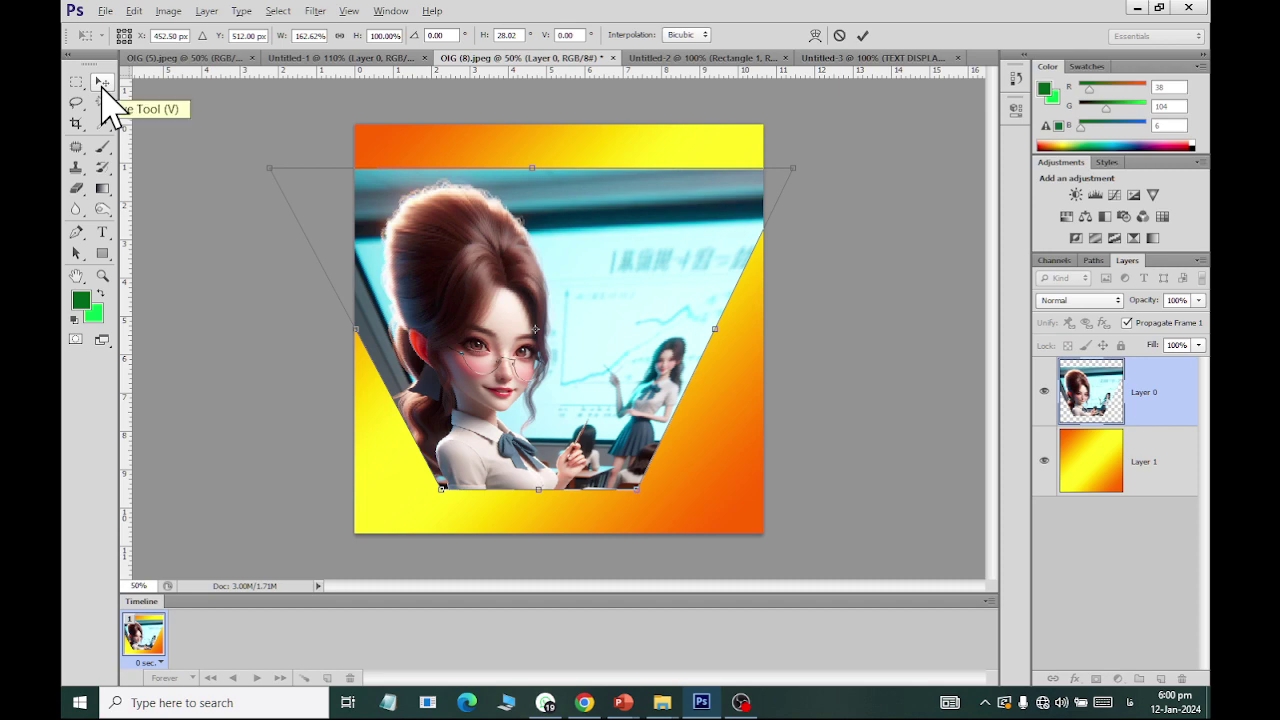
{"action": "key", "text": "Escape"}
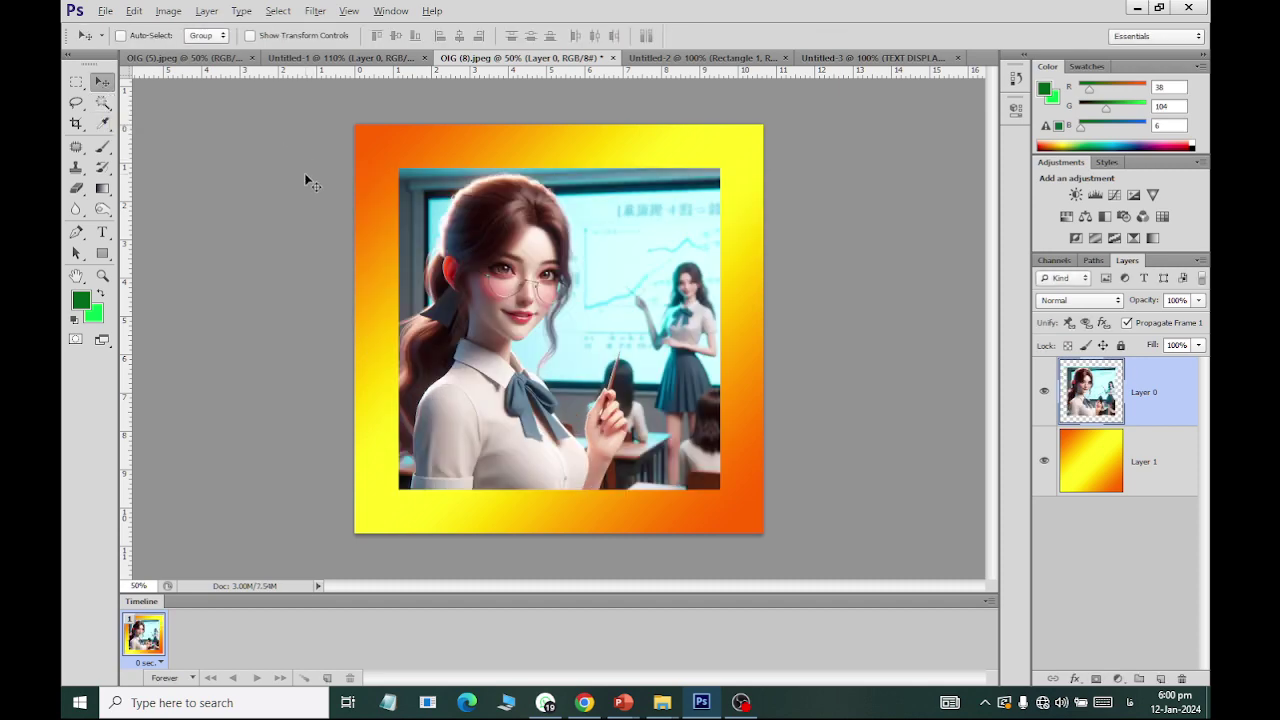
Step: Skew the photo about -8° vertically by lowering its top-left and raising its bottom-left corner, then apply
{"action": "left_click", "coordinate": [133, 11]}
{"action": "mouse_move", "coordinate": [195, 400]}
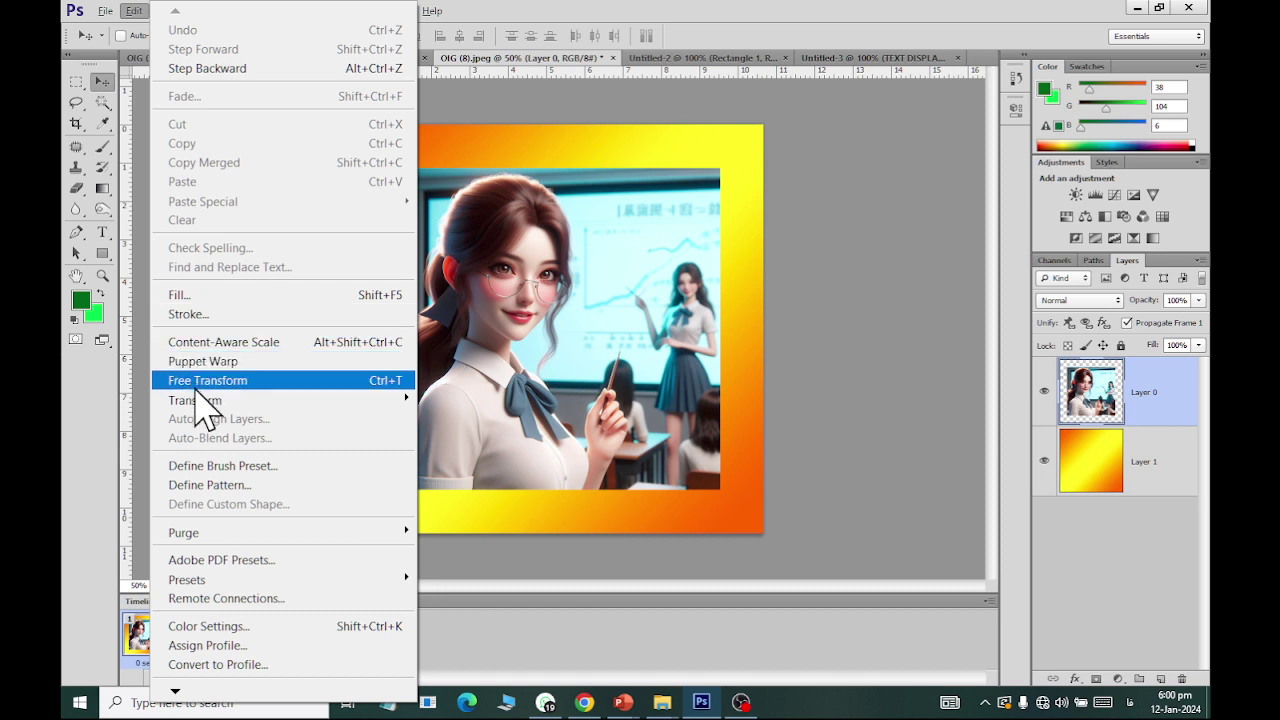
{"action": "left_click", "coordinate": [446, 465]}
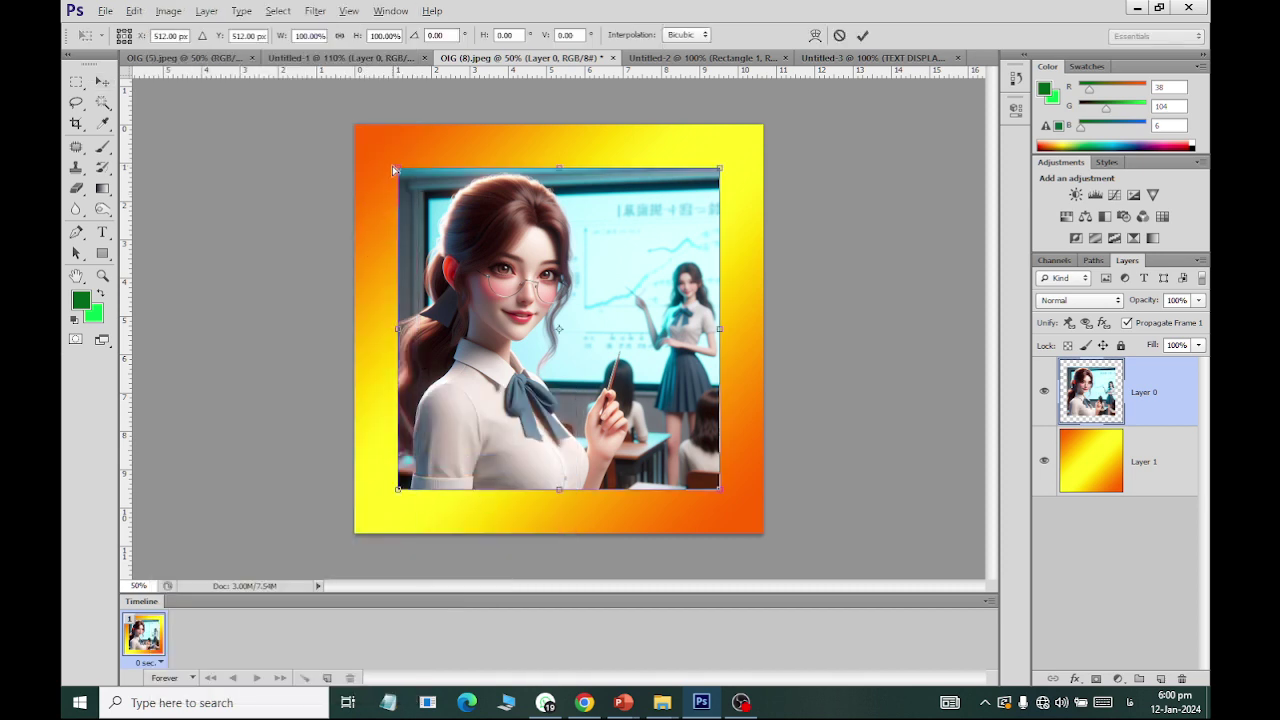
{"action": "left_click_drag", "start_coordinate": [398, 173], "coordinate": [398, 213]}
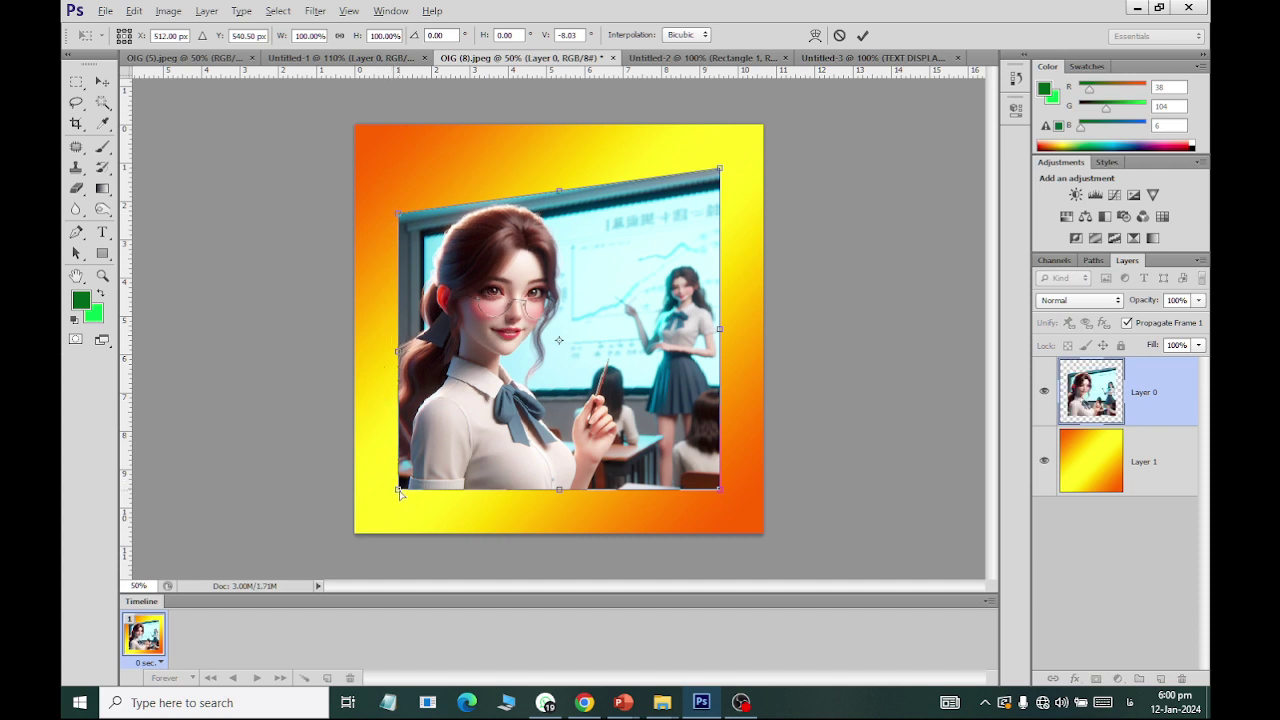
{"action": "left_click_drag", "start_coordinate": [398, 490], "coordinate": [398, 457]}
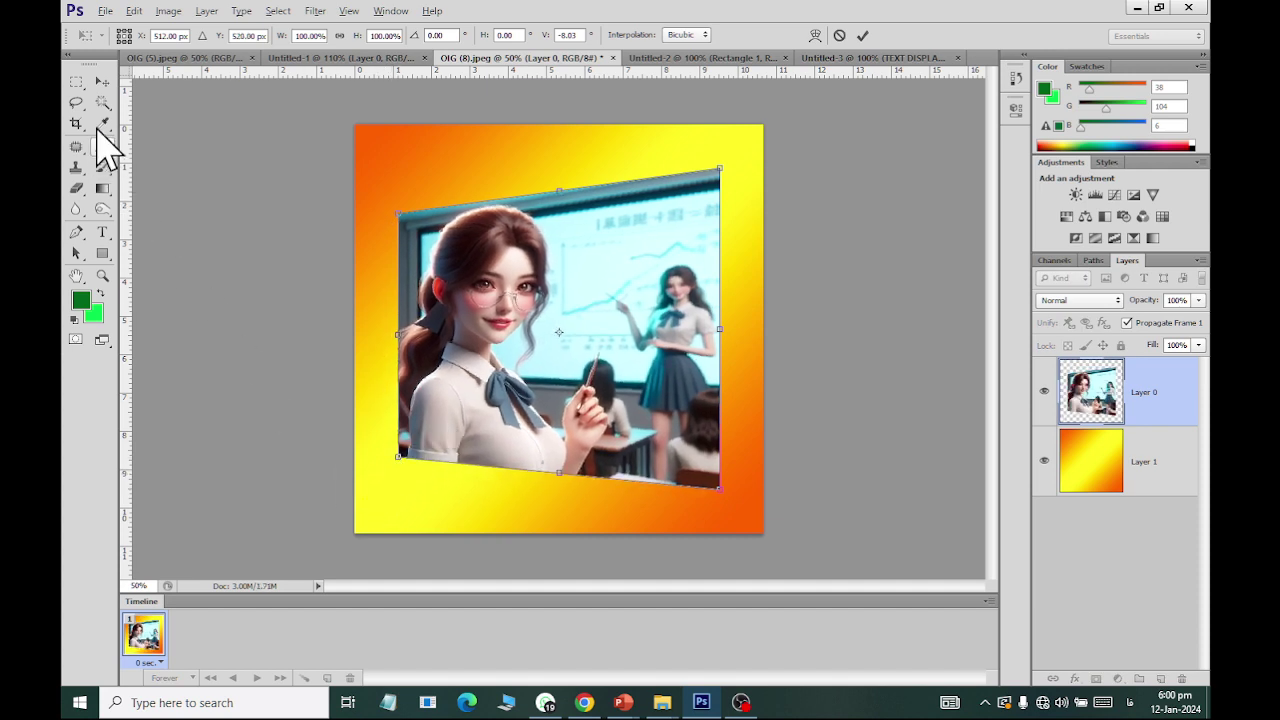
{"action": "left_click", "coordinate": [102, 81]}
{"action": "left_click", "coordinate": [566, 272]}
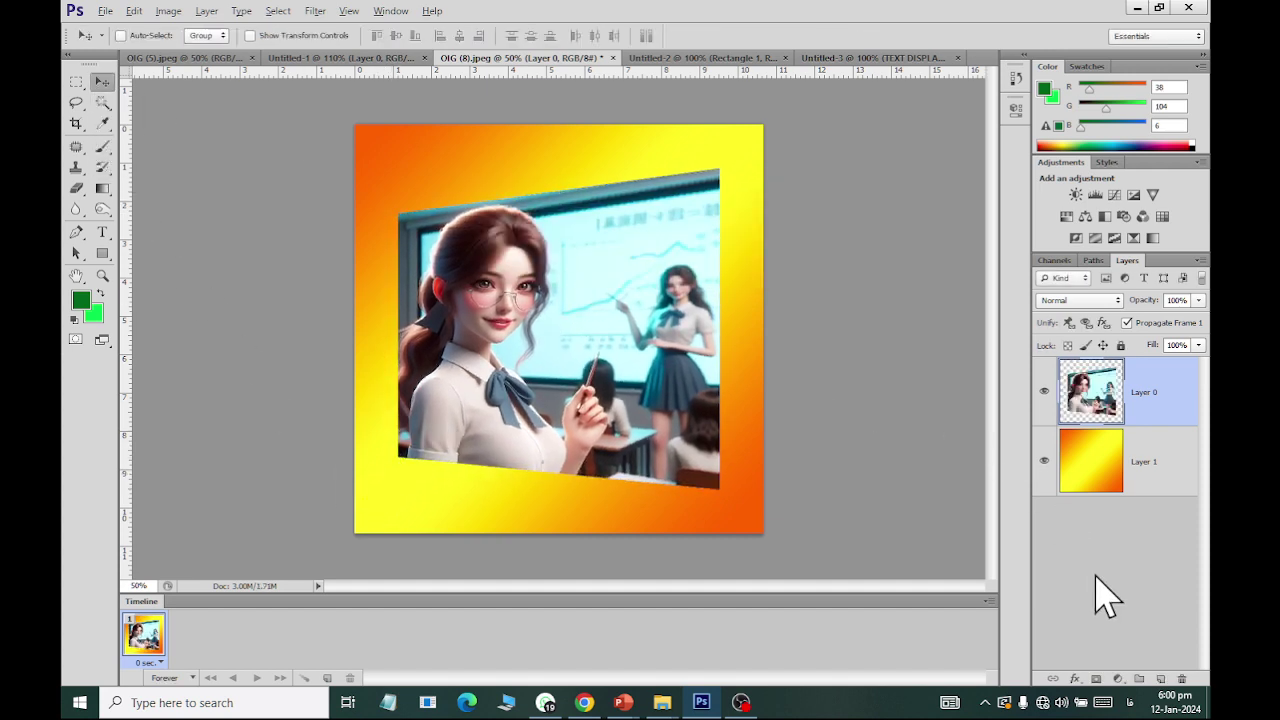
Step: Browse the Layers panel fx effects menu, then dismiss it
{"action": "left_click", "coordinate": [1075, 679]}
{"action": "left_click", "coordinate": [1095, 614]}
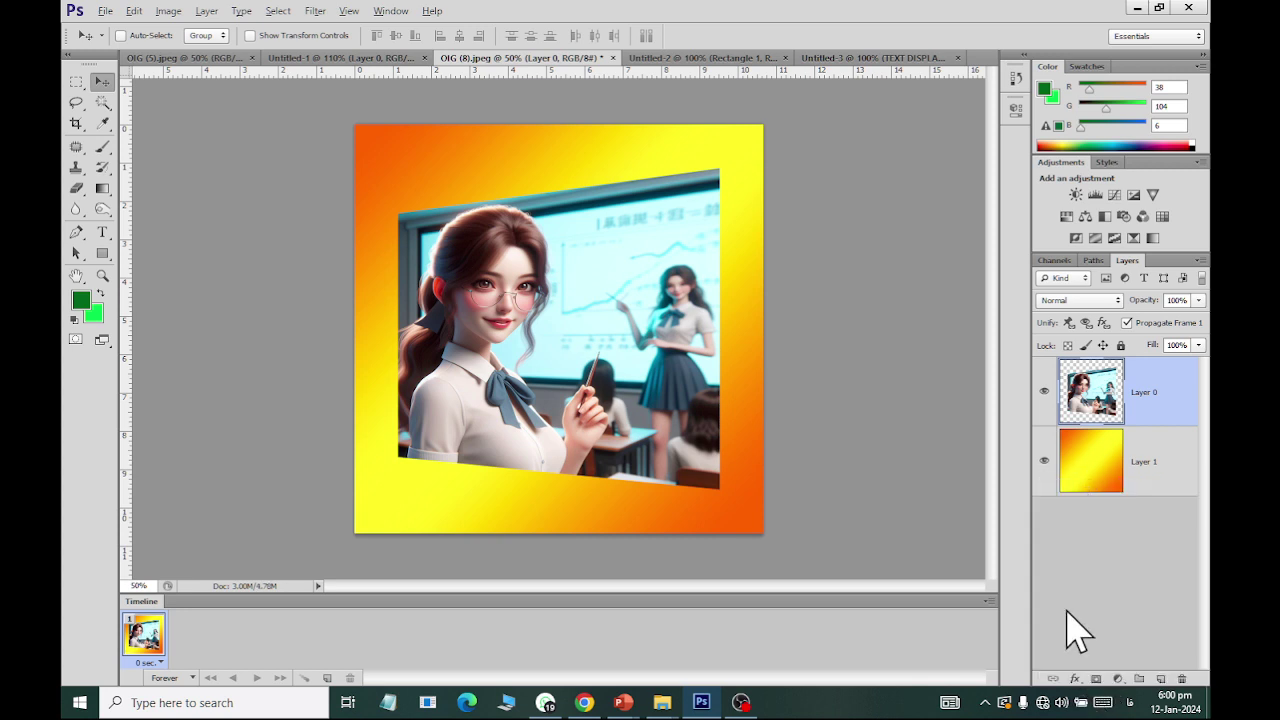
{"action": "left_click", "coordinate": [1075, 679]}
{"action": "key", "text": "Escape"}
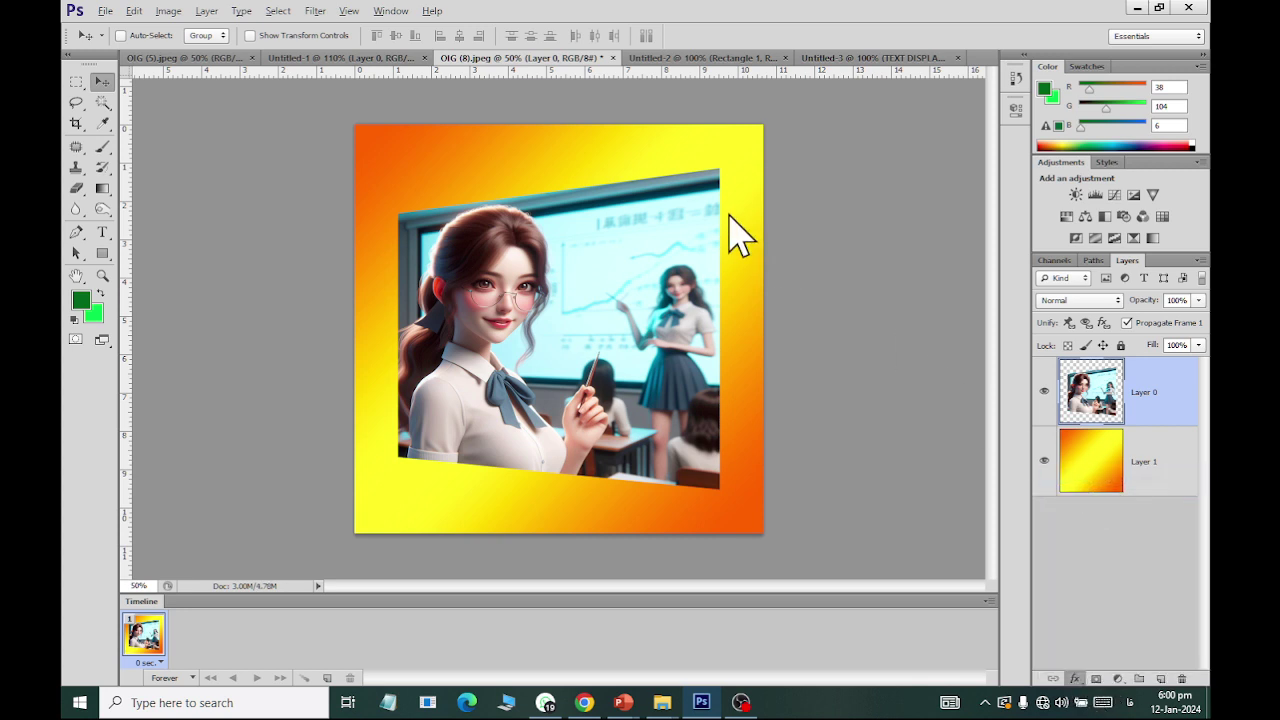
Step: Give the photo a drop shadow of size 27 with larger distance, plus a 5 px black outside stroke
{"action": "left_click", "coordinate": [737, 320]}
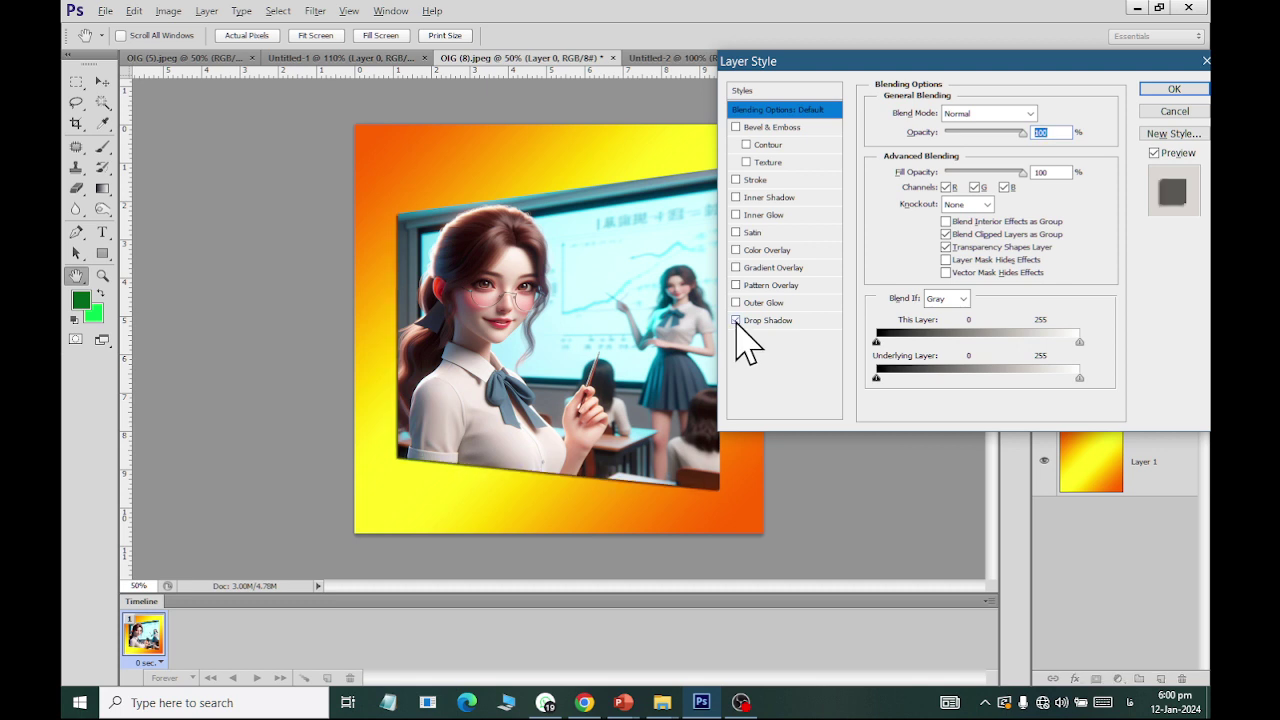
{"action": "left_click", "coordinate": [767, 321]}
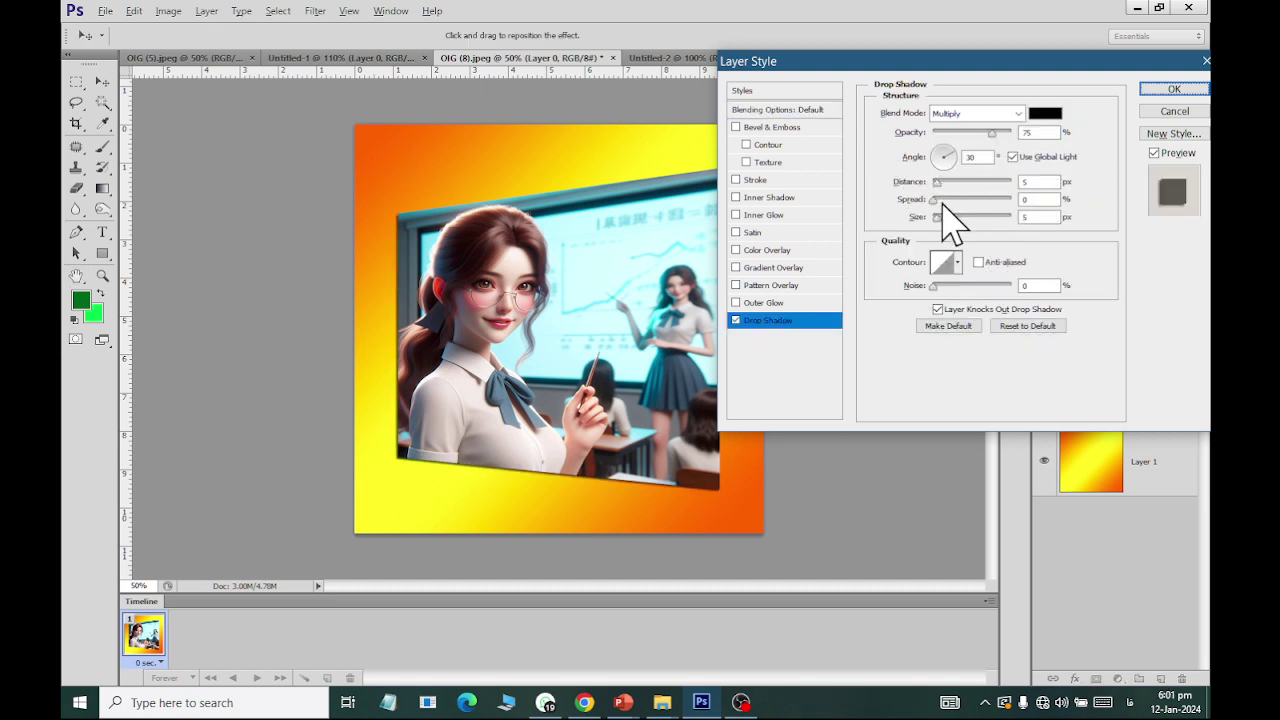
{"action": "left_click_drag", "start_coordinate": [938, 216], "coordinate": [947, 217]}
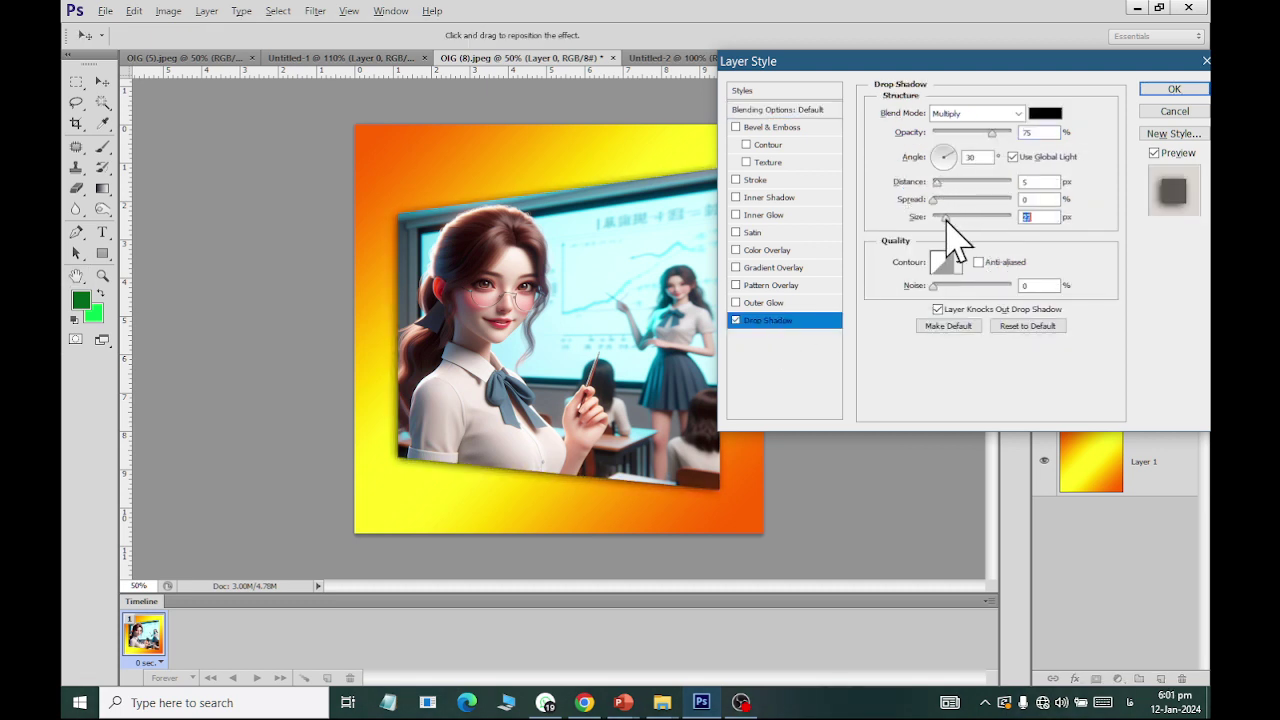
{"action": "left_click", "coordinate": [940, 182]}
{"action": "left_click_drag", "start_coordinate": [941, 183], "coordinate": [943, 183]}
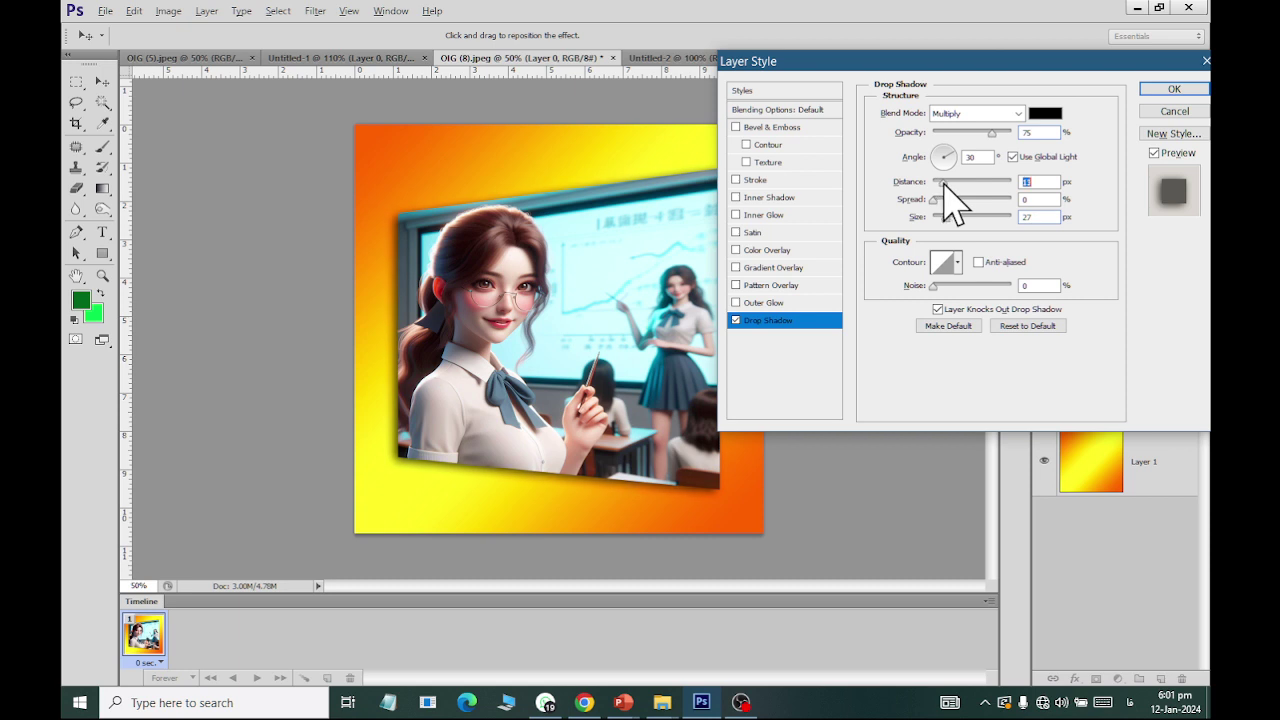
{"action": "left_click", "coordinate": [736, 180]}
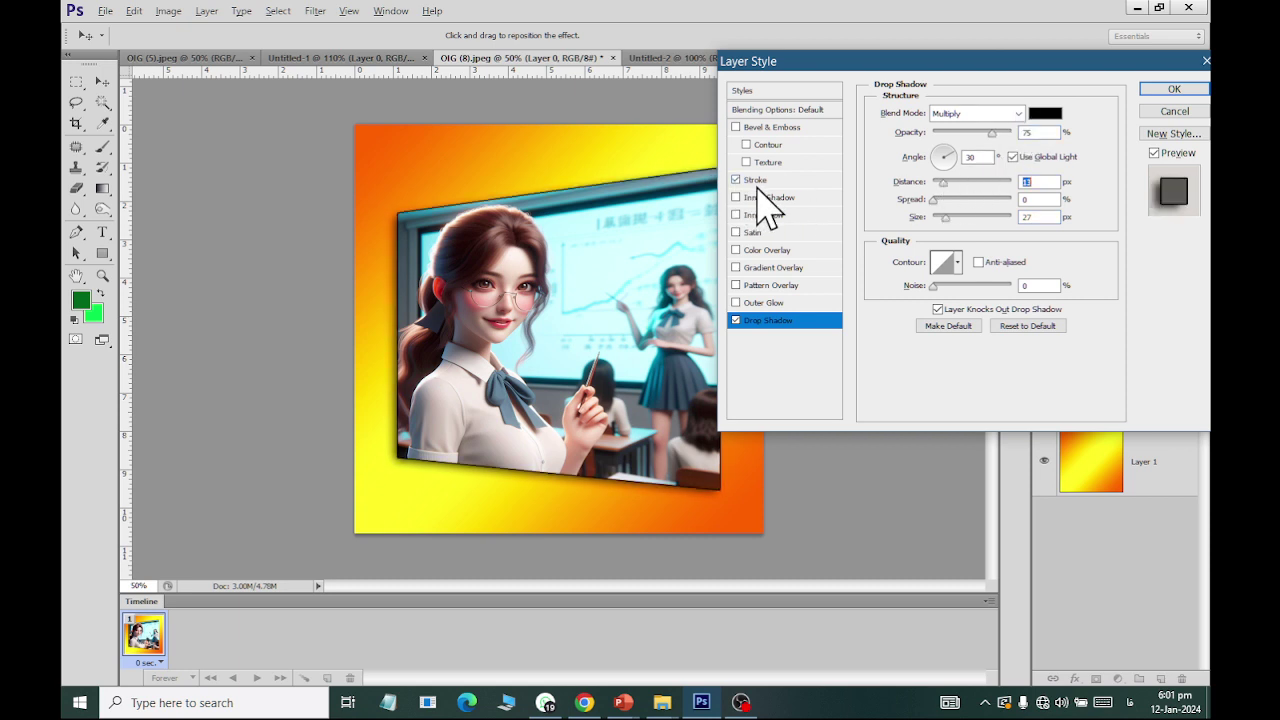
{"action": "left_click", "coordinate": [758, 180]}
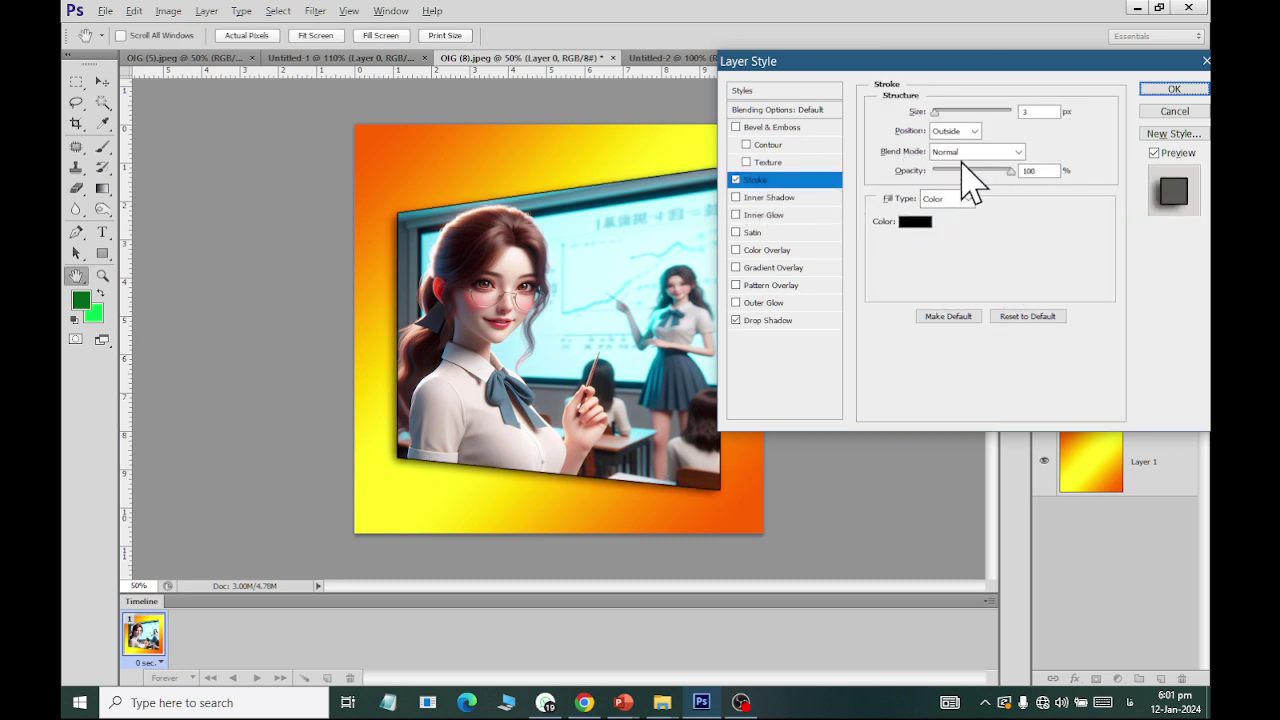
{"action": "type", "text": "5"}
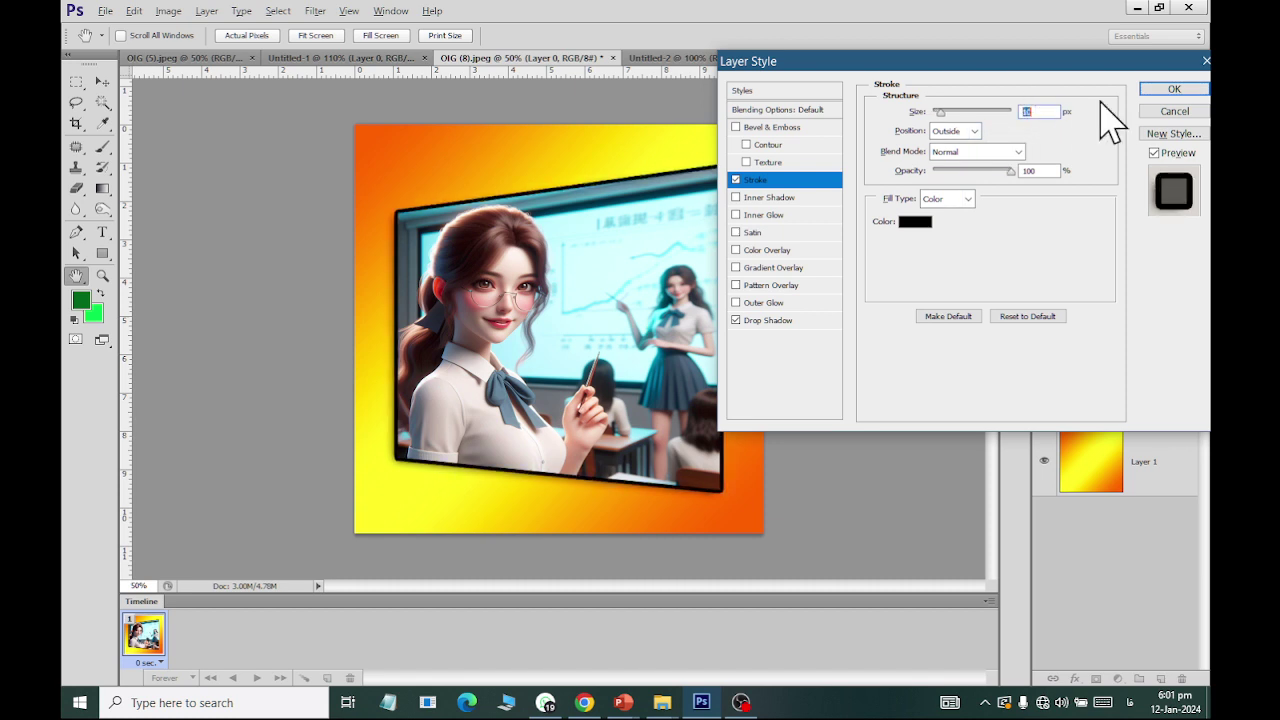
{"action": "left_click", "coordinate": [1174, 89]}
{"action": "scroll", "coordinate": [395, 344], "scroll_direction": "down", "scroll_amount": 1}
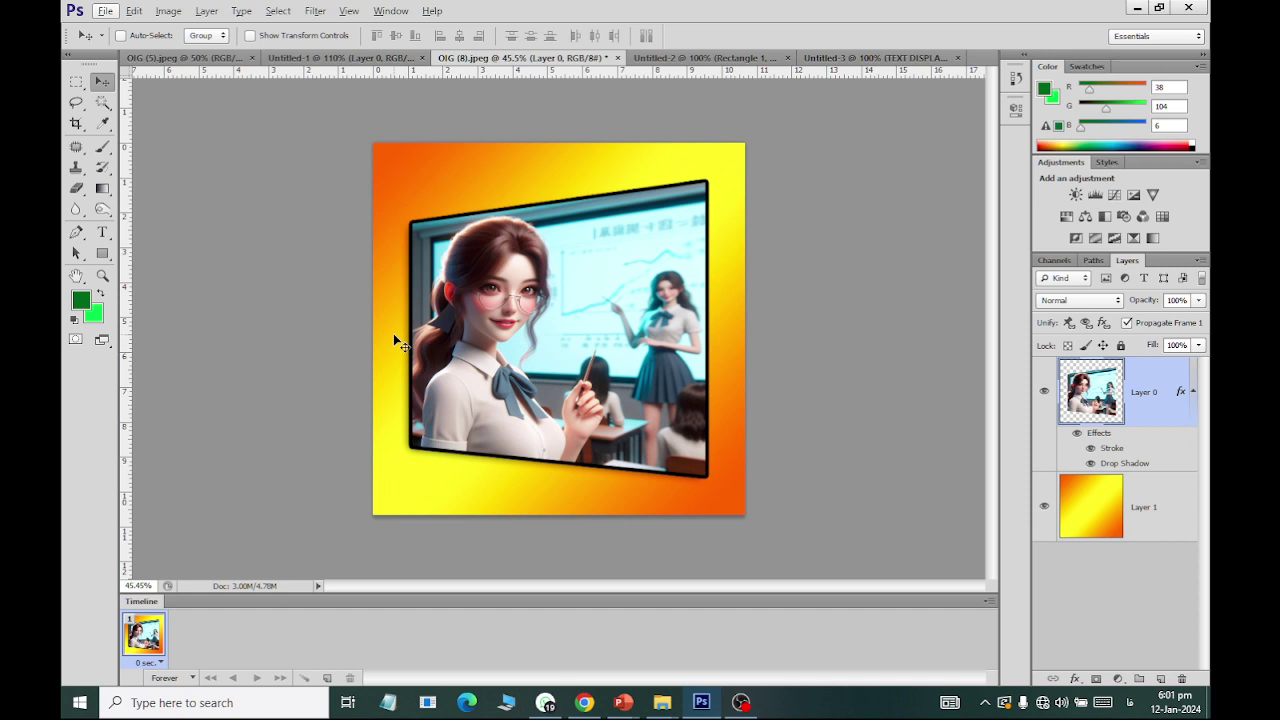
Step: In Untitled-2, undo the green rectangle's rotation and scale it to about 42.27% width, 198.76% height
{"action": "left_click", "coordinate": [680, 60]}
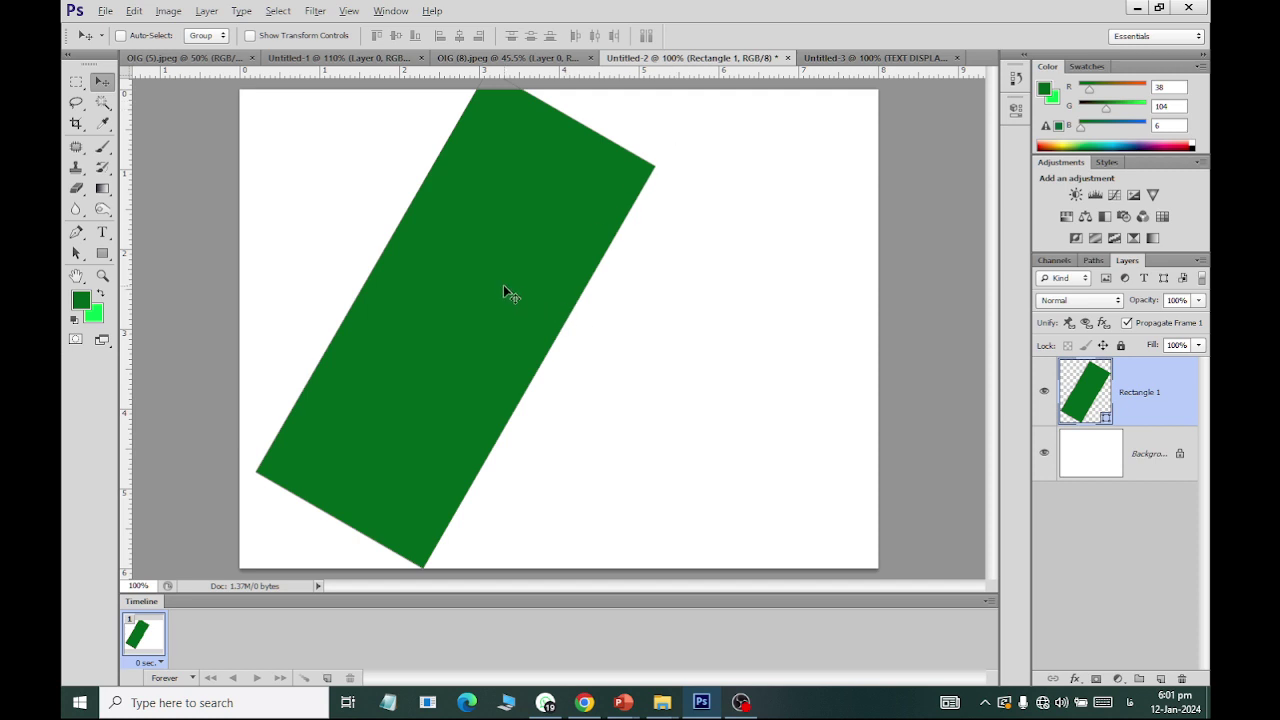
{"action": "key", "text": "ctrl+z"}
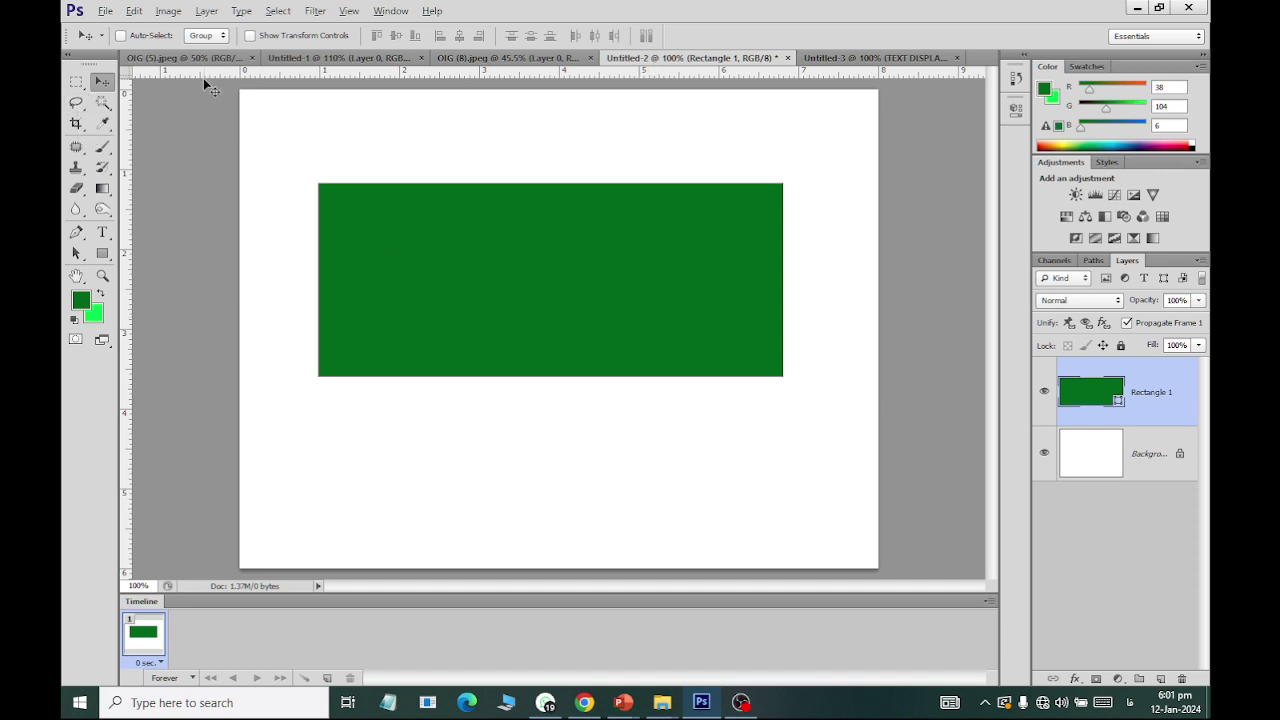
{"action": "key", "text": "ctrl+t"}
{"action": "left_click_drag", "start_coordinate": [784, 285], "coordinate": [695, 280]}
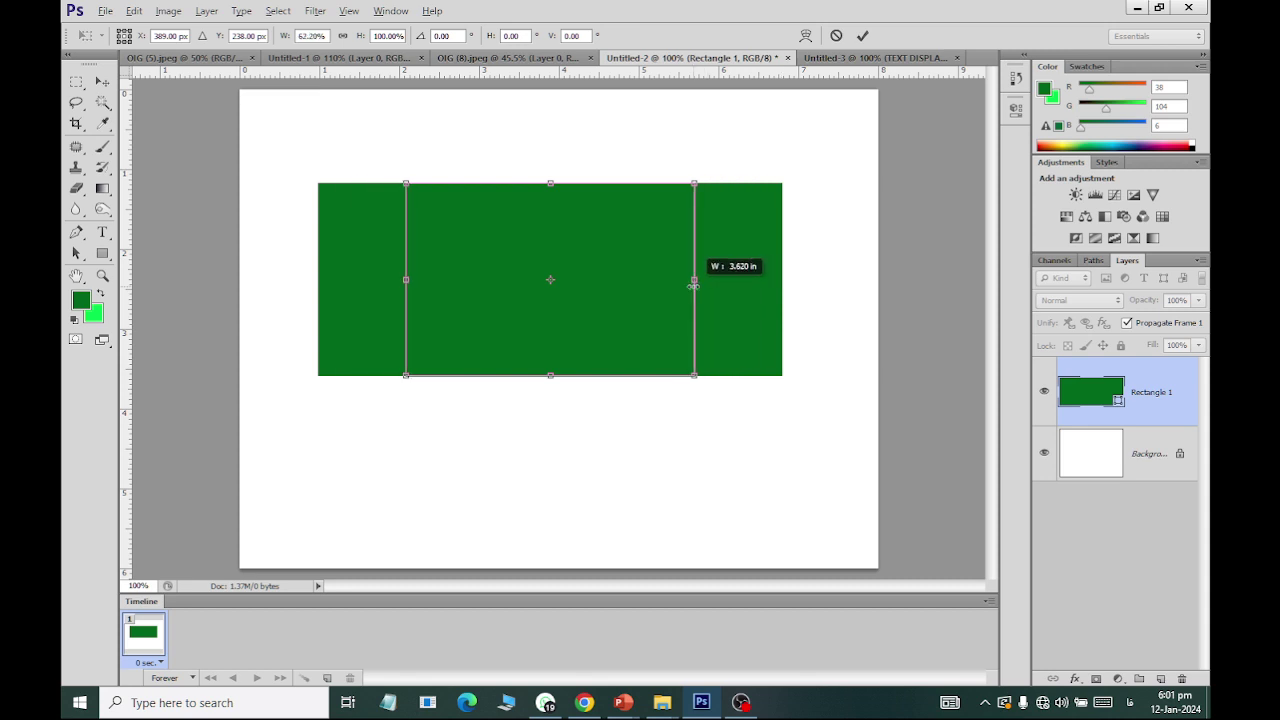
{"action": "left_click_drag", "start_coordinate": [558, 338], "coordinate": [564, 299]}
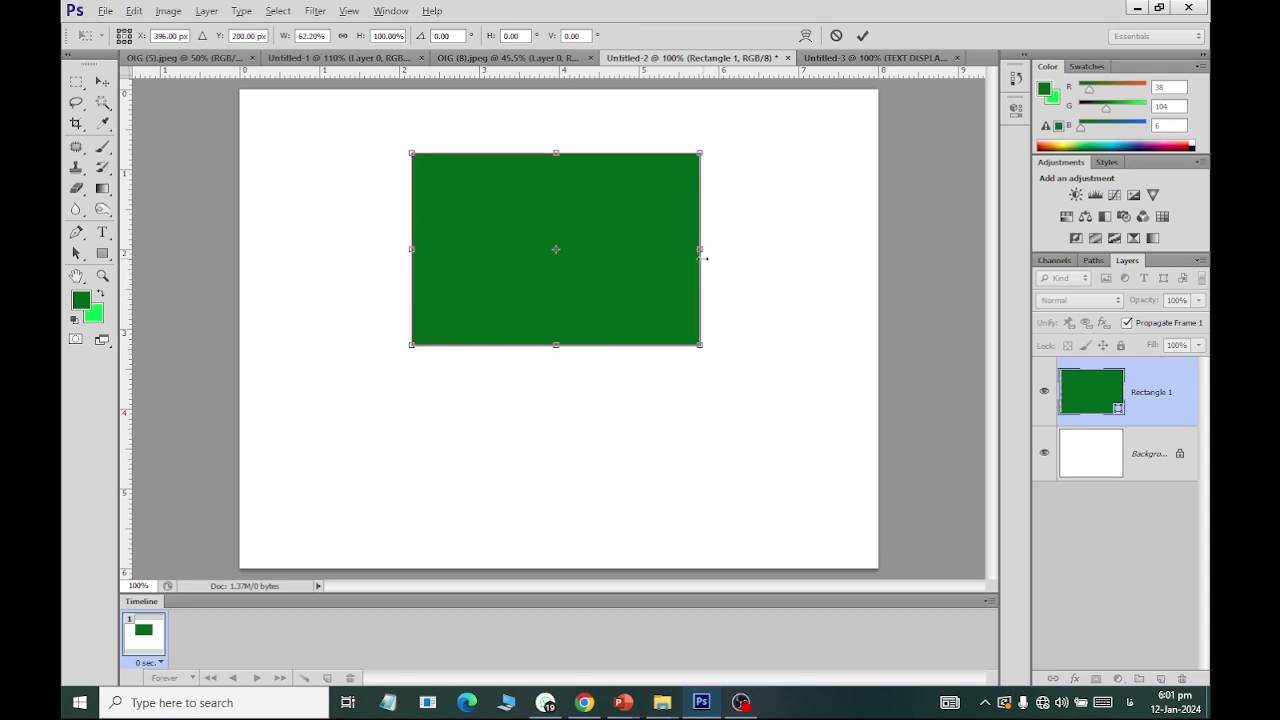
{"action": "left_click_drag", "start_coordinate": [699, 248], "coordinate": [653, 248]}
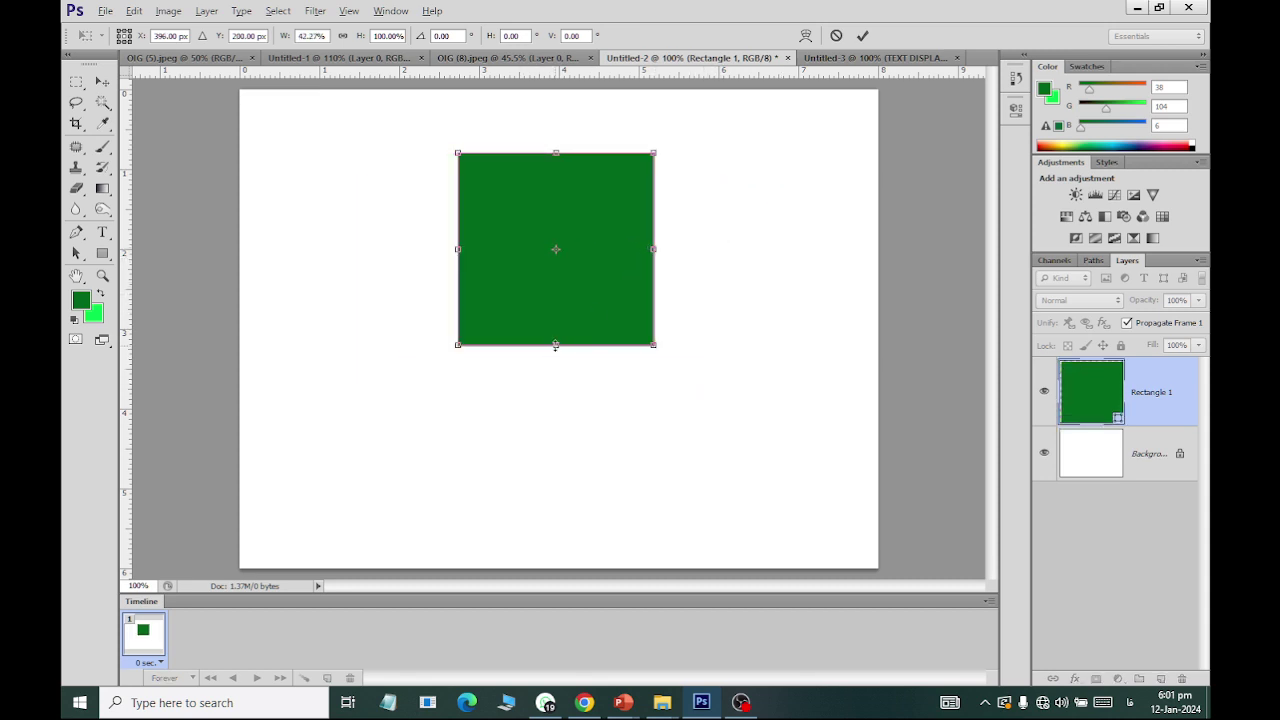
{"action": "left_click_drag", "start_coordinate": [555, 346], "coordinate": [546, 500]}
{"action": "left_click_drag", "start_coordinate": [566, 271], "coordinate": [562, 512]}
{"action": "scroll", "coordinate": [543, 476], "scroll_direction": "down", "scroll_amount": 3}
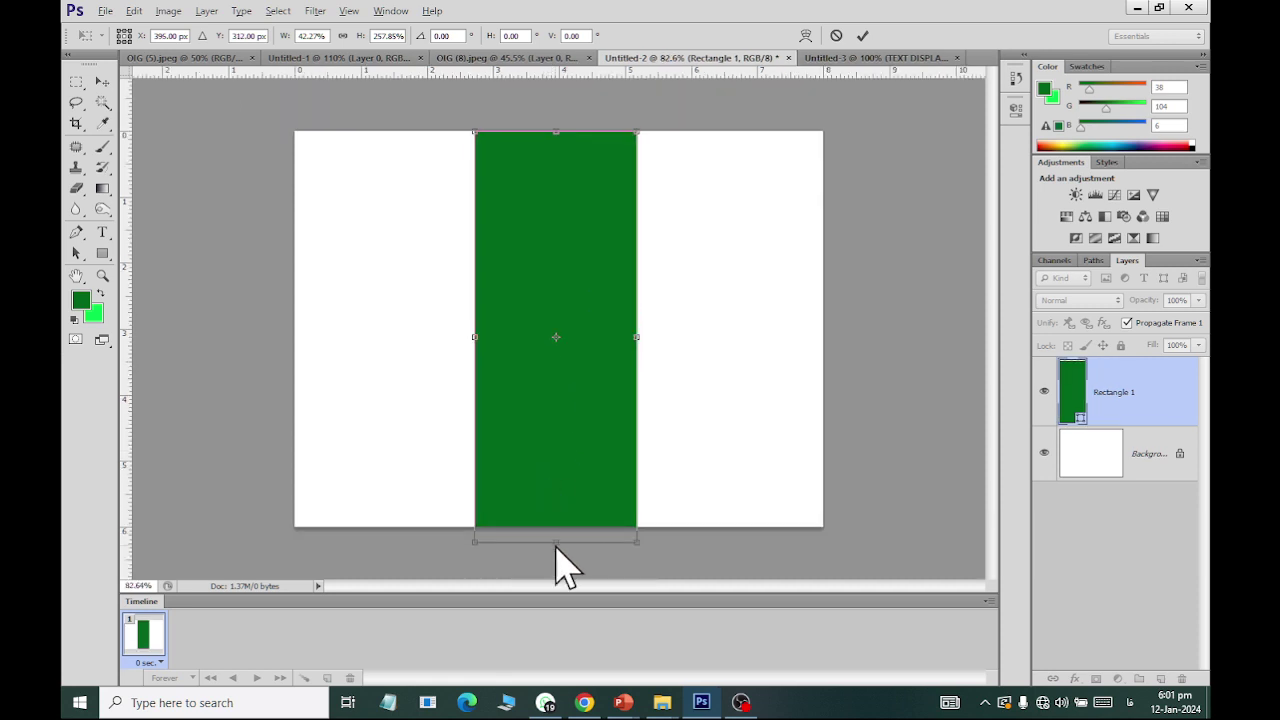
{"action": "left_click_drag", "start_coordinate": [555, 545], "coordinate": [560, 493]}
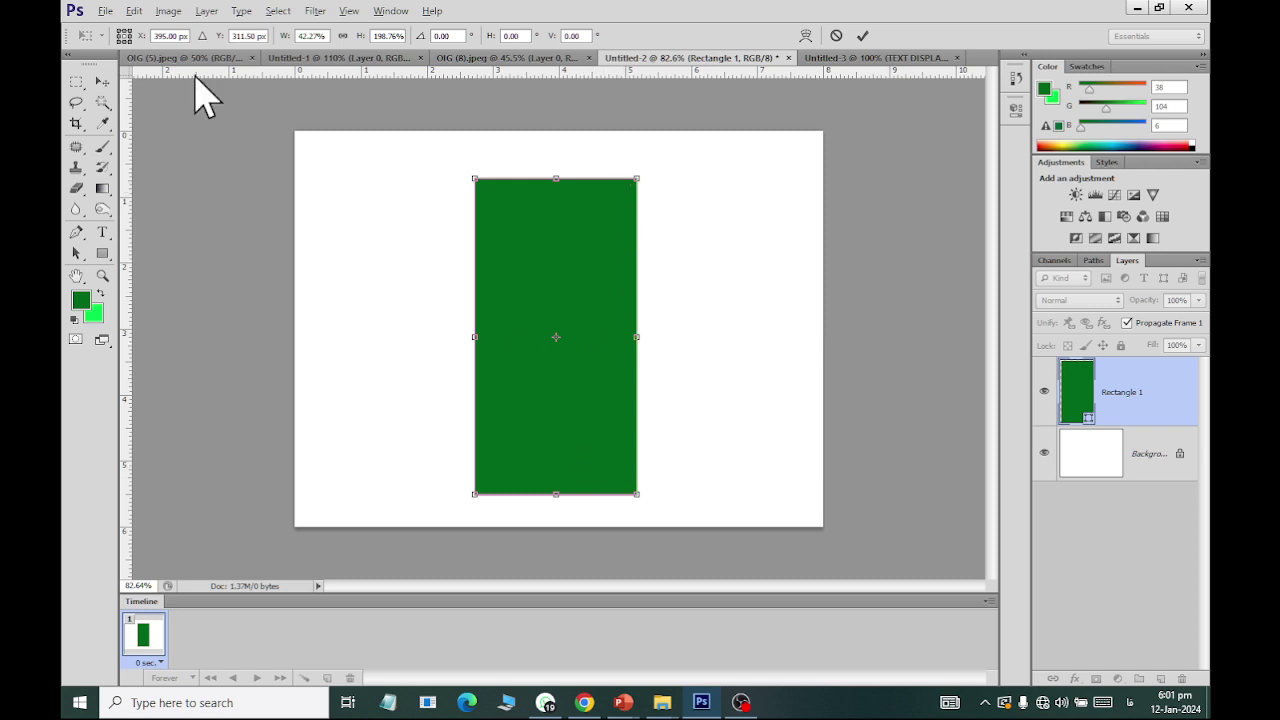
Step: Skew the rectangle's bottom corners outward and top corners inward into a trapezoid, then apply
{"action": "left_click", "coordinate": [136, 11]}
{"action": "mouse_move", "coordinate": [284, 400]}
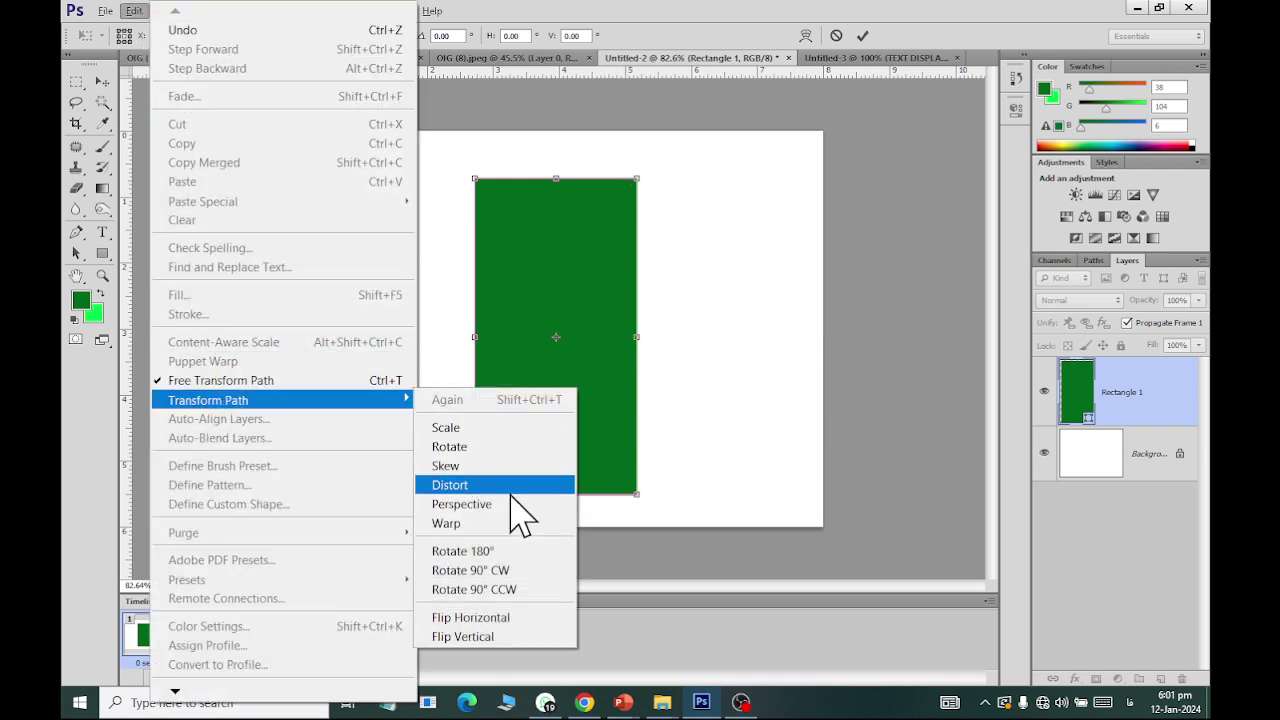
{"action": "left_click", "coordinate": [520, 466]}
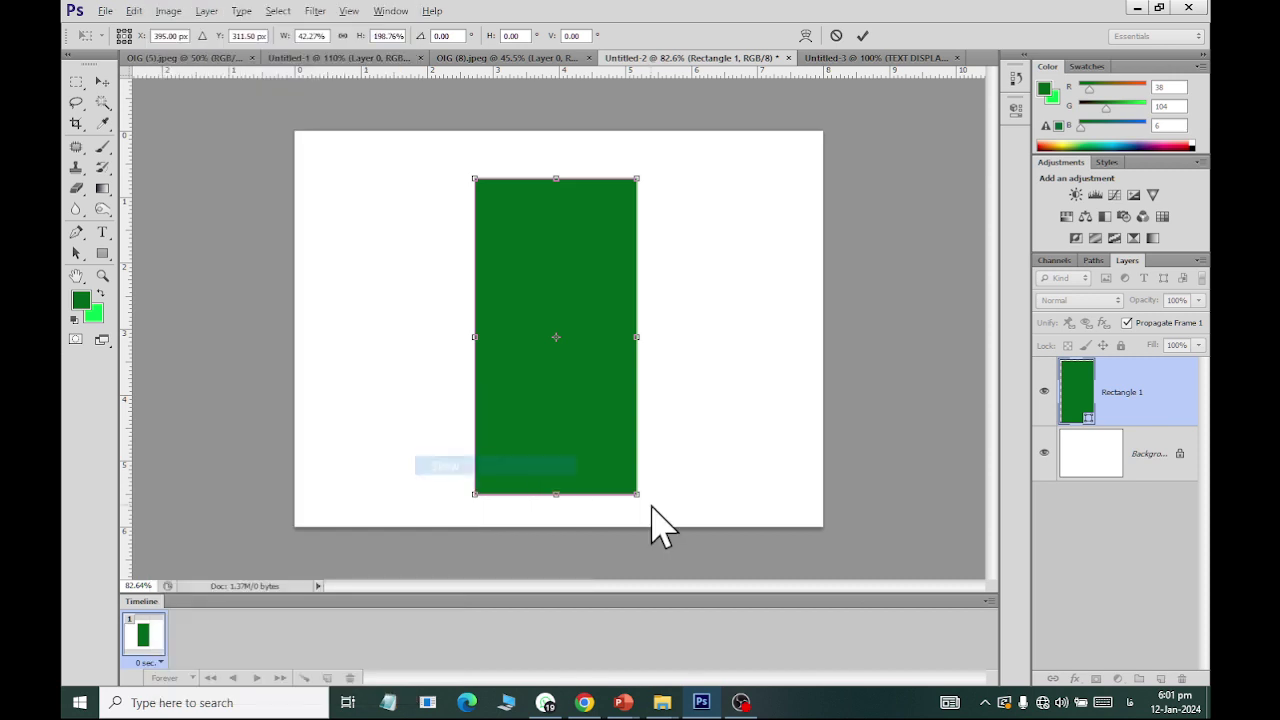
{"action": "left_click_drag", "start_coordinate": [637, 494], "coordinate": [760, 494]}
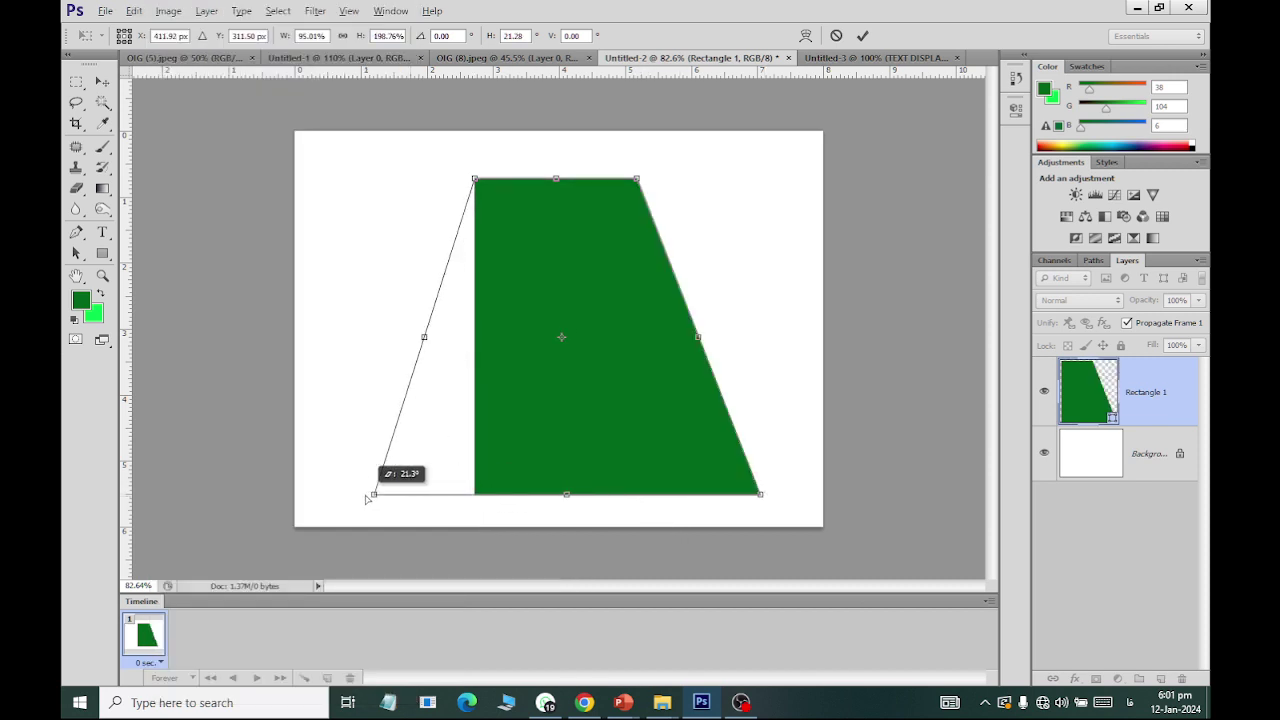
{"action": "left_click_drag", "start_coordinate": [475, 494], "coordinate": [366, 494]}
{"action": "left_click_drag", "start_coordinate": [637, 179], "coordinate": [610, 179]}
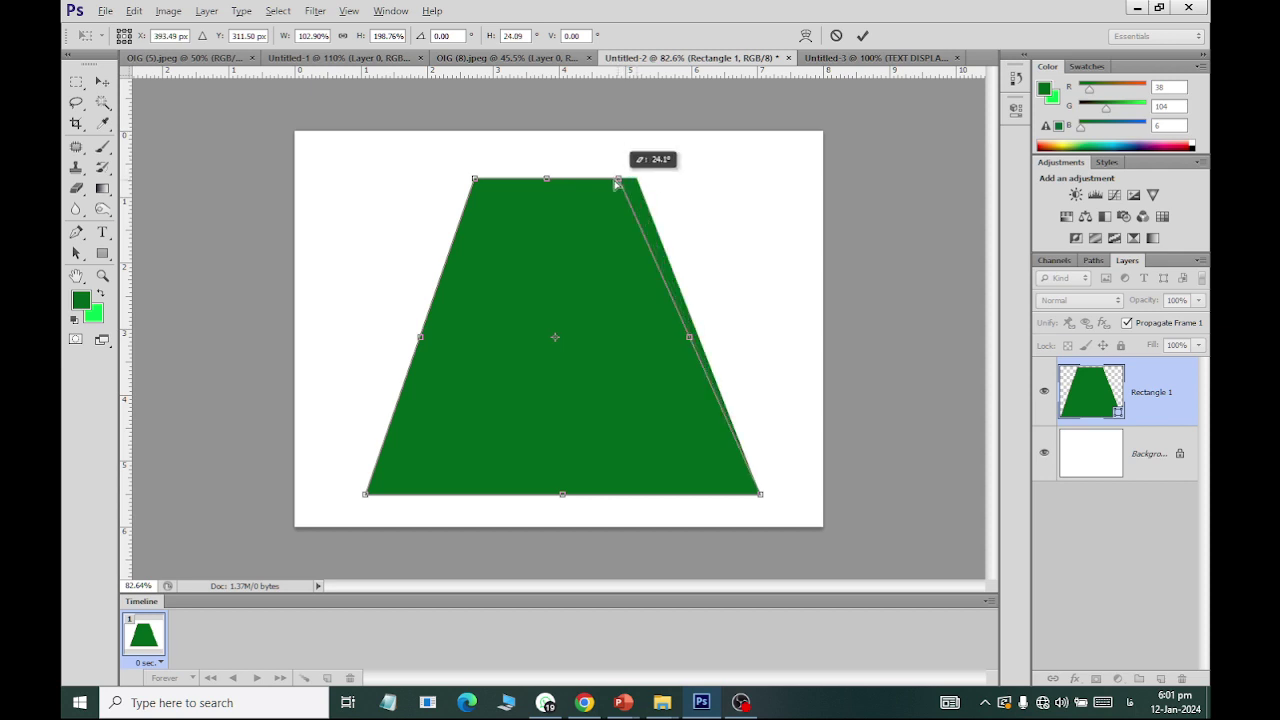
{"action": "left_click_drag", "start_coordinate": [476, 180], "coordinate": [492, 179]}
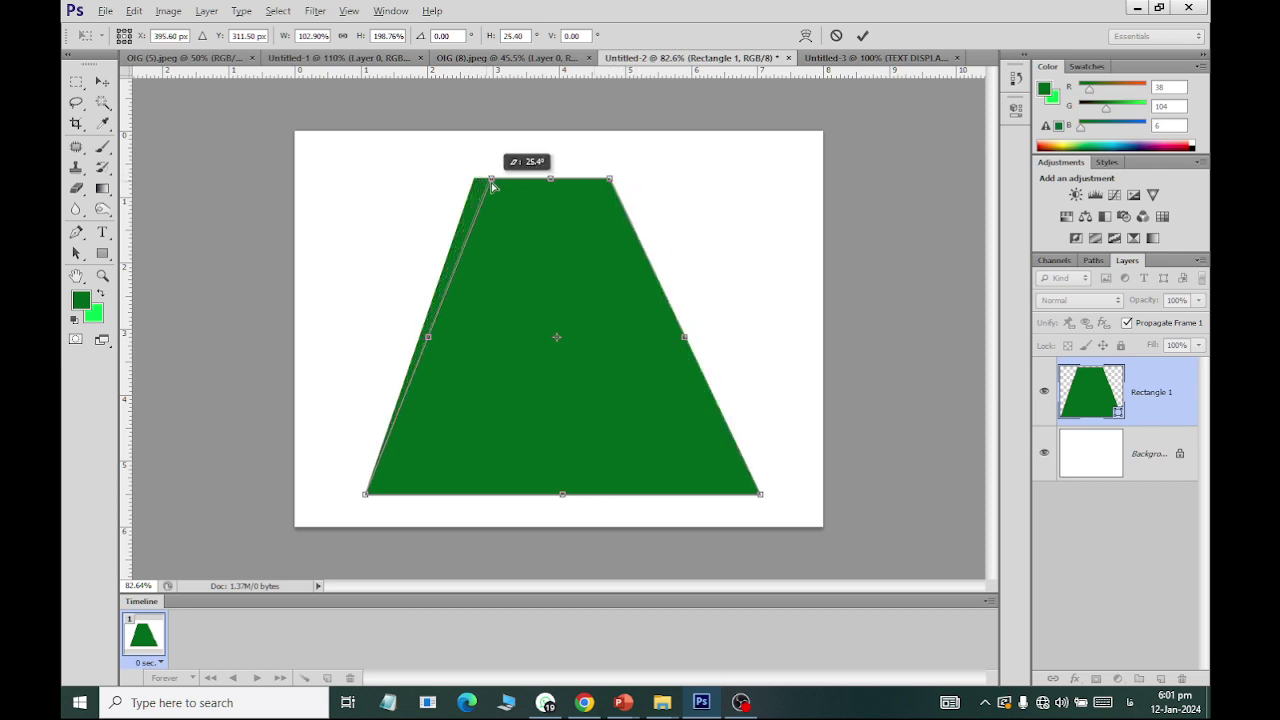
{"action": "left_click_drag", "start_coordinate": [610, 180], "coordinate": [600, 179]}
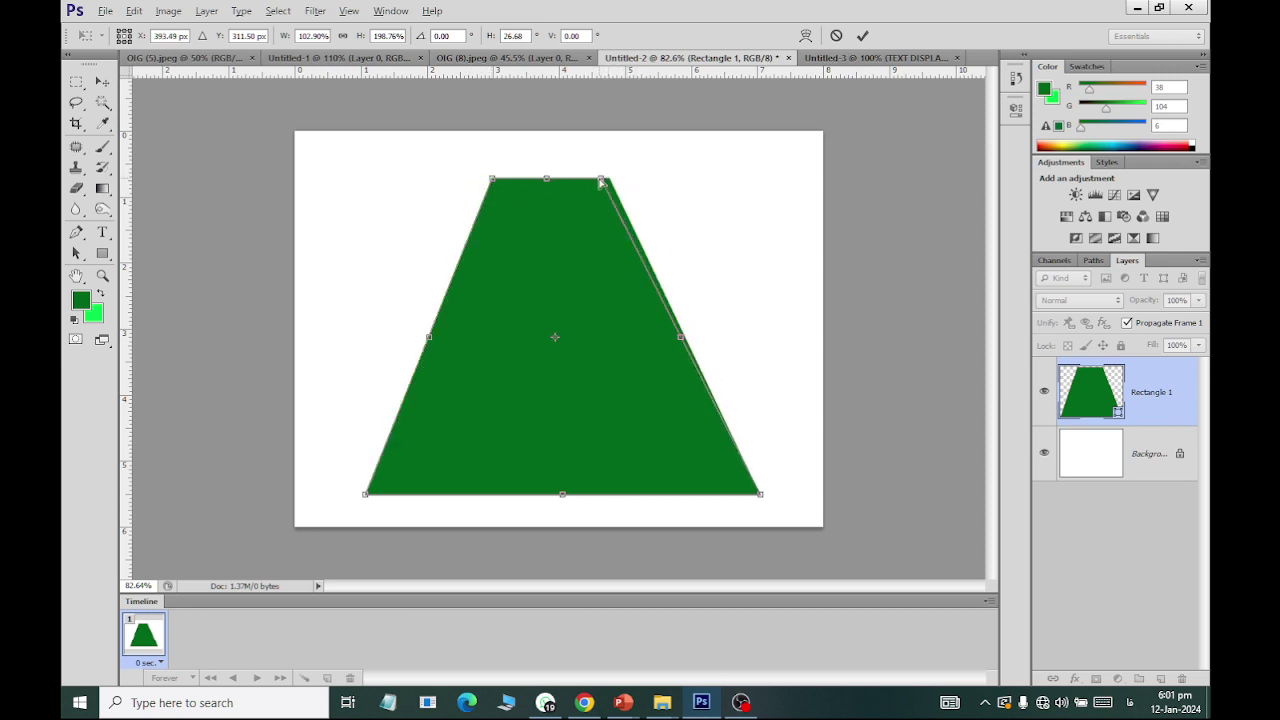
{"action": "key", "text": "ctrl+z"}
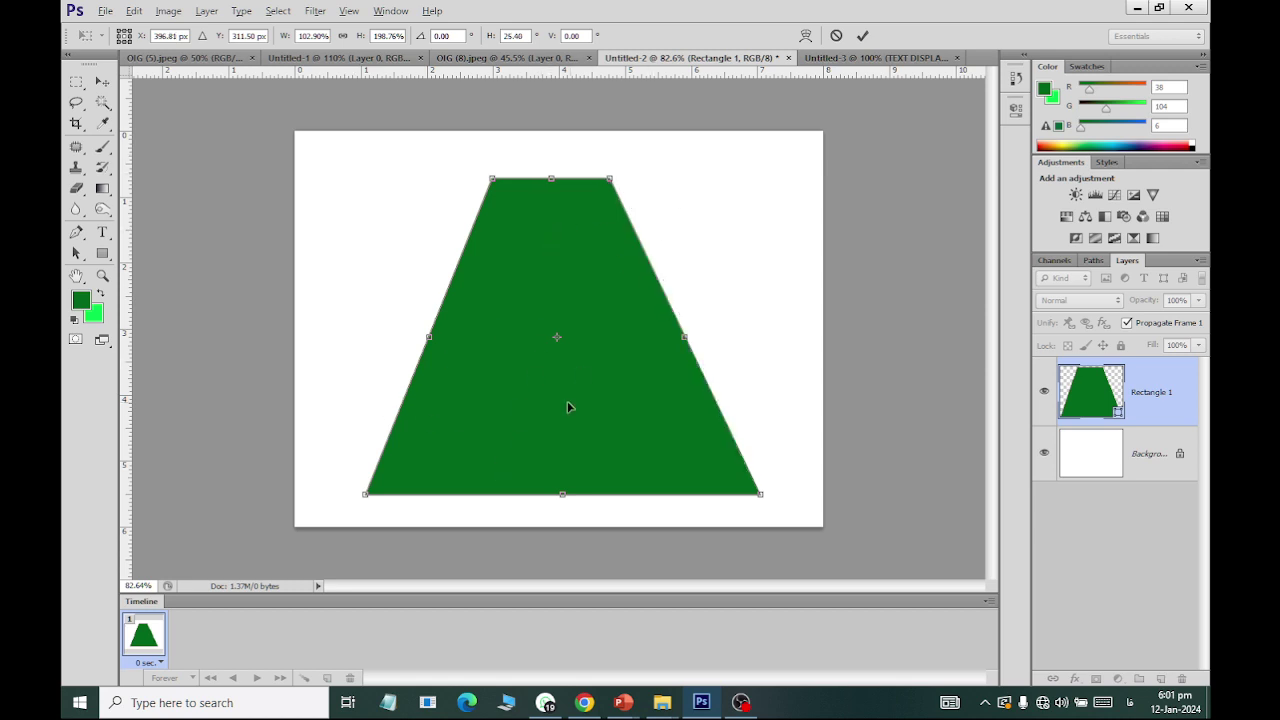
{"action": "left_click", "coordinate": [102, 82]}
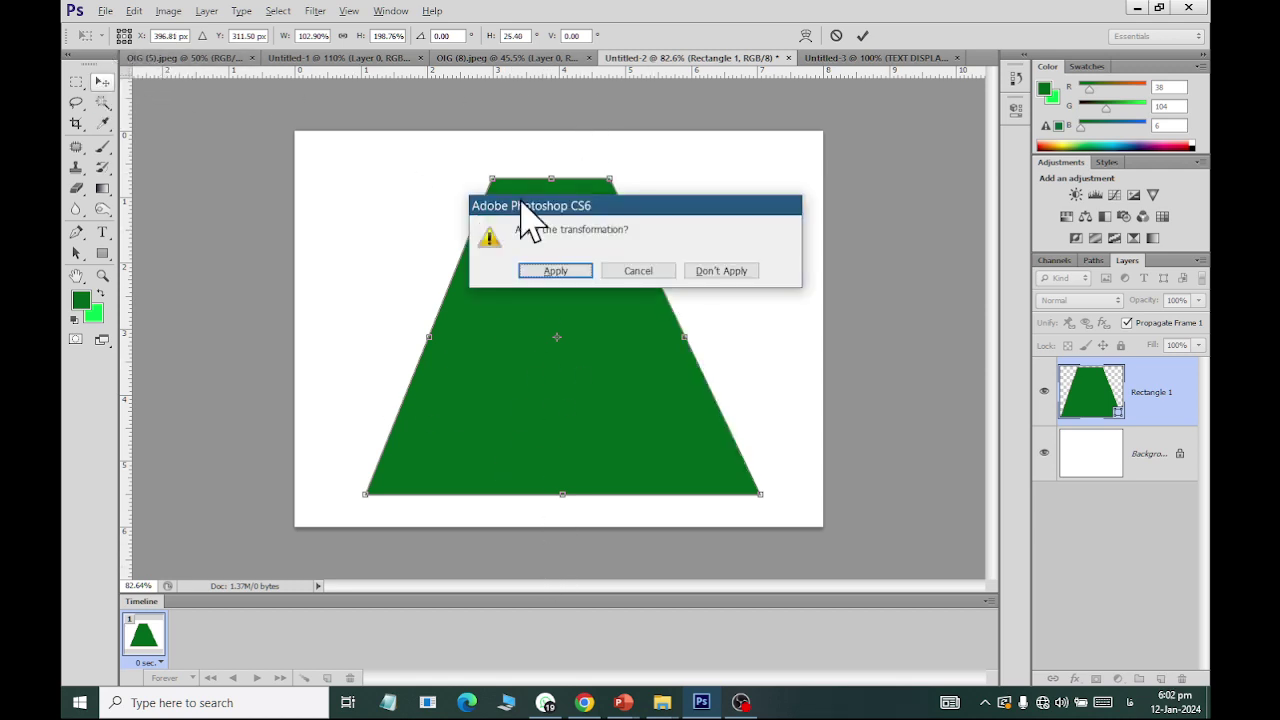
{"action": "left_click", "coordinate": [556, 271]}
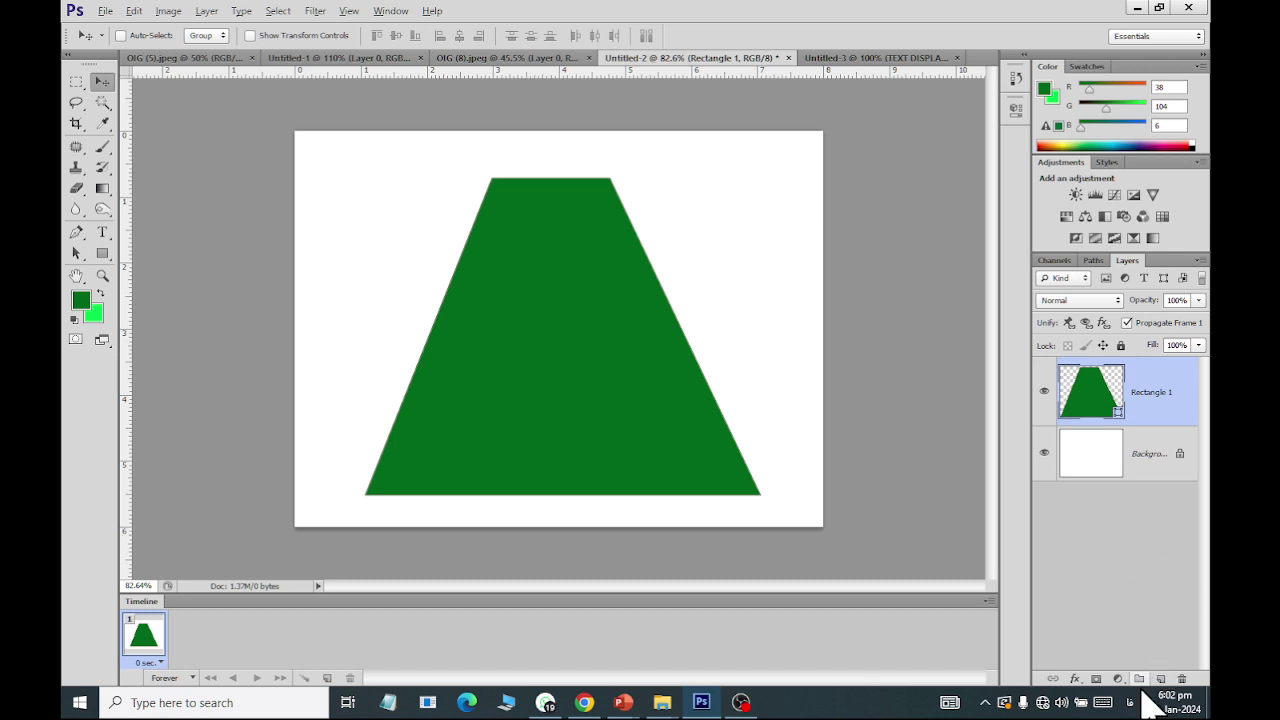
Step: Add a drop shadow to the trapezoid with 6 px size, 13% spread, and Use Global Light off
{"action": "left_click", "coordinate": [1075, 679]}
{"action": "left_click", "coordinate": [1084, 488]}
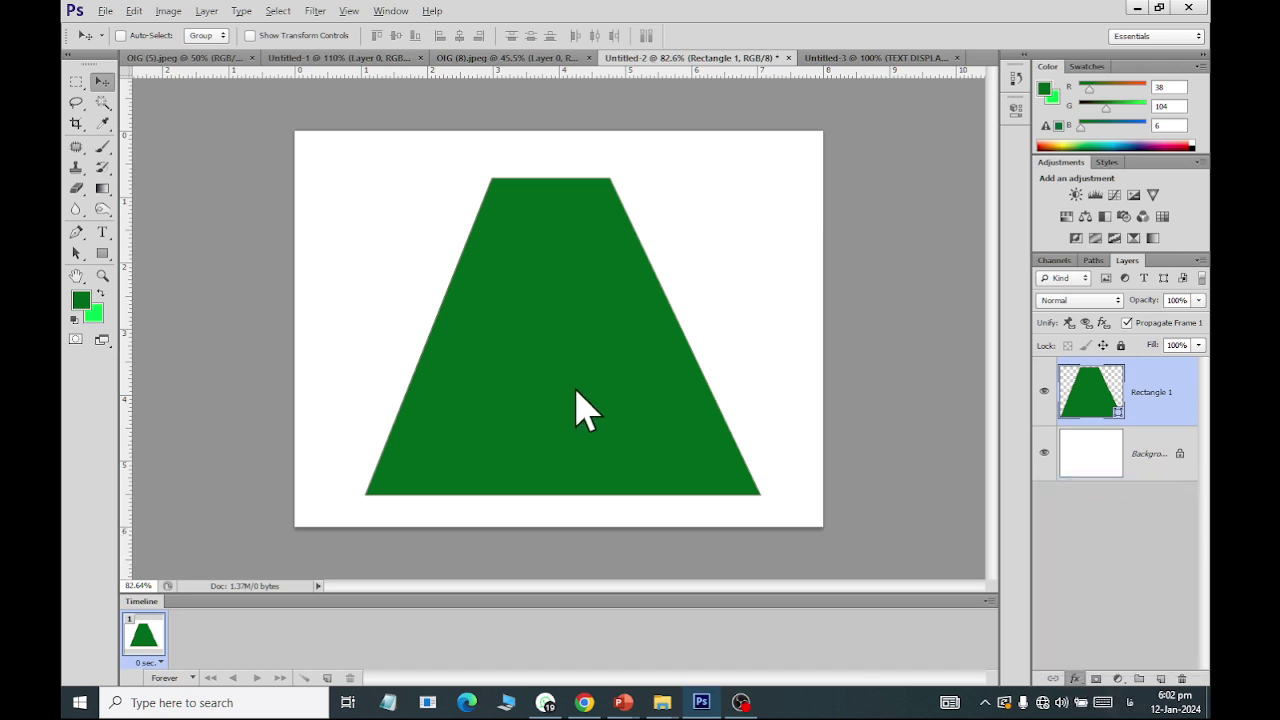
{"action": "left_click", "coordinate": [736, 320]}
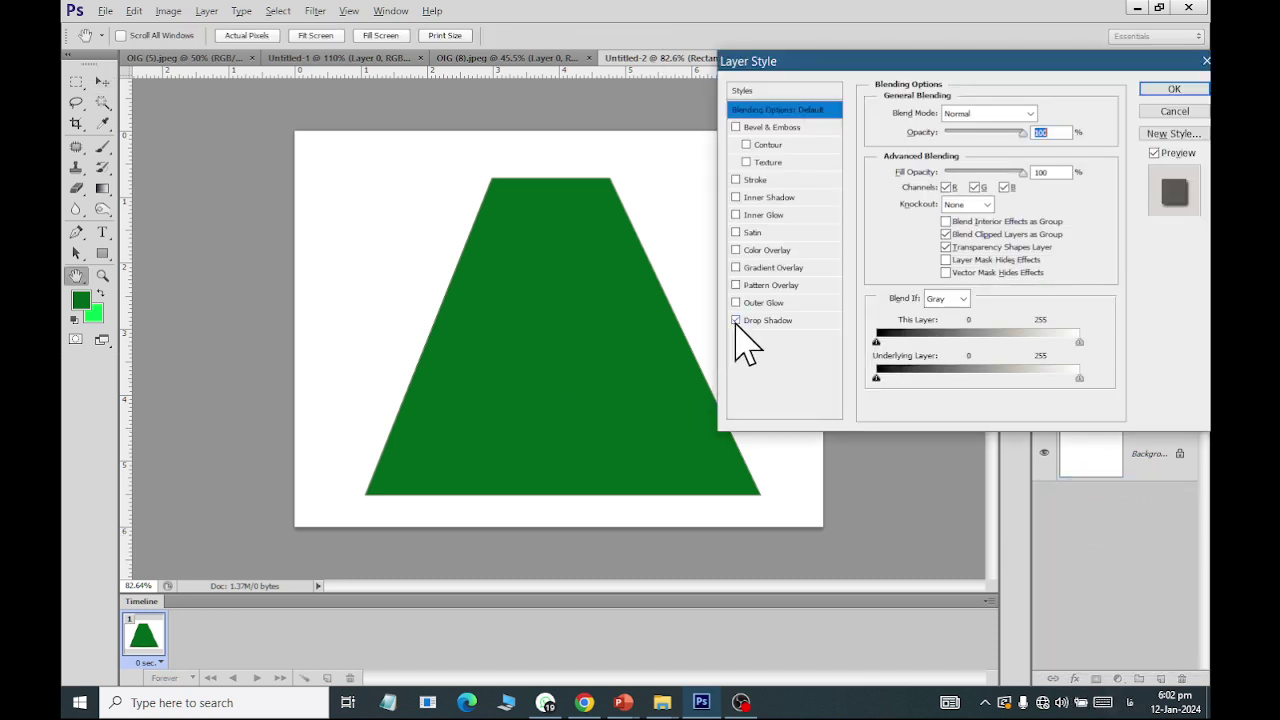
{"action": "left_click", "coordinate": [765, 320]}
{"action": "mouse_move", "coordinate": [944, 183]}
{"action": "left_mouse_down"}
{"action": "mouse_move", "coordinate": [941, 218]}
{"action": "mouse_move", "coordinate": [943, 200]}
{"action": "left_mouse_up"}
{"action": "left_click", "coordinate": [937, 200]}
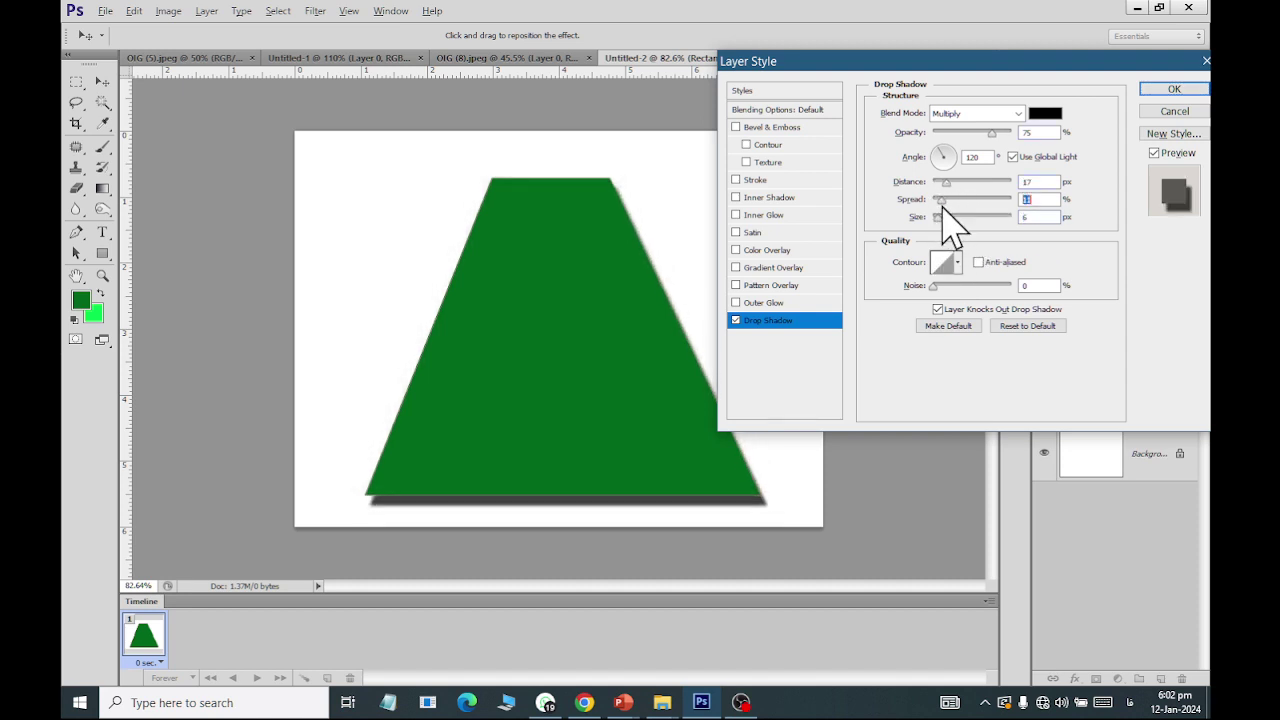
{"action": "left_click", "coordinate": [1012, 157]}
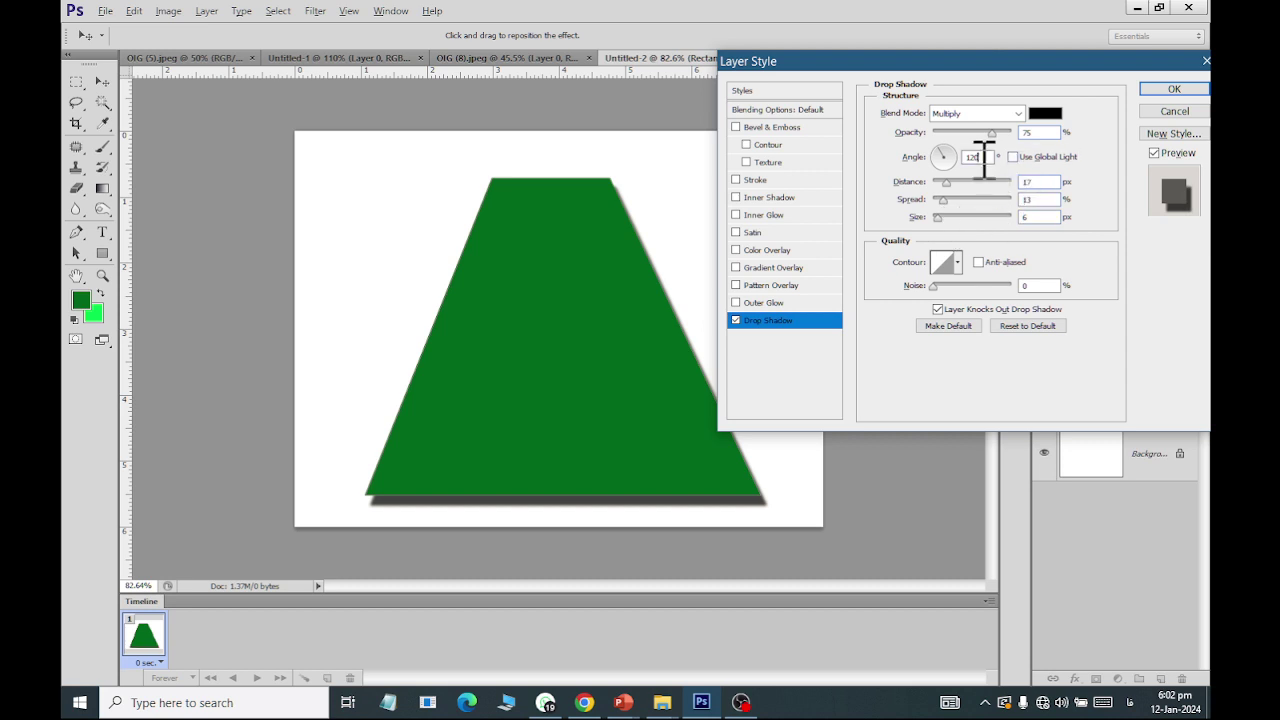
Step: Set the shadow angle to 45° and distance to 11 px, apply it, and zoom out
{"action": "double_click", "coordinate": [982, 157]}
{"action": "type", "text": "90"}
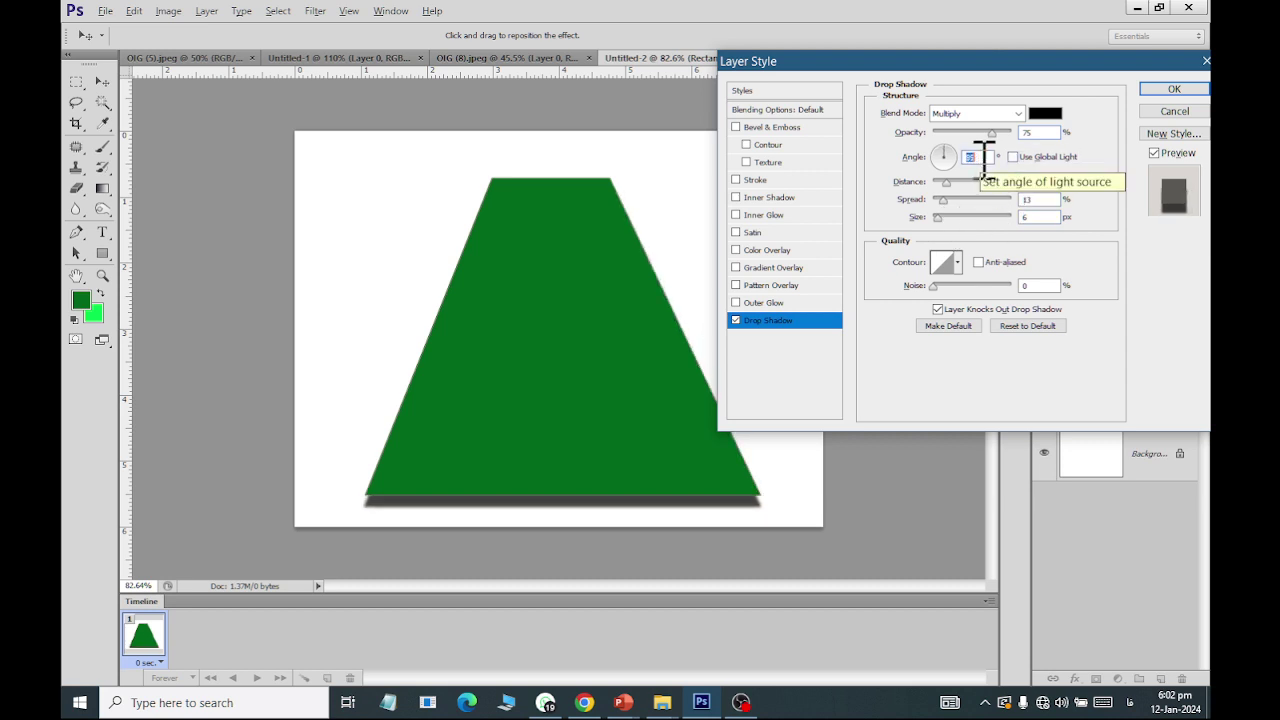
{"action": "type", "text": "30"}
{"action": "key", "text": "Up"}
{"action": "key", "text": "Up"}
{"action": "key", "text": "Up"}
{"action": "key", "text": "Up"}
{"action": "key", "text": "Up"}
{"action": "key", "text": "Up"}
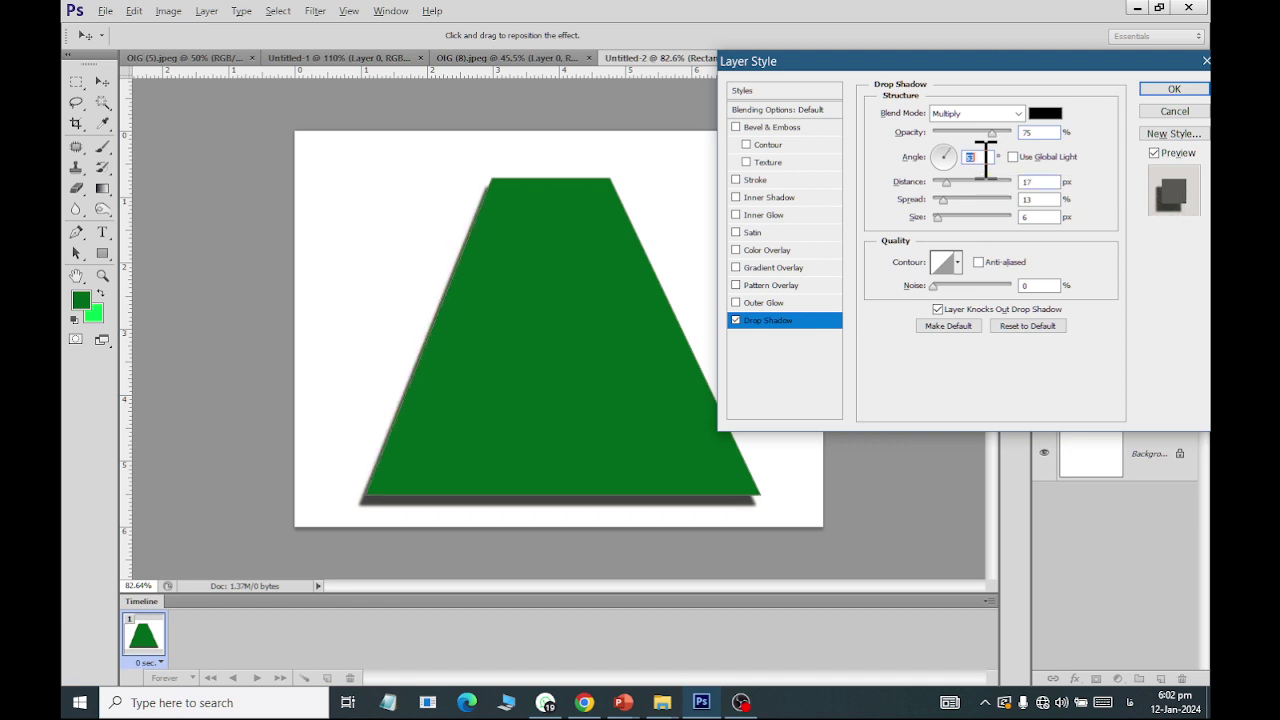
{"action": "key", "text": "Up"}
{"action": "key", "text": "Up"}
{"action": "key", "text": "Up"}
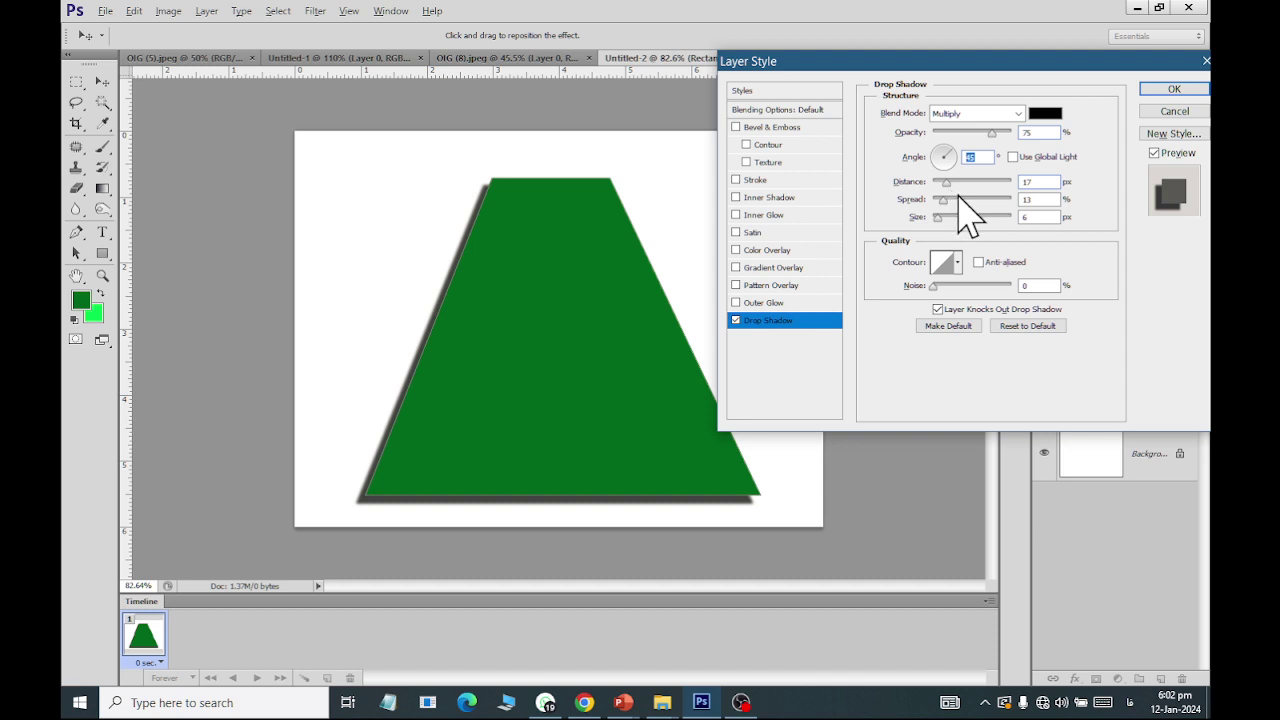
{"action": "mouse_move", "coordinate": [947, 183]}
{"action": "left_mouse_down"}
{"action": "mouse_move", "coordinate": [935, 183]}
{"action": "mouse_move", "coordinate": [966, 210]}
{"action": "left_mouse_up"}
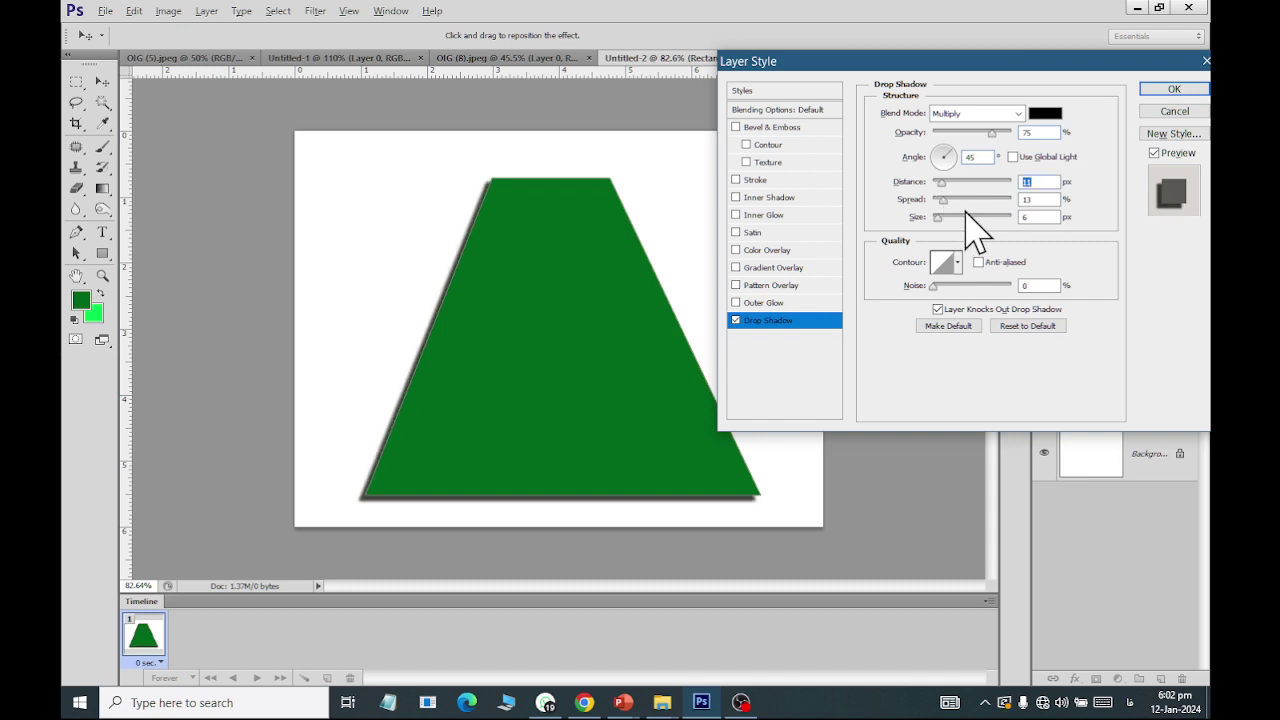
{"action": "mouse_move", "coordinate": [942, 199]}
{"action": "left_mouse_down"}
{"action": "mouse_move", "coordinate": [965, 200]}
{"action": "mouse_move", "coordinate": [920, 210]}
{"action": "left_mouse_up"}
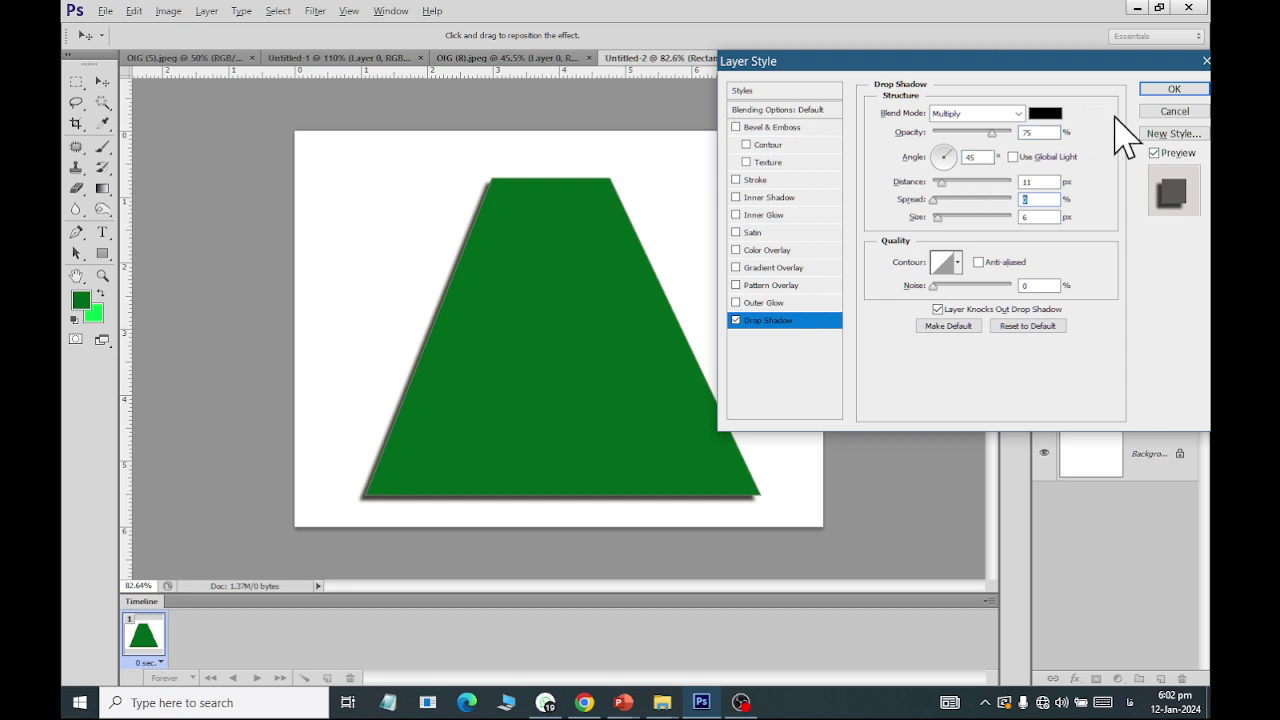
{"action": "left_click", "coordinate": [1165, 90]}
{"action": "key", "text": "ctrl+minus"}
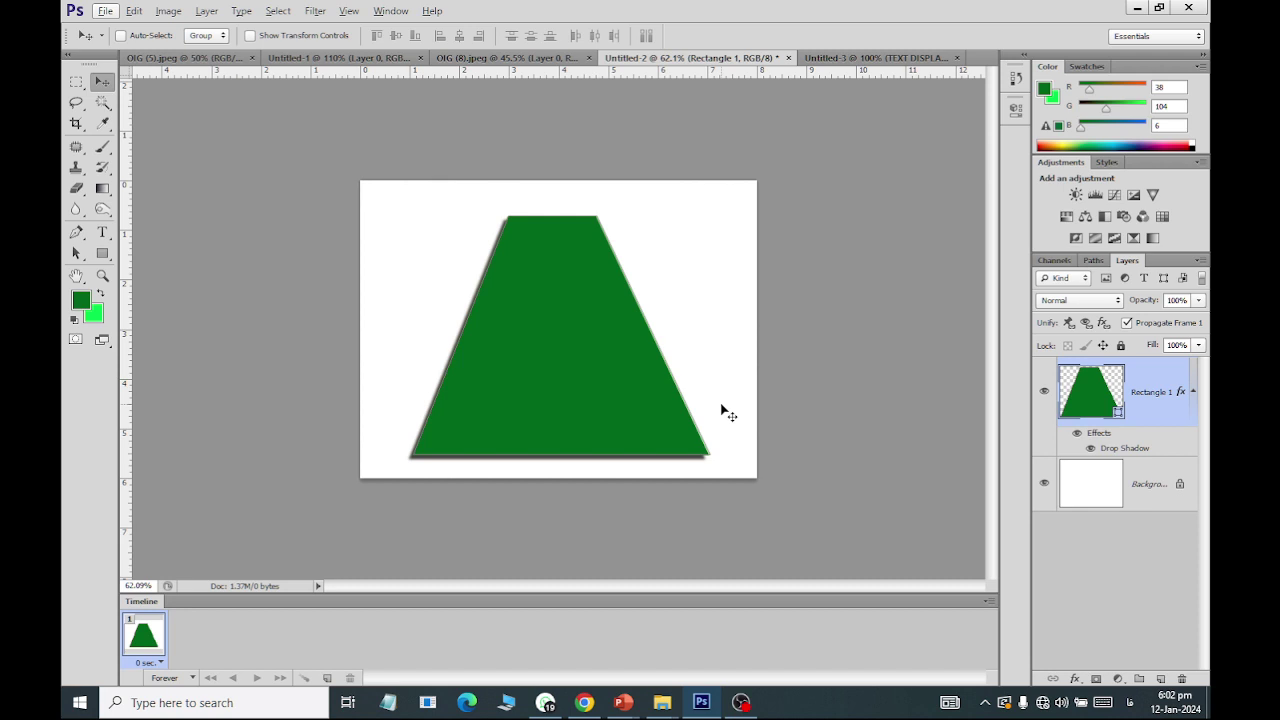
{"action": "left_click", "coordinate": [846, 58]}
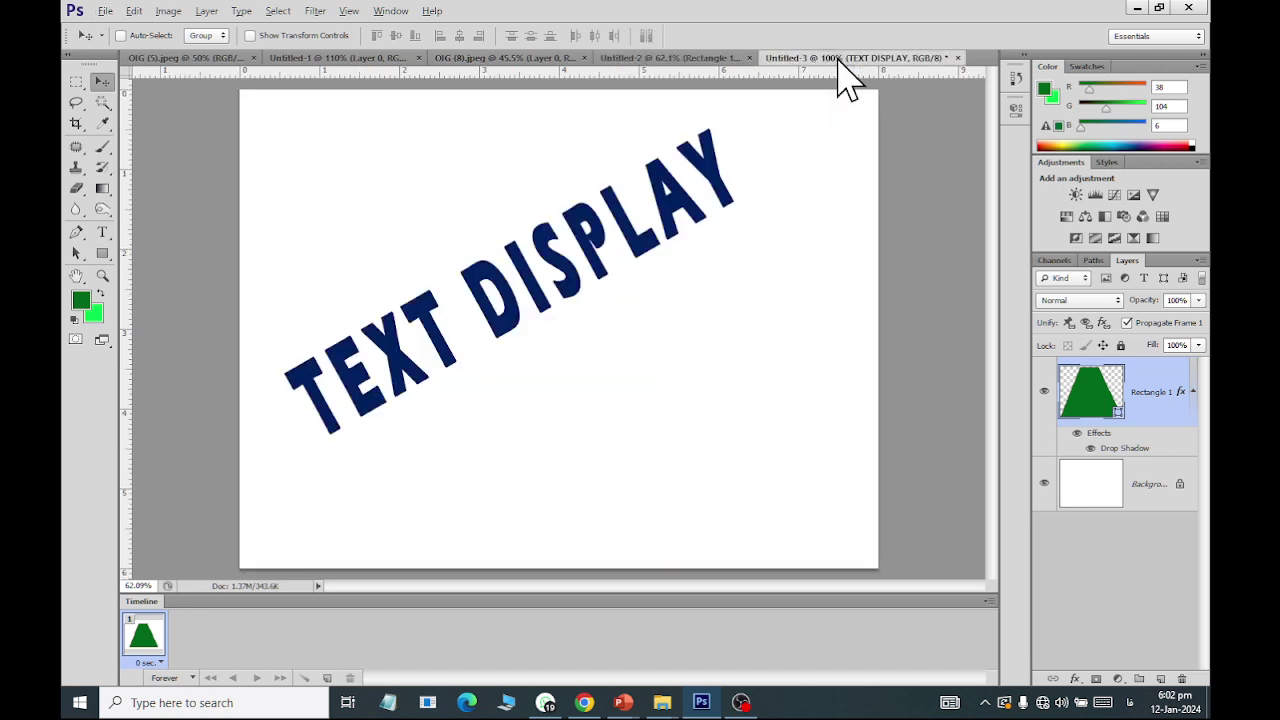
{"action": "left_click", "coordinate": [134, 12]}
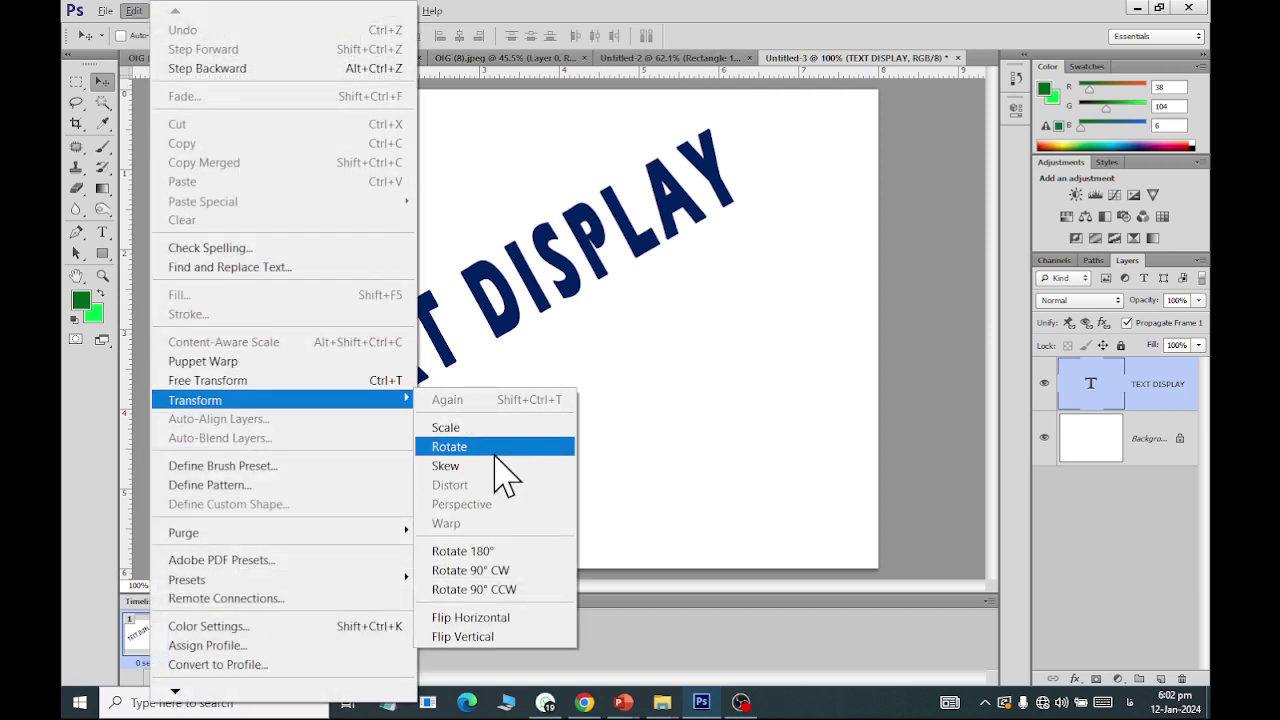
{"action": "left_click", "coordinate": [556, 447]}
{"action": "left_click_drag", "start_coordinate": [780, 479], "coordinate": [716, 522]}
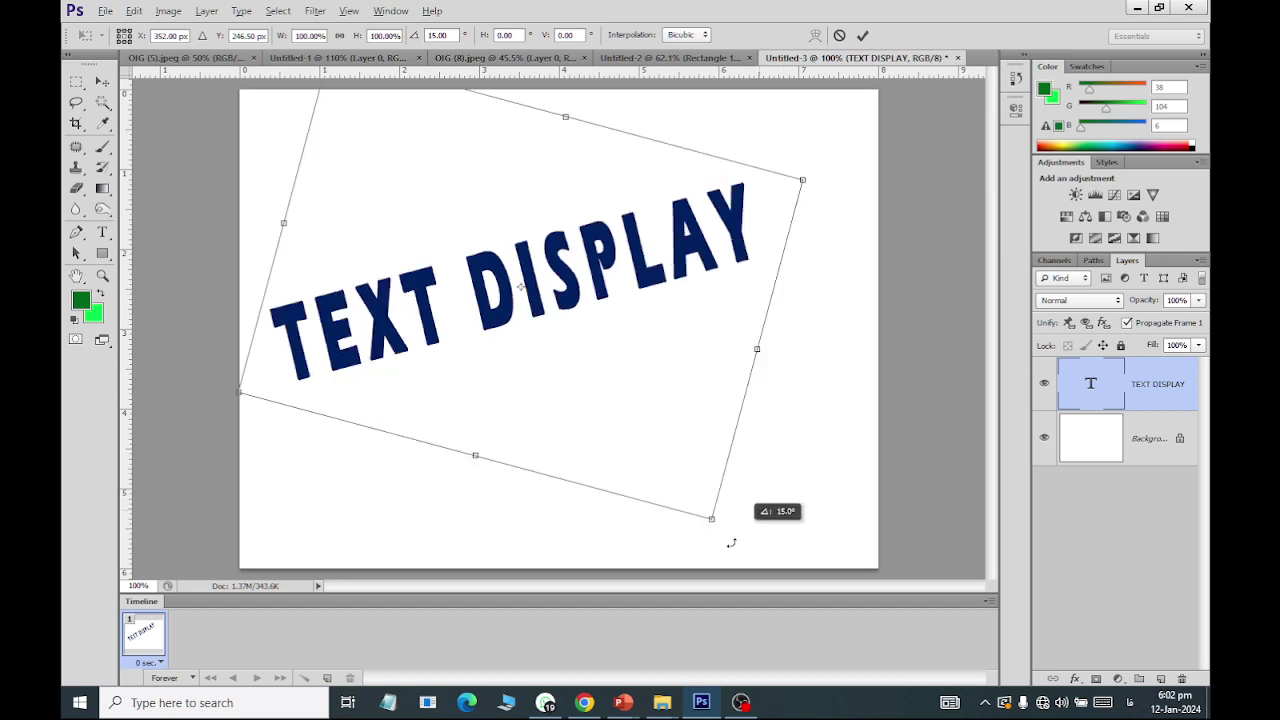
{"action": "left_click", "coordinate": [136, 14]}
{"action": "mouse_move", "coordinate": [195, 400]}
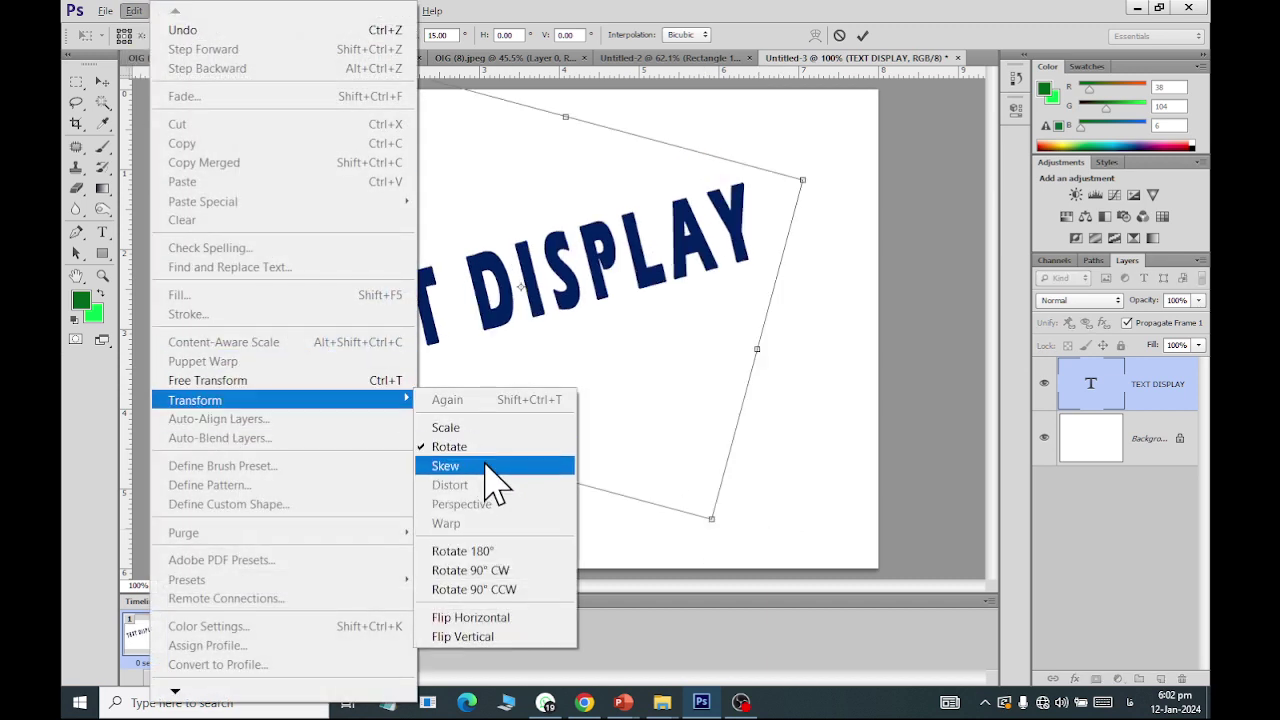
{"action": "left_click", "coordinate": [474, 468]}
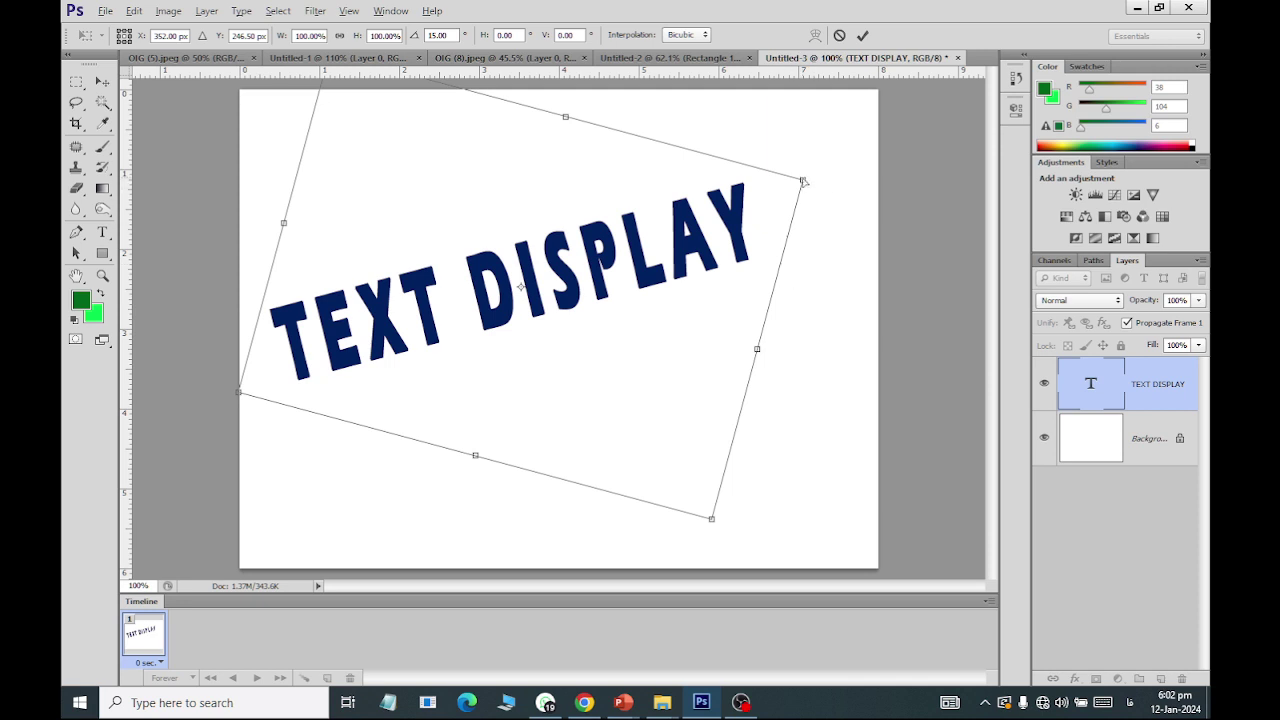
{"action": "mouse_move", "coordinate": [803, 181]}
{"action": "left_mouse_down"}
{"action": "mouse_move", "coordinate": [790, 457]}
{"action": "mouse_move", "coordinate": [740, 129]}
{"action": "left_mouse_up"}
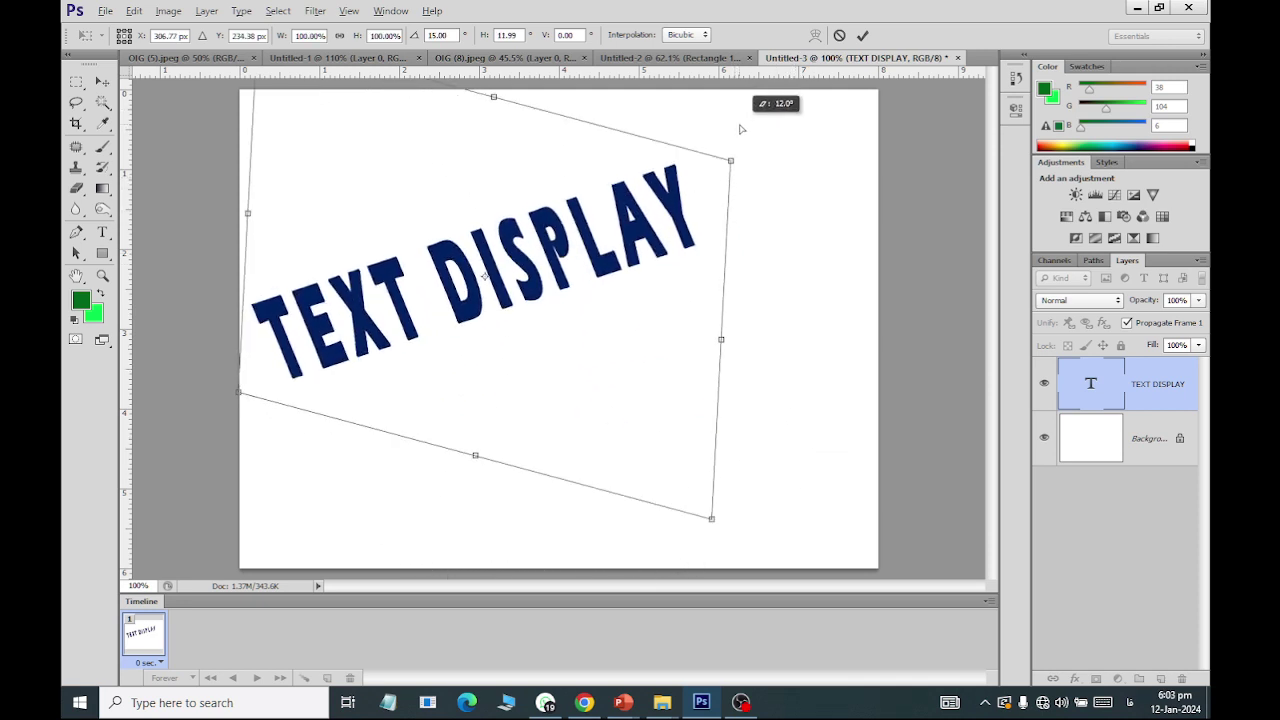
{"action": "mouse_move", "coordinate": [724, 348]}
{"action": "left_mouse_down"}
{"action": "mouse_move", "coordinate": [706, 378]}
{"action": "mouse_move", "coordinate": [697, 528]}
{"action": "mouse_move", "coordinate": [806, 440]}
{"action": "left_mouse_up"}
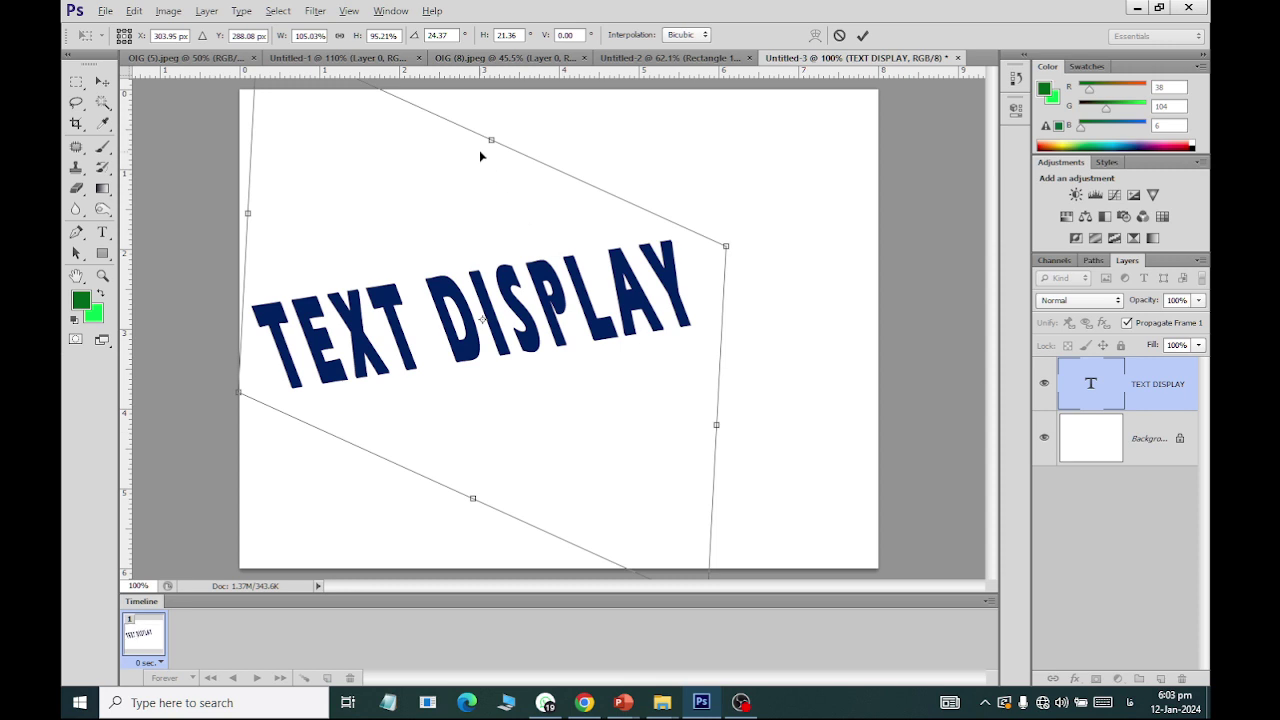
{"action": "key", "text": "Return"}
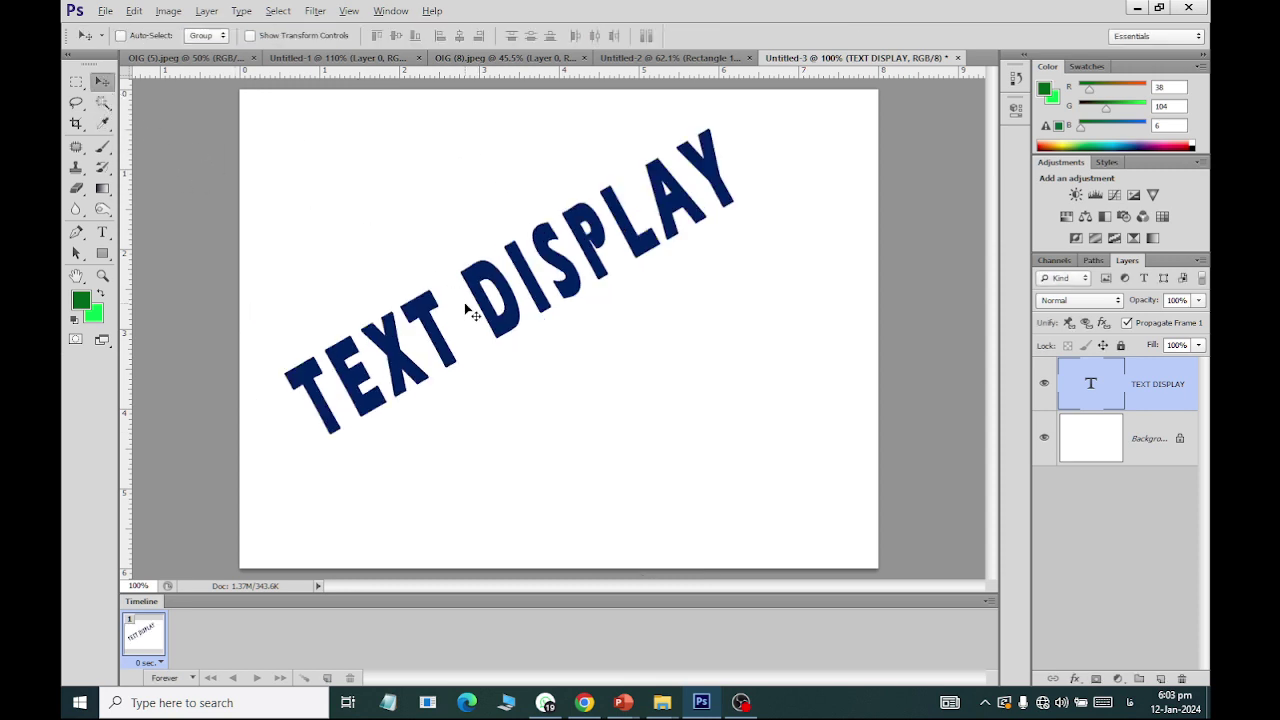
Step: Move the TEXT DISPLAY text down-right and rotate it about 30°, applying the transform
{"action": "left_click_drag", "start_coordinate": [466, 280], "coordinate": [522, 343]}
{"action": "key", "text": "ctrl+t"}
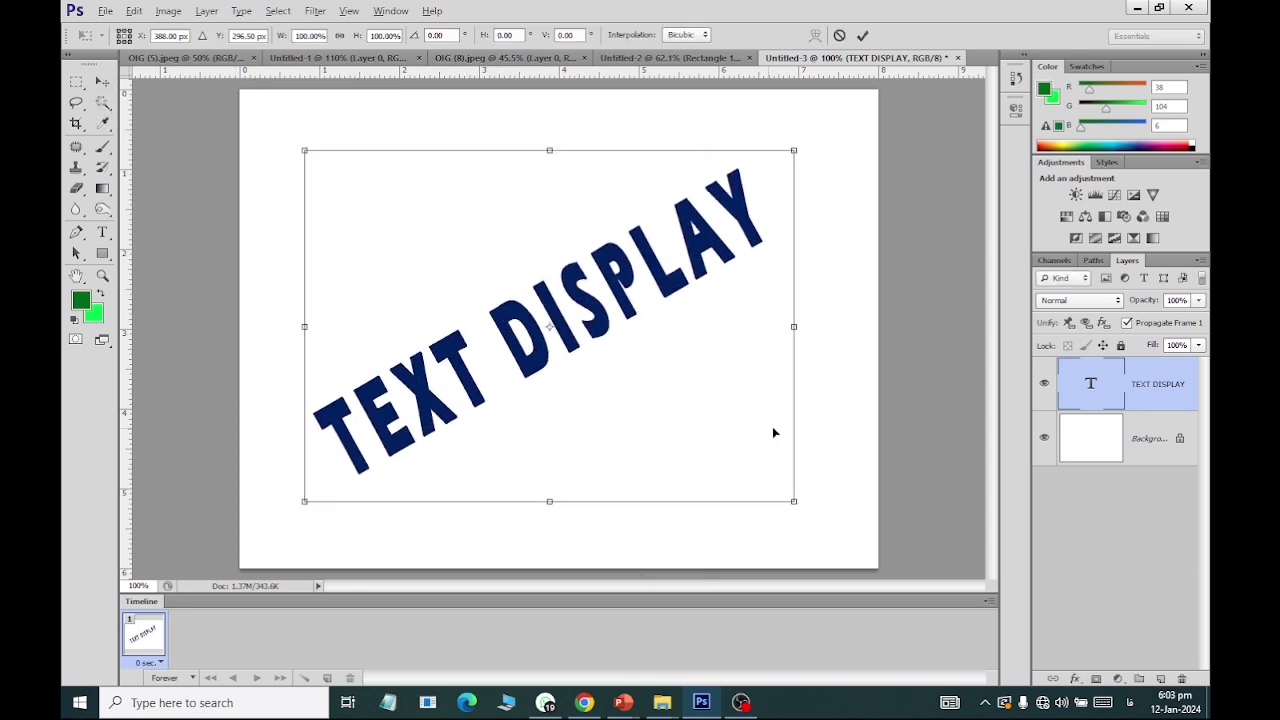
{"action": "left_click_drag", "start_coordinate": [836, 529], "coordinate": [671, 600]}
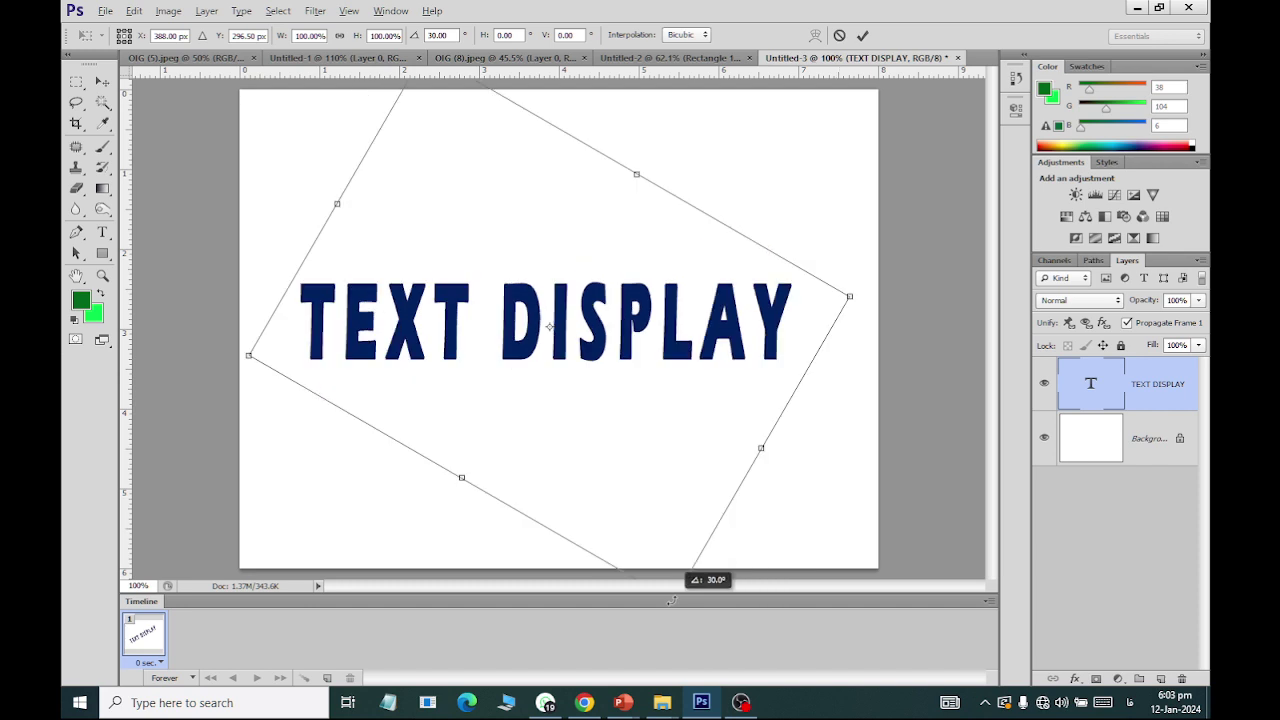
{"action": "left_click", "coordinate": [103, 81]}
{"action": "left_click", "coordinate": [557, 268]}
Step: Skew the text about 31° with its bottom edge shifted right, tilt it slightly downward, and apply
{"action": "key", "text": "ctrl+t"}
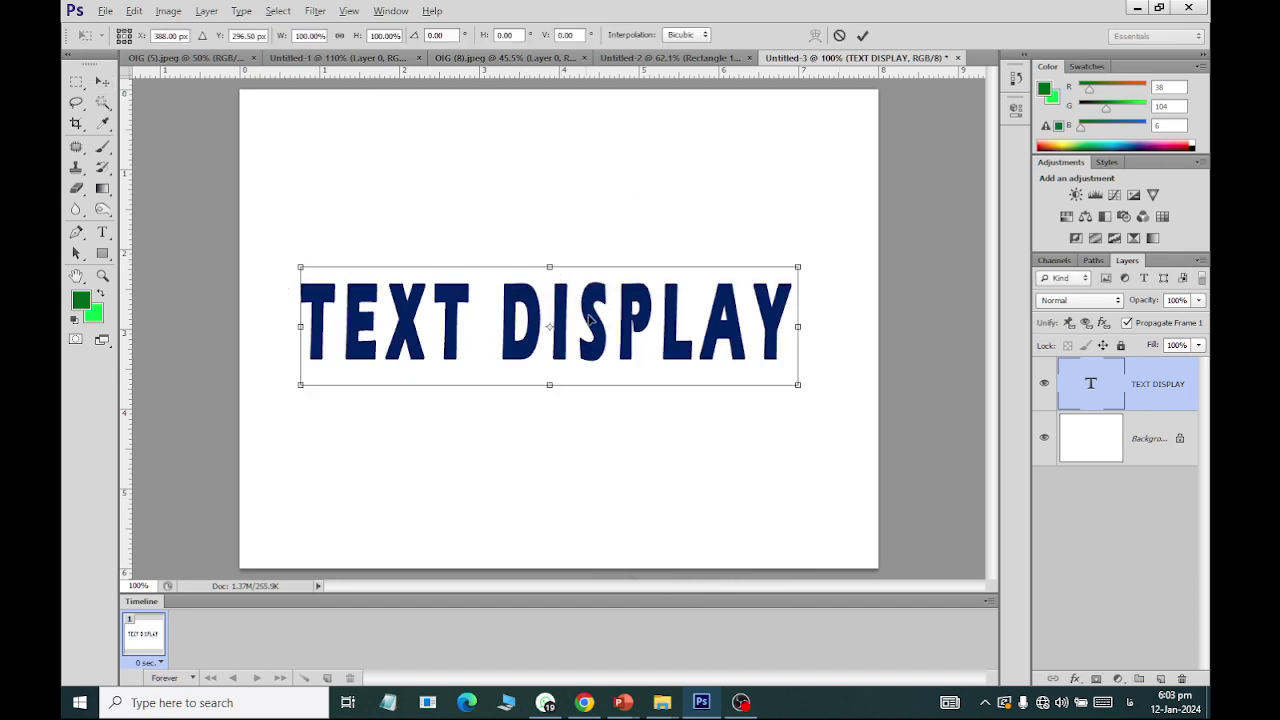
{"action": "left_click", "coordinate": [133, 12]}
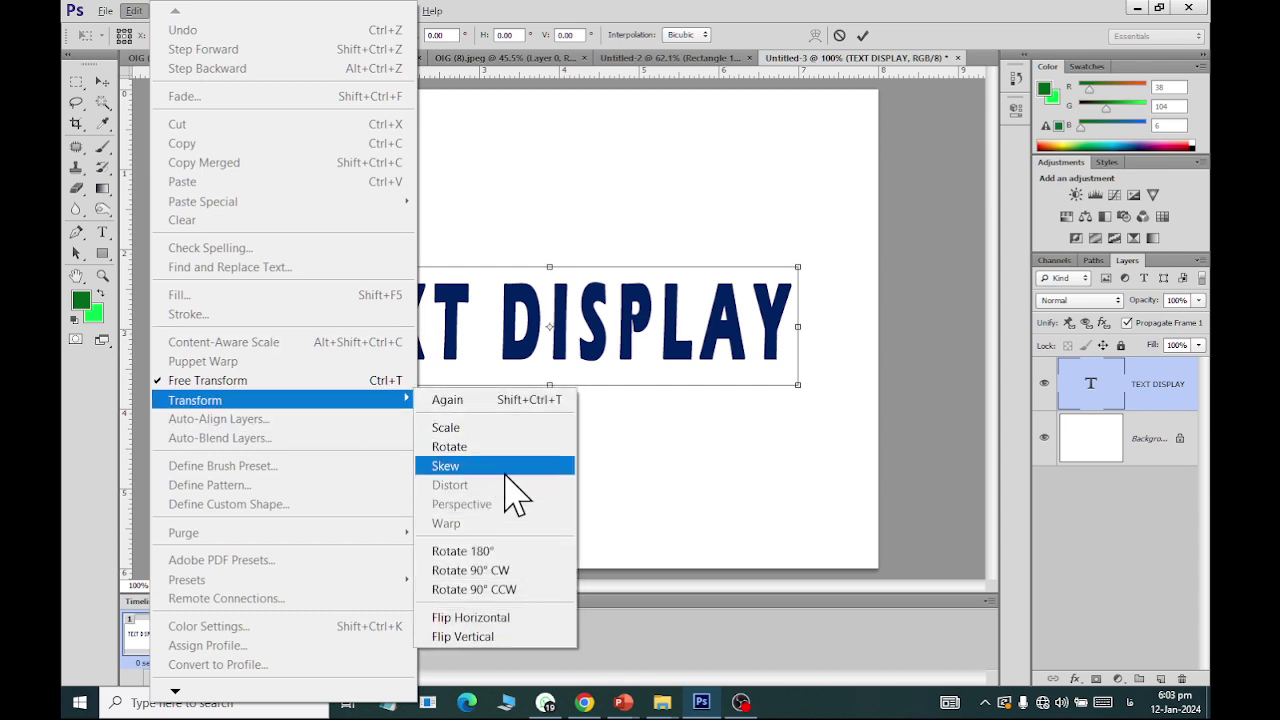
{"action": "left_click", "coordinate": [500, 466]}
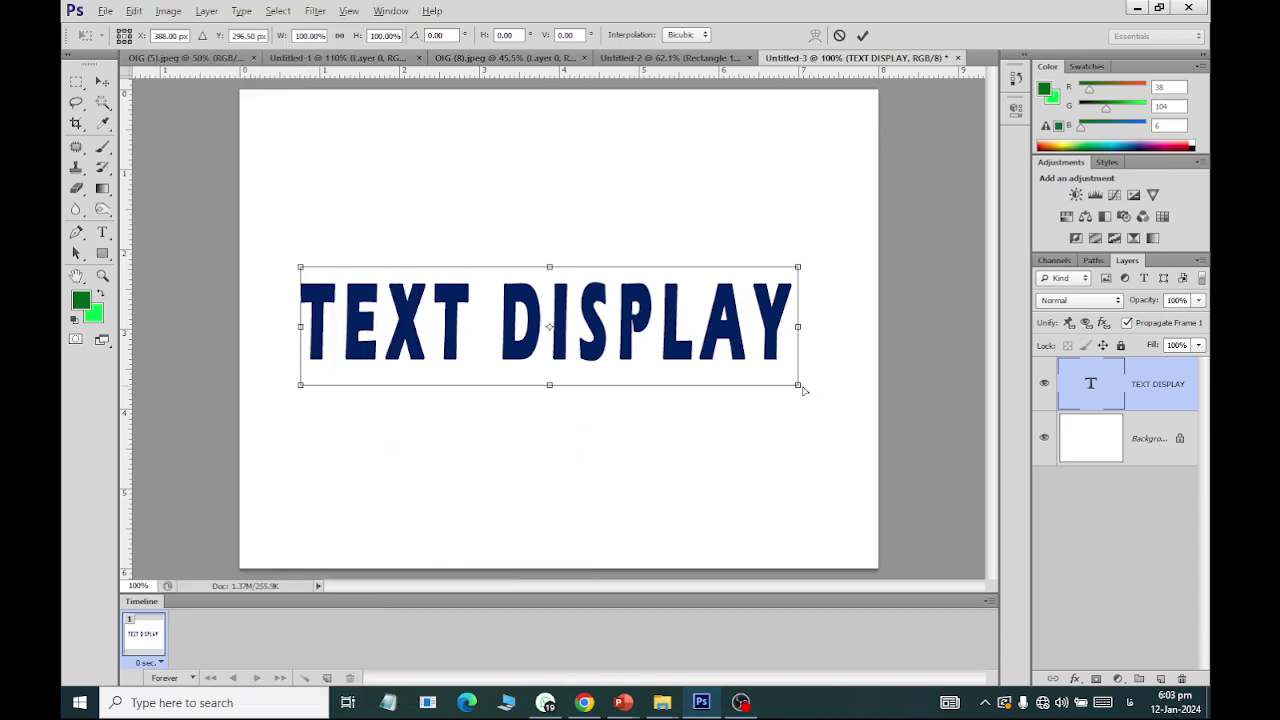
{"action": "left_click_drag", "start_coordinate": [798, 385], "coordinate": [872, 385]}
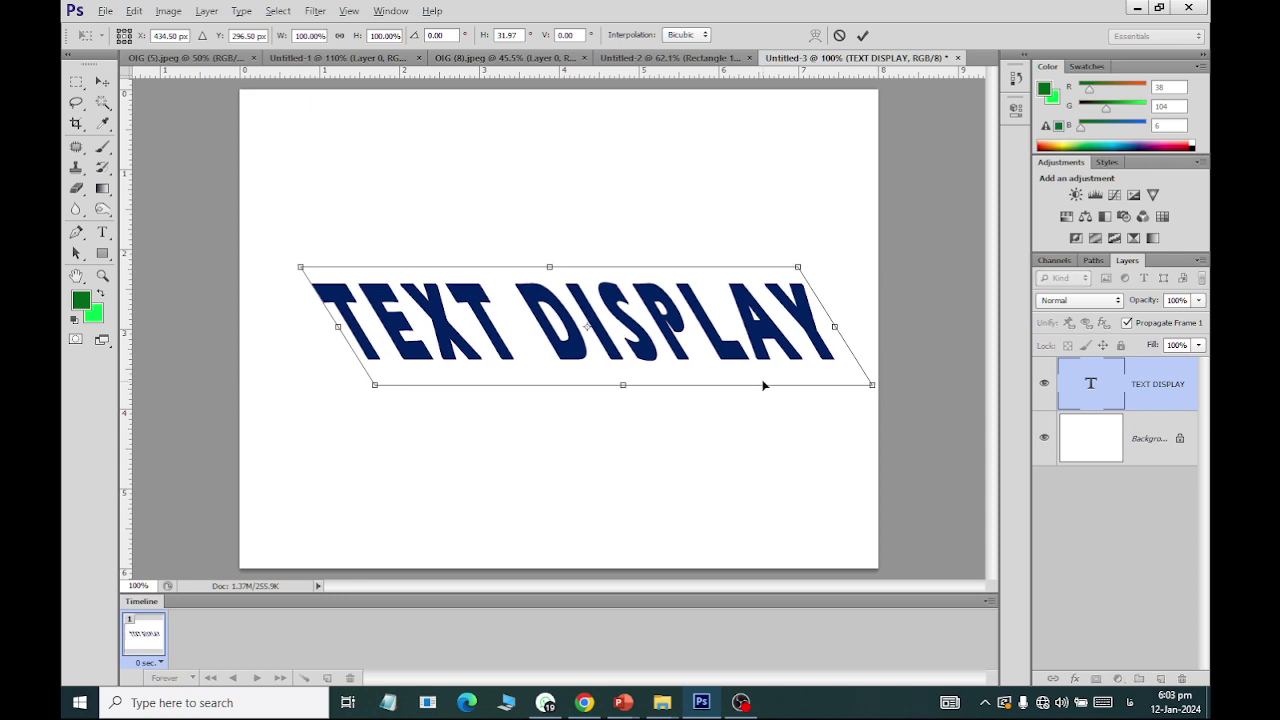
{"action": "left_click_drag", "start_coordinate": [379, 390], "coordinate": [305, 390]}
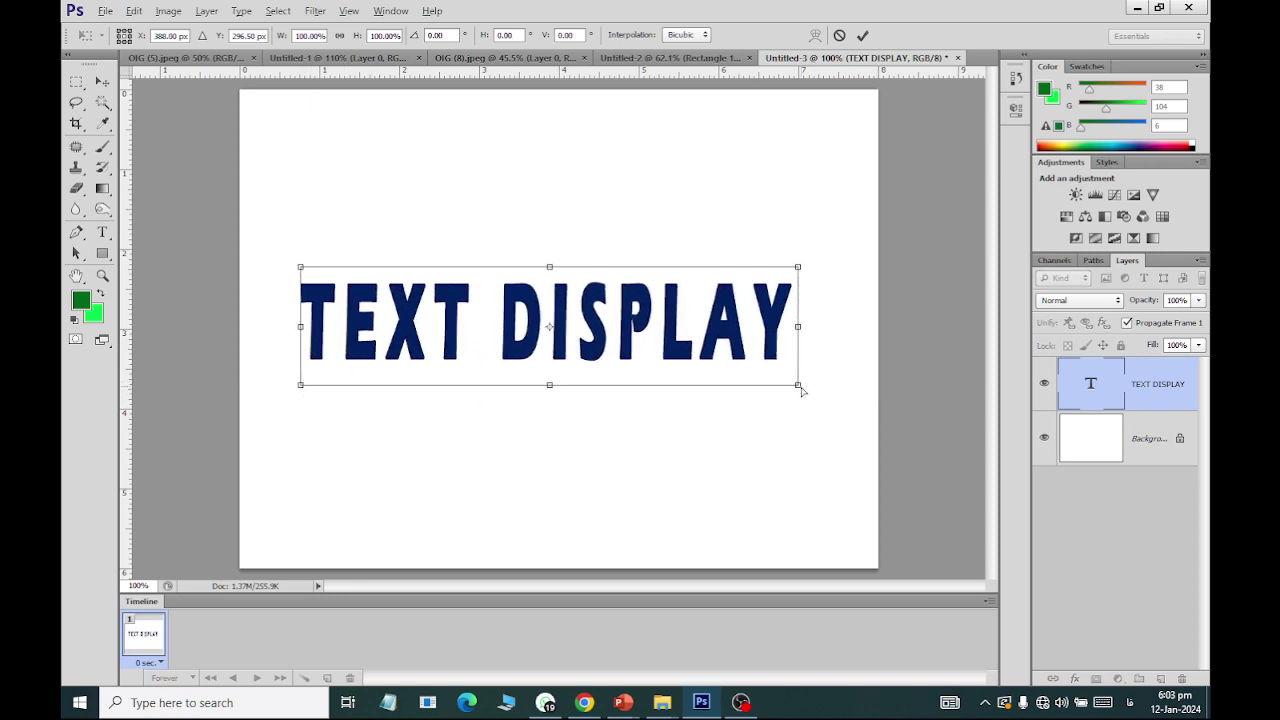
{"action": "left_click_drag", "start_coordinate": [798, 385], "coordinate": [861, 384]}
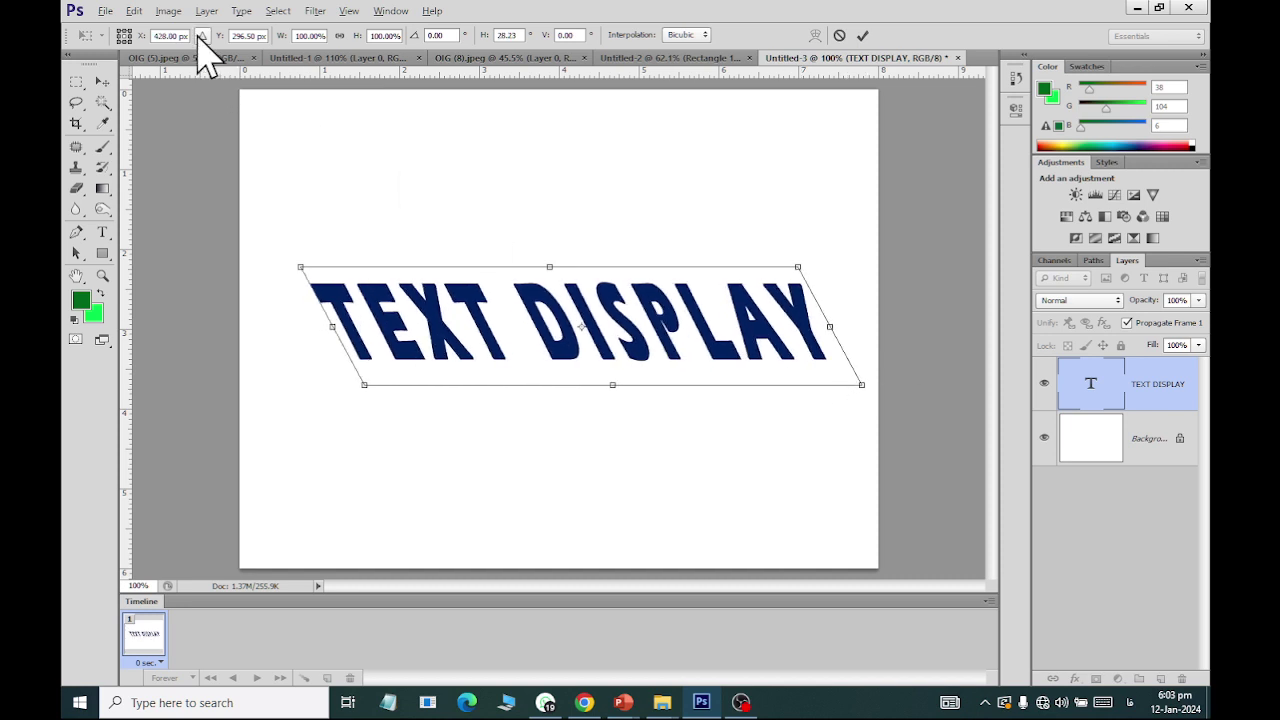
{"action": "left_click", "coordinate": [134, 10]}
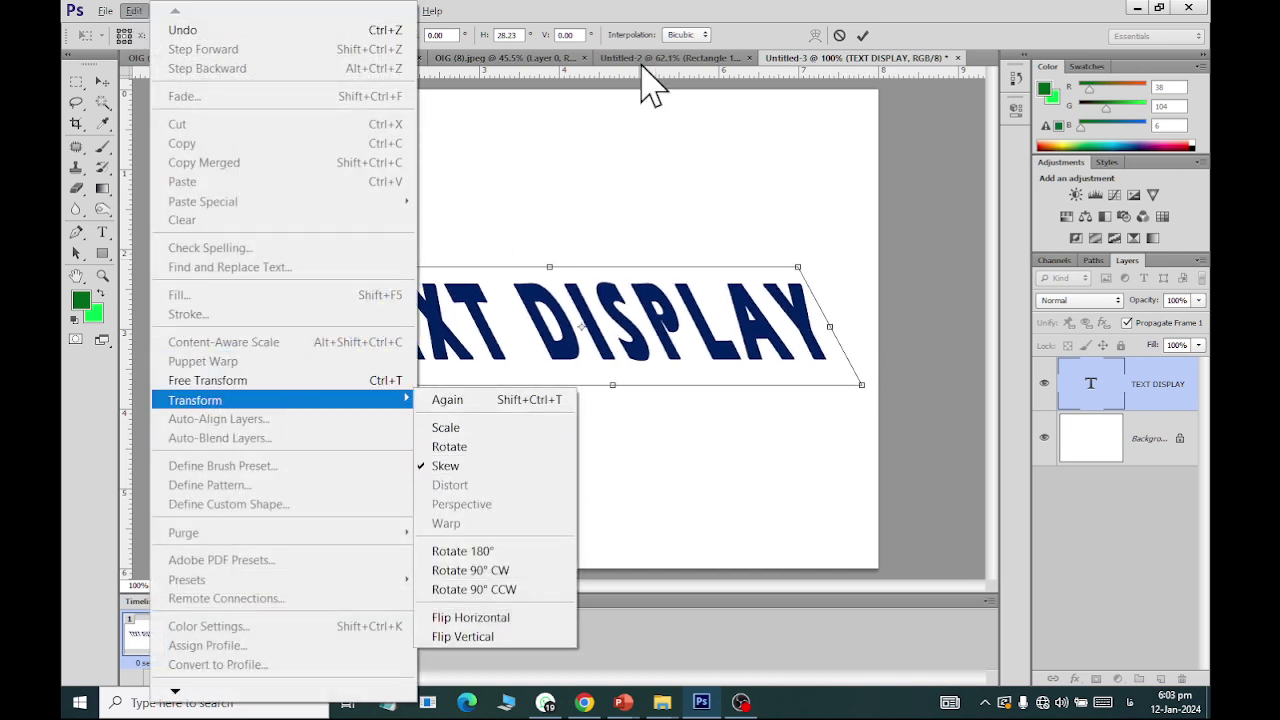
{"action": "left_click", "coordinate": [613, 258]}
{"action": "left_click_drag", "start_coordinate": [366, 388], "coordinate": [348, 362]}
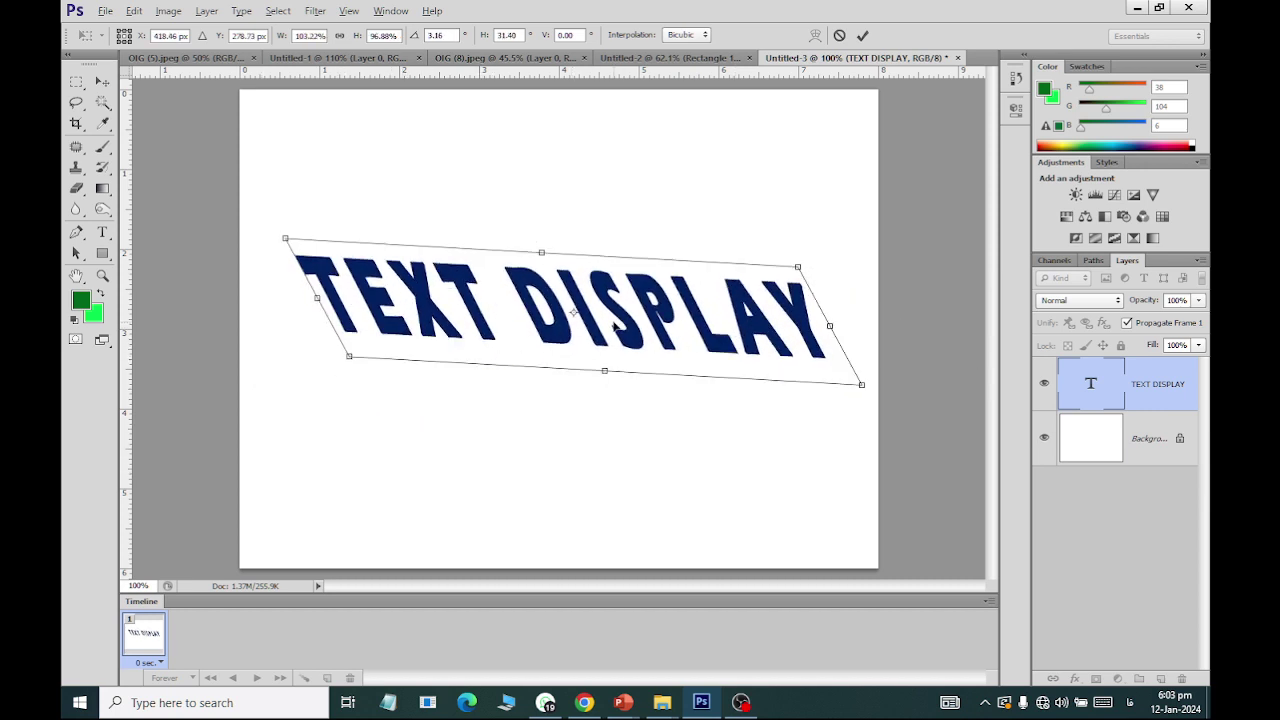
{"action": "left_click", "coordinate": [103, 81]}
{"action": "left_click", "coordinate": [555, 270]}
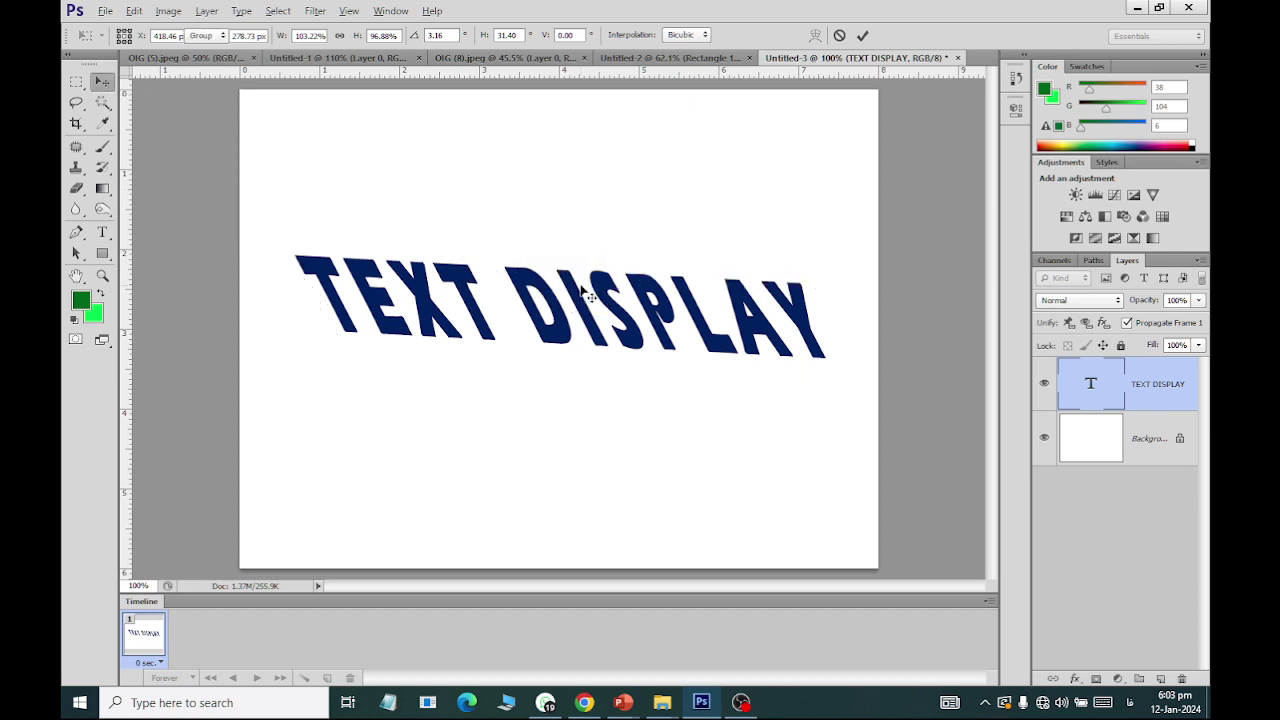
Step: Enable a red Color Overlay and a Drop Shadow on the text layer
{"action": "left_click", "coordinate": [1075, 678]}
{"action": "left_click", "coordinate": [1127, 488]}
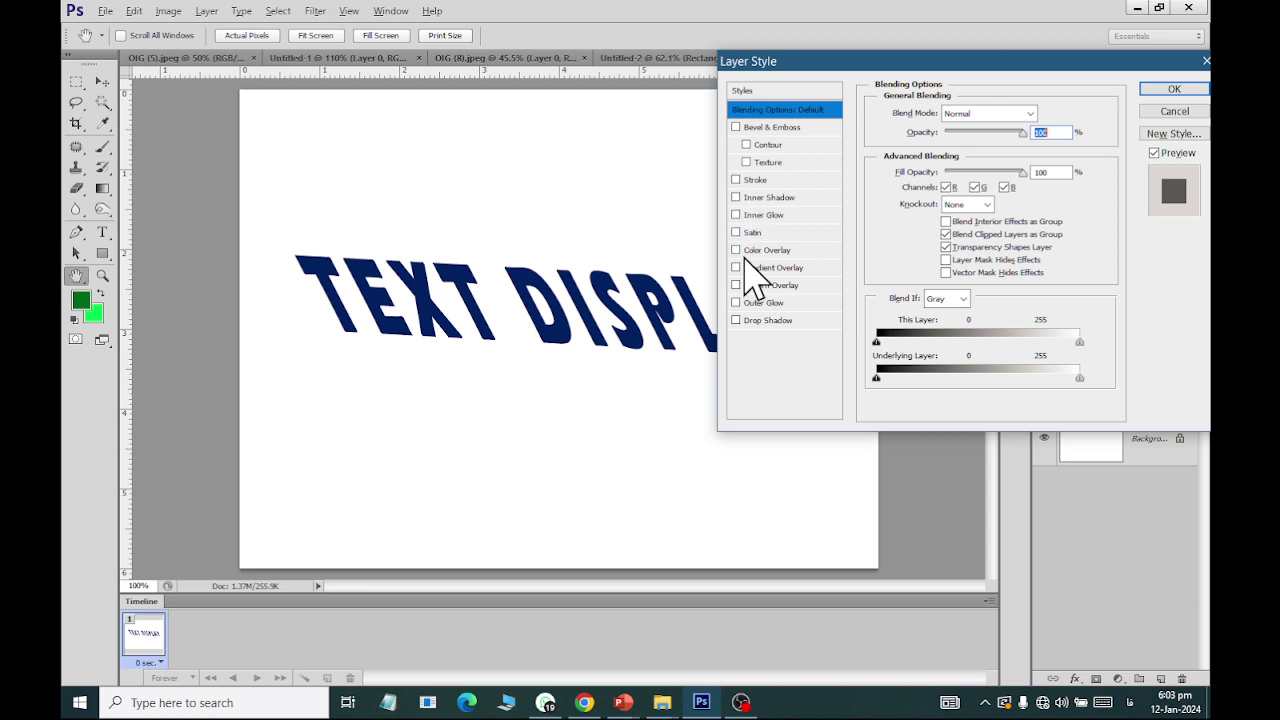
{"action": "left_click", "coordinate": [748, 251]}
{"action": "left_click", "coordinate": [762, 250]}
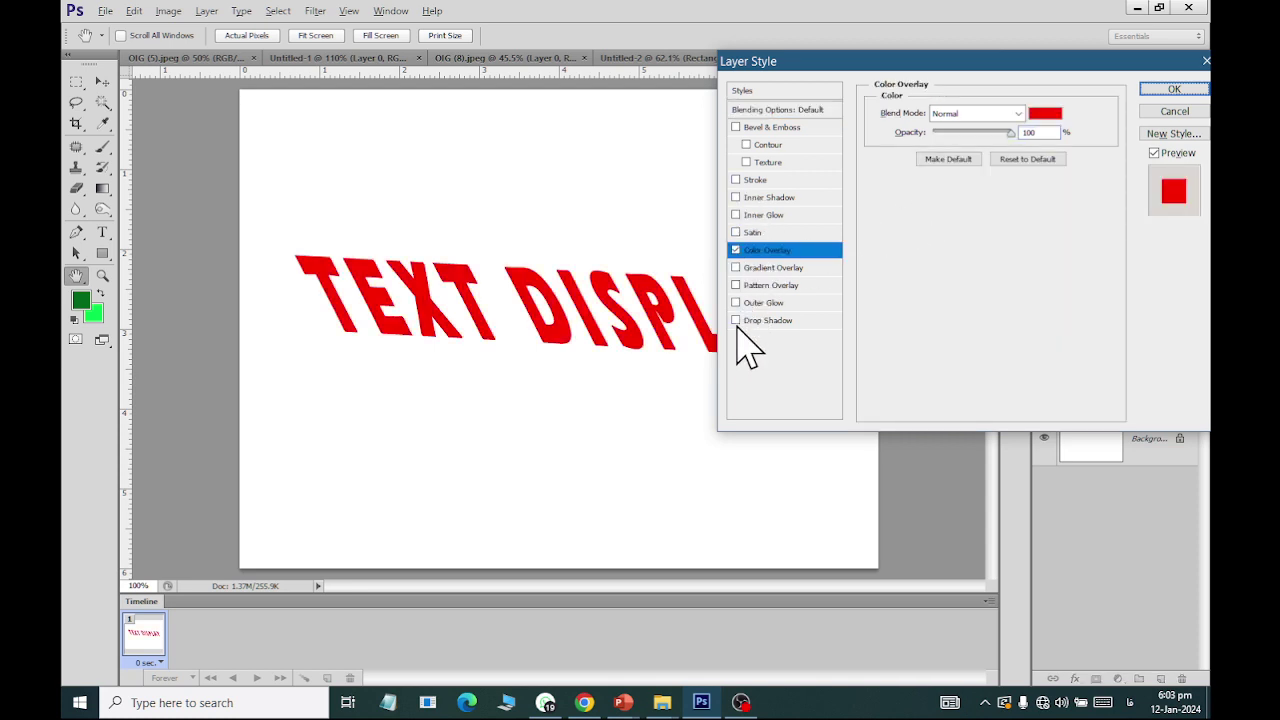
{"action": "left_click", "coordinate": [737, 321]}
{"action": "left_click", "coordinate": [789, 322]}
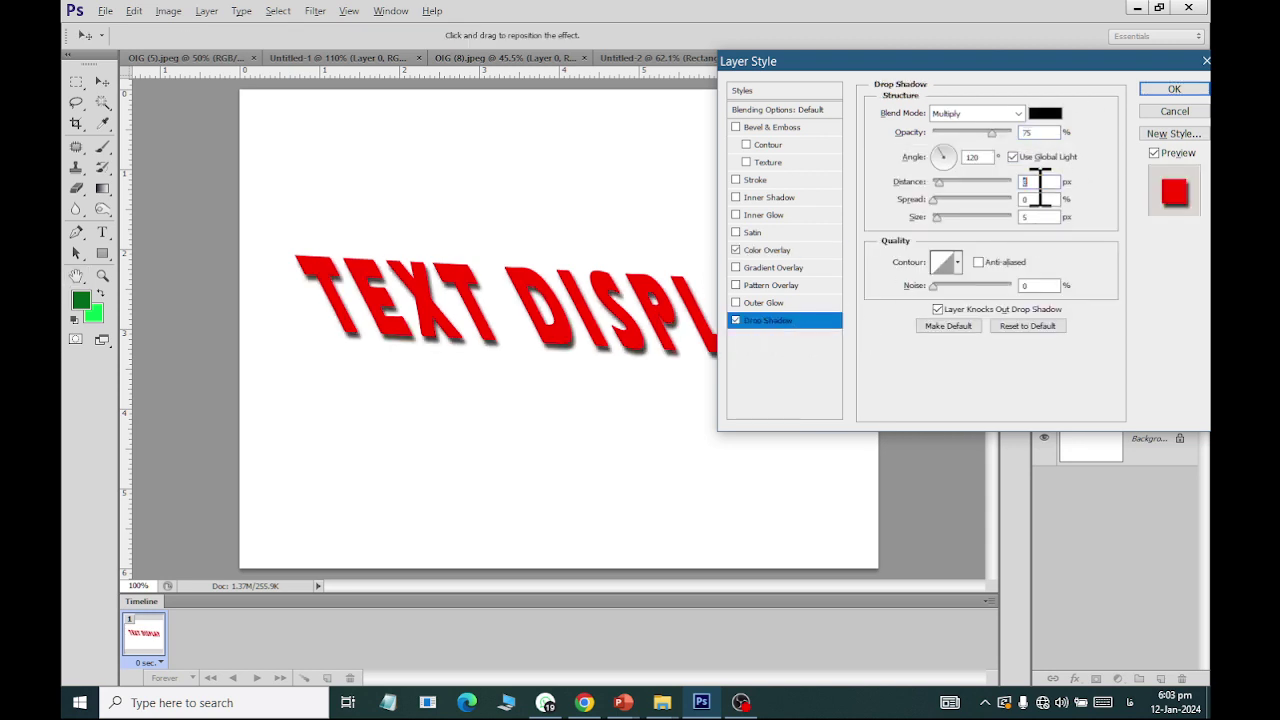
{"action": "left_click", "coordinate": [1172, 92]}
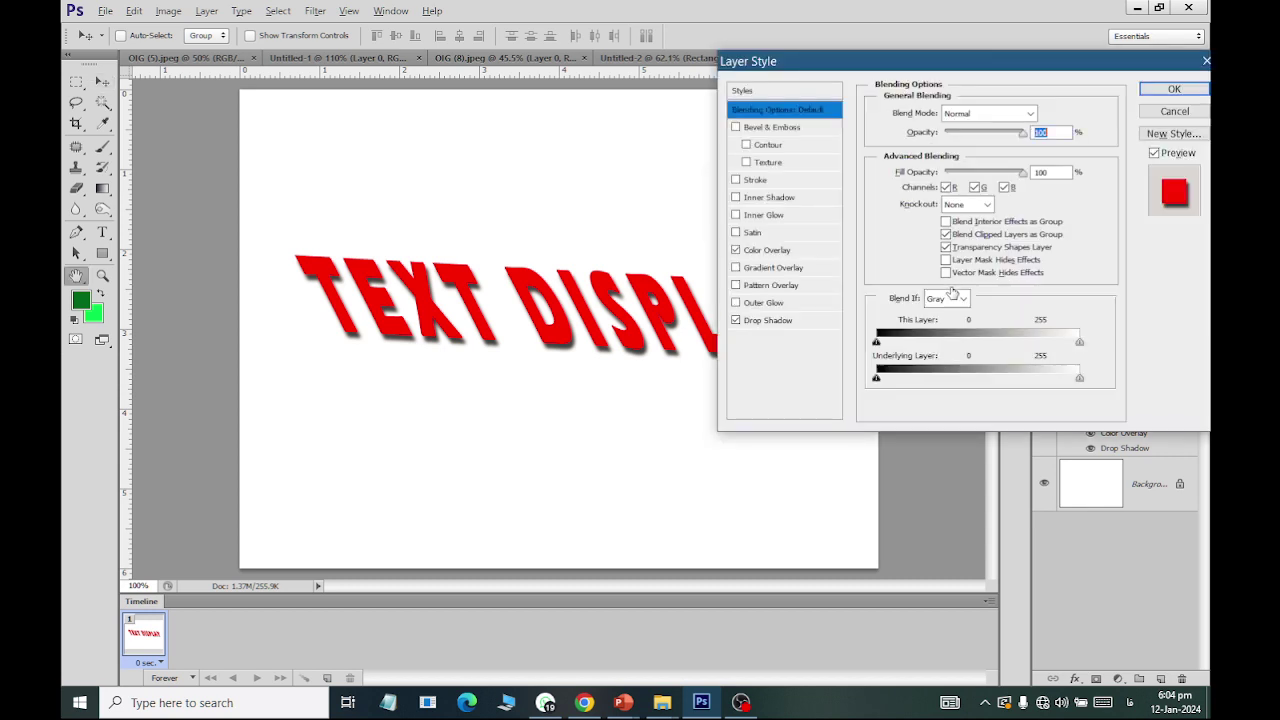
Step: Change the drop shadow to a -37° angle with a larger distance, and apply
{"action": "left_click", "coordinate": [776, 322]}
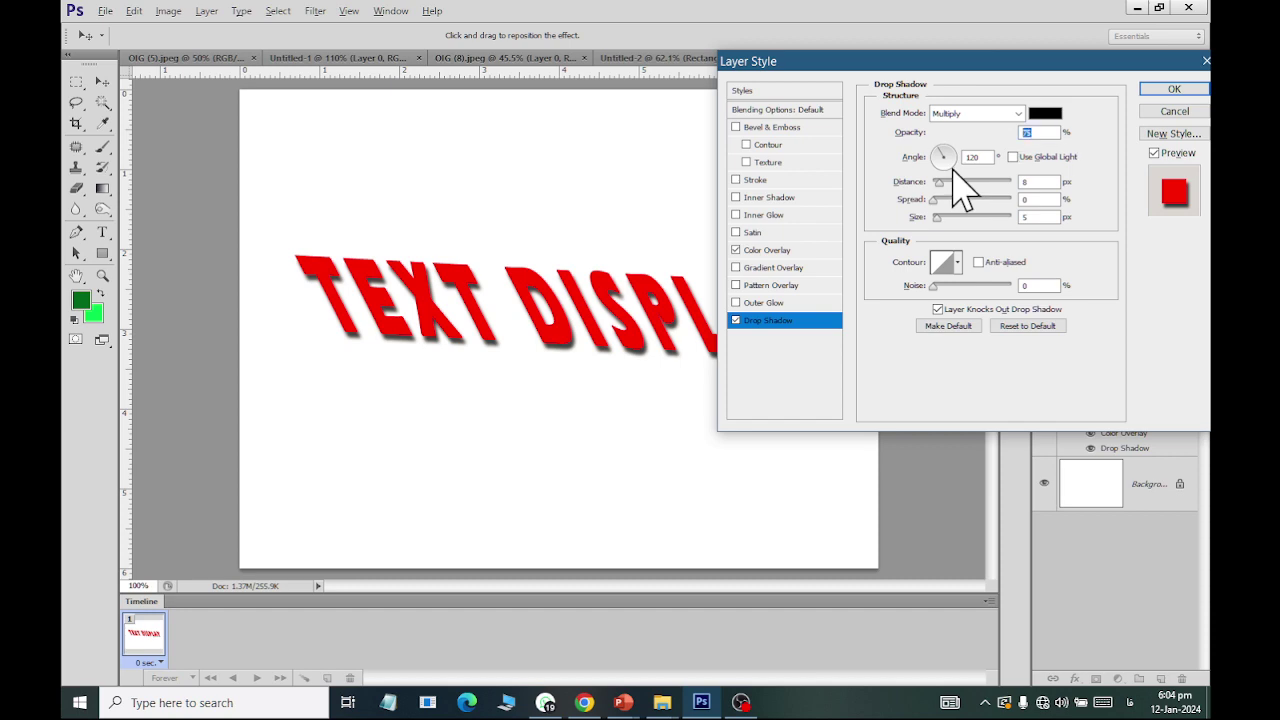
{"action": "left_click", "coordinate": [953, 170]}
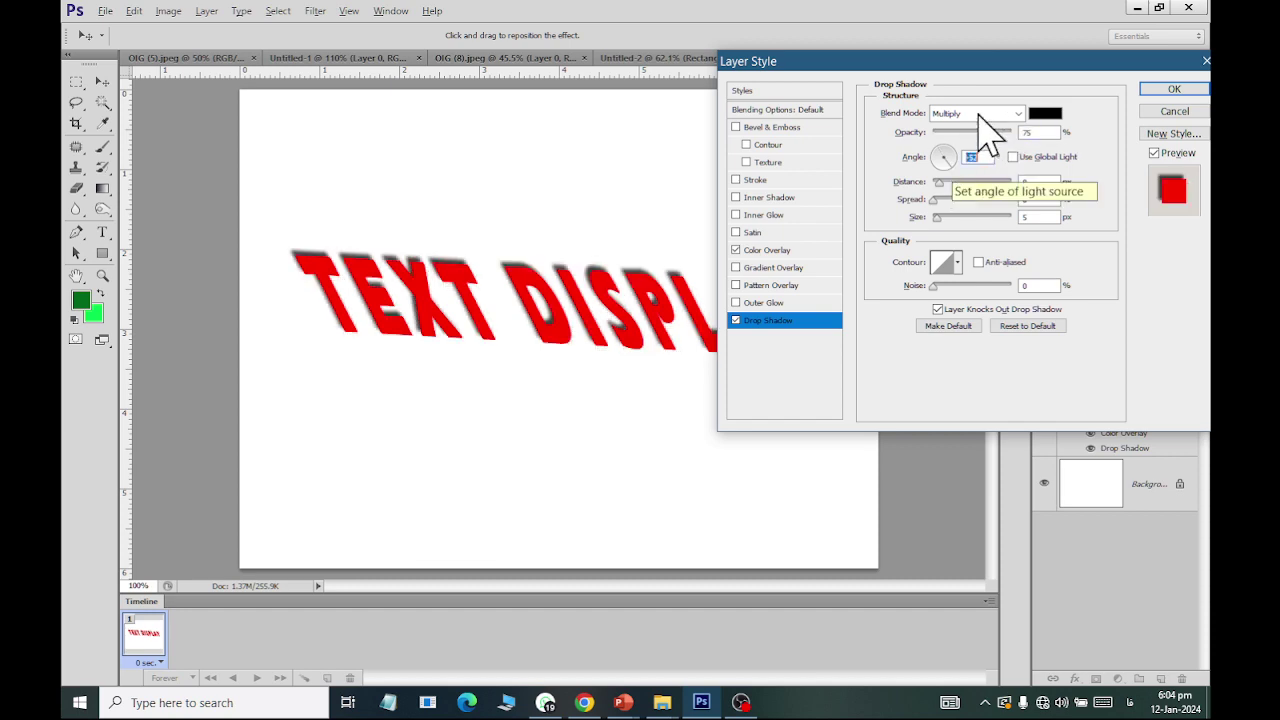
{"action": "left_click_drag", "start_coordinate": [949, 64], "coordinate": [924, 455]}
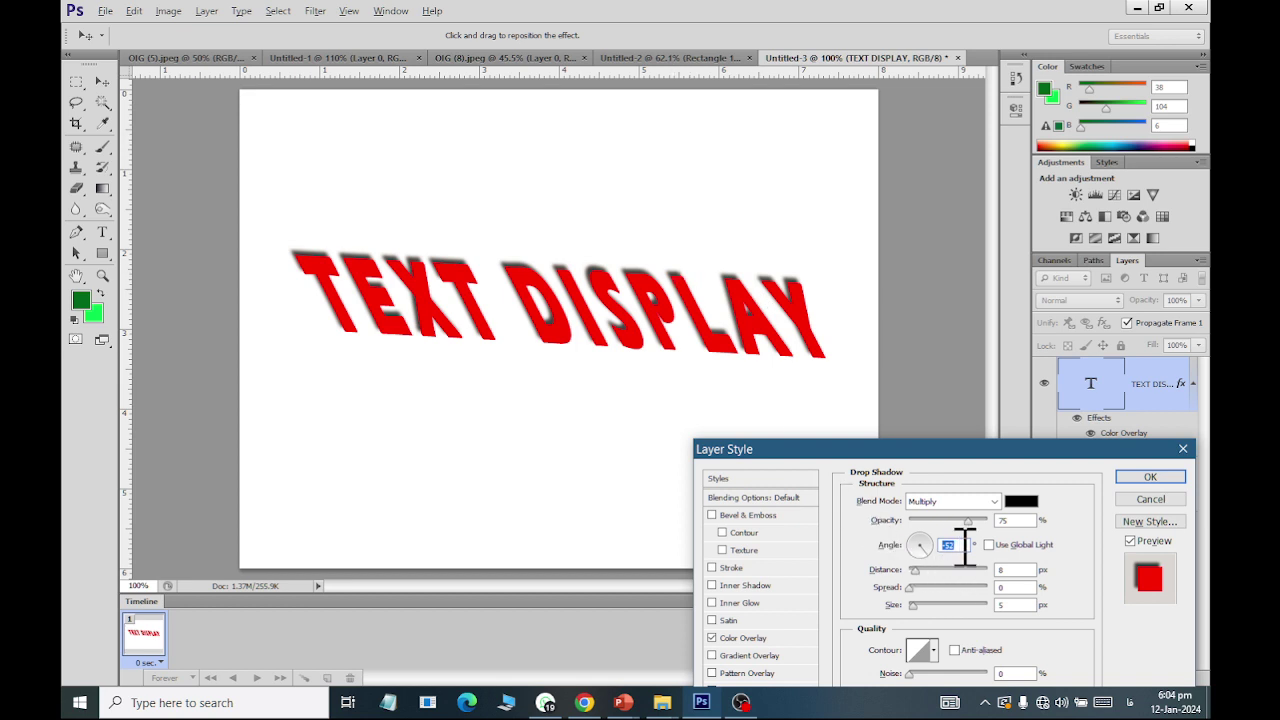
{"action": "key", "text": "Down"}
{"action": "key", "text": "Down"}
{"action": "key", "text": "Down"}
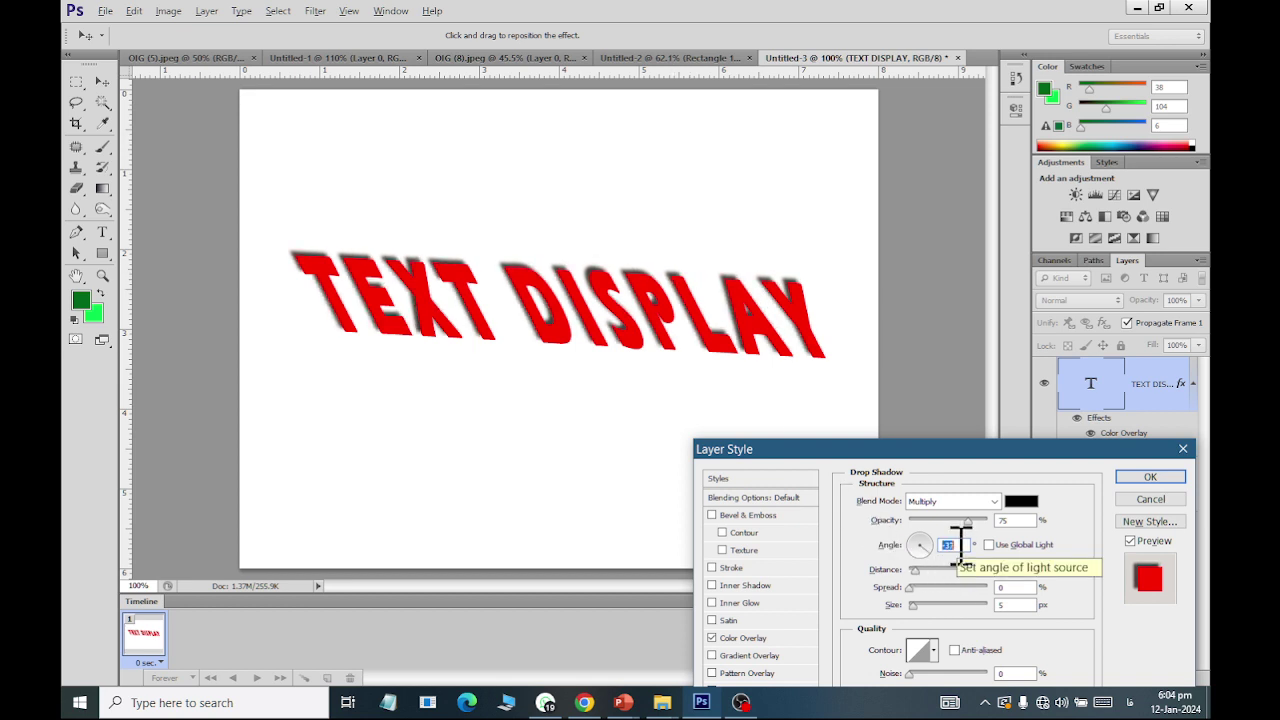
{"action": "left_click_drag", "start_coordinate": [914, 570], "coordinate": [920, 573]}
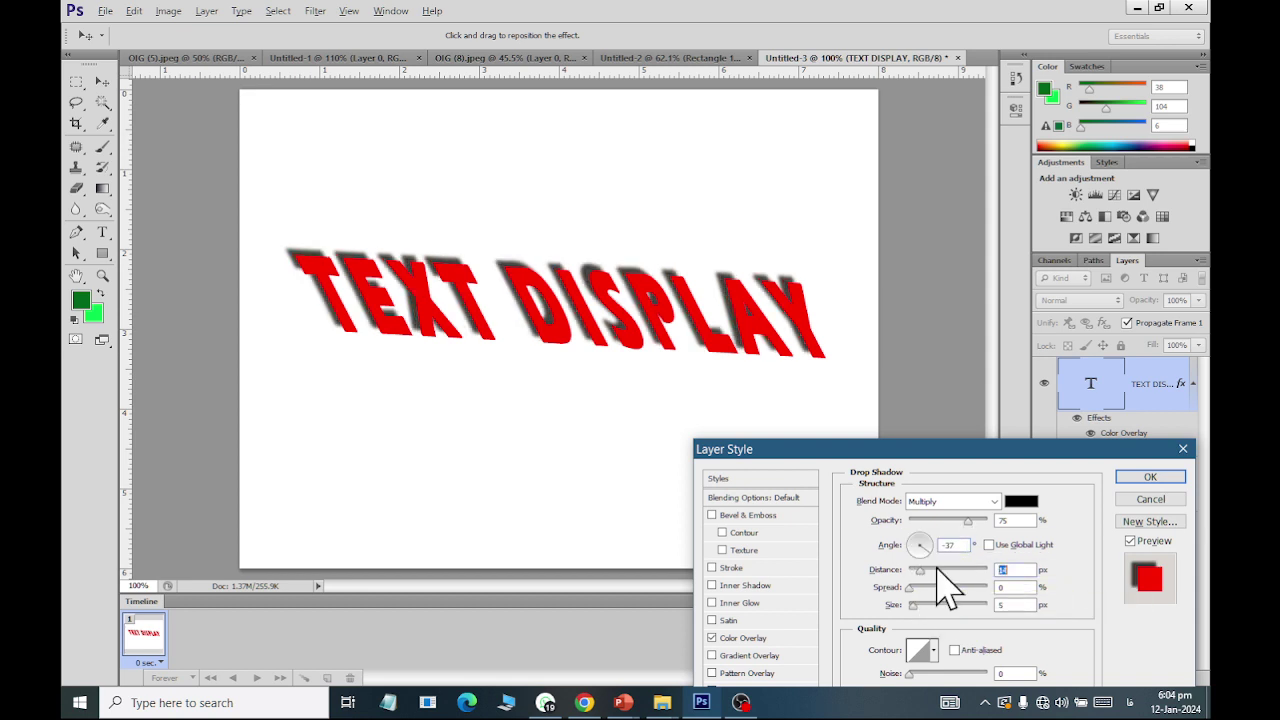
{"action": "left_click", "coordinate": [1150, 477]}
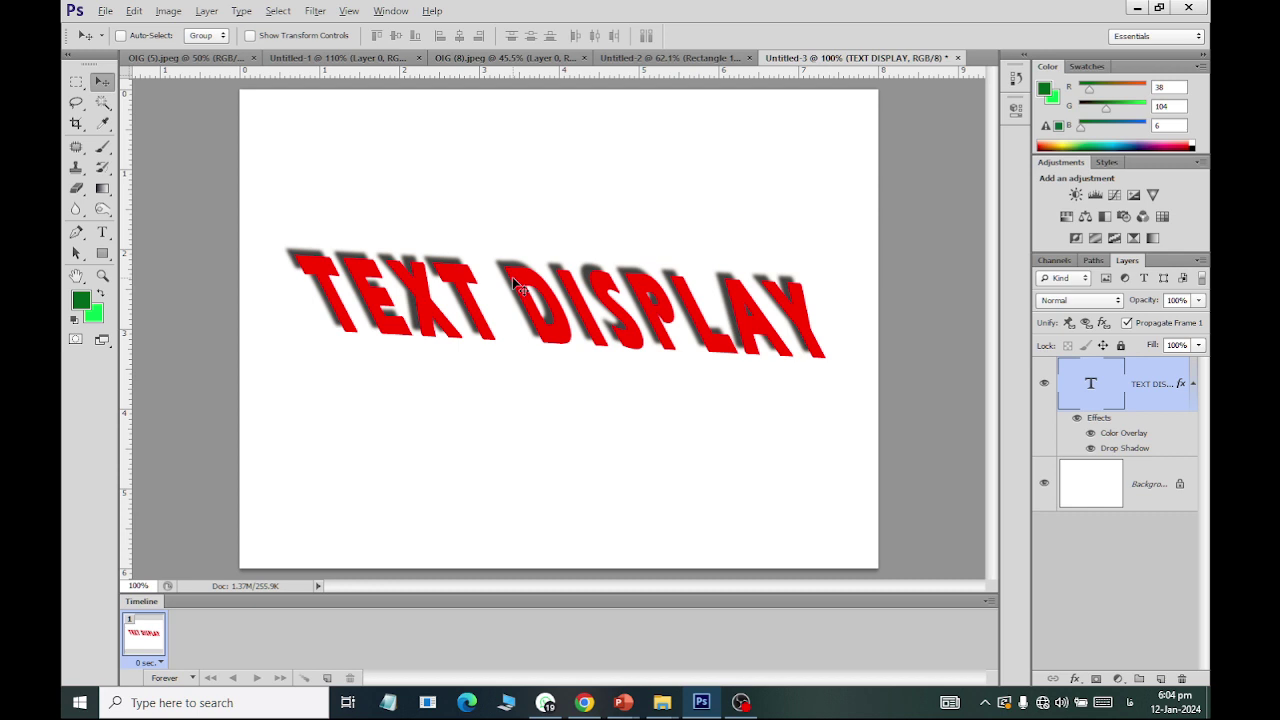
Step: In OIG (8).jpeg, start a Distort on the photo and pull its top-right corner down
{"action": "left_click", "coordinate": [345, 58]}
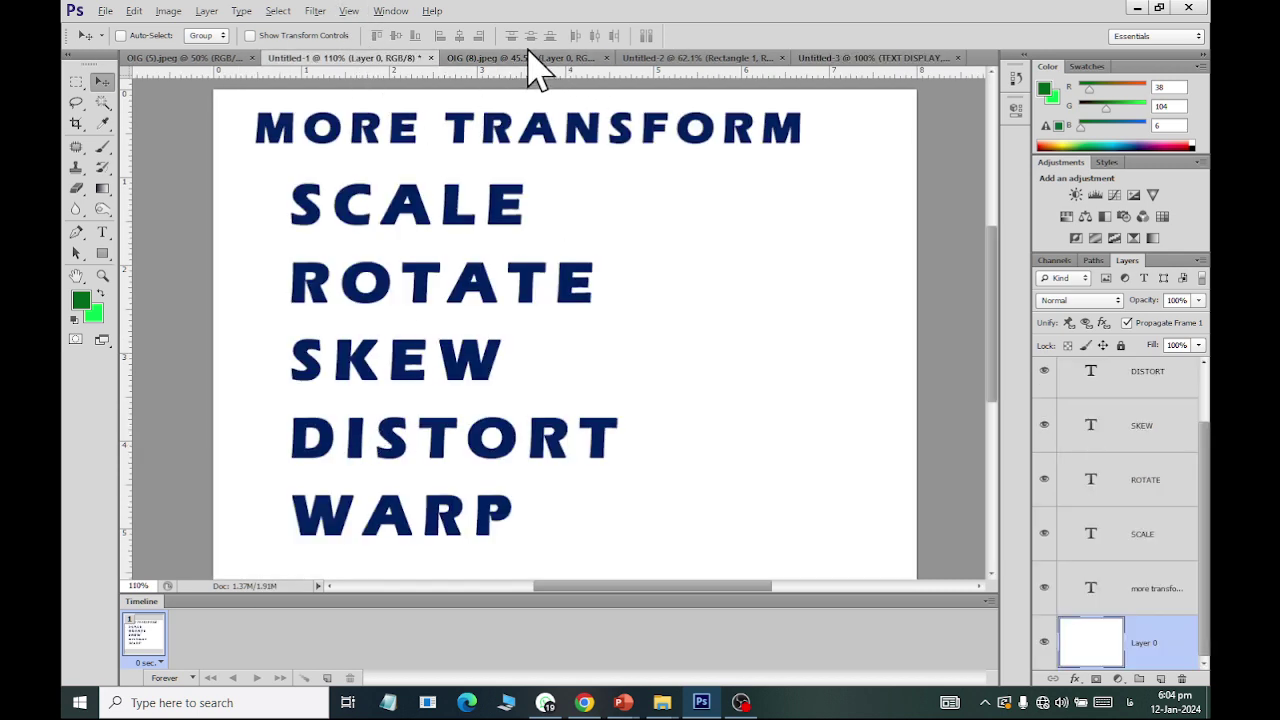
{"action": "left_click", "coordinate": [520, 58]}
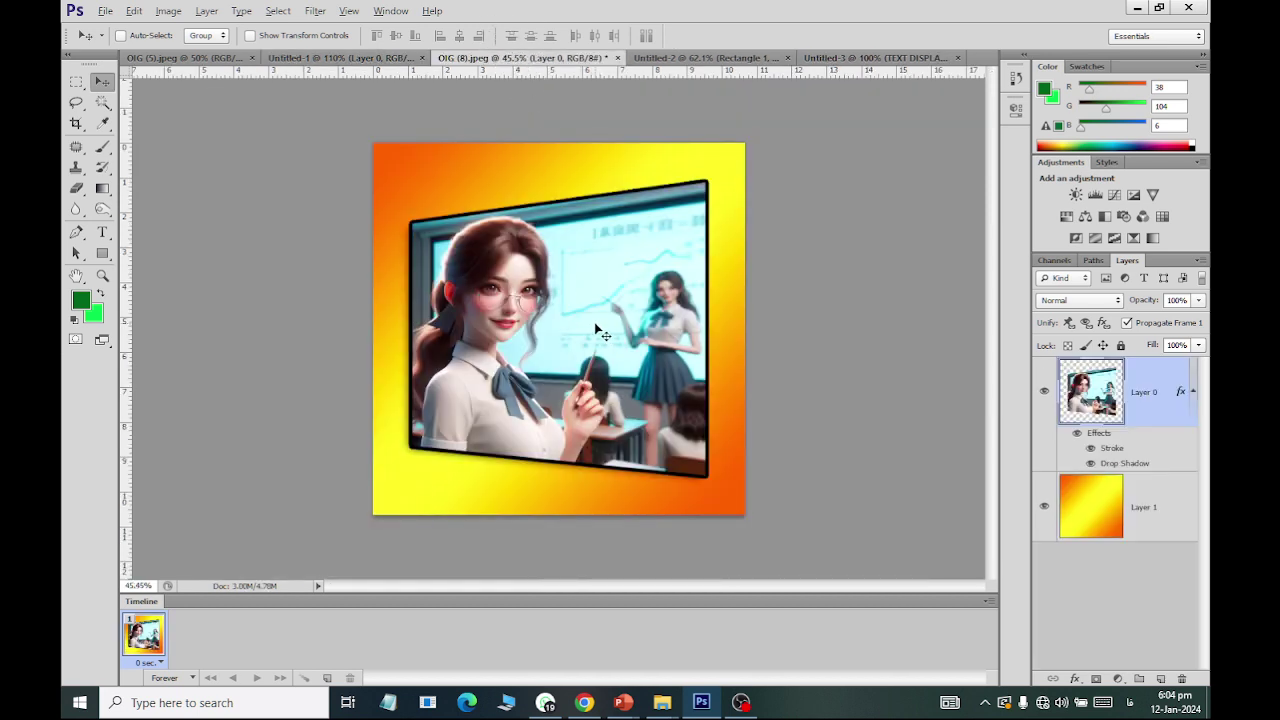
{"action": "left_click", "coordinate": [133, 10]}
{"action": "mouse_move", "coordinate": [195, 399]}
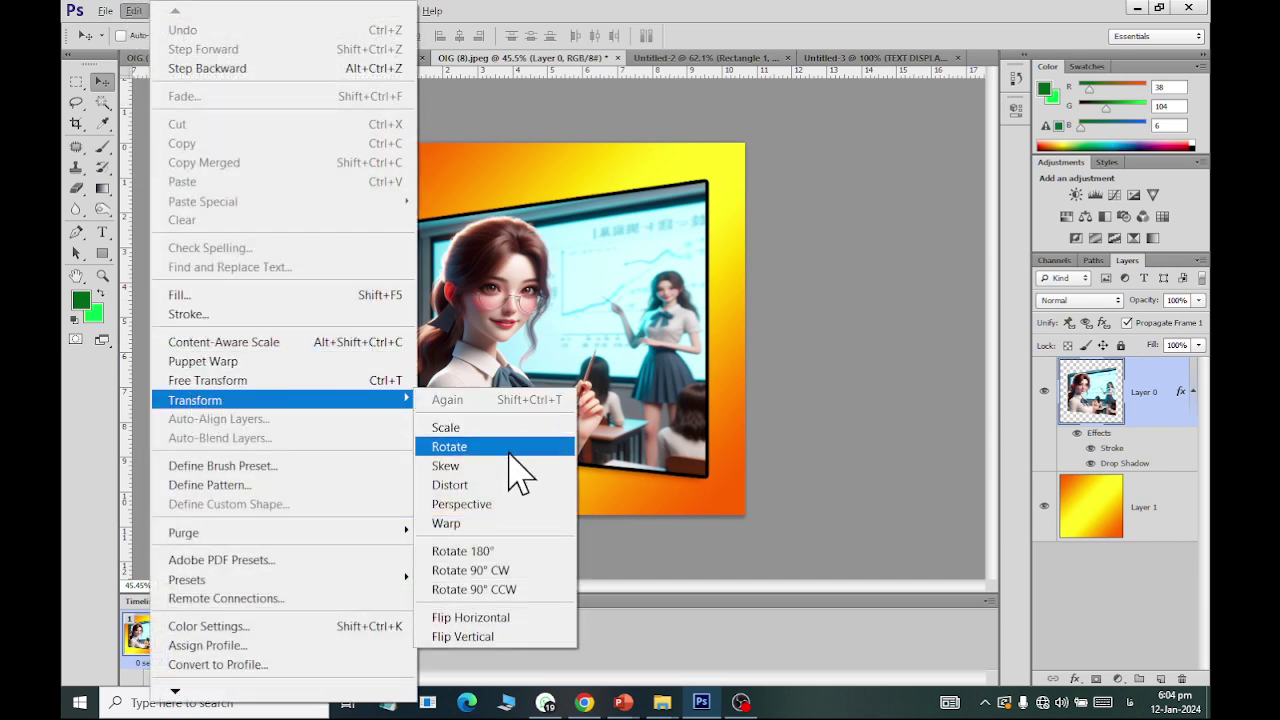
{"action": "left_click", "coordinate": [517, 500]}
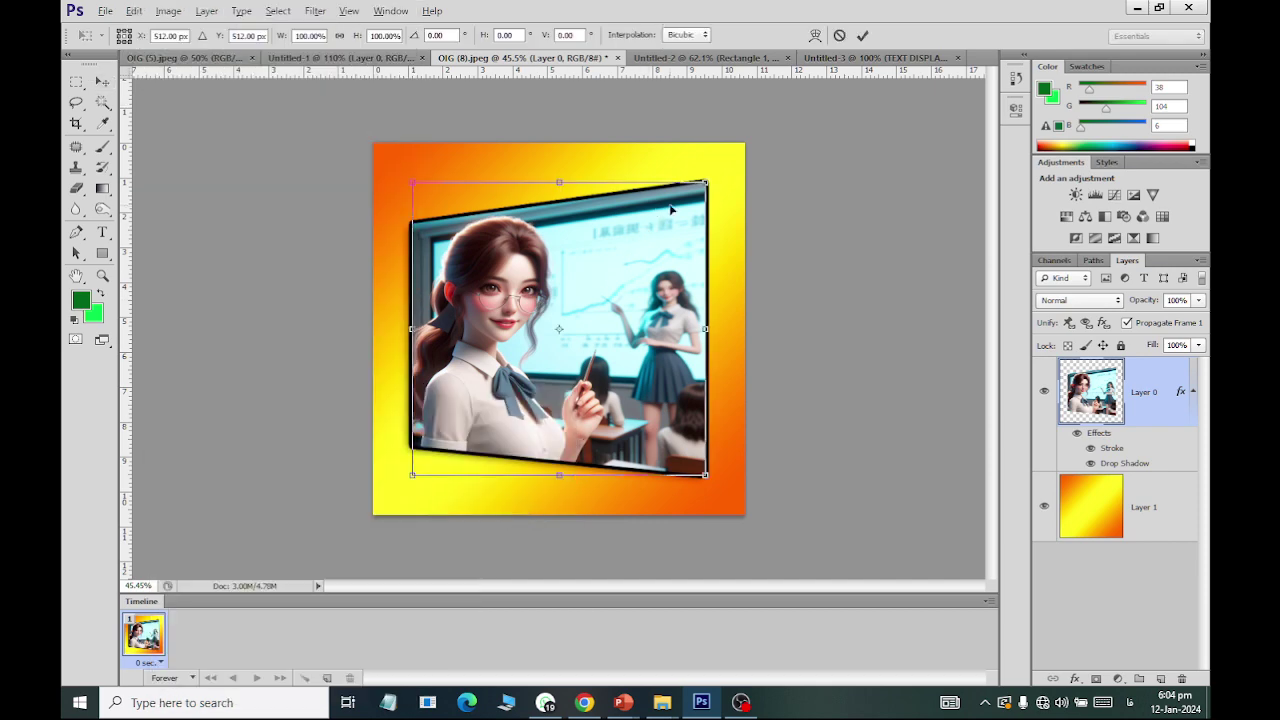
{"action": "left_click_drag", "start_coordinate": [706, 184], "coordinate": [636, 318]}
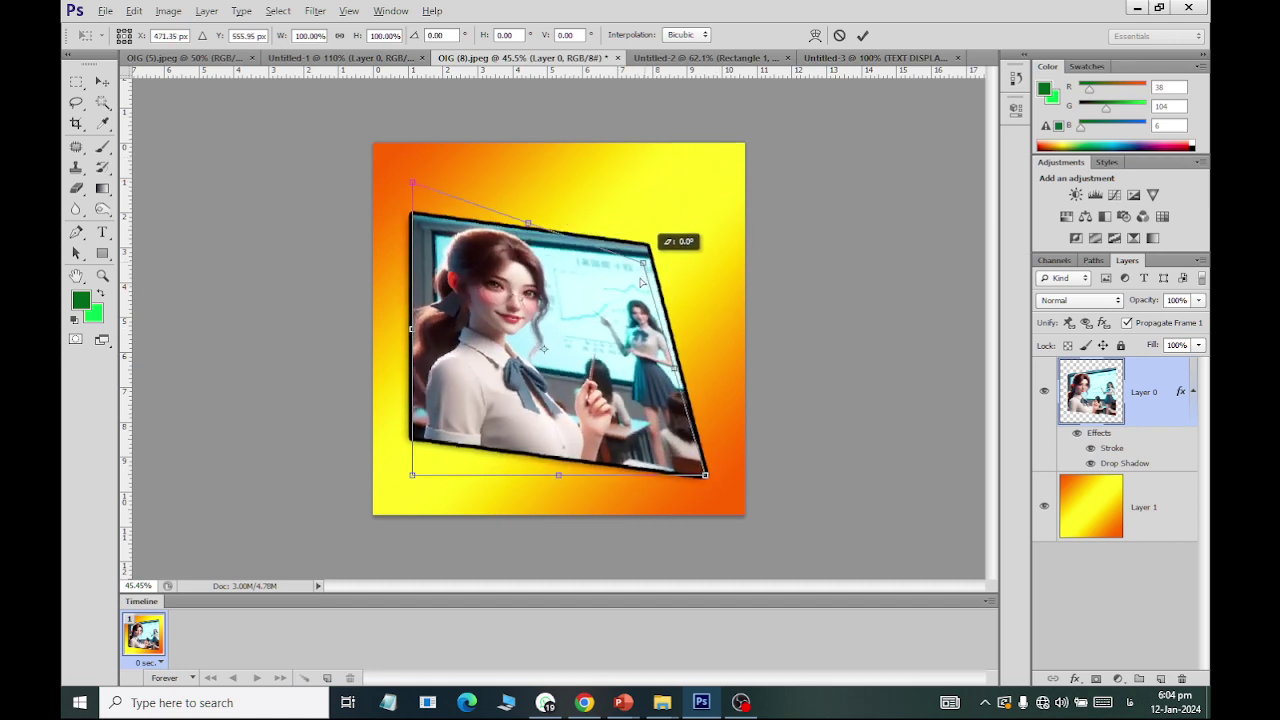
{"action": "left_click_drag", "start_coordinate": [636, 318], "coordinate": [637, 287]}
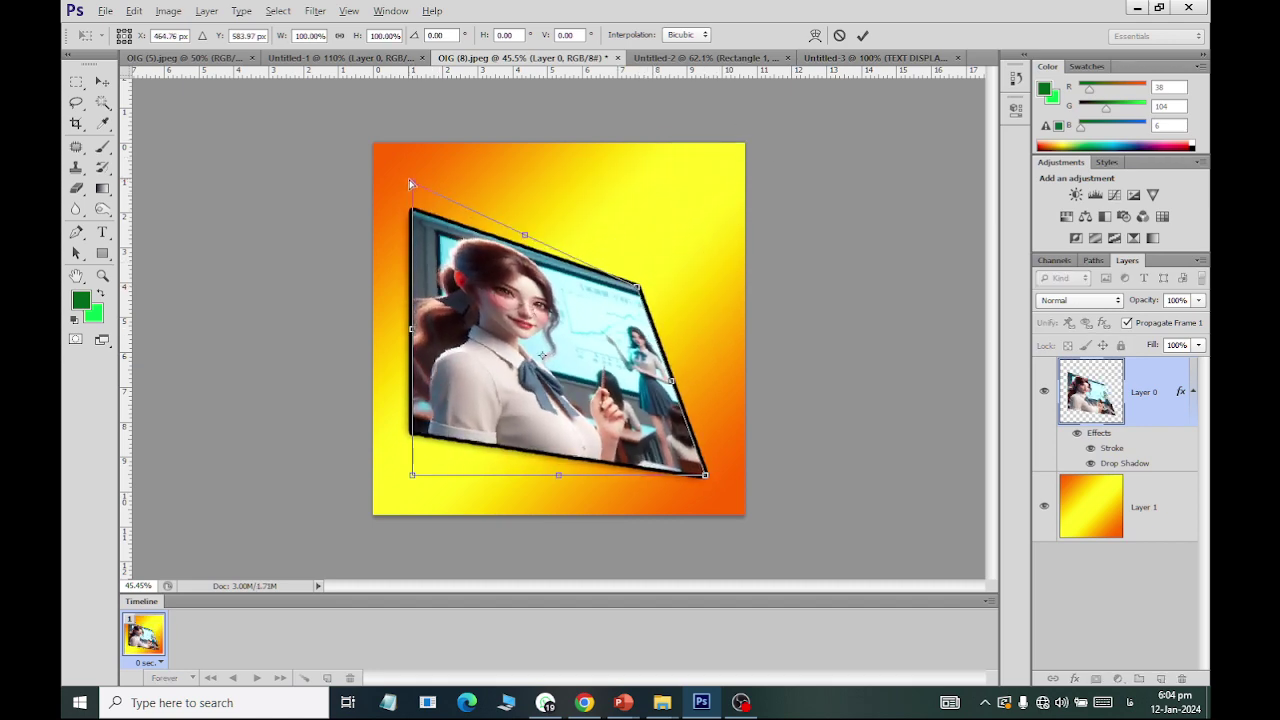
Step: Reposition the other corners, apply the perspective distortion, and return to Untitled-2
{"action": "left_click_drag", "start_coordinate": [410, 184], "coordinate": [407, 213]}
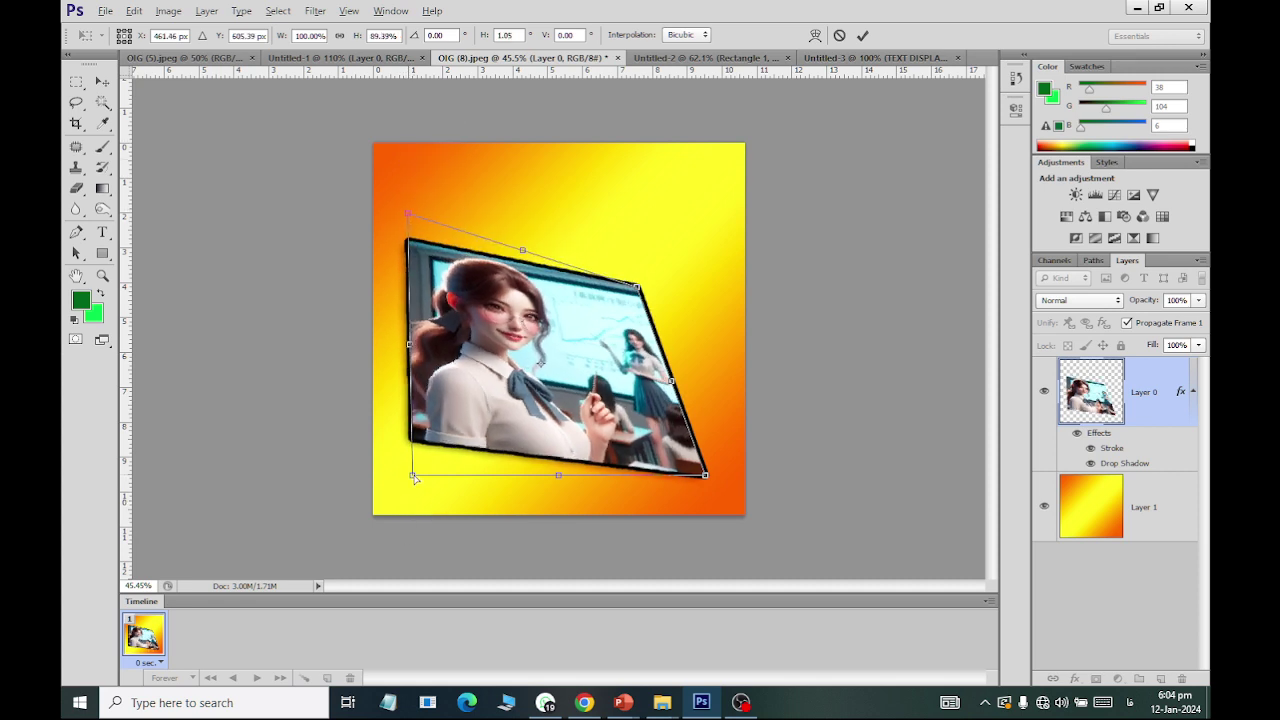
{"action": "left_click_drag", "start_coordinate": [414, 479], "coordinate": [454, 407]}
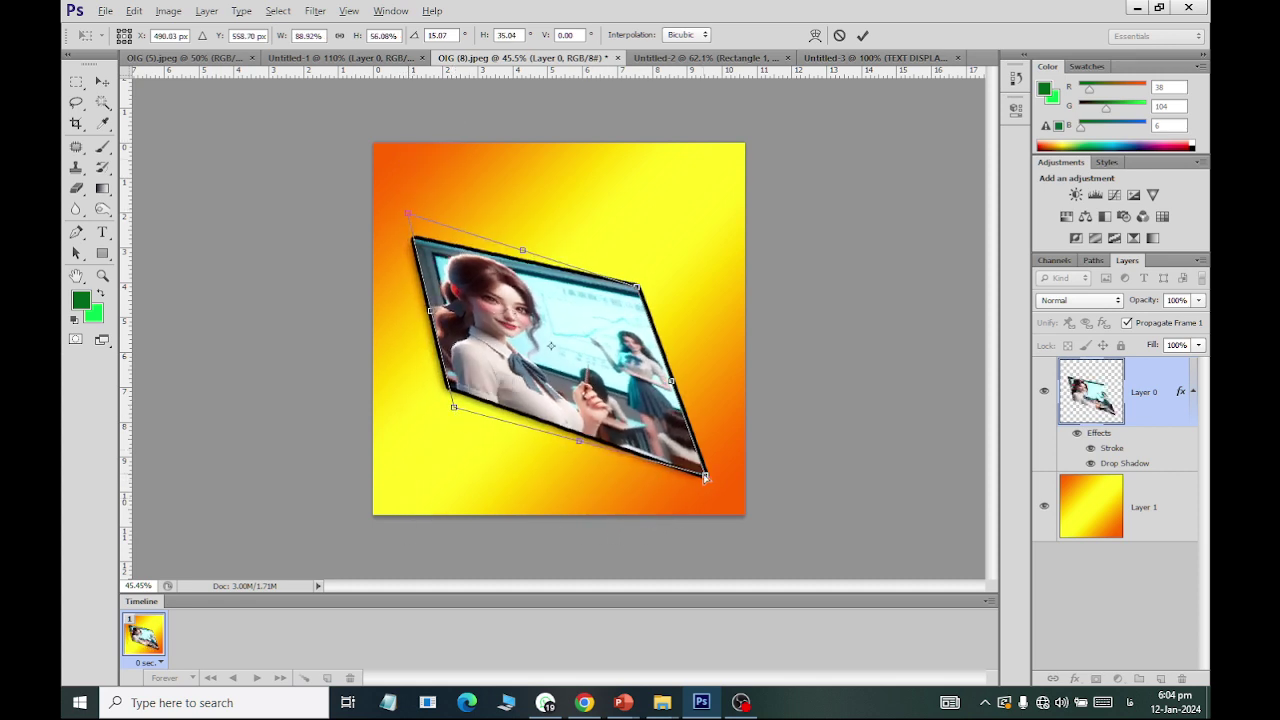
{"action": "left_click_drag", "start_coordinate": [705, 477], "coordinate": [706, 468]}
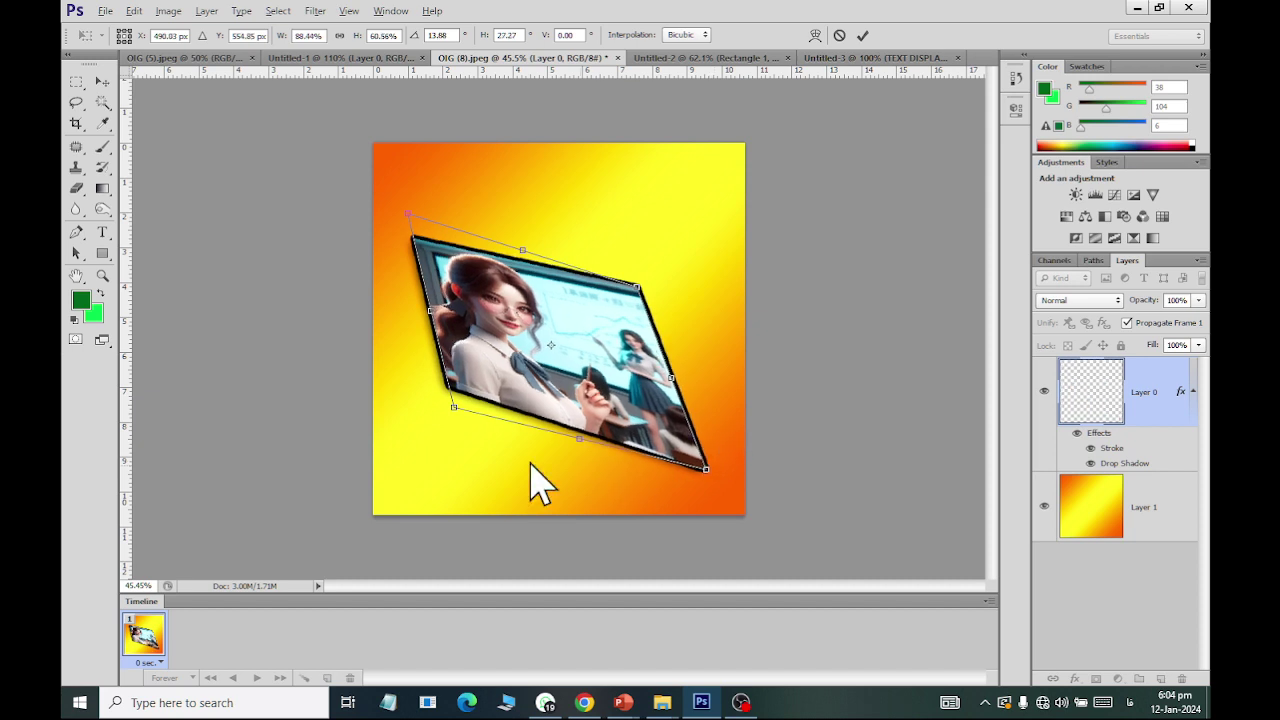
{"action": "left_click_drag", "start_coordinate": [454, 407], "coordinate": [390, 512]}
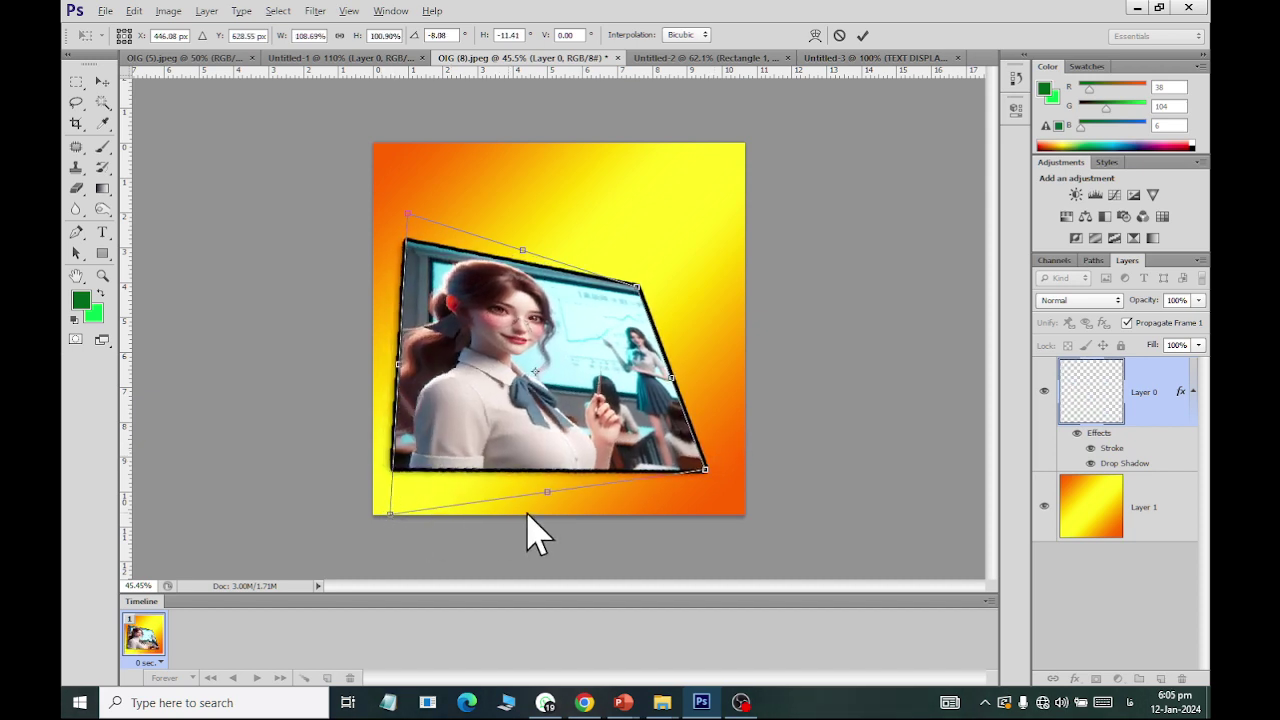
{"action": "left_click", "coordinate": [103, 81]}
{"action": "left_click", "coordinate": [560, 269]}
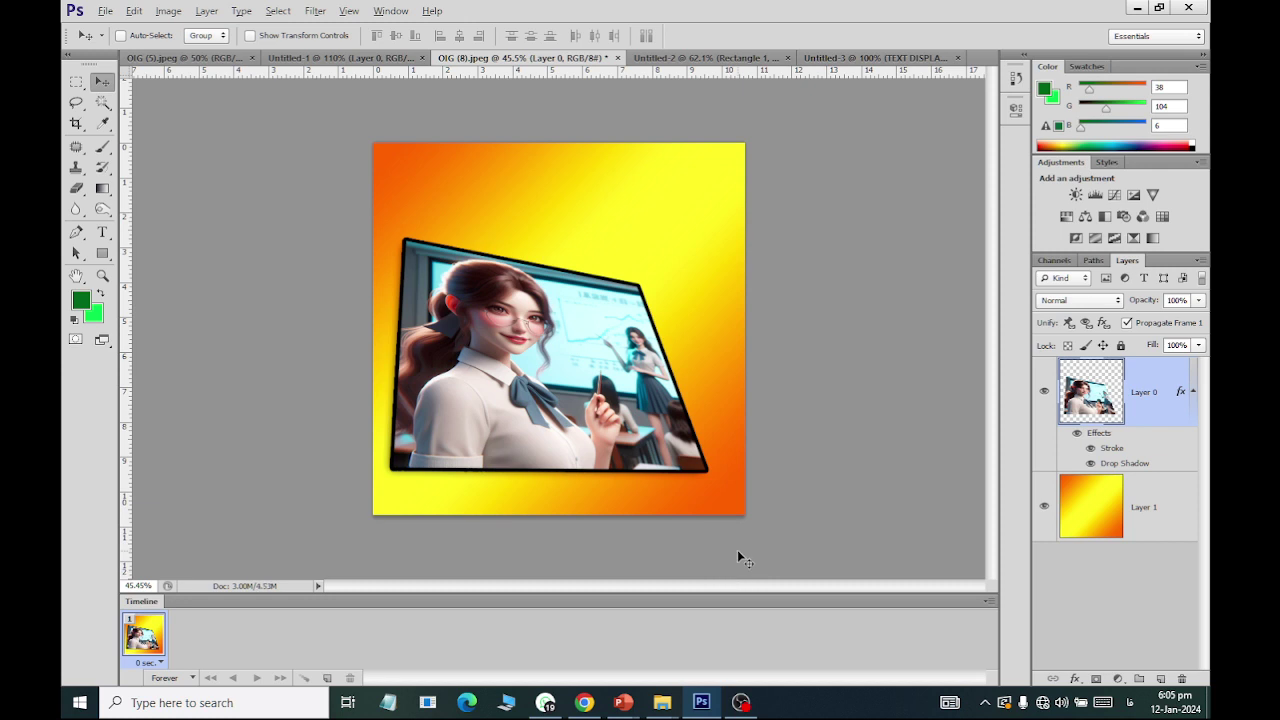
{"action": "left_click", "coordinate": [133, 10]}
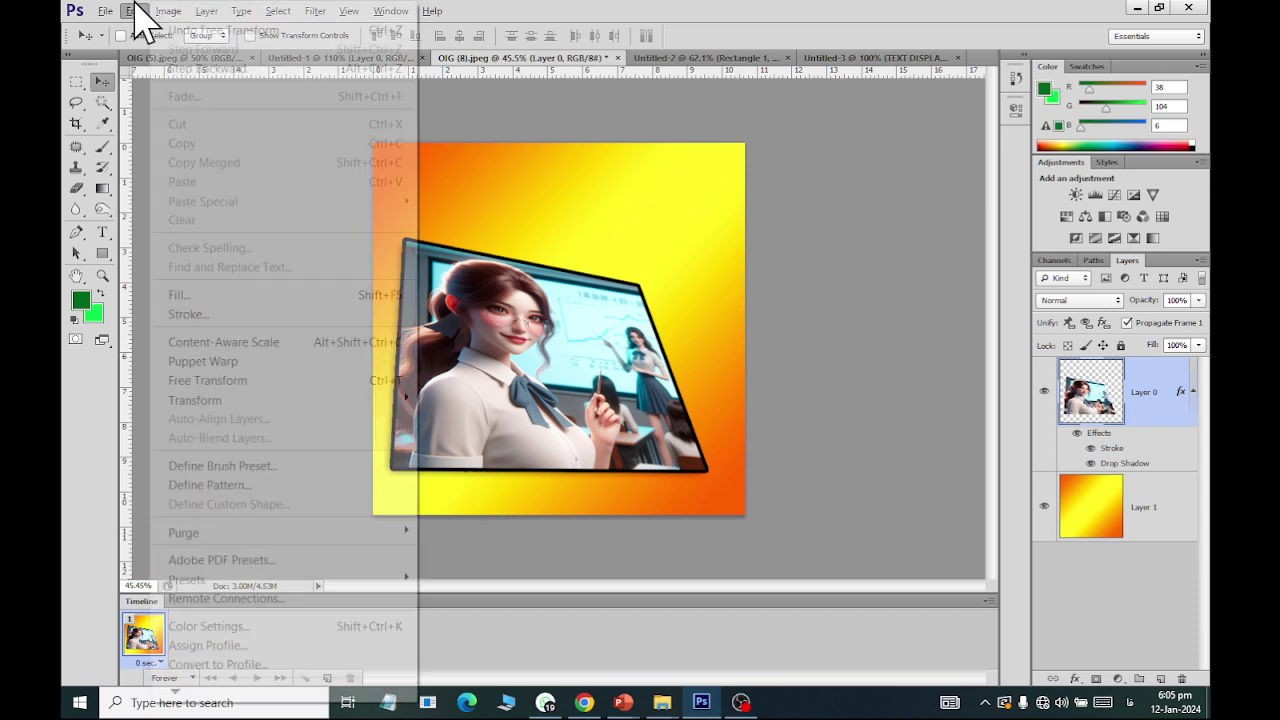
{"action": "mouse_move", "coordinate": [195, 399]}
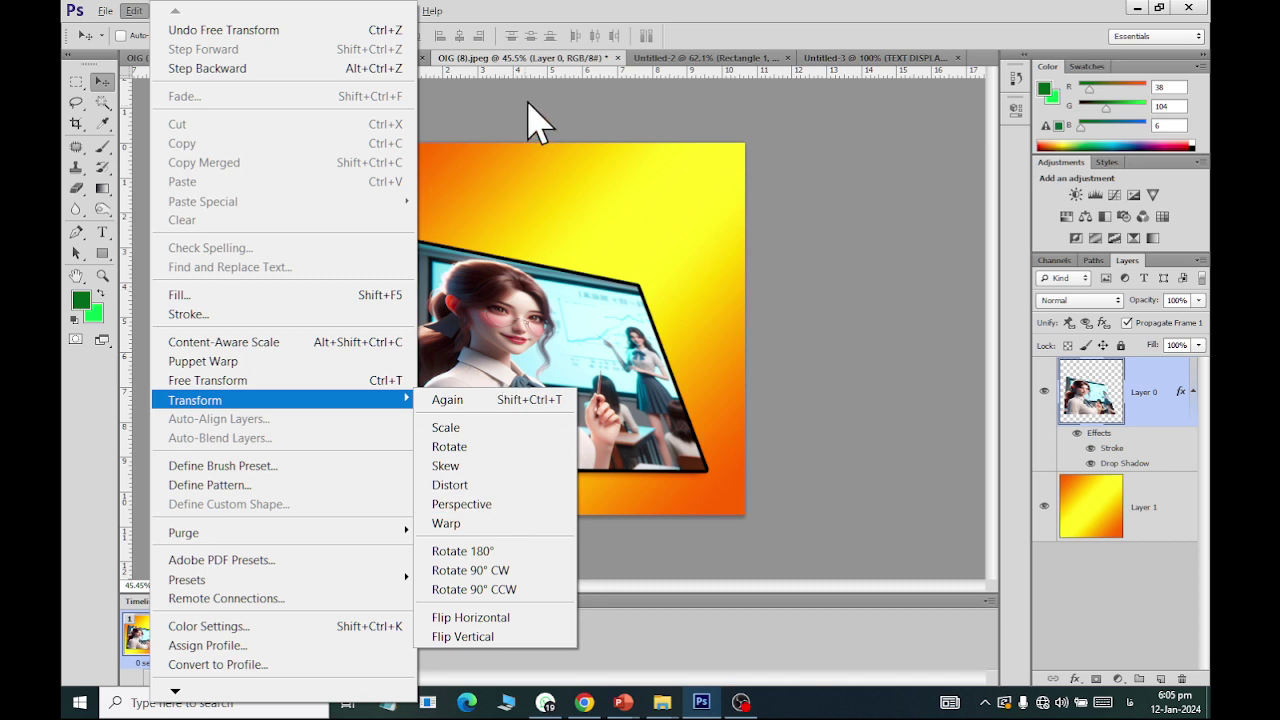
{"action": "left_click", "coordinate": [658, 57]}
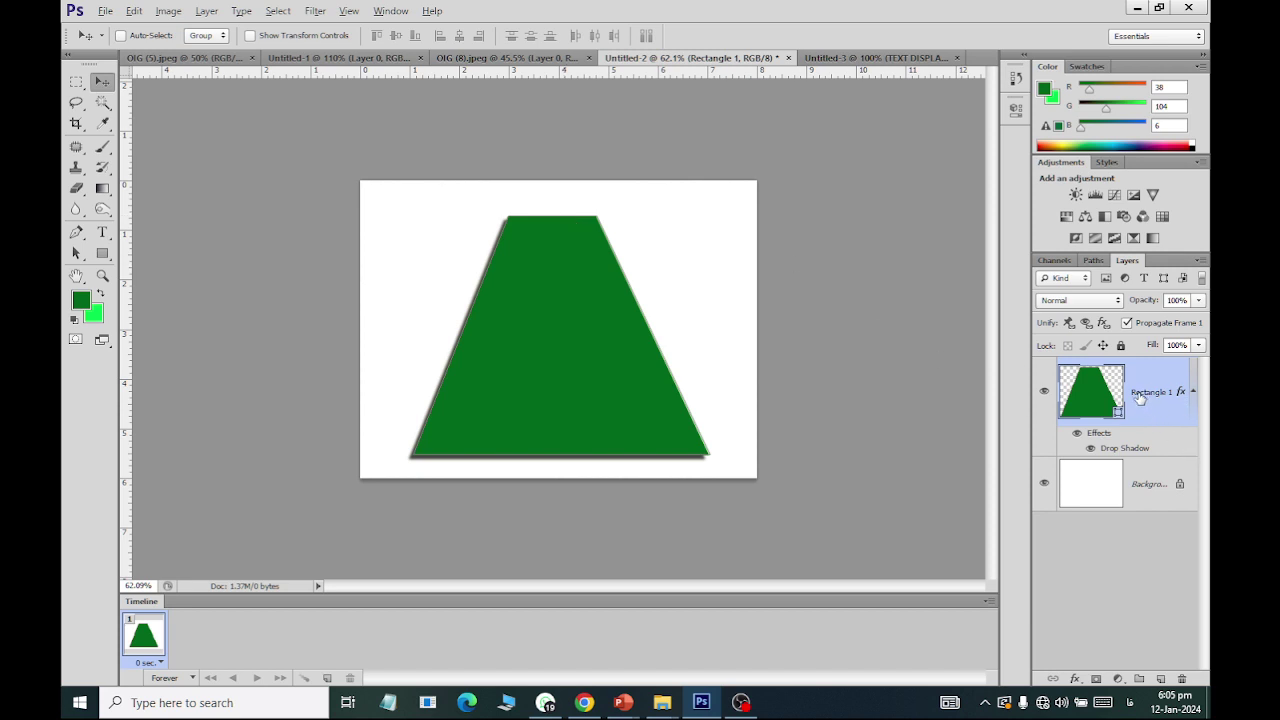
Step: Delete the Rectangle 1 layer and draw a new rectangle in the middle of the canvas
{"action": "left_click", "coordinate": [1180, 678]}
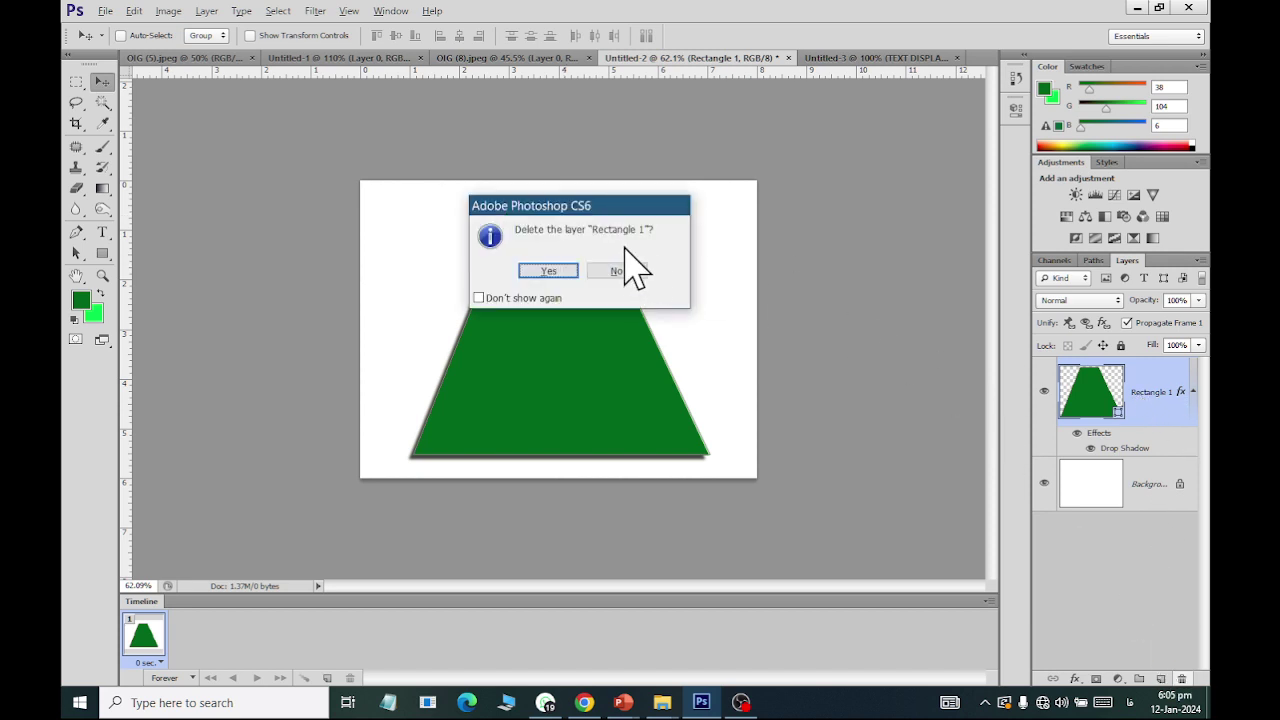
{"action": "left_click", "coordinate": [548, 275]}
{"action": "left_click", "coordinate": [103, 253]}
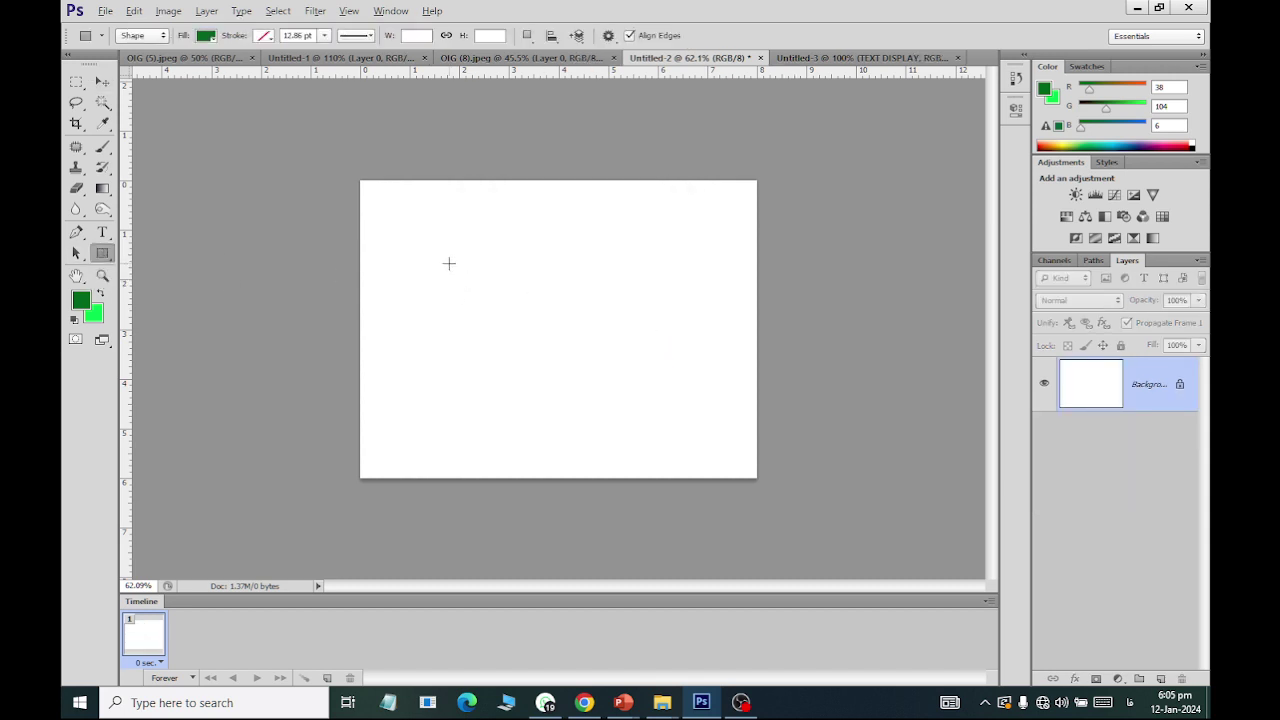
{"action": "left_click_drag", "start_coordinate": [425, 225], "coordinate": [654, 425]}
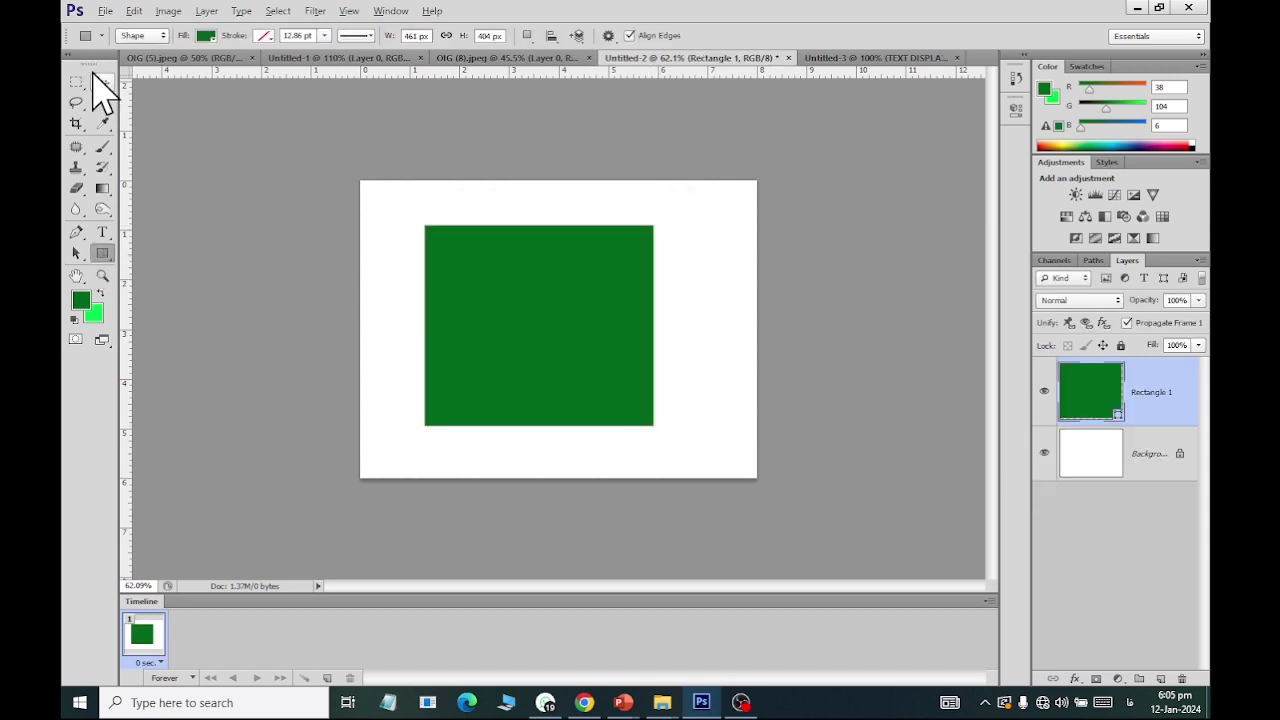
{"action": "left_click", "coordinate": [103, 81]}
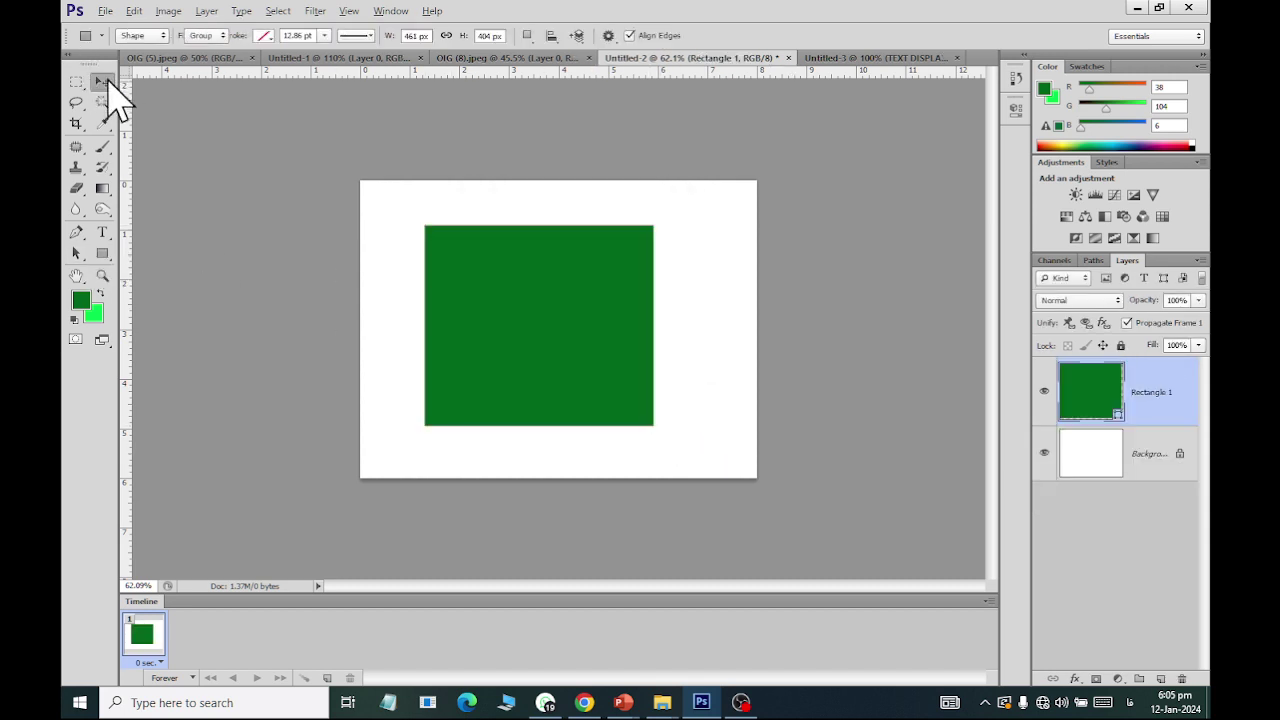
Step: Try a perspective transform on the rectangle, then undo and cancel it
{"action": "left_click", "coordinate": [133, 11]}
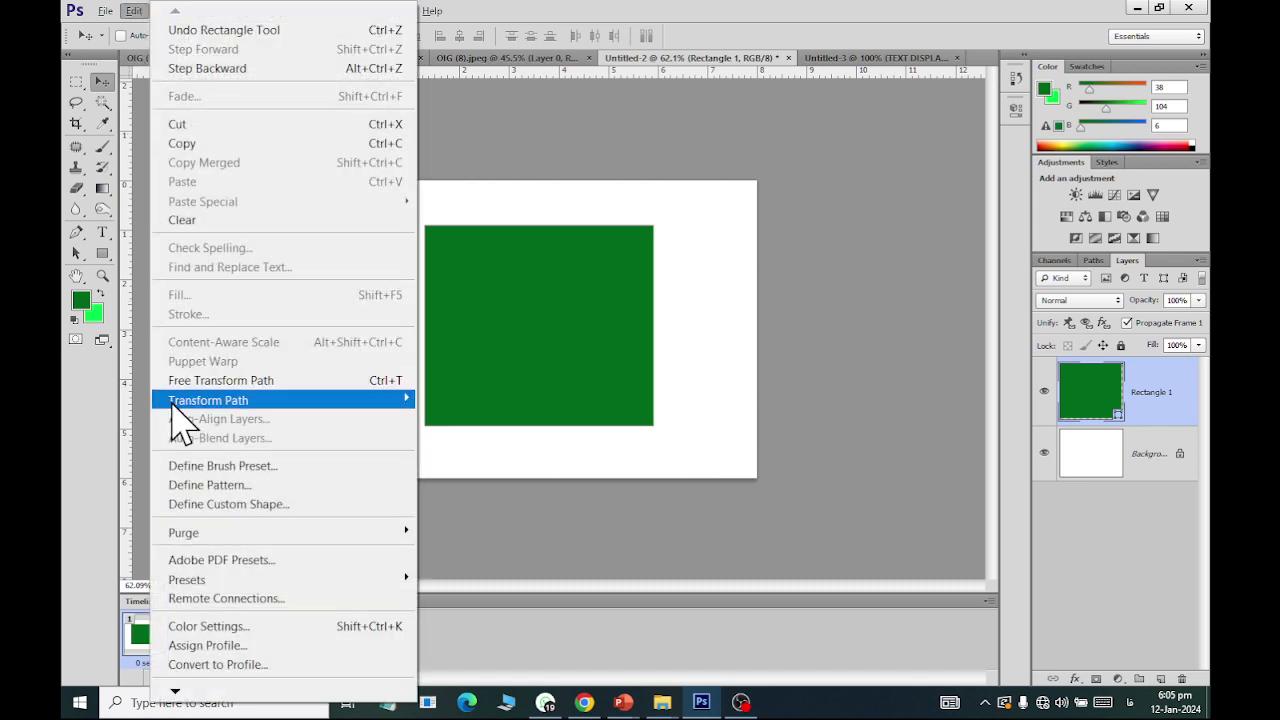
{"action": "mouse_move", "coordinate": [208, 400]}
{"action": "left_click", "coordinate": [547, 508]}
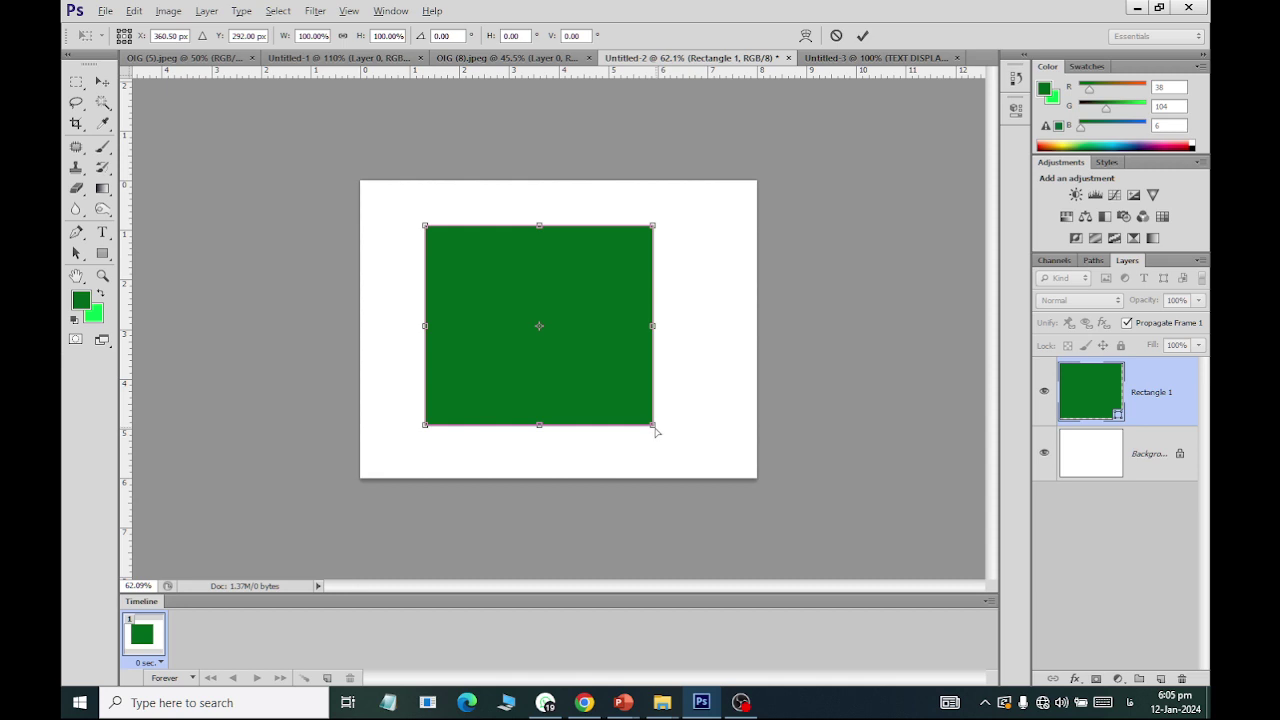
{"action": "mouse_move", "coordinate": [653, 426]}
{"action": "left_mouse_down"}
{"action": "mouse_move", "coordinate": [653, 382]}
{"action": "mouse_move", "coordinate": [655, 515]}
{"action": "left_mouse_up"}
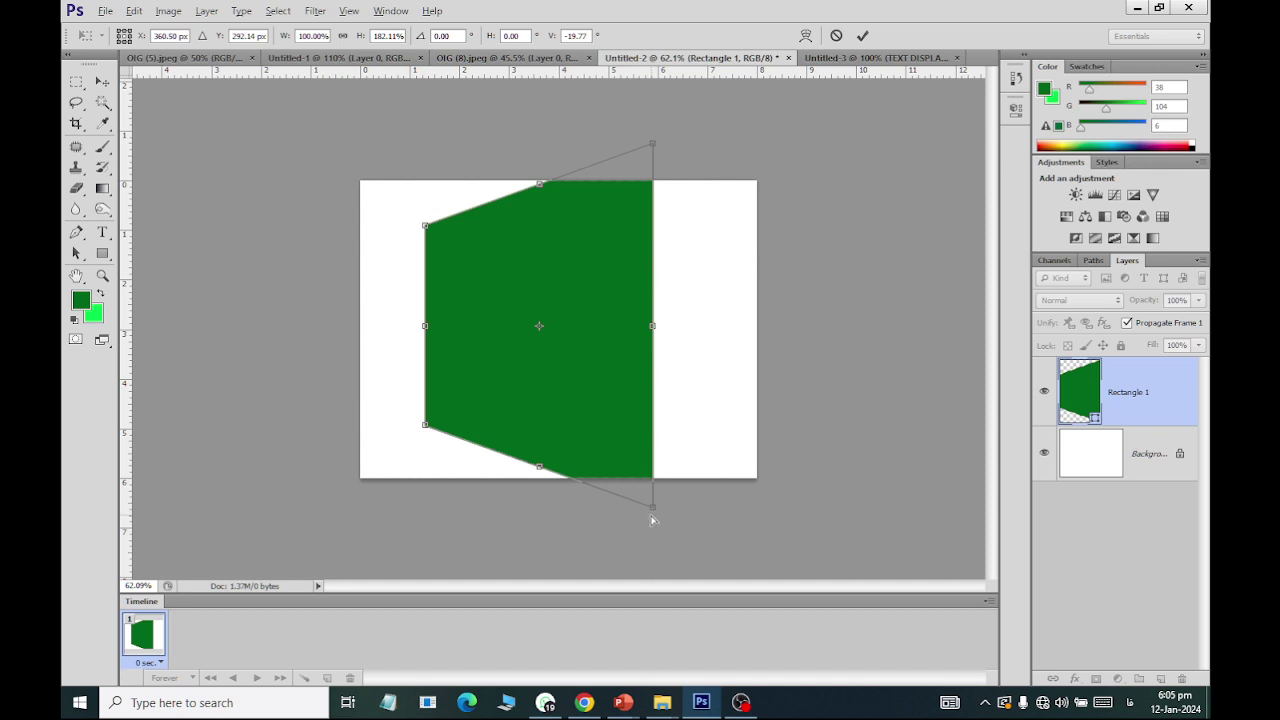
{"action": "key", "text": "ctrl+z"}
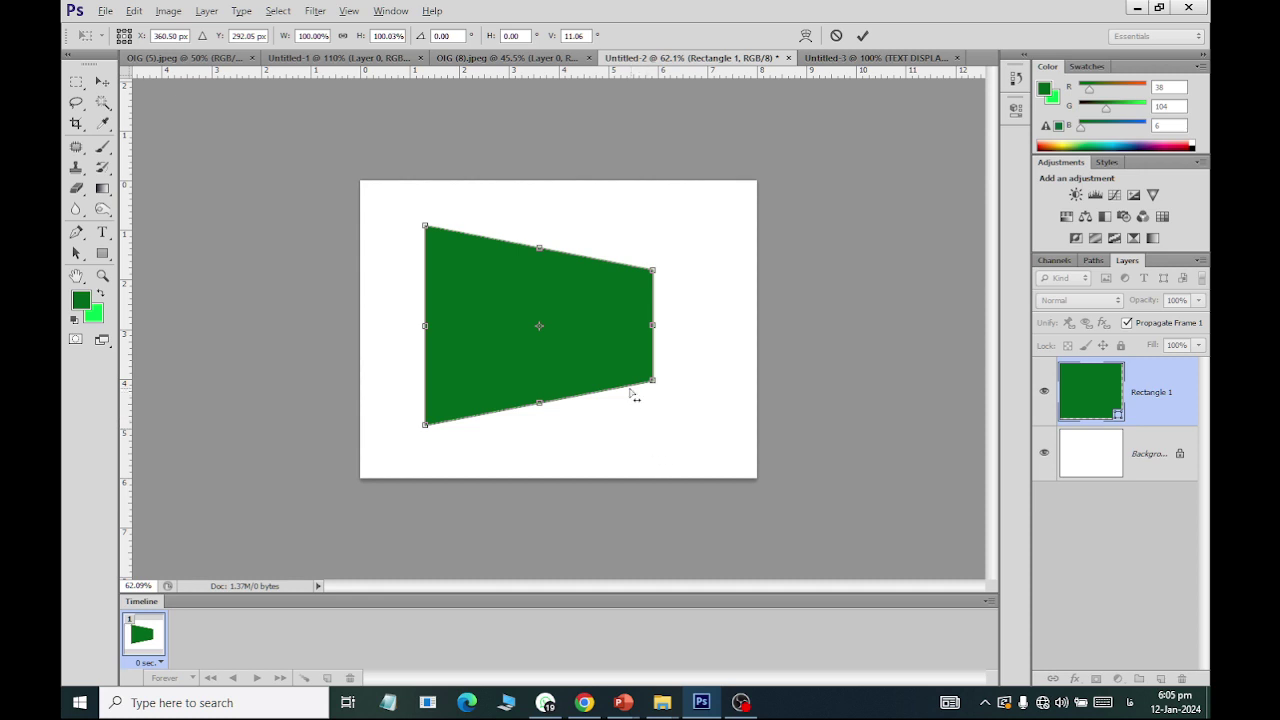
{"action": "key", "text": "Escape"}
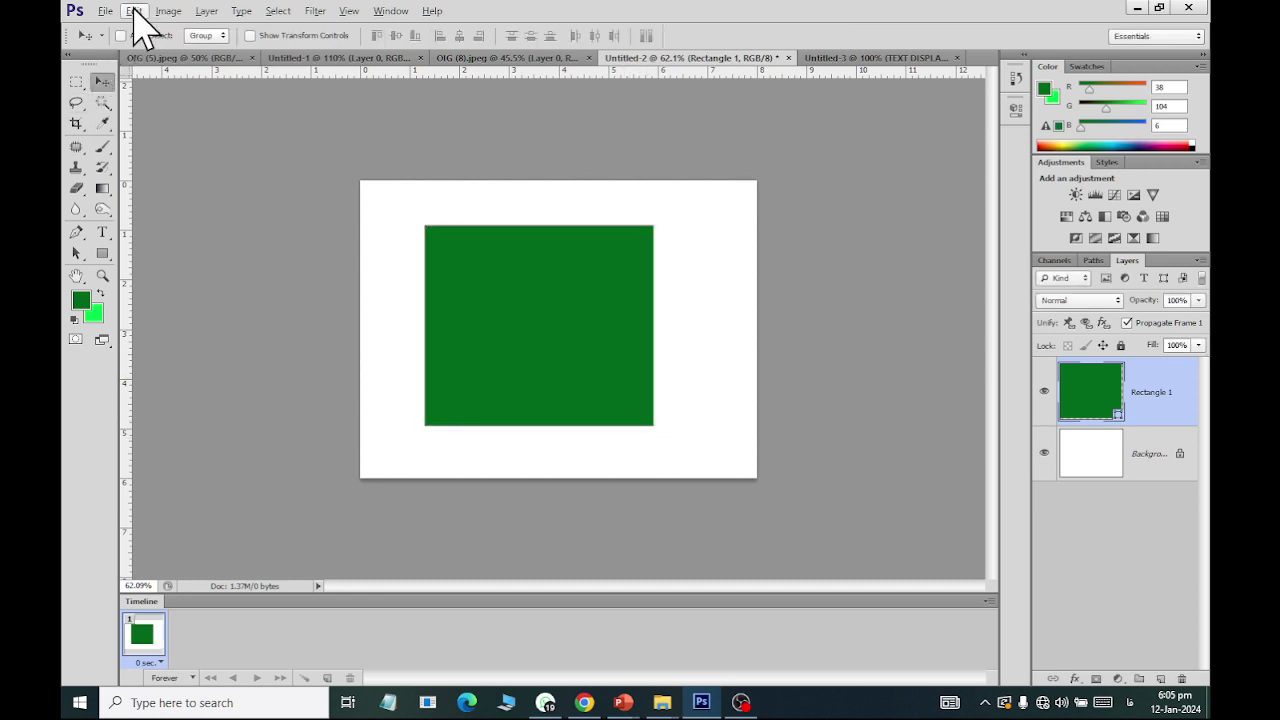
Step: Reshape the rectangle in perspective into a trapezoid with a narrow top and wide base, and apply it
{"action": "left_click", "coordinate": [134, 11]}
{"action": "mouse_move", "coordinate": [208, 399]}
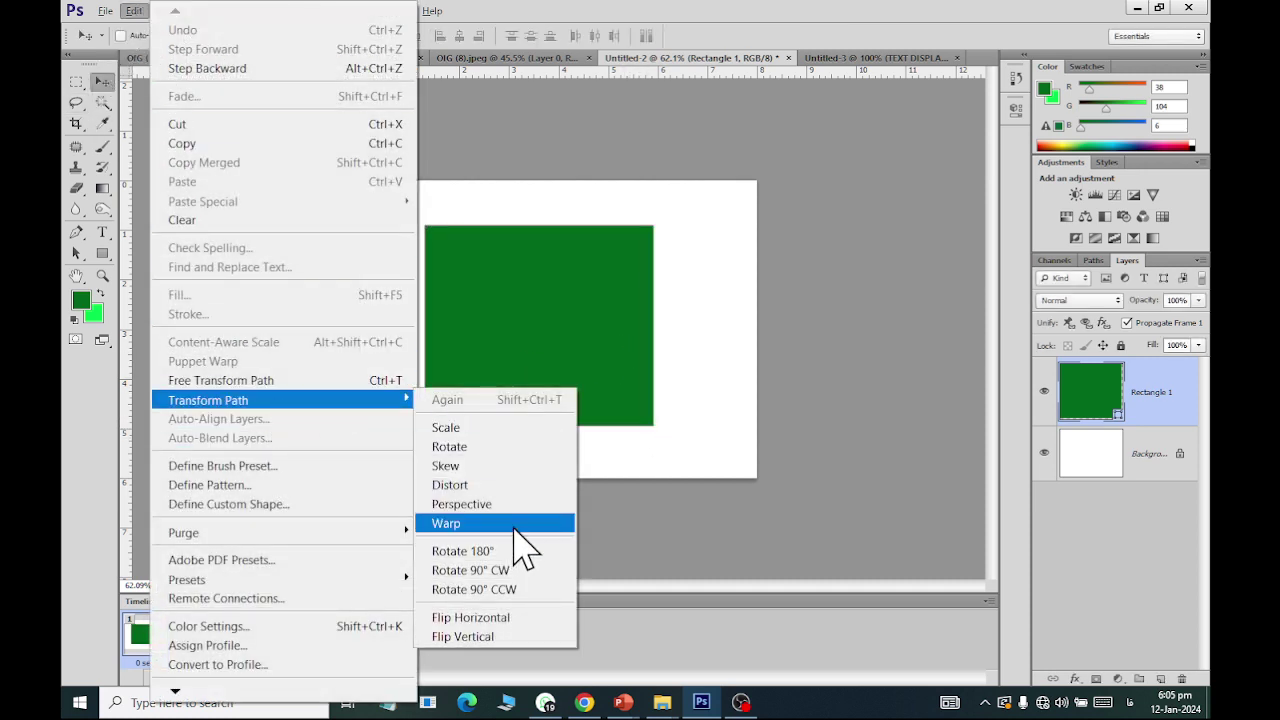
{"action": "left_click", "coordinate": [515, 504]}
{"action": "mouse_move", "coordinate": [653, 426]}
{"action": "left_mouse_down"}
{"action": "mouse_move", "coordinate": [597, 424]}
{"action": "mouse_move", "coordinate": [711, 424]}
{"action": "left_mouse_up"}
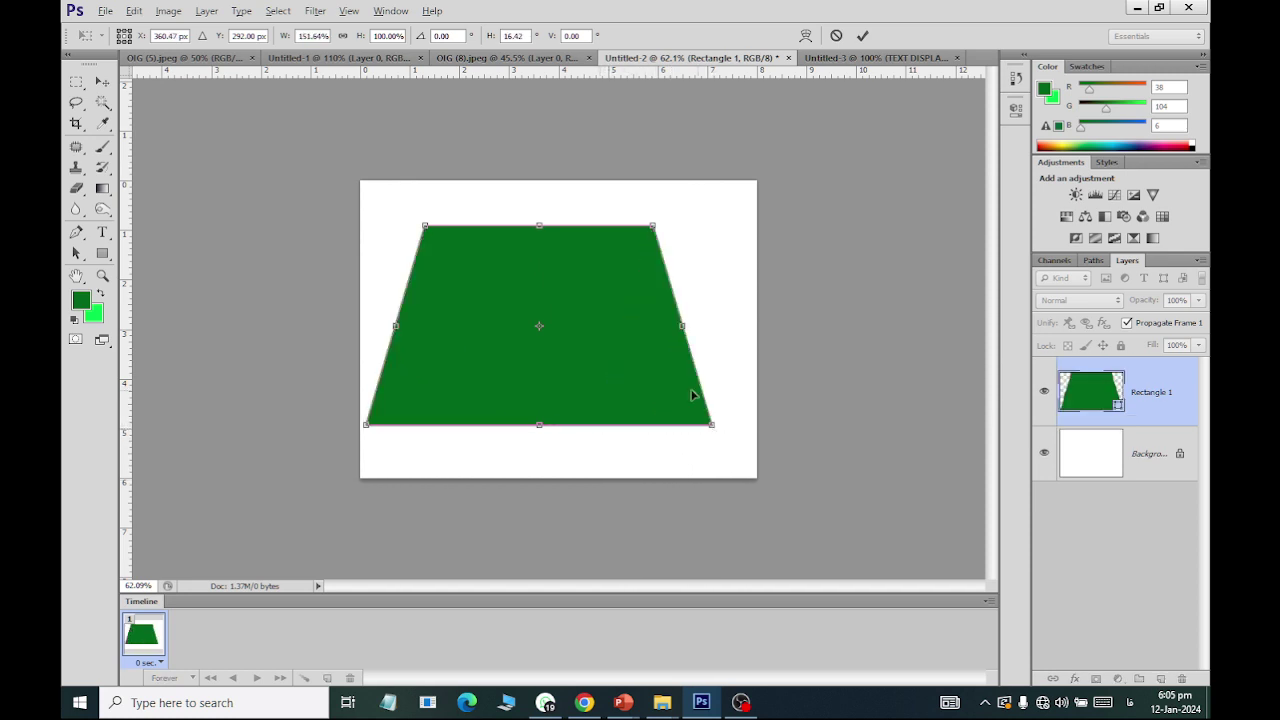
{"action": "left_click_drag", "start_coordinate": [653, 226], "coordinate": [560, 226]}
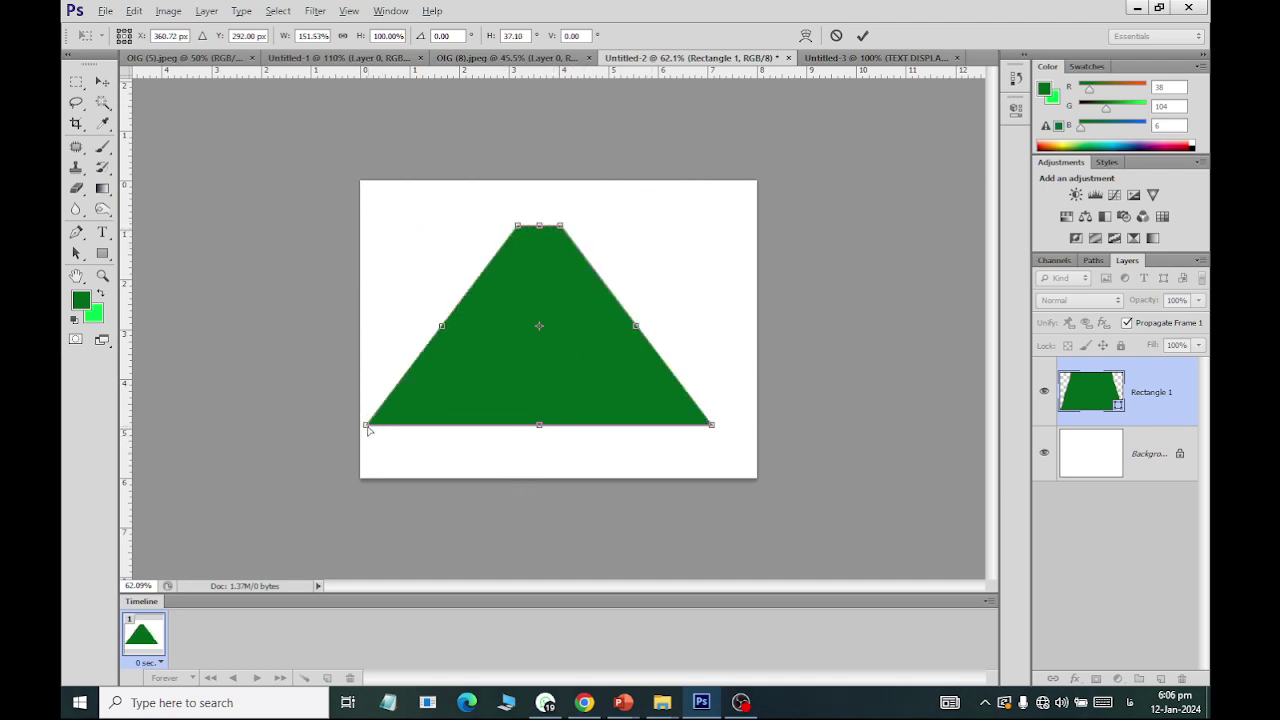
{"action": "left_click_drag", "start_coordinate": [366, 425], "coordinate": [426, 425]}
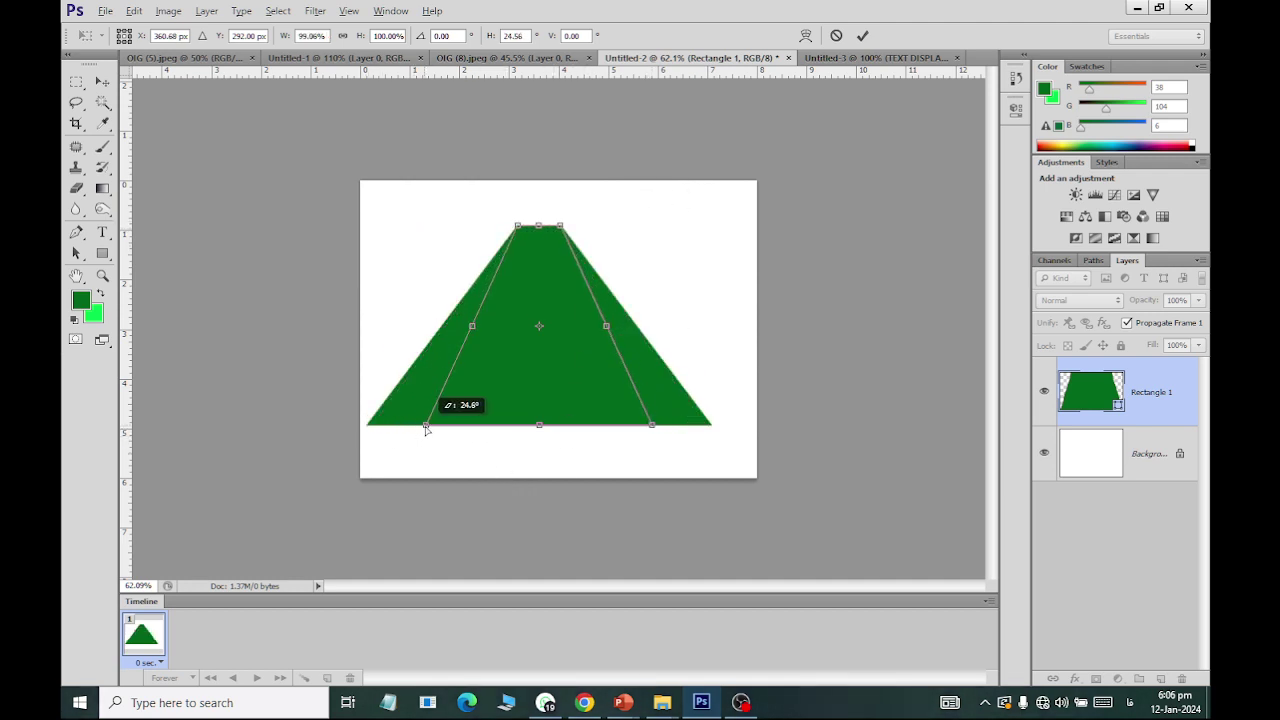
{"action": "left_click", "coordinate": [105, 83]}
{"action": "left_click", "coordinate": [551, 269]}
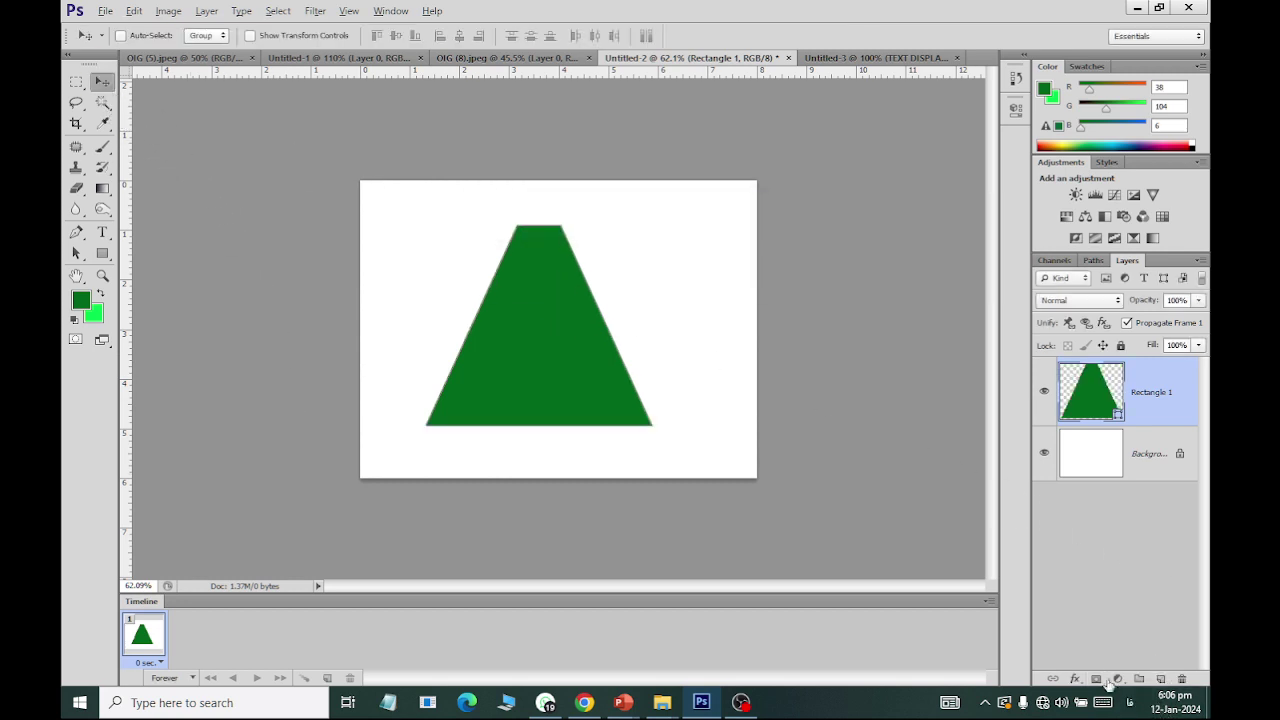
Step: Add a Color Overlay layer style in a dark charcoal grey to the trapezoid
{"action": "left_click", "coordinate": [1077, 680]}
{"action": "left_click", "coordinate": [1104, 487]}
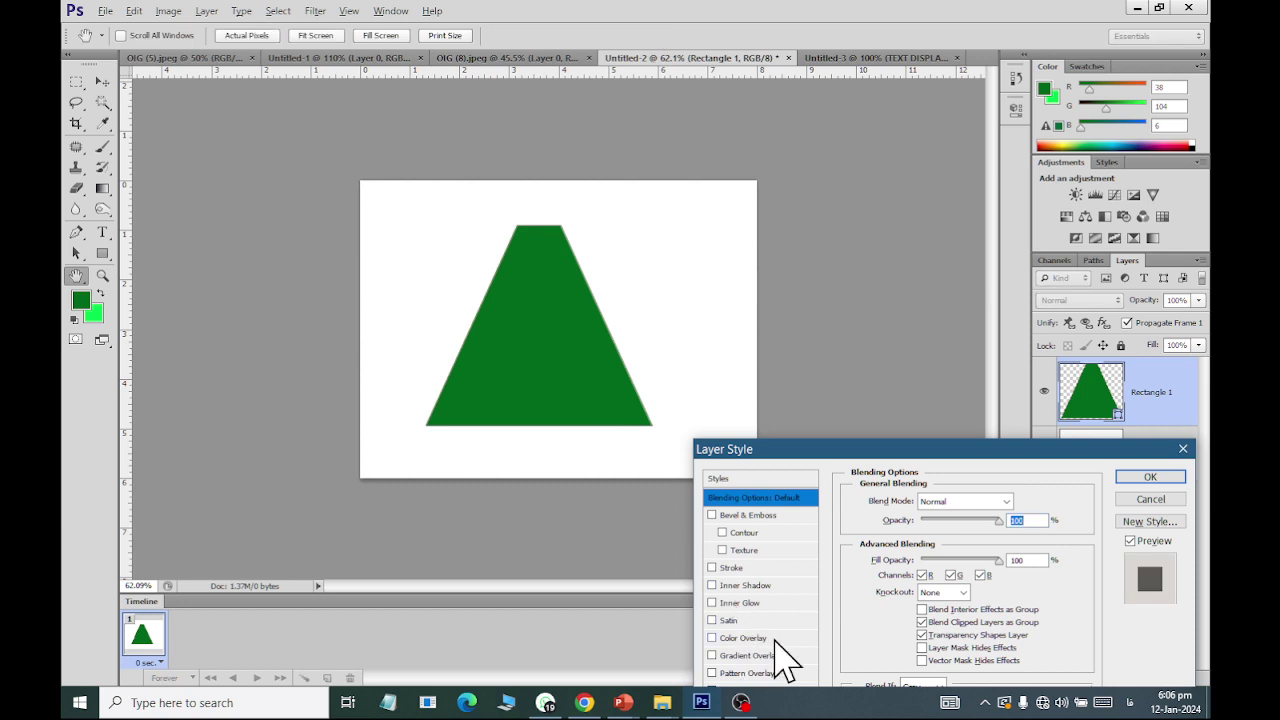
{"action": "left_click", "coordinate": [770, 638]}
{"action": "left_click", "coordinate": [1021, 501]}
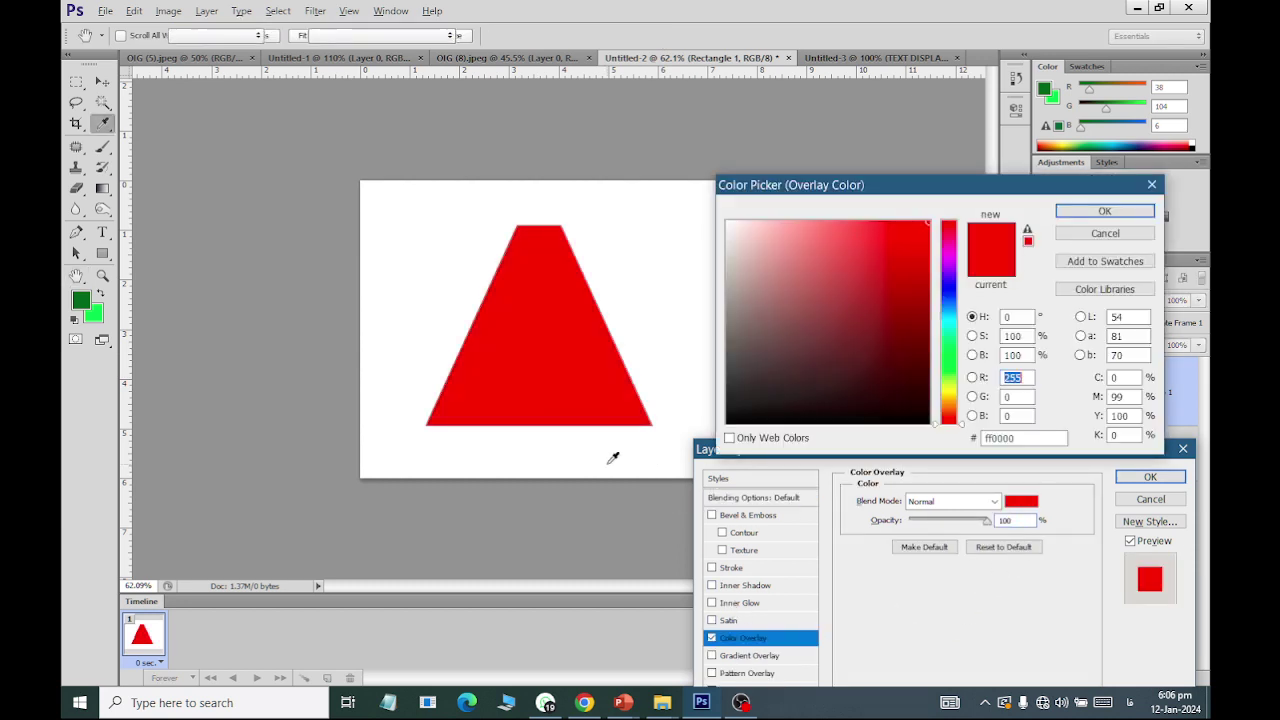
{"action": "left_click", "coordinate": [733, 358]}
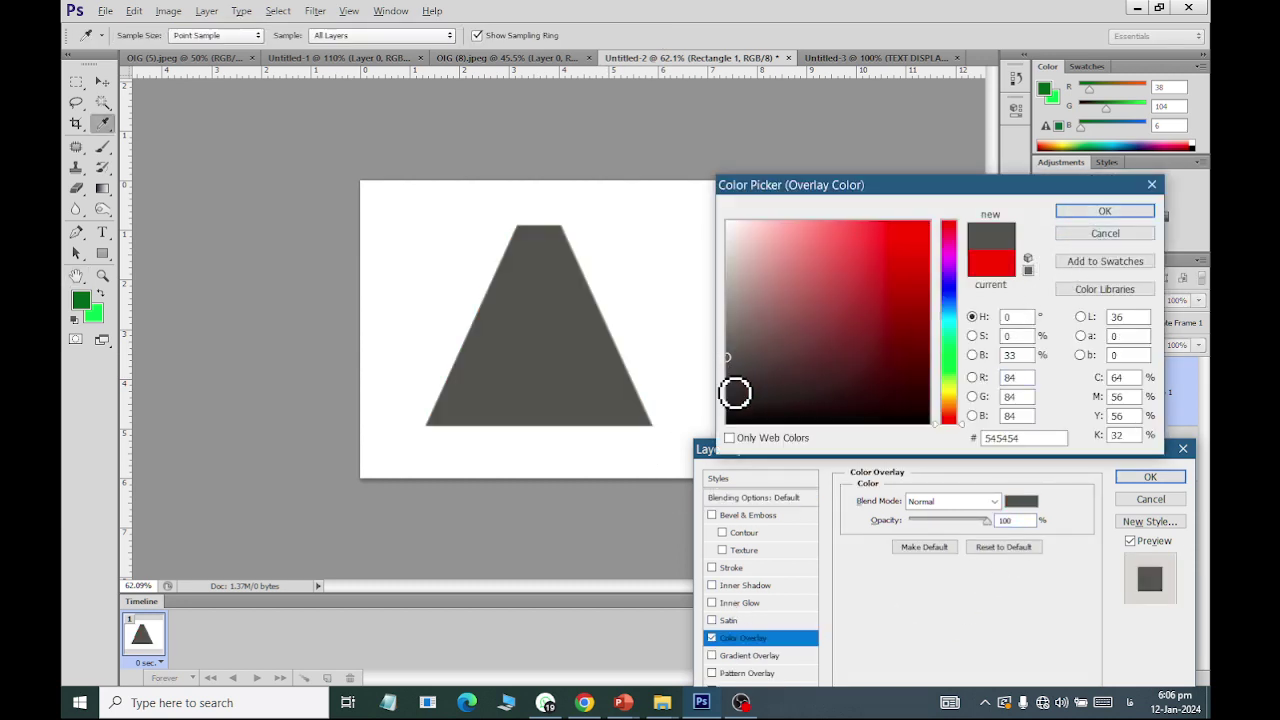
{"action": "left_click", "coordinate": [727, 378]}
{"action": "left_click", "coordinate": [1105, 211]}
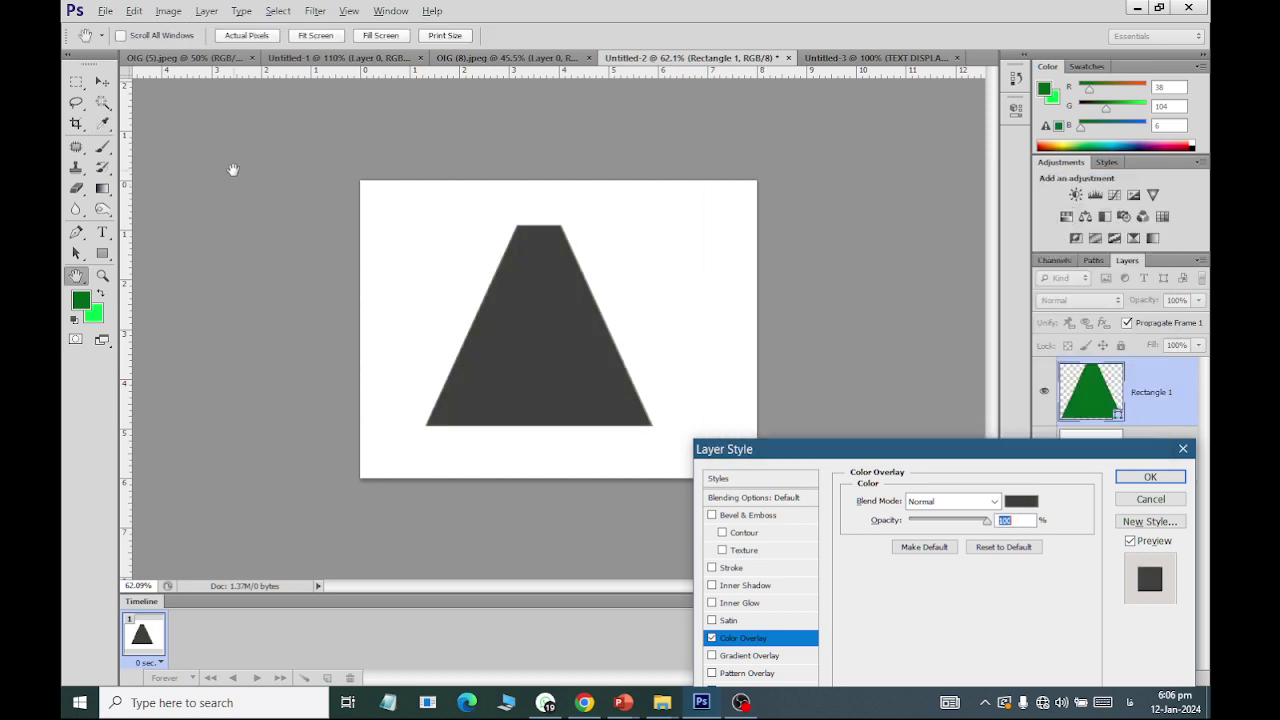
{"action": "left_click", "coordinate": [1150, 477]}
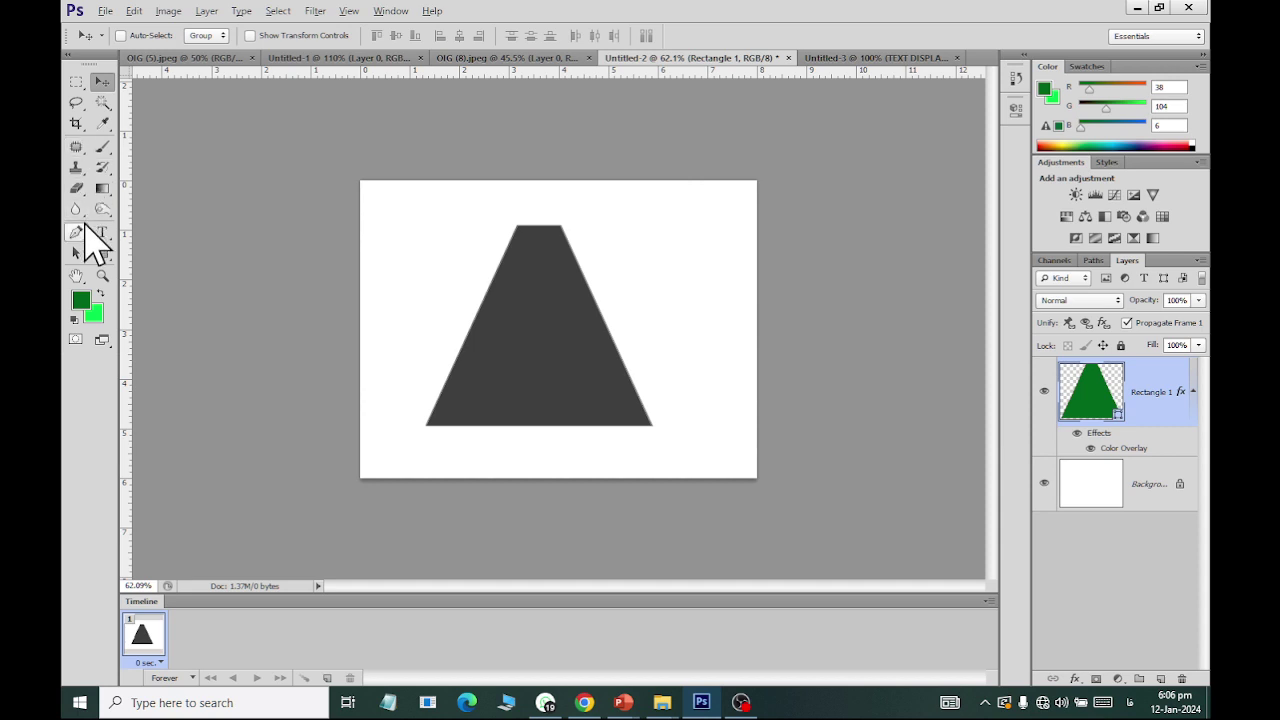
Step: Duplicate the trapezoid and shrink the copy into a thin stripe inside it
{"action": "key", "text": "ctrl+j"}
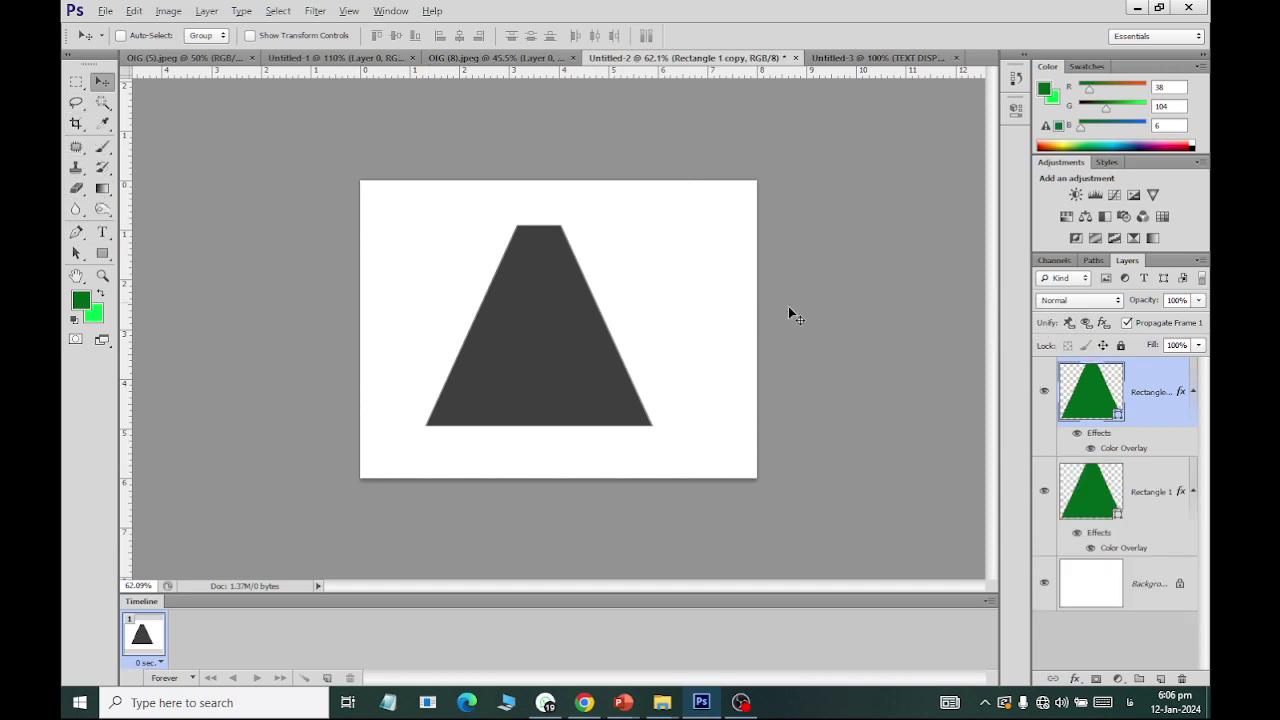
{"action": "key", "text": "ctrl+t"}
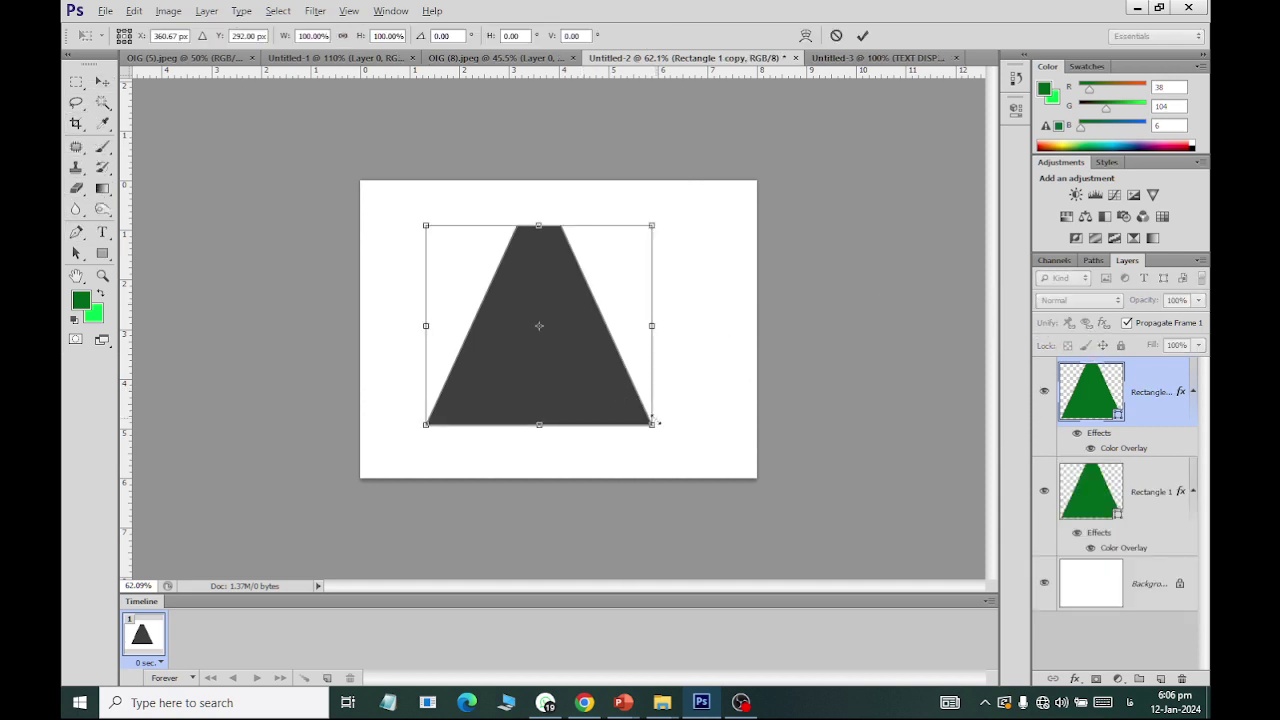
{"action": "left_click_drag", "start_coordinate": [652, 424], "coordinate": [561, 380]}
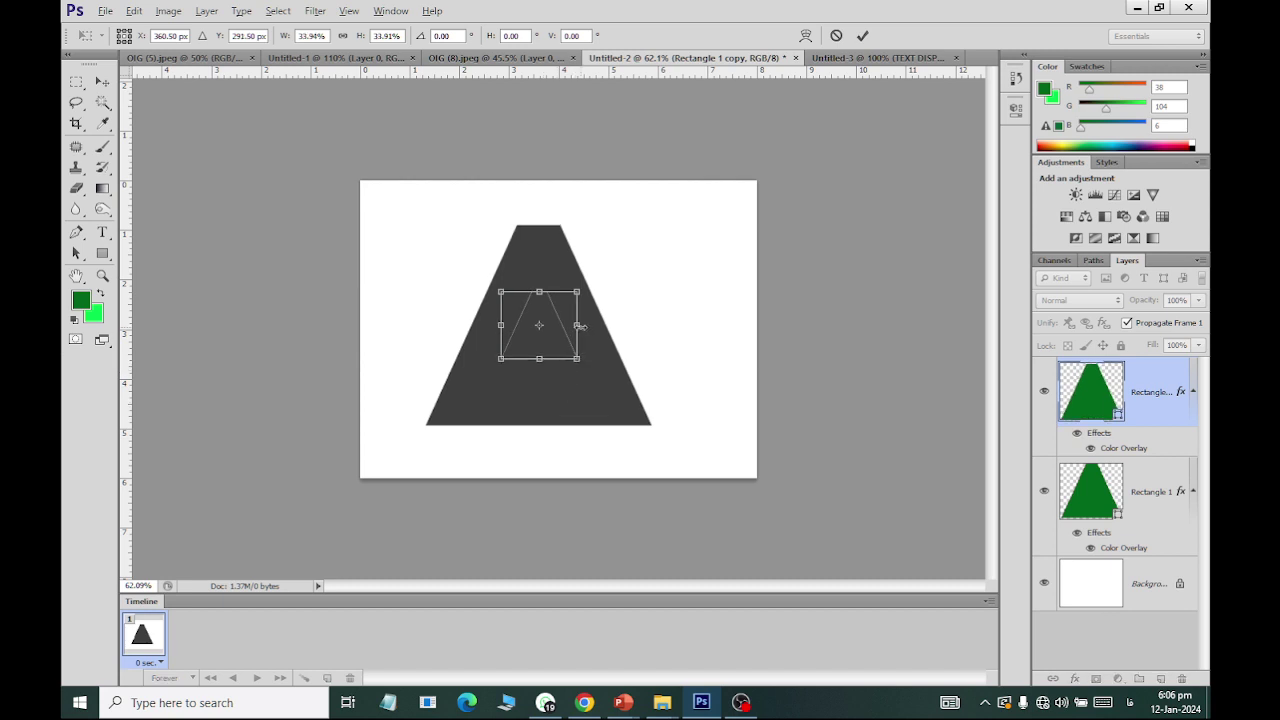
{"action": "left_click_drag", "start_coordinate": [571, 326], "coordinate": [543, 325]}
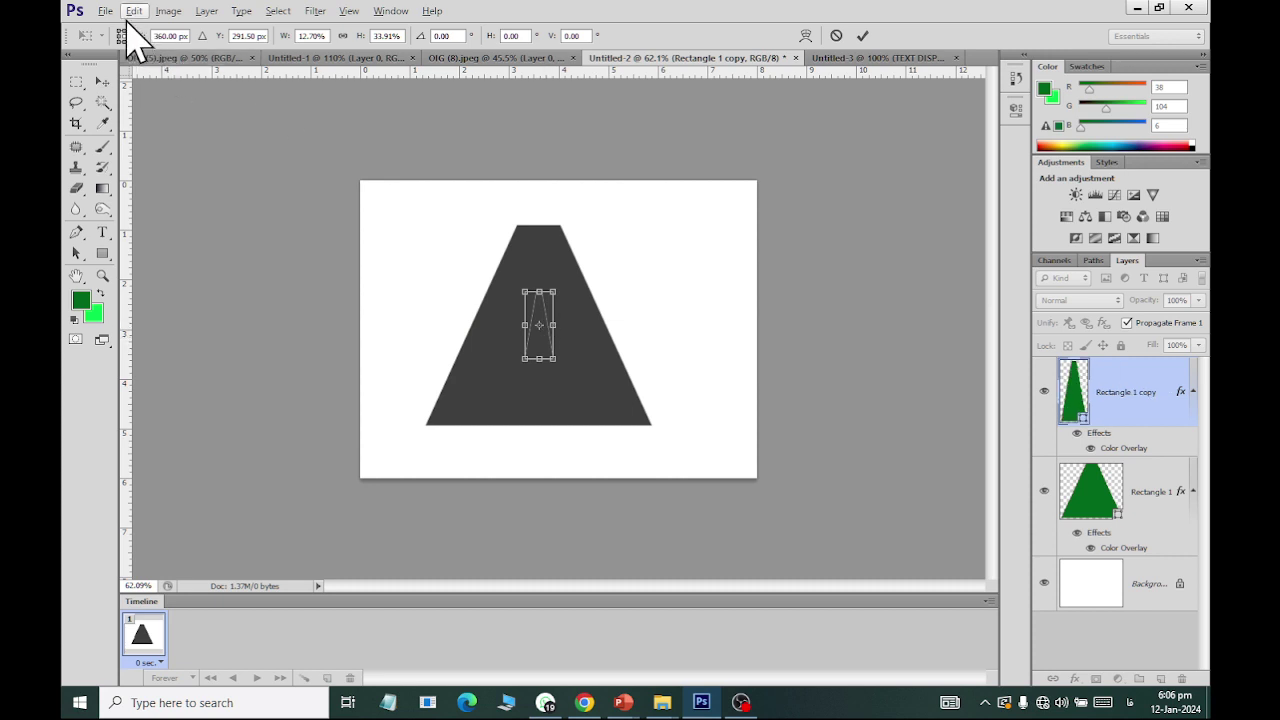
{"action": "left_click", "coordinate": [102, 81]}
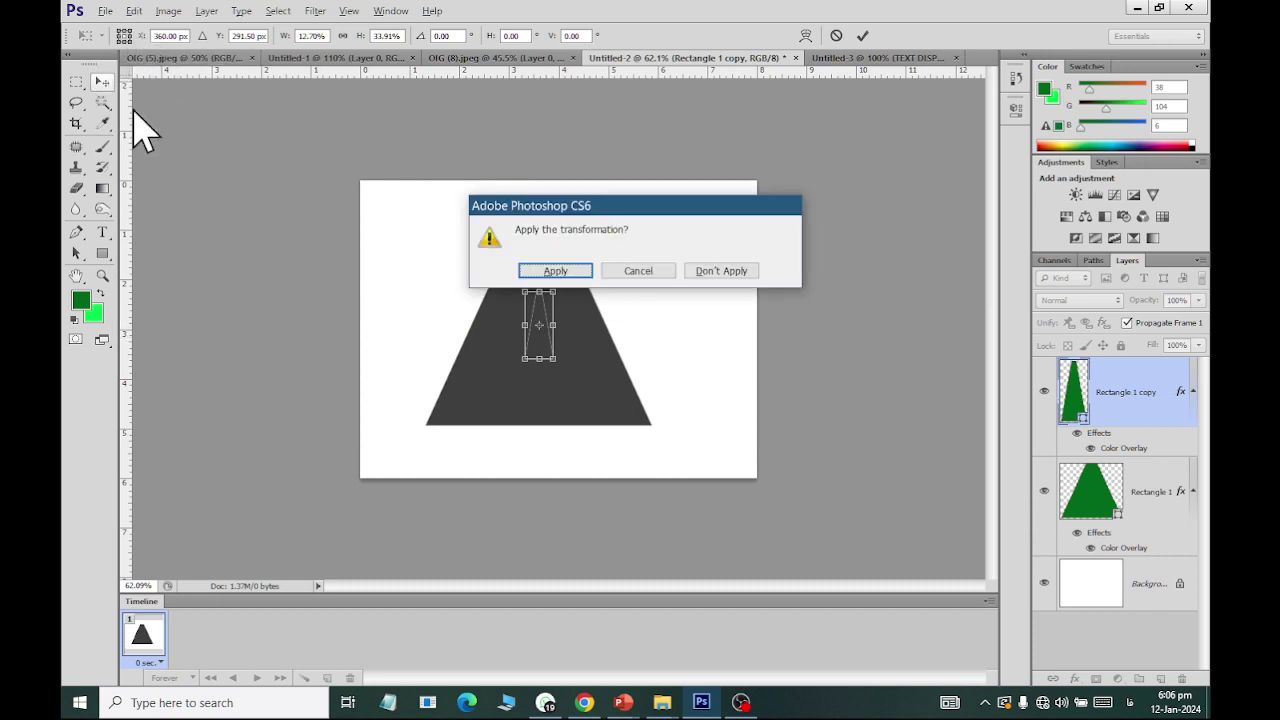
{"action": "left_click", "coordinate": [555, 272]}
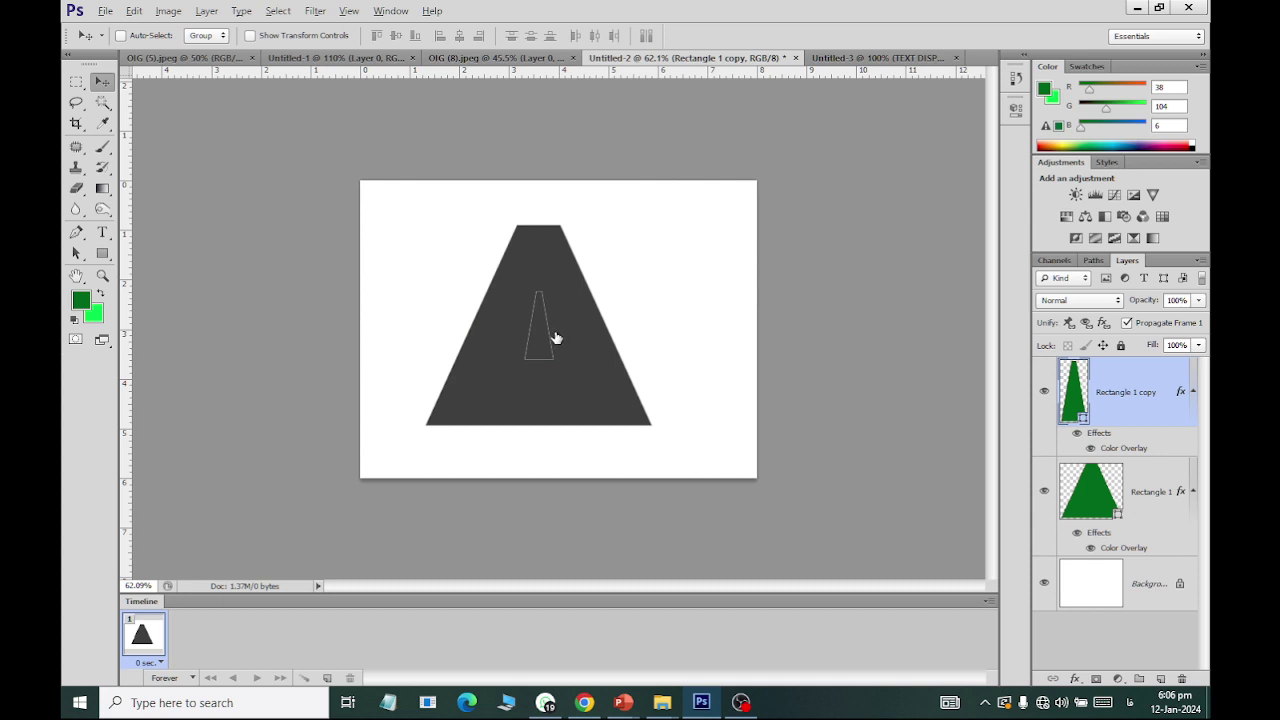
Step: Give the stripe a near-white Color Overlay
{"action": "left_click", "coordinate": [745, 638]}
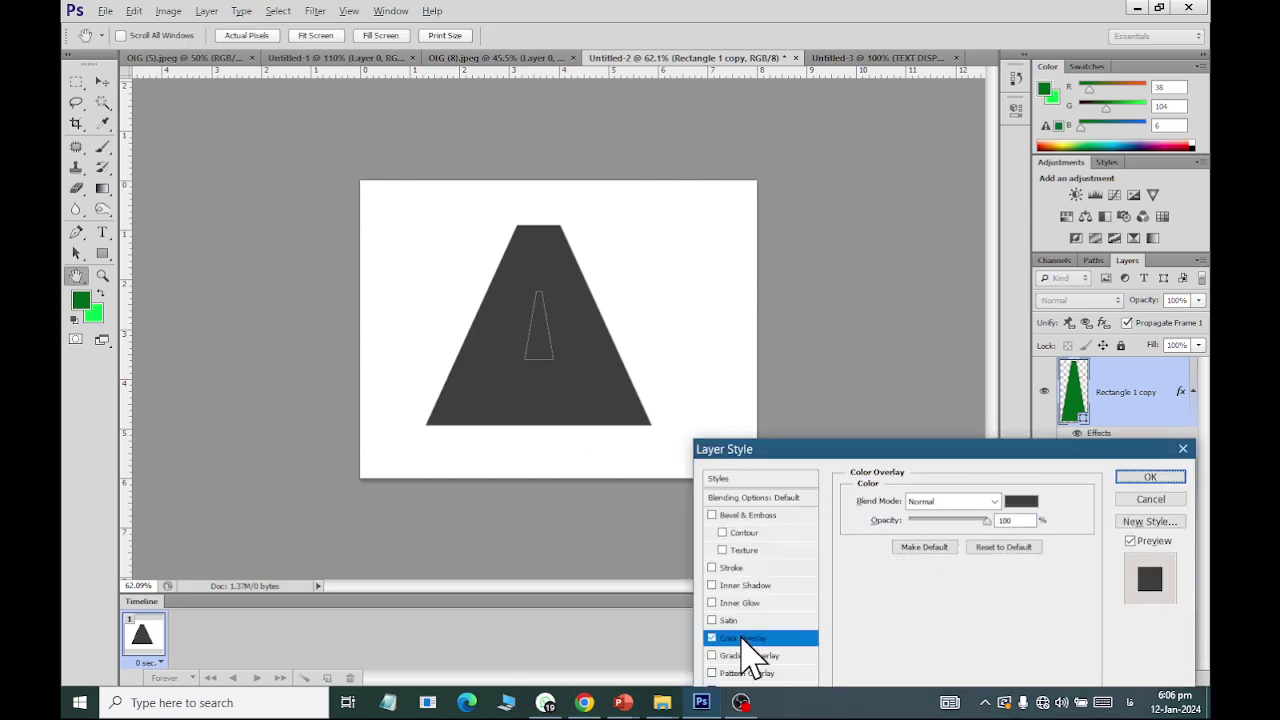
{"action": "left_click", "coordinate": [1021, 501]}
{"action": "left_click", "coordinate": [675, 208]}
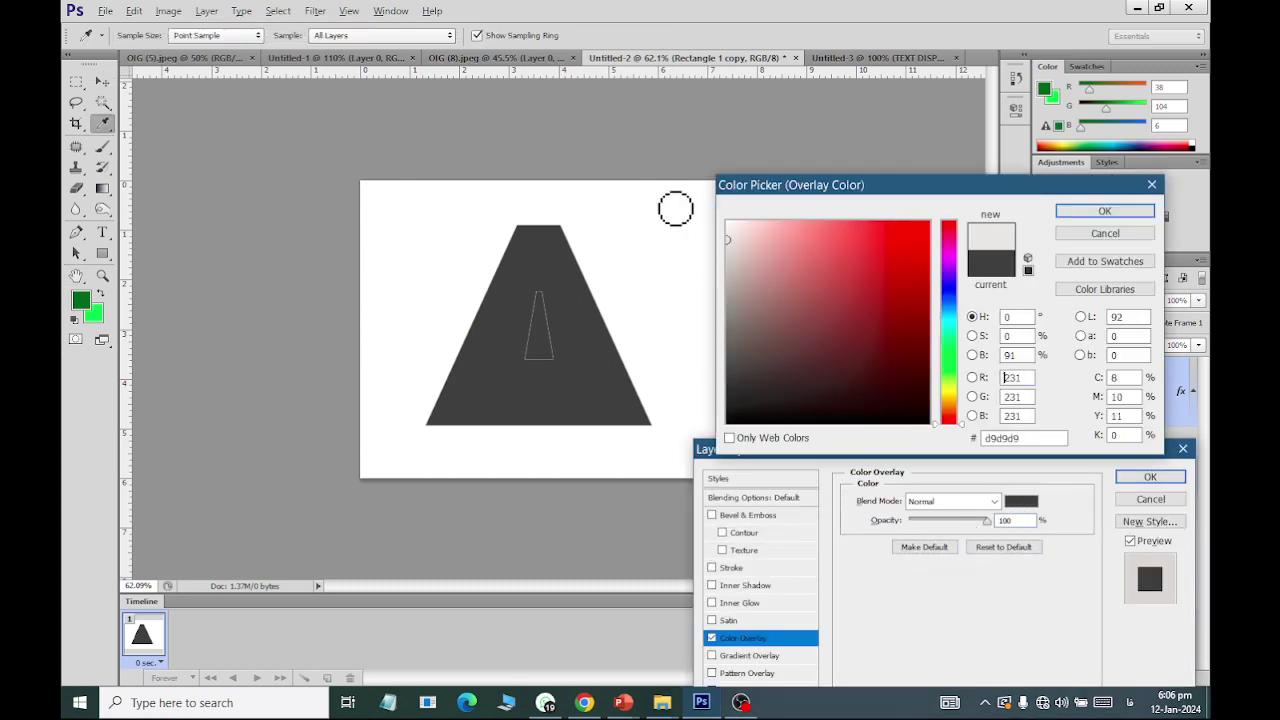
{"action": "left_click", "coordinate": [1104, 211]}
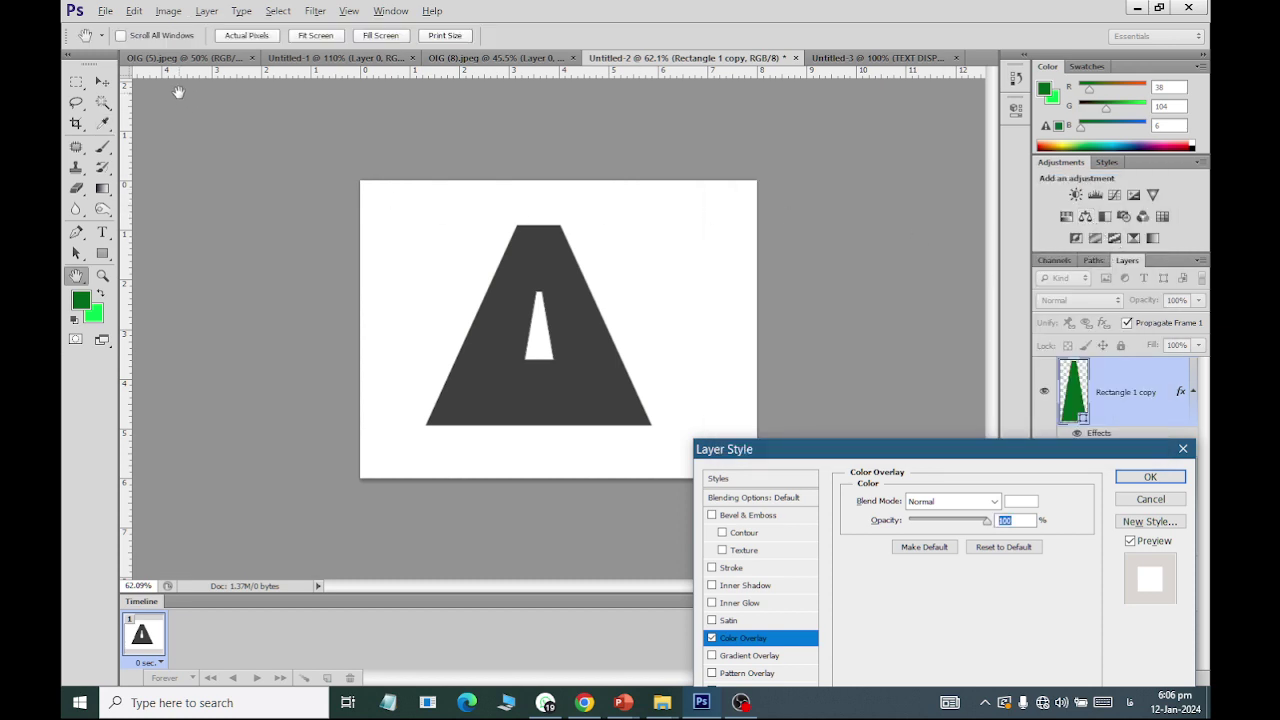
{"action": "left_click", "coordinate": [1148, 477]}
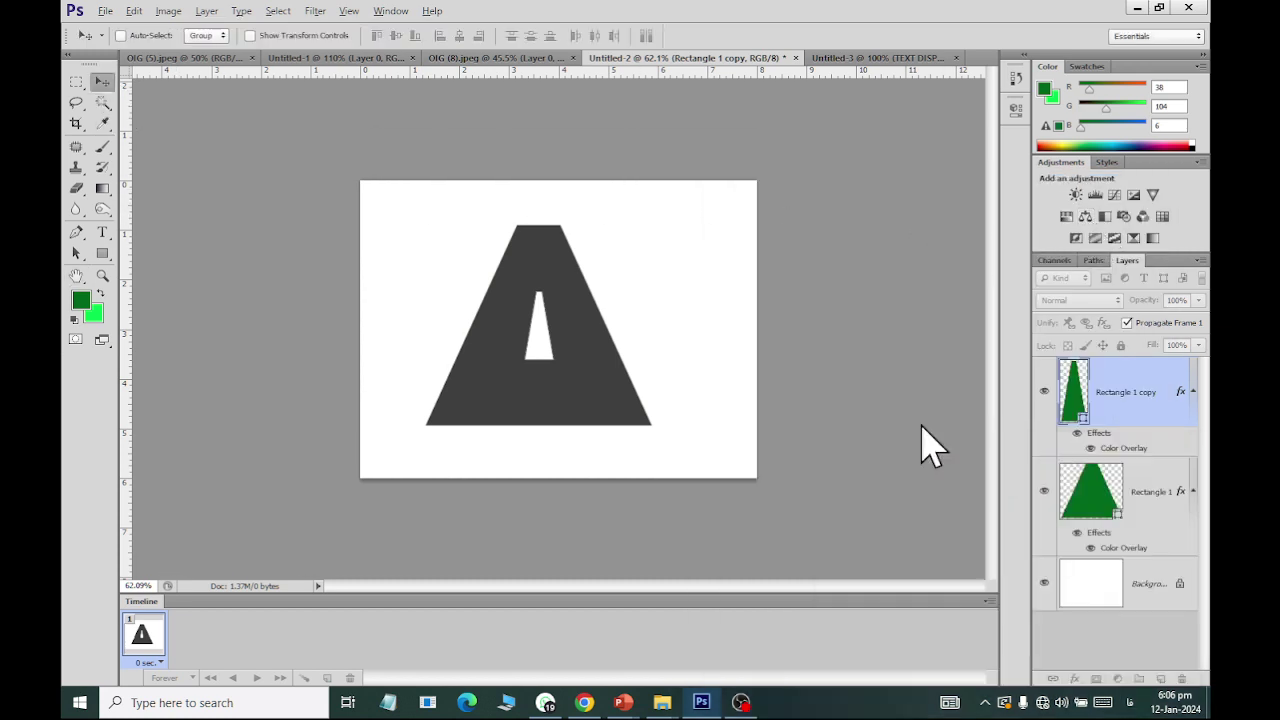
Step: Taper the white stripe's bottom corners in perspective and move it further down the road
{"action": "scroll", "coordinate": [634, 346], "scroll_direction": "up", "scroll_amount": 2}
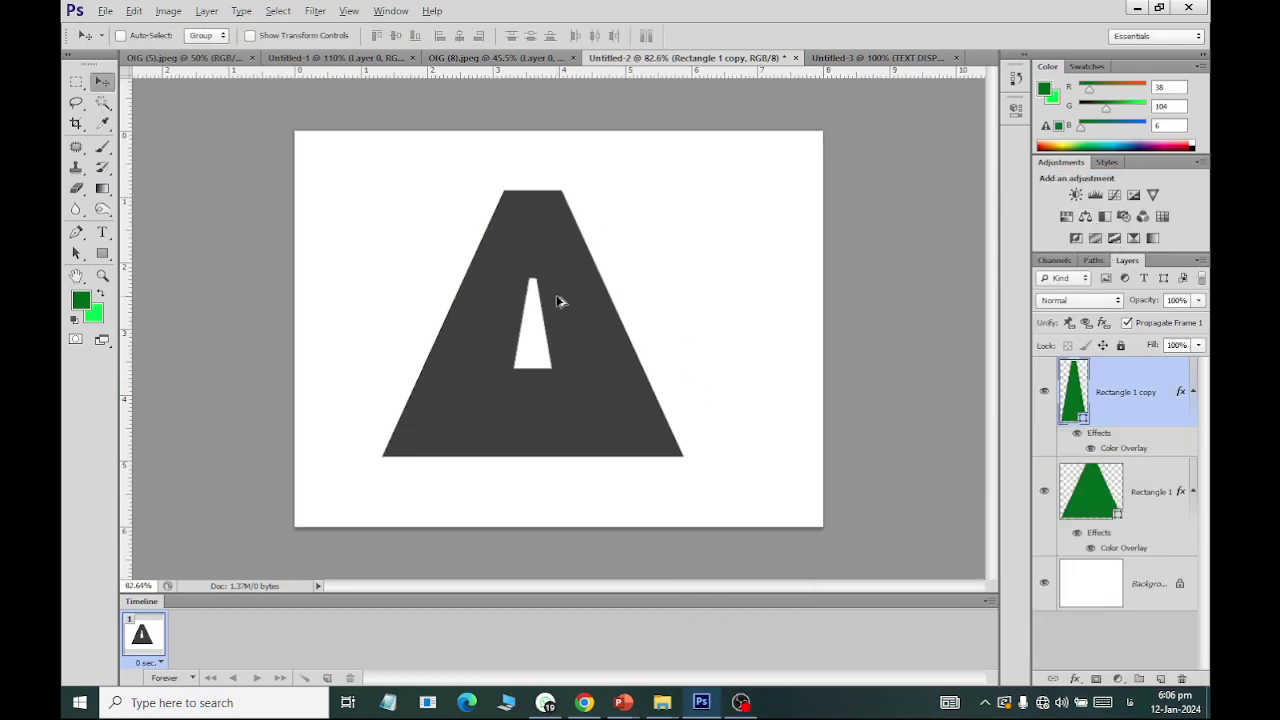
{"action": "left_click", "coordinate": [134, 11]}
{"action": "mouse_move", "coordinate": [208, 400]}
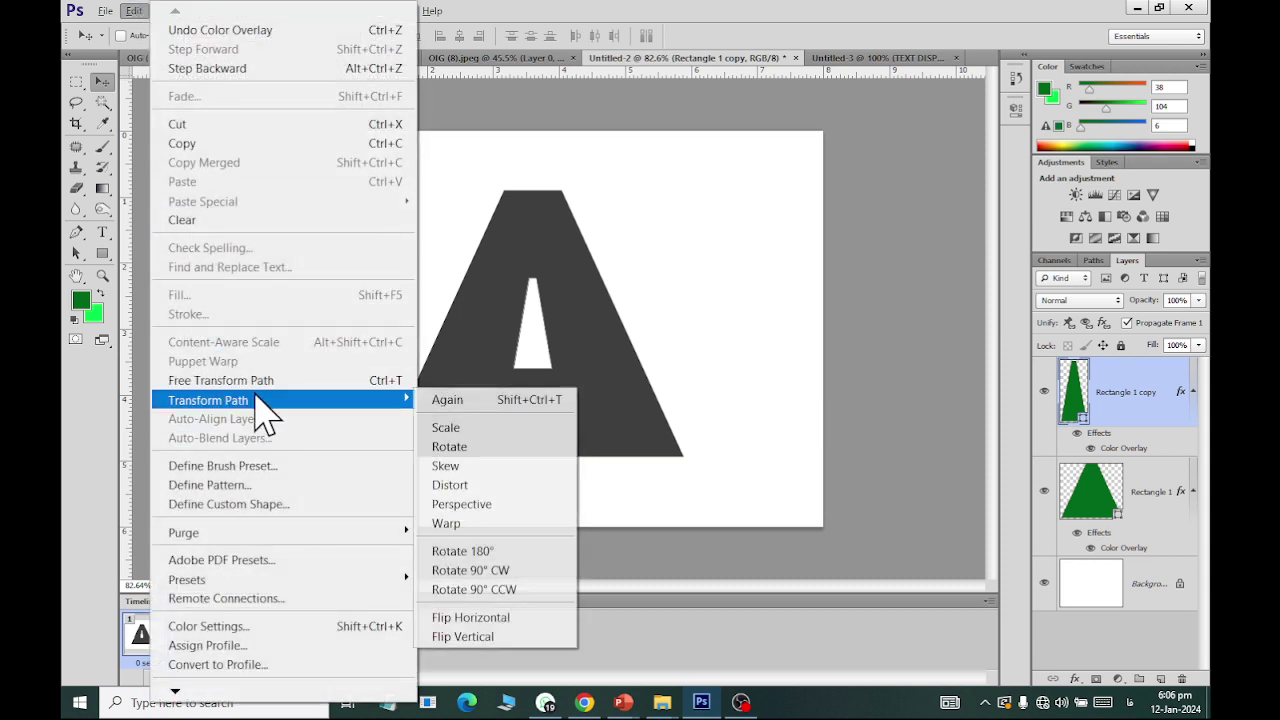
{"action": "left_click", "coordinate": [525, 507]}
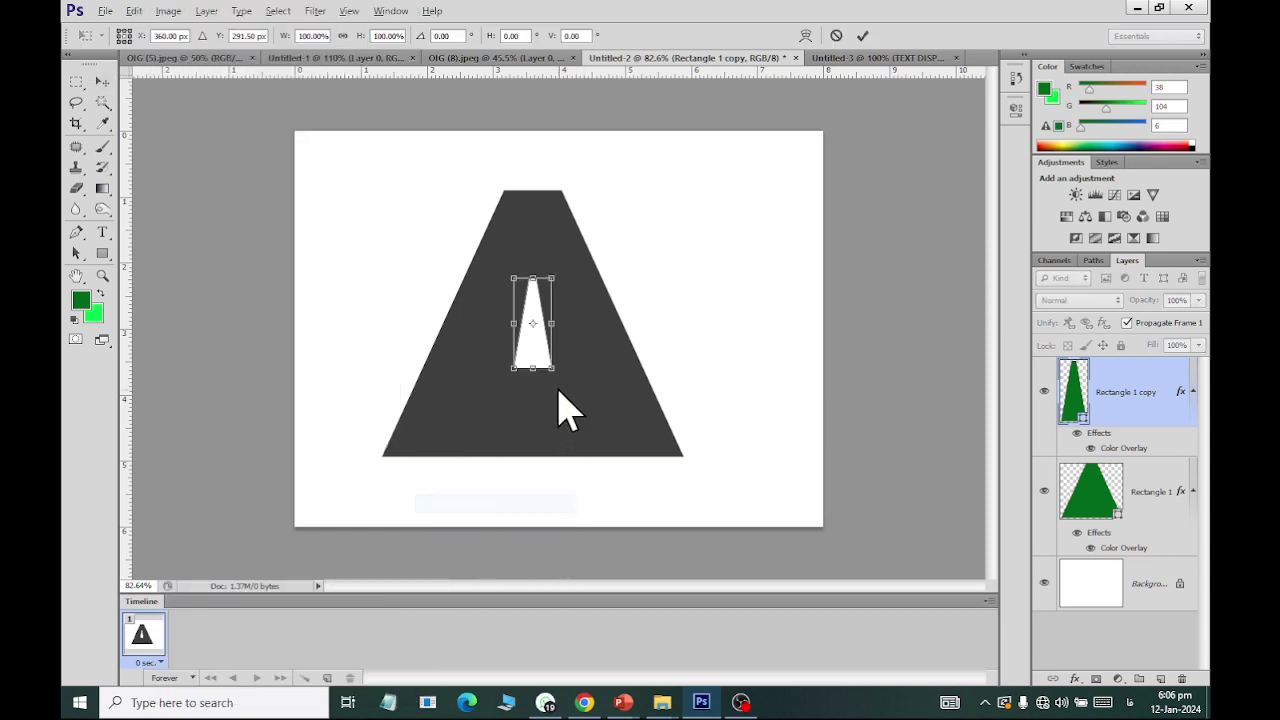
{"action": "mouse_move", "coordinate": [553, 370]}
{"action": "left_mouse_down"}
{"action": "mouse_move", "coordinate": [540, 371]}
{"action": "mouse_move", "coordinate": [555, 372]}
{"action": "left_mouse_up"}
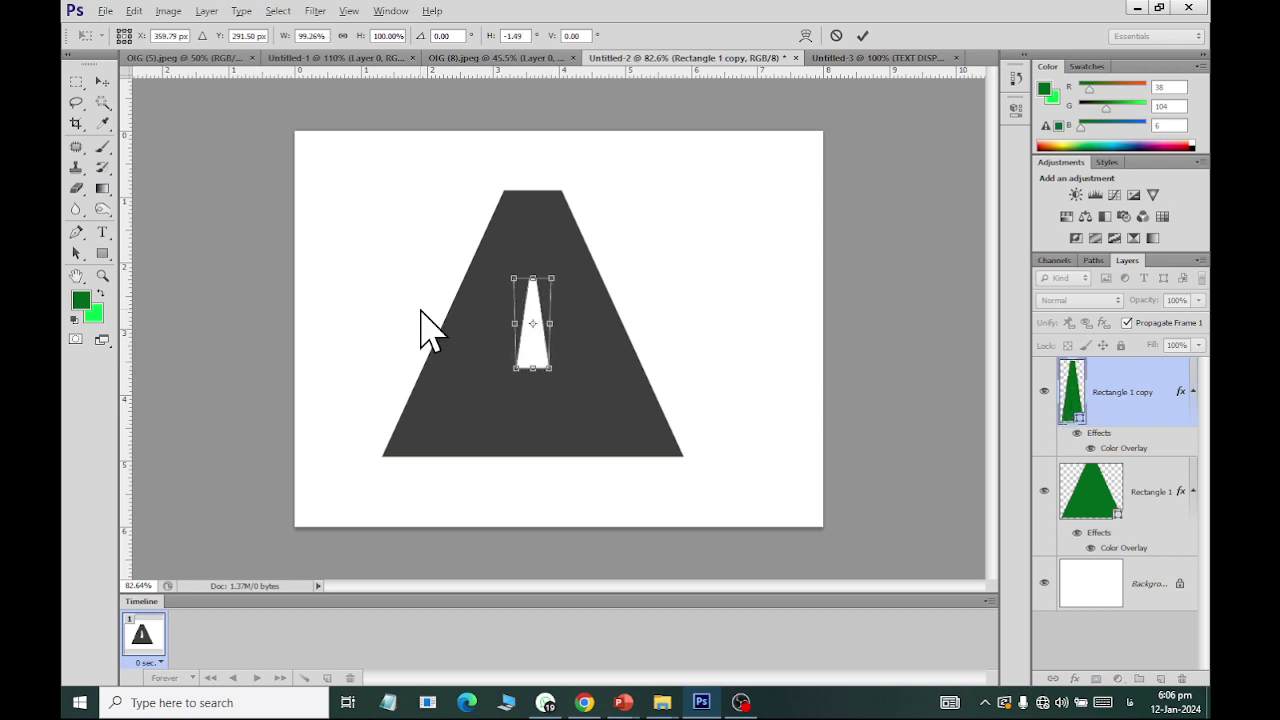
{"action": "left_click", "coordinate": [102, 81]}
{"action": "left_click", "coordinate": [568, 272]}
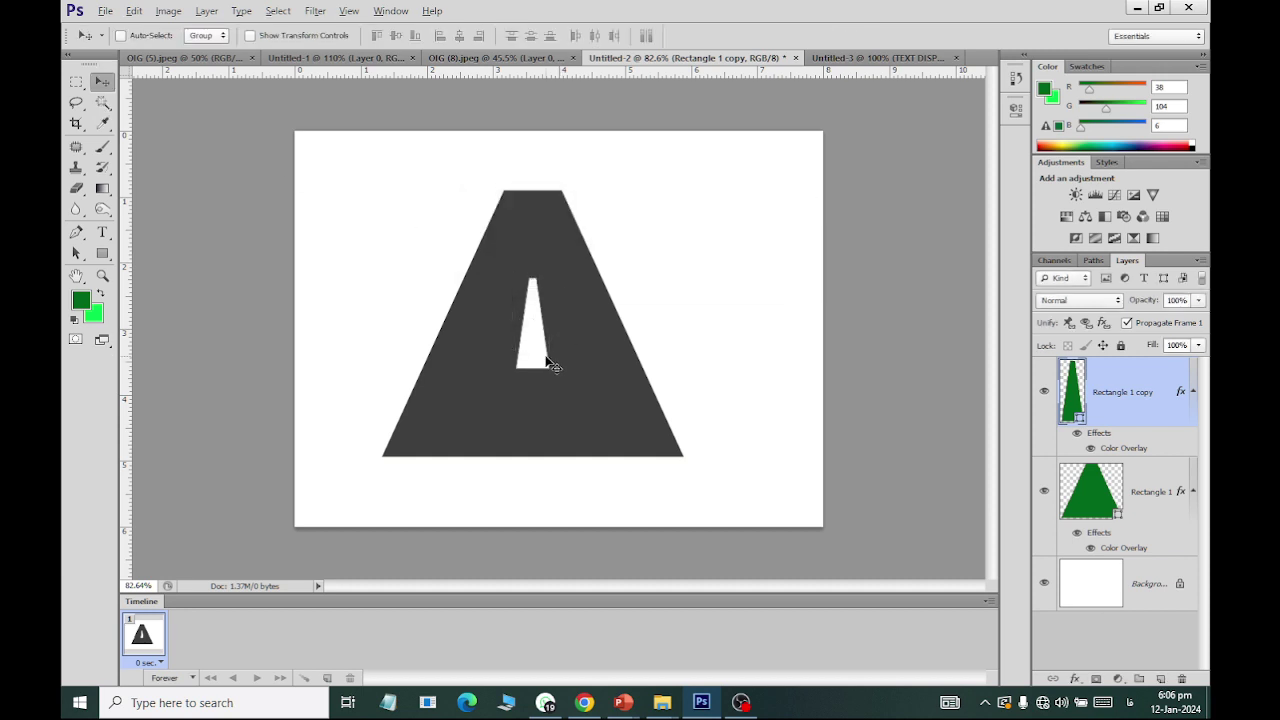
{"action": "left_click_drag", "start_coordinate": [546, 362], "coordinate": [542, 410]}
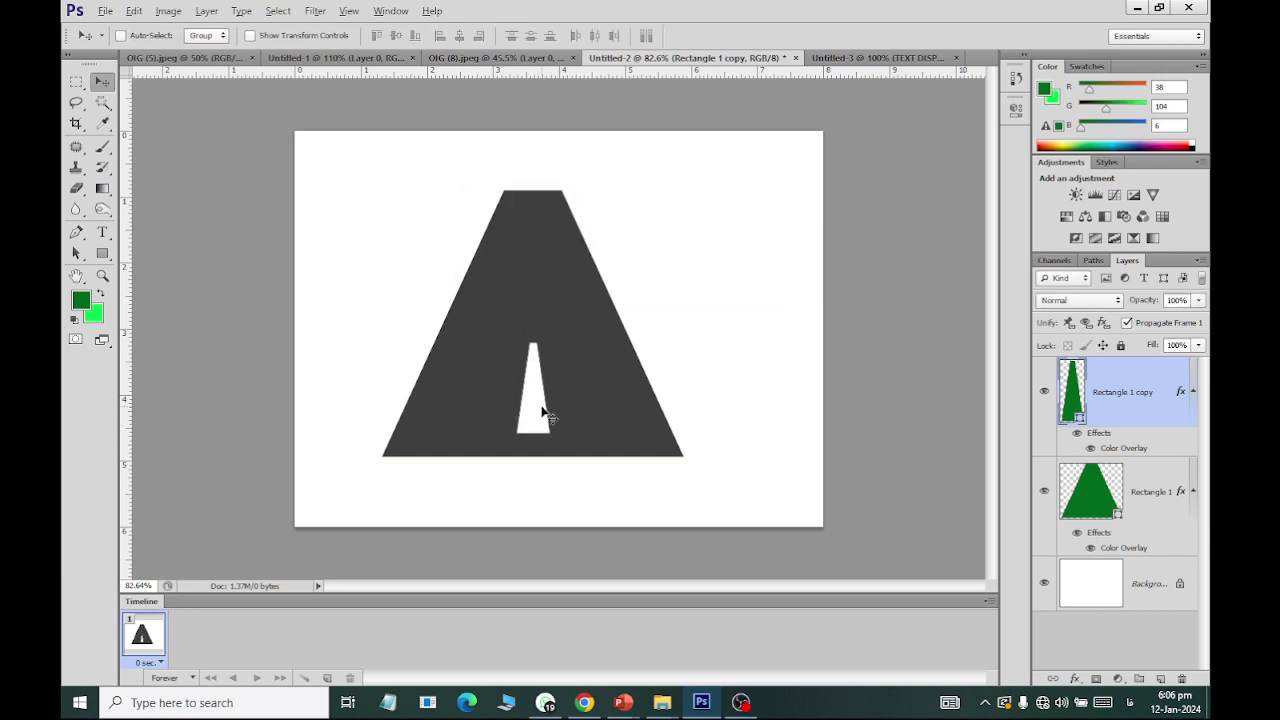
Step: Duplicate the stripe, move the copy up the road, and duplicate that copy again
{"action": "key", "text": "ctrl+j"}
{"action": "left_click_drag", "start_coordinate": [531, 399], "coordinate": [535, 297]}
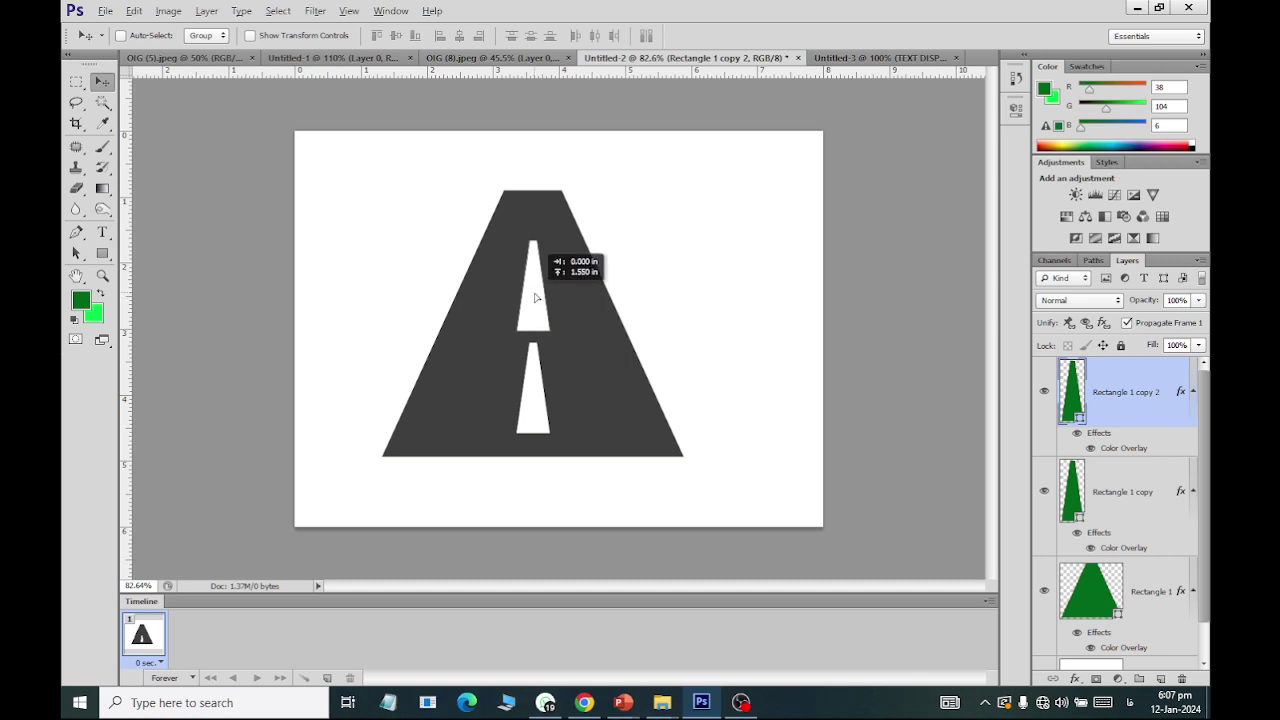
{"action": "key", "text": "ctrl+j"}
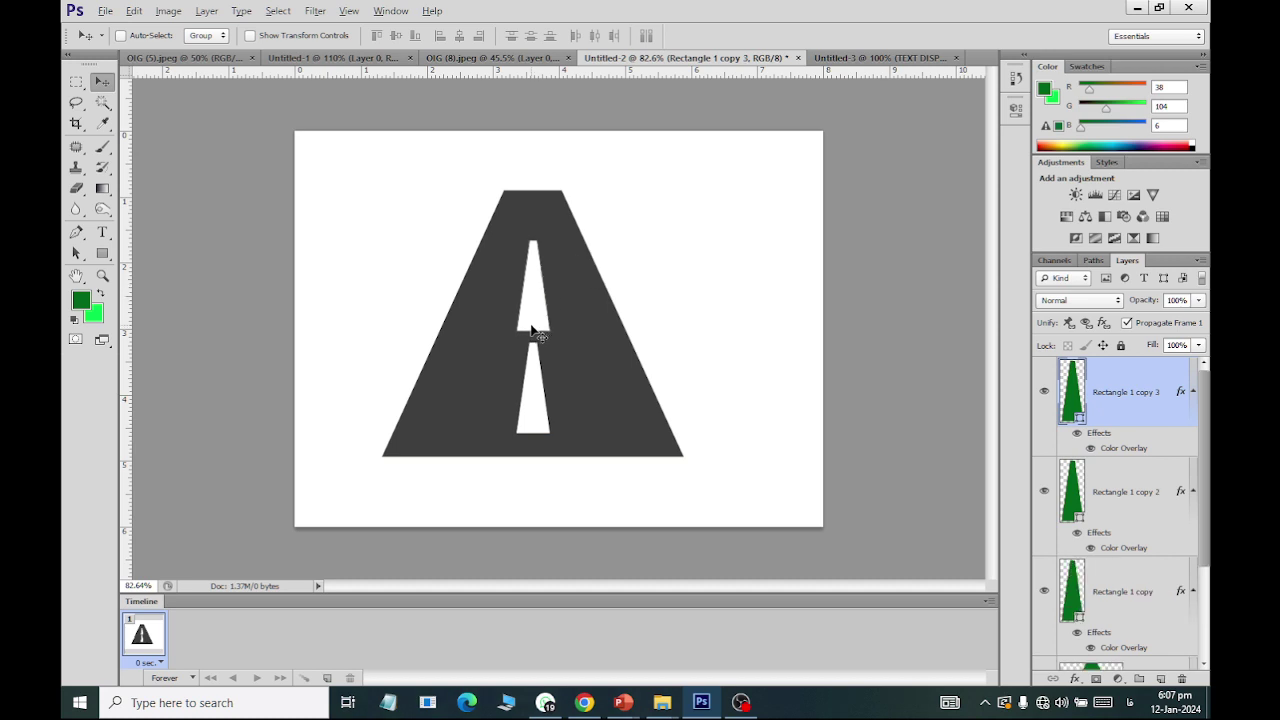
{"action": "key", "text": "ctrl+t"}
Step: Shorten the upper stripe, narrow its bottom edge in perspective, and duplicate it as Rectangle 1 copy 4
{"action": "left_click_drag", "start_coordinate": [531, 334], "coordinate": [531, 326]}
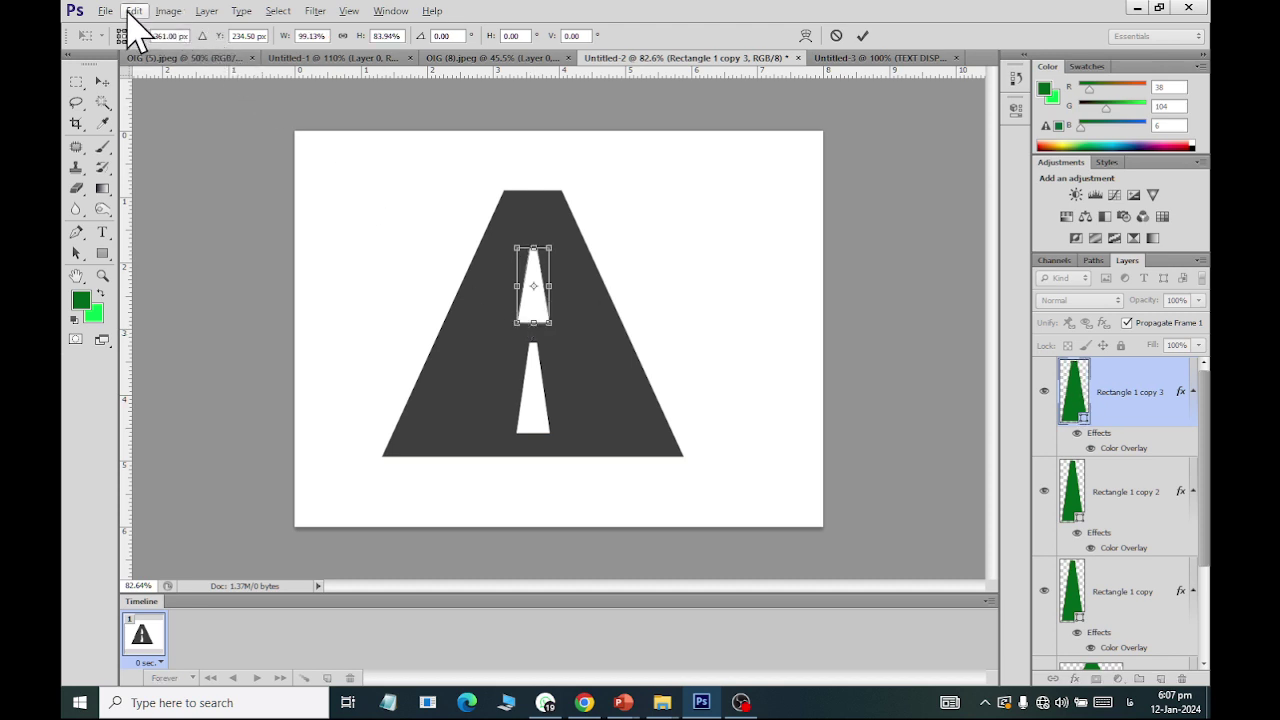
{"action": "left_click", "coordinate": [121, 16]}
{"action": "mouse_move", "coordinate": [208, 400]}
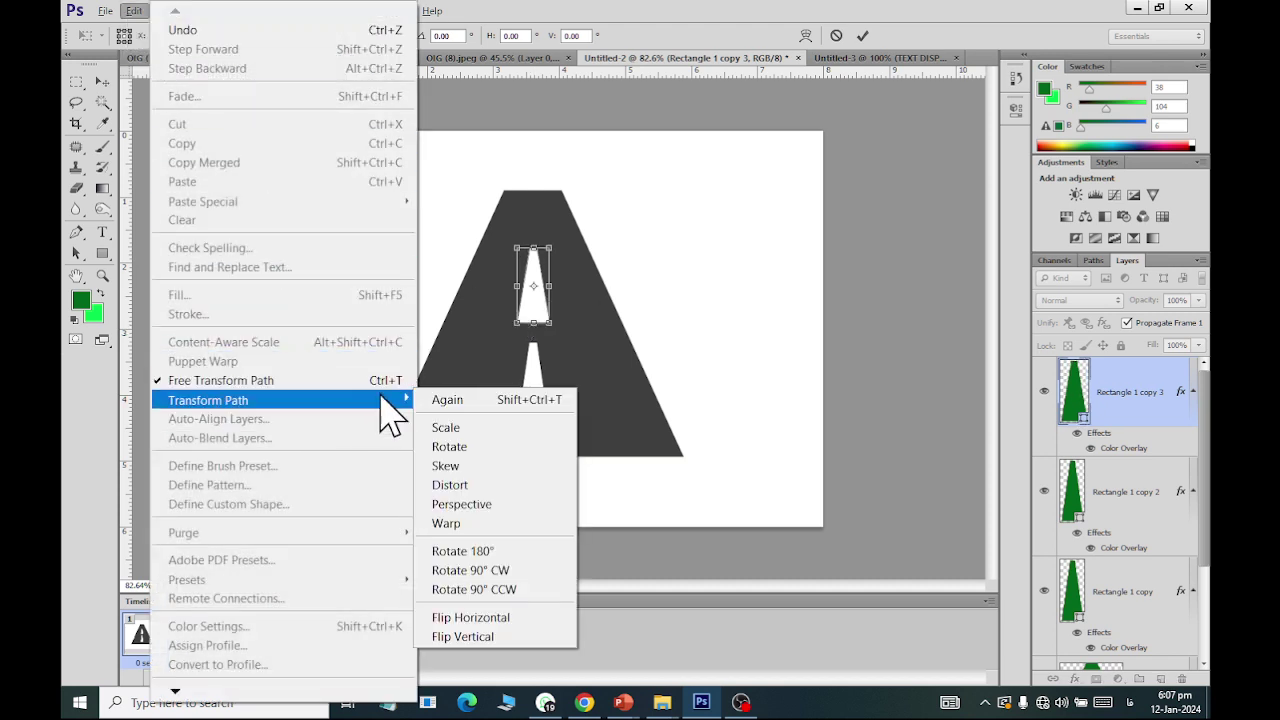
{"action": "left_click", "coordinate": [553, 504]}
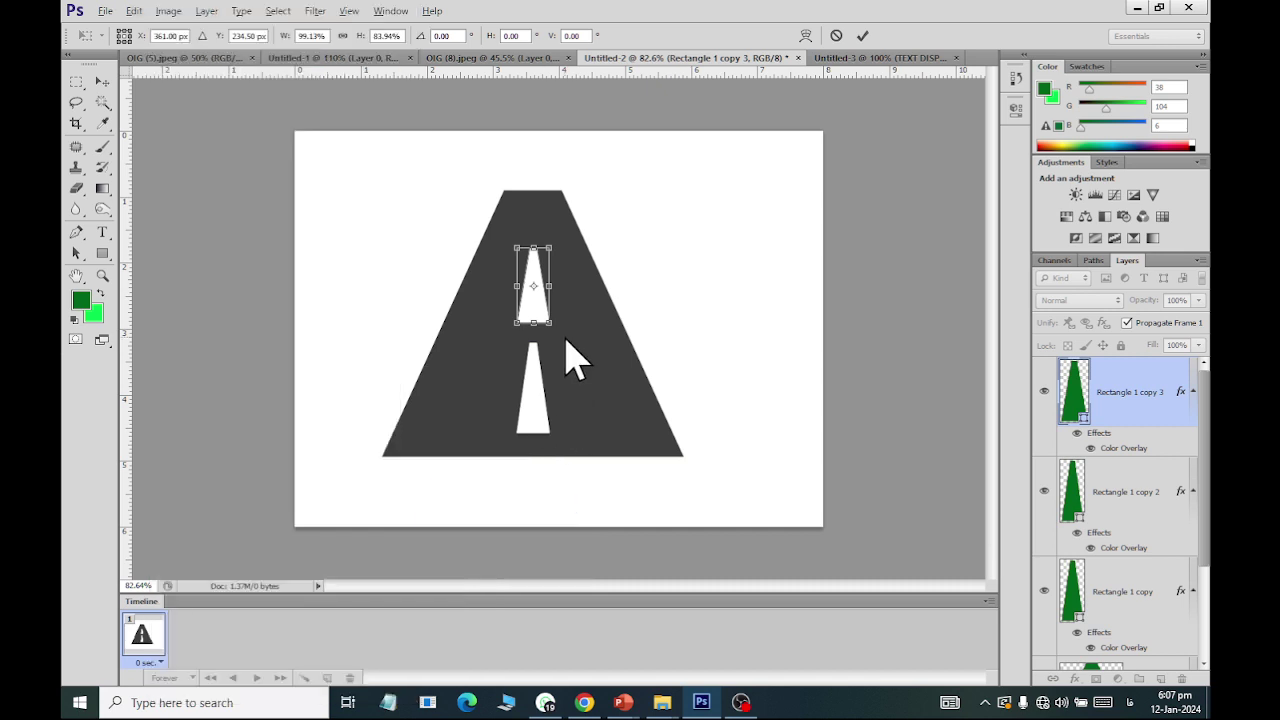
{"action": "scroll", "coordinate": [545, 328], "scroll_direction": "up", "scroll_amount": 5}
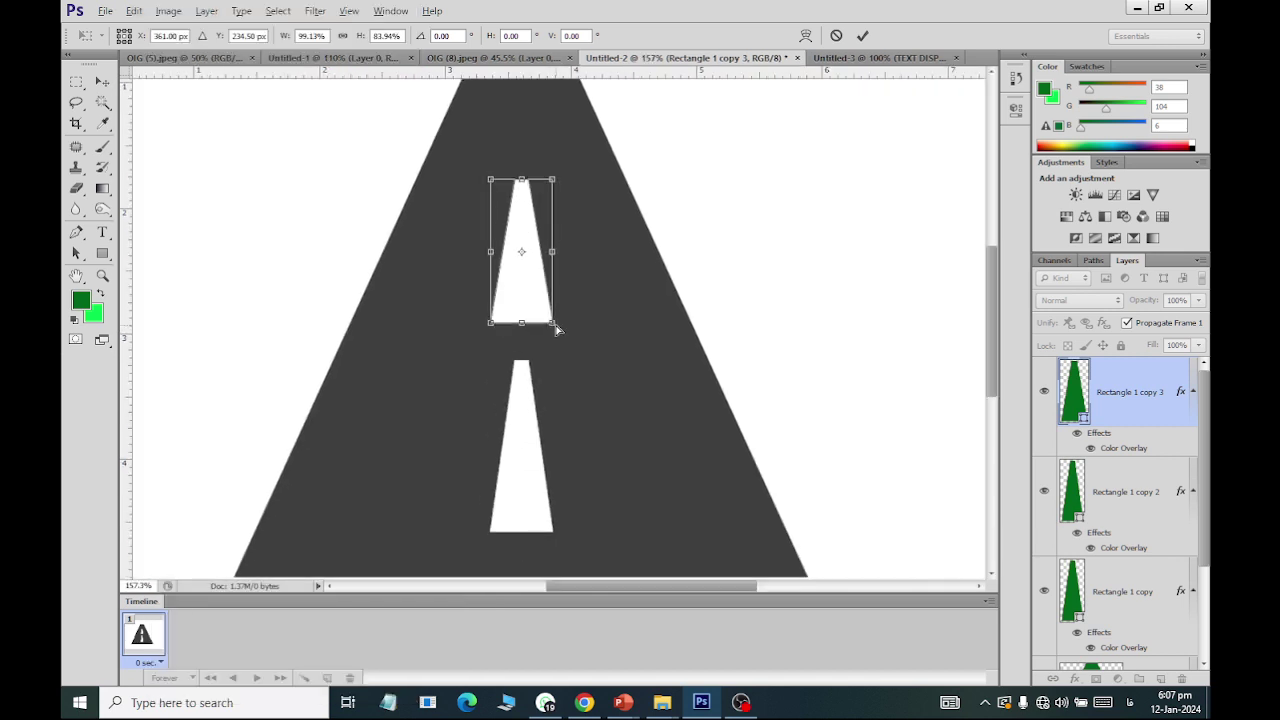
{"action": "left_click_drag", "start_coordinate": [558, 331], "coordinate": [548, 331]}
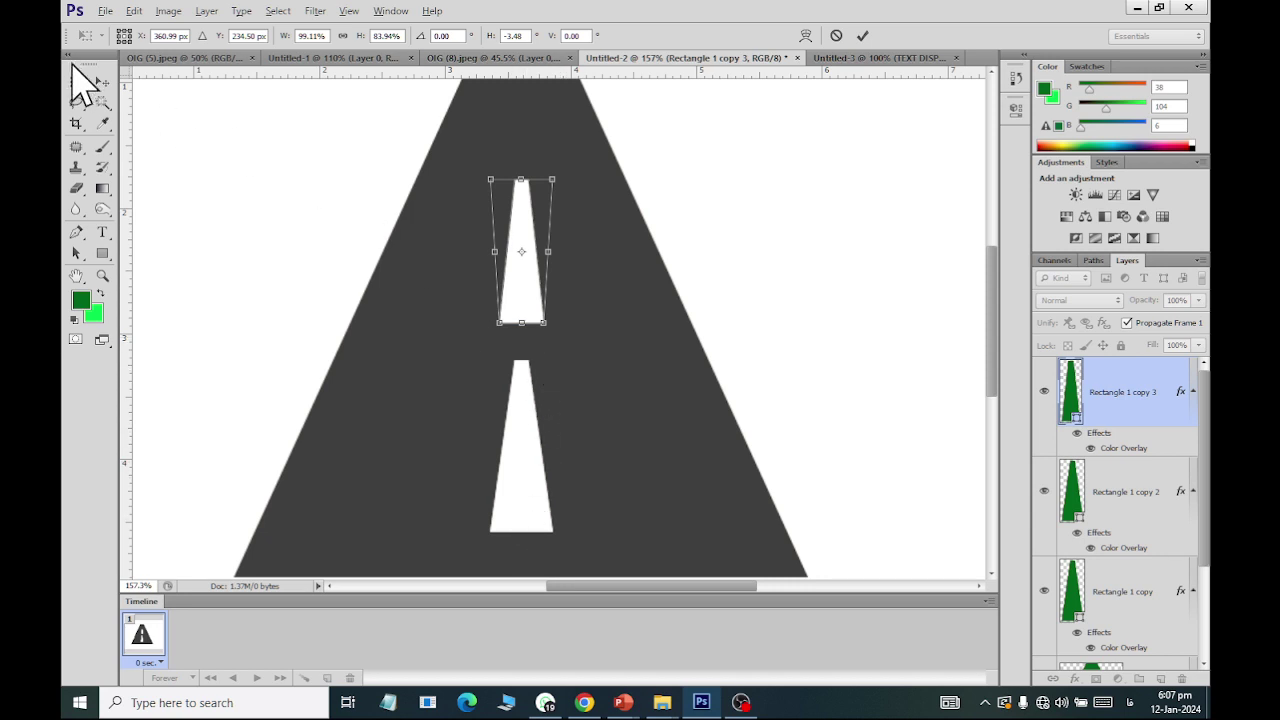
{"action": "left_click", "coordinate": [103, 82]}
{"action": "left_click", "coordinate": [568, 273]}
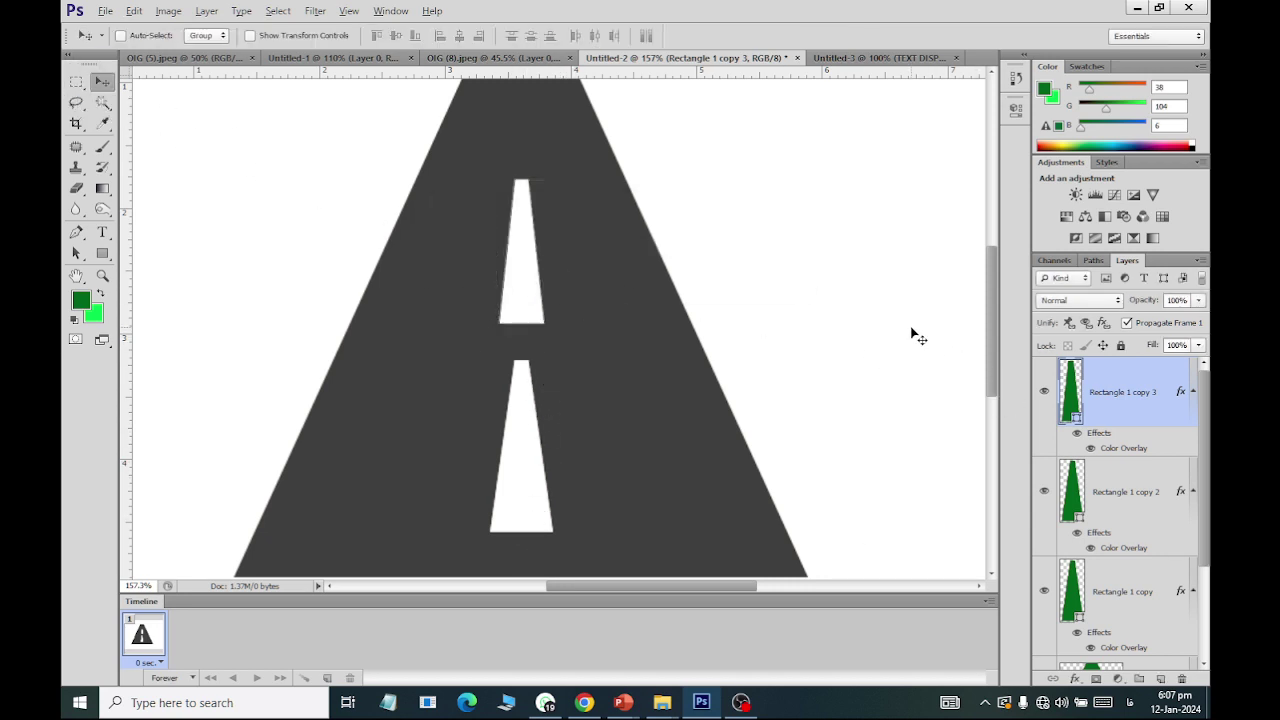
{"action": "key", "text": "ctrl+j"}
{"action": "scroll", "coordinate": [540, 315], "scroll_direction": "up", "scroll_amount": 2}
Step: Move the newest stripe to the top of the road and shorten it to about half height
{"action": "left_click_drag", "start_coordinate": [523, 366], "coordinate": [524, 209]}
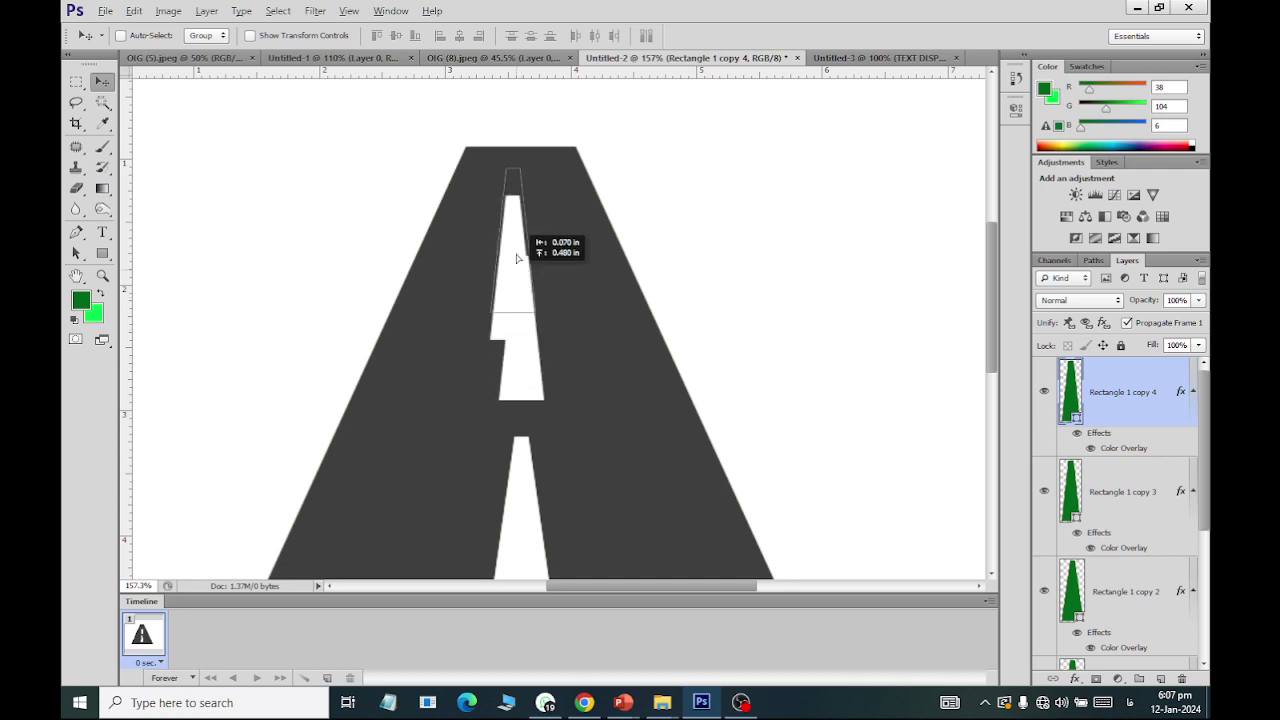
{"action": "key", "text": "ctrl+t"}
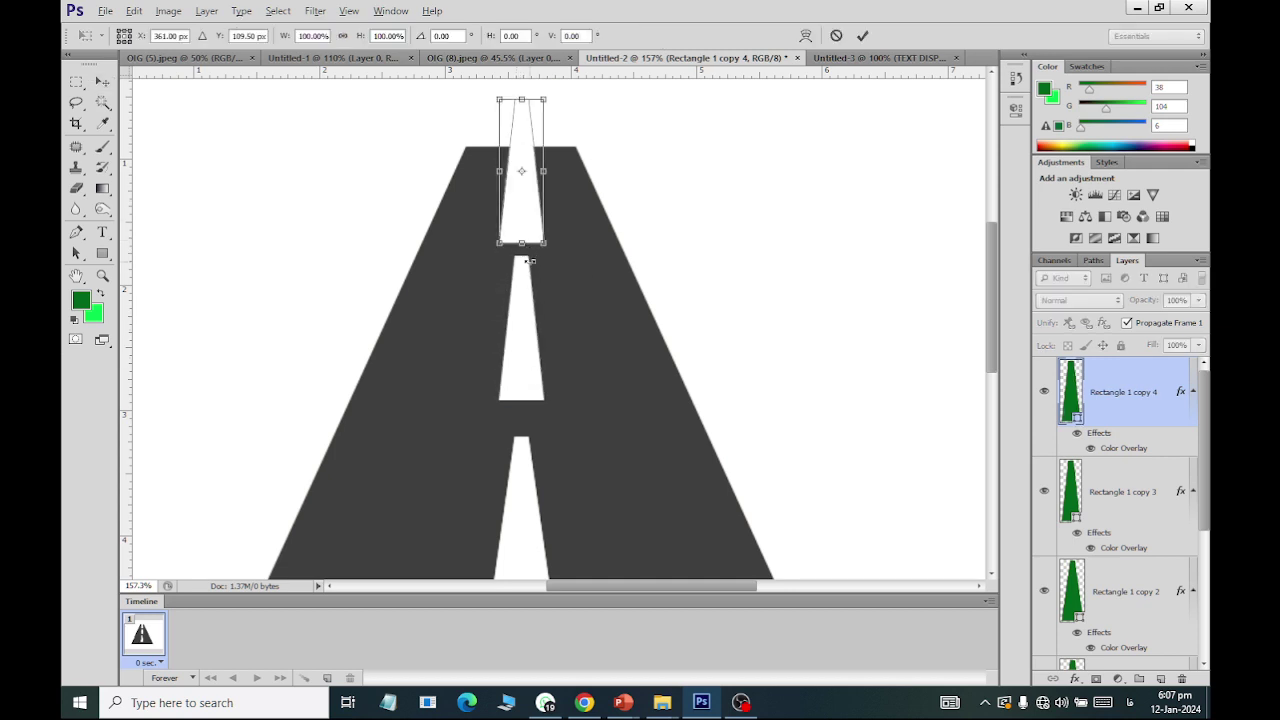
{"action": "mouse_move", "coordinate": [521, 243]}
{"action": "left_mouse_down"}
{"action": "mouse_move", "coordinate": [528, 207]}
{"action": "mouse_move", "coordinate": [529, 229]}
{"action": "left_mouse_up"}
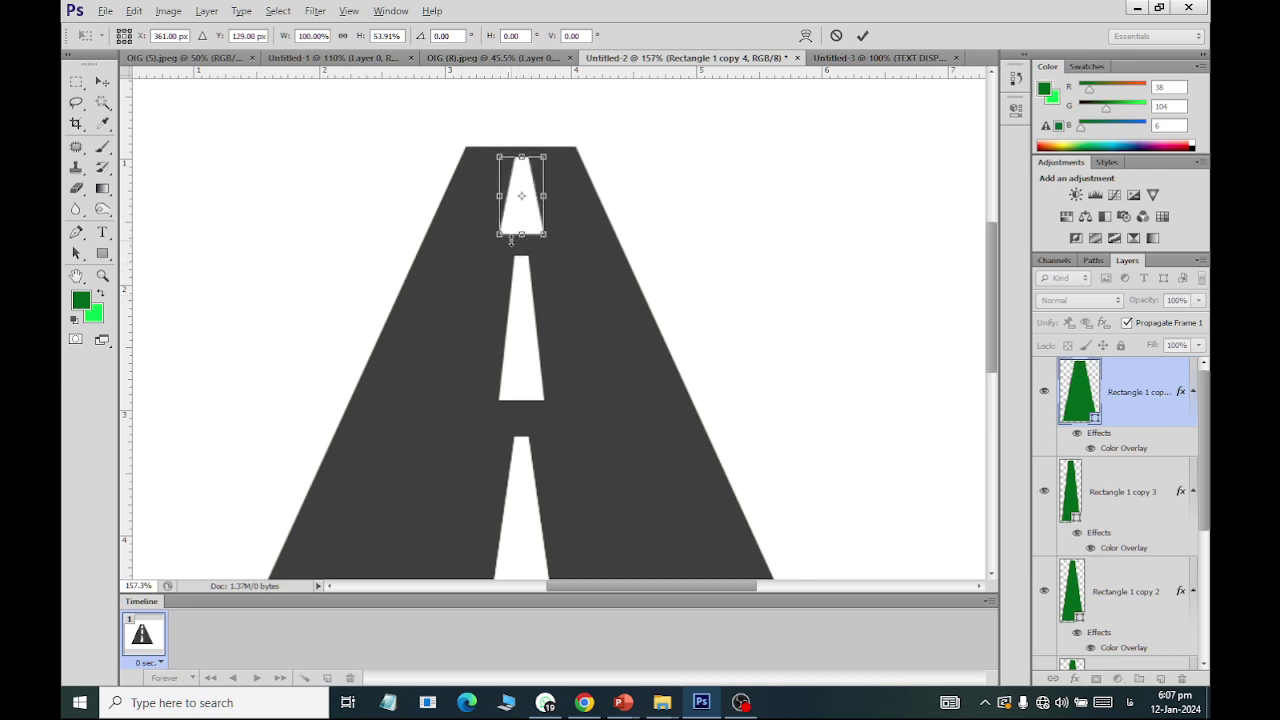
Step: Taper the top stripe's bottom edge in perspective, apply it, and zoom out to the whole canvas
{"action": "left_click", "coordinate": [133, 10]}
{"action": "mouse_move", "coordinate": [208, 399]}
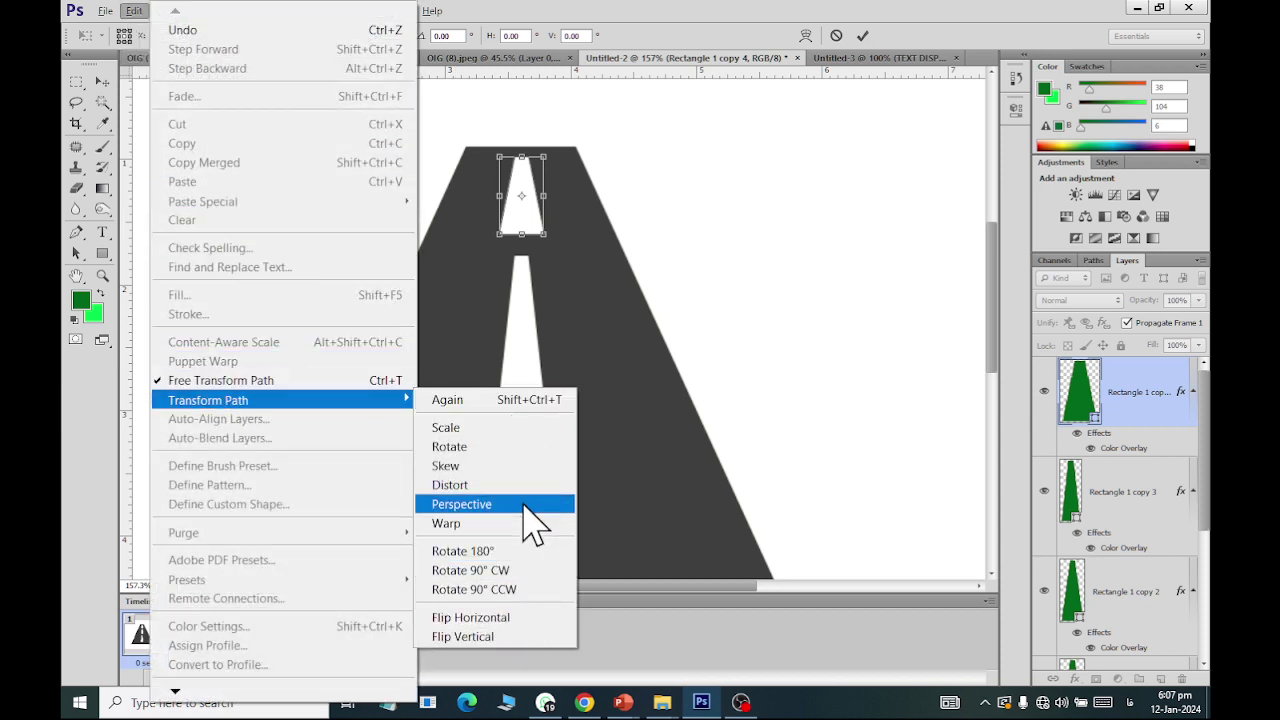
{"action": "left_click", "coordinate": [540, 505]}
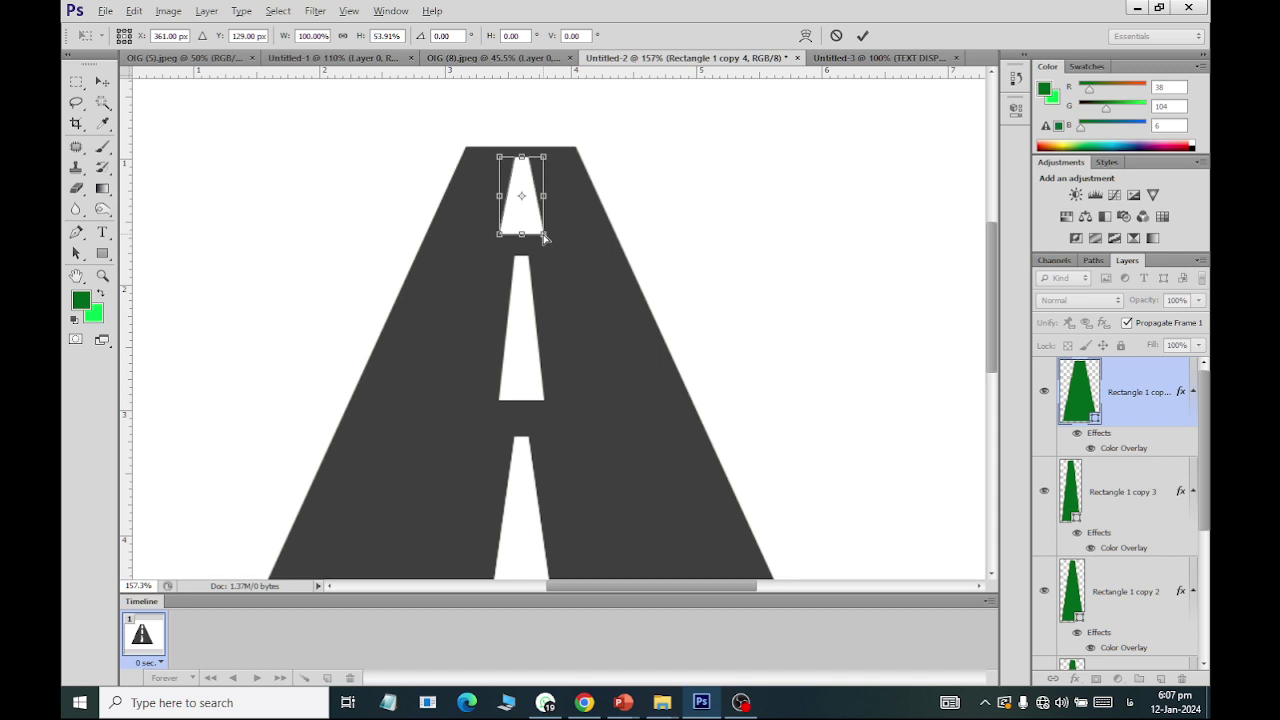
{"action": "left_click_drag", "start_coordinate": [545, 237], "coordinate": [535, 237]}
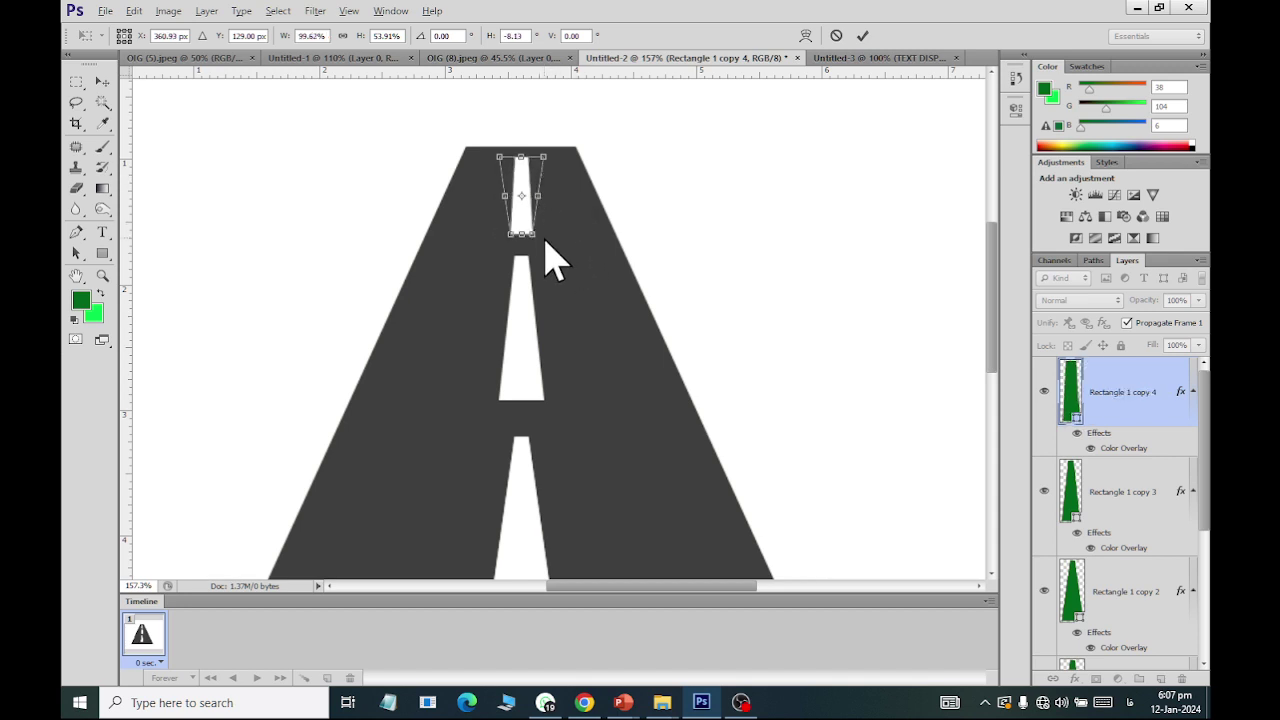
{"action": "left_click_drag", "start_coordinate": [535, 236], "coordinate": [542, 239]}
{"action": "key", "text": "ctrl+z"}
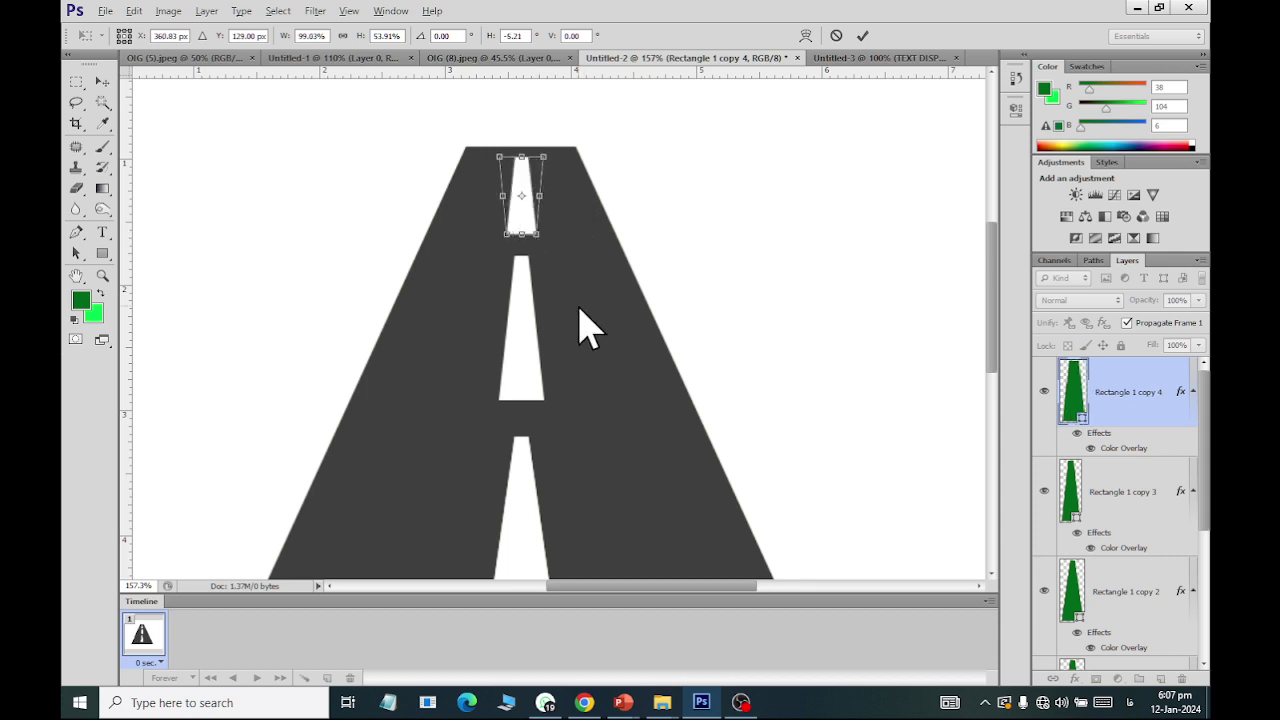
{"action": "left_click", "coordinate": [102, 81]}
{"action": "left_click", "coordinate": [548, 270]}
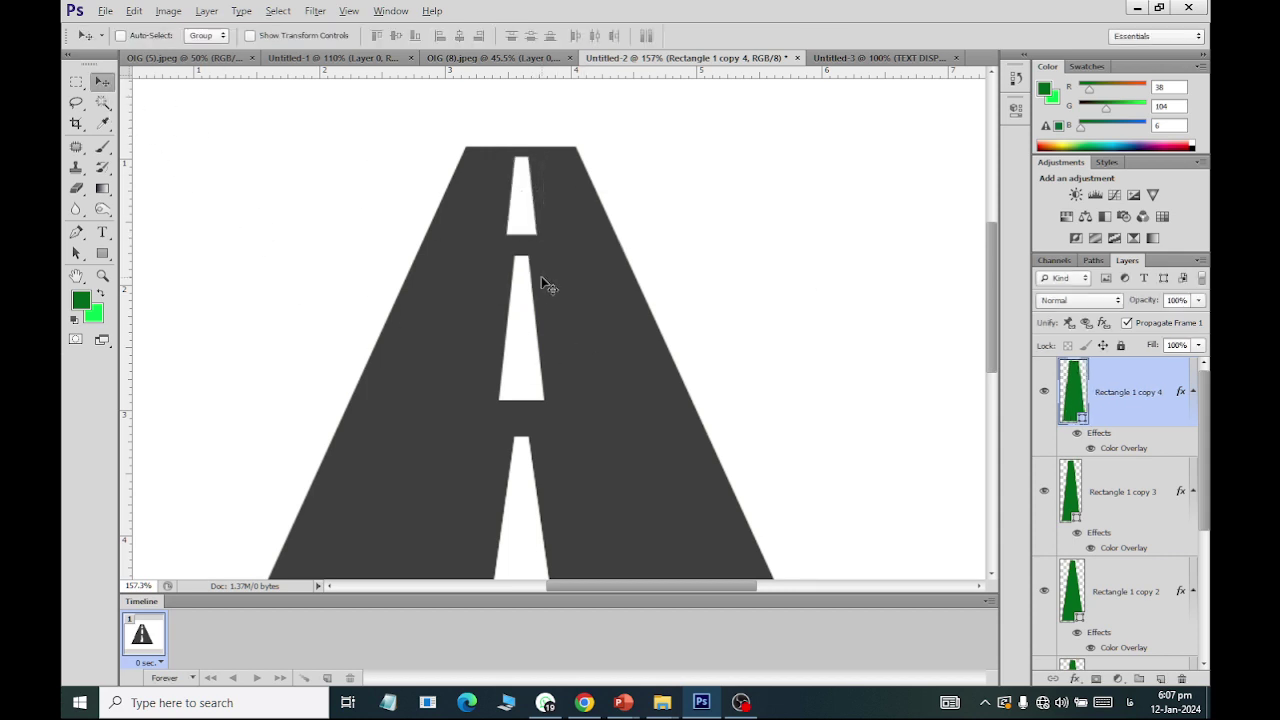
{"action": "scroll", "coordinate": [527, 262], "scroll_direction": "down", "scroll_amount": 2}
{"action": "scroll", "coordinate": [527, 262], "scroll_direction": "down", "scroll_amount": 2}
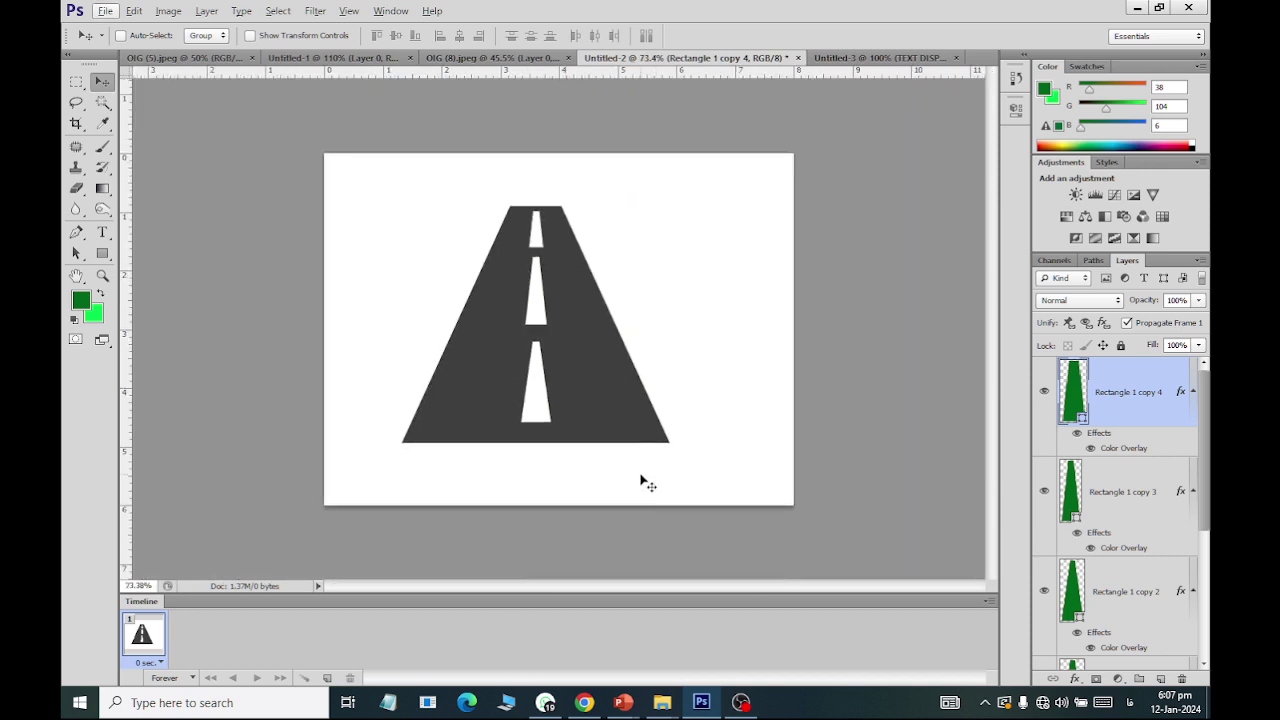
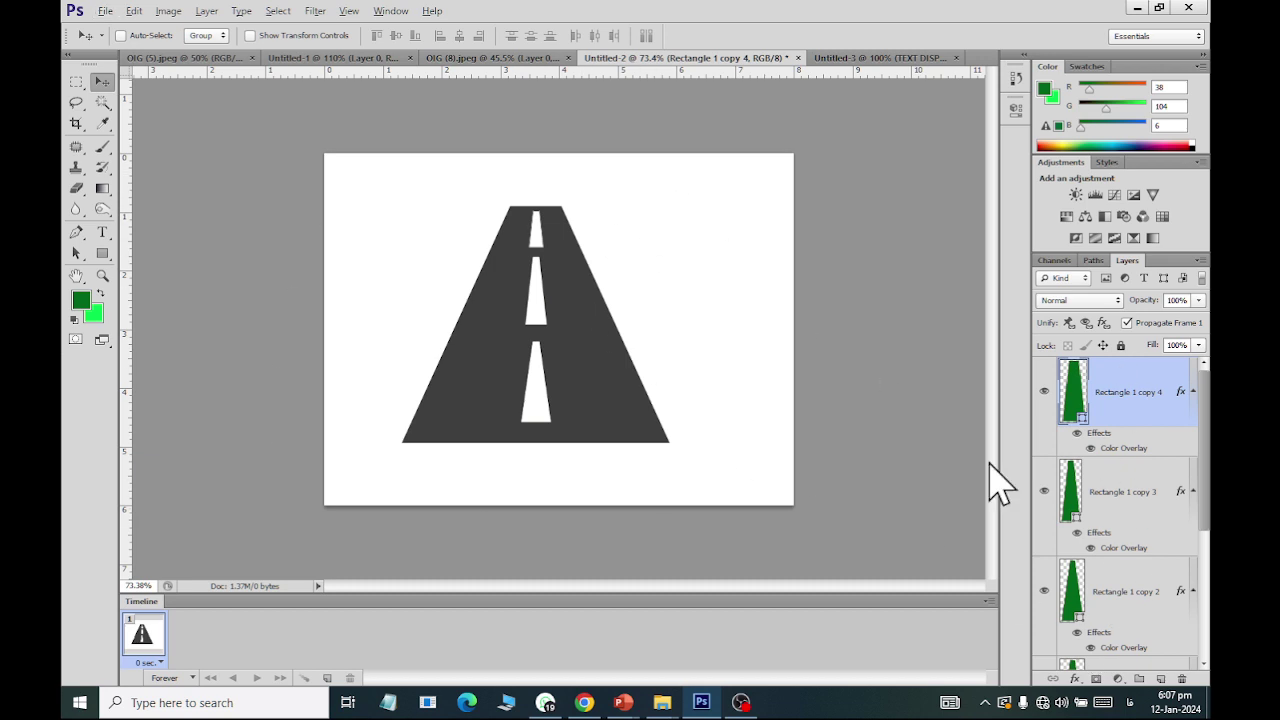
Step: Convert the white Background into an editable Layer 0
{"action": "scroll", "coordinate": [1160, 590], "scroll_direction": "down", "scroll_amount": 3}
{"action": "left_click", "coordinate": [1136, 640]}
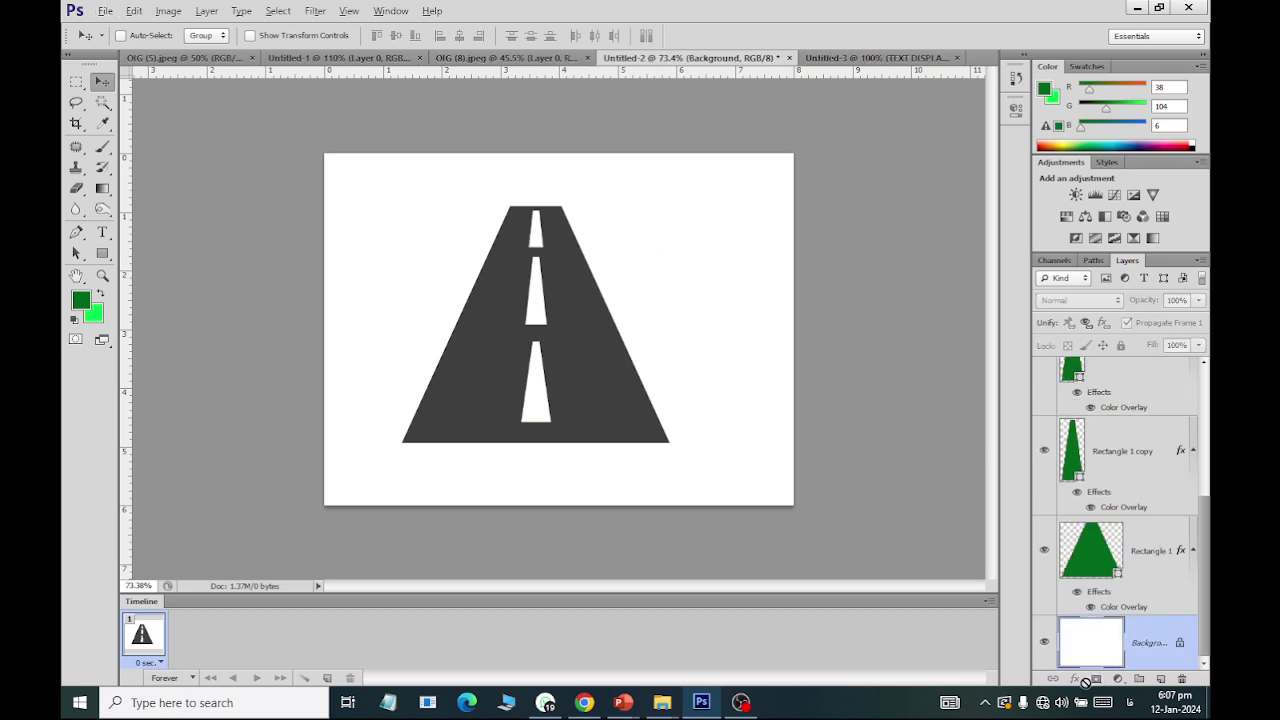
{"action": "double_click", "coordinate": [1187, 643]}
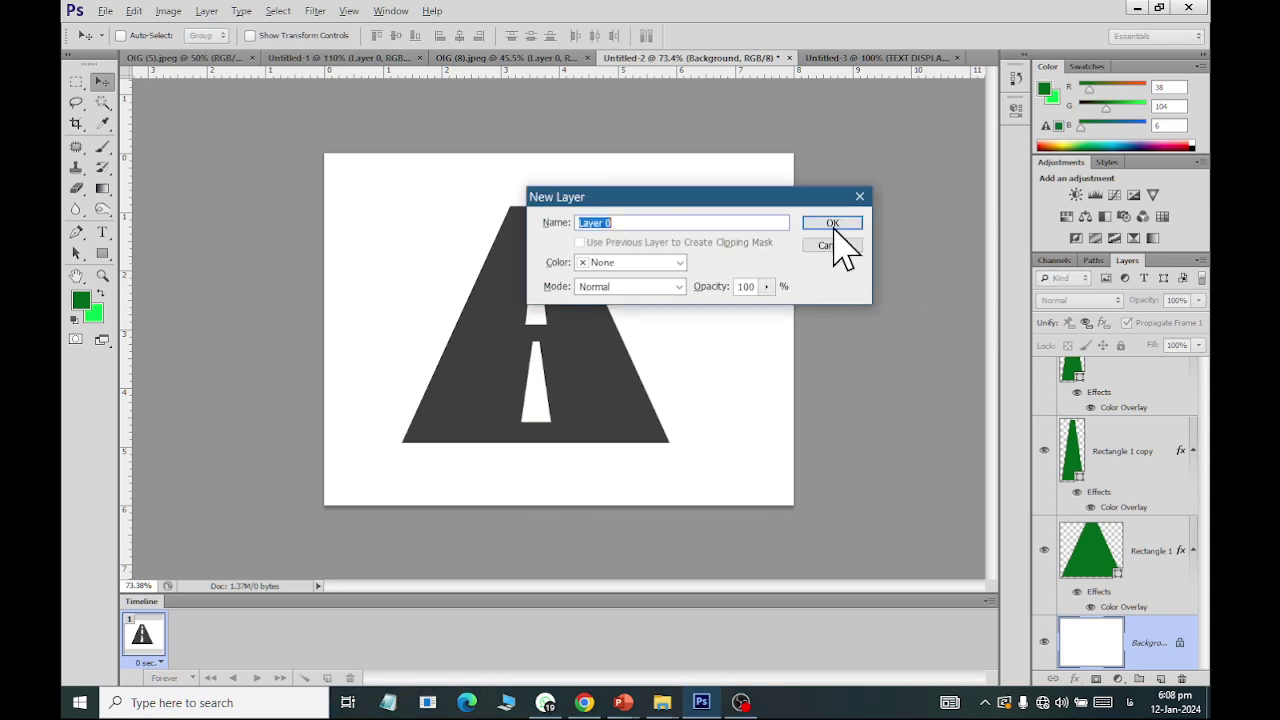
{"action": "left_click", "coordinate": [832, 224]}
Step: Apply an orange wood Pattern Overlay to Layer 0 via Blending Options
{"action": "left_click", "coordinate": [1075, 679]}
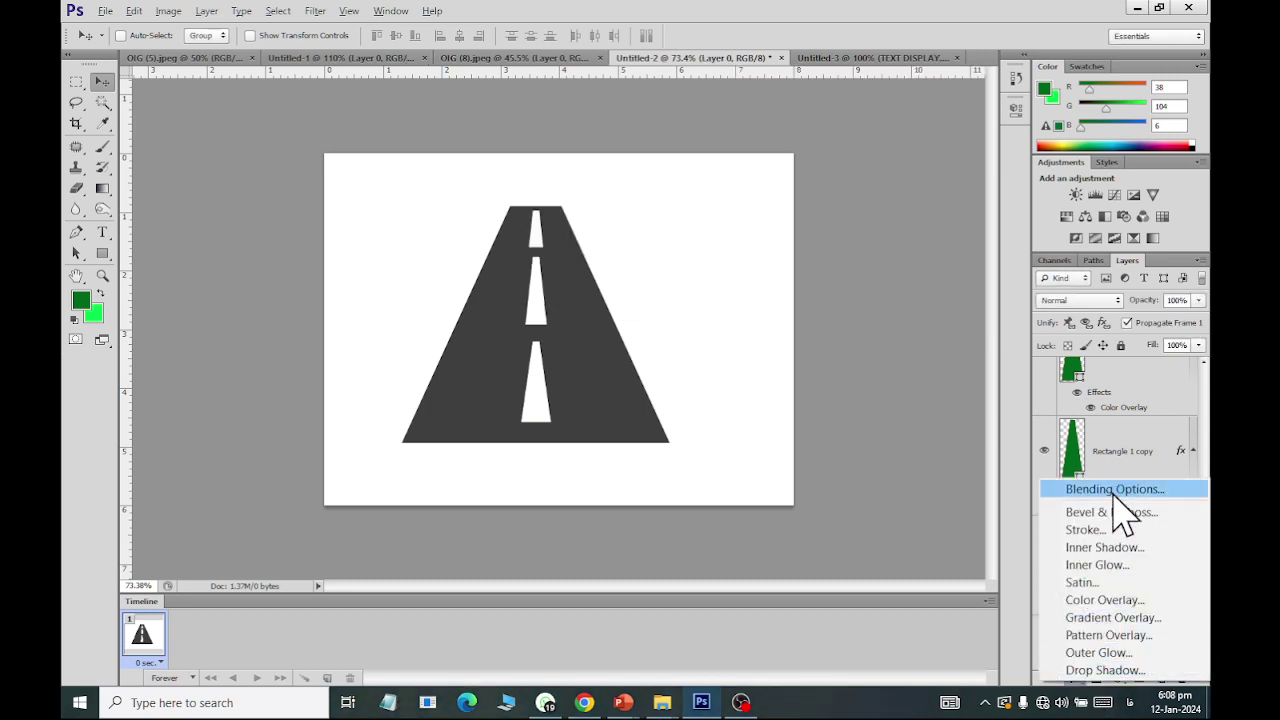
{"action": "left_click", "coordinate": [425, 280]}
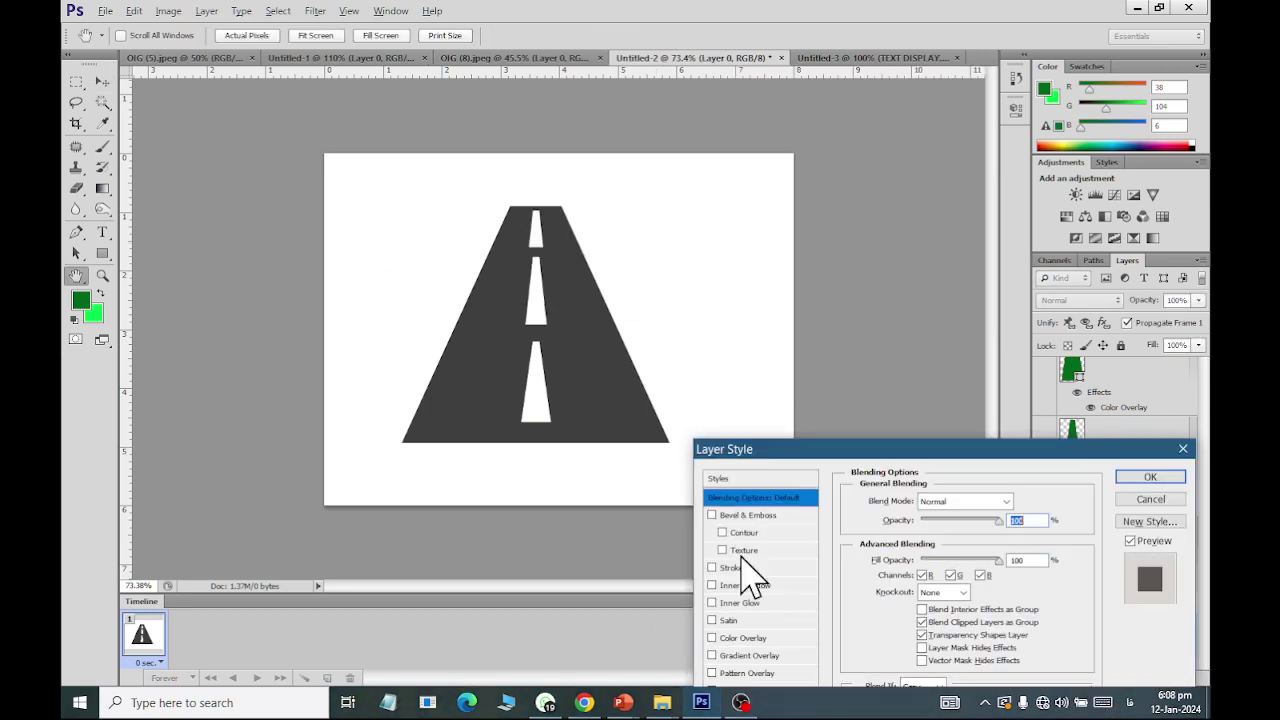
{"action": "left_click_drag", "start_coordinate": [786, 457], "coordinate": [797, 193]}
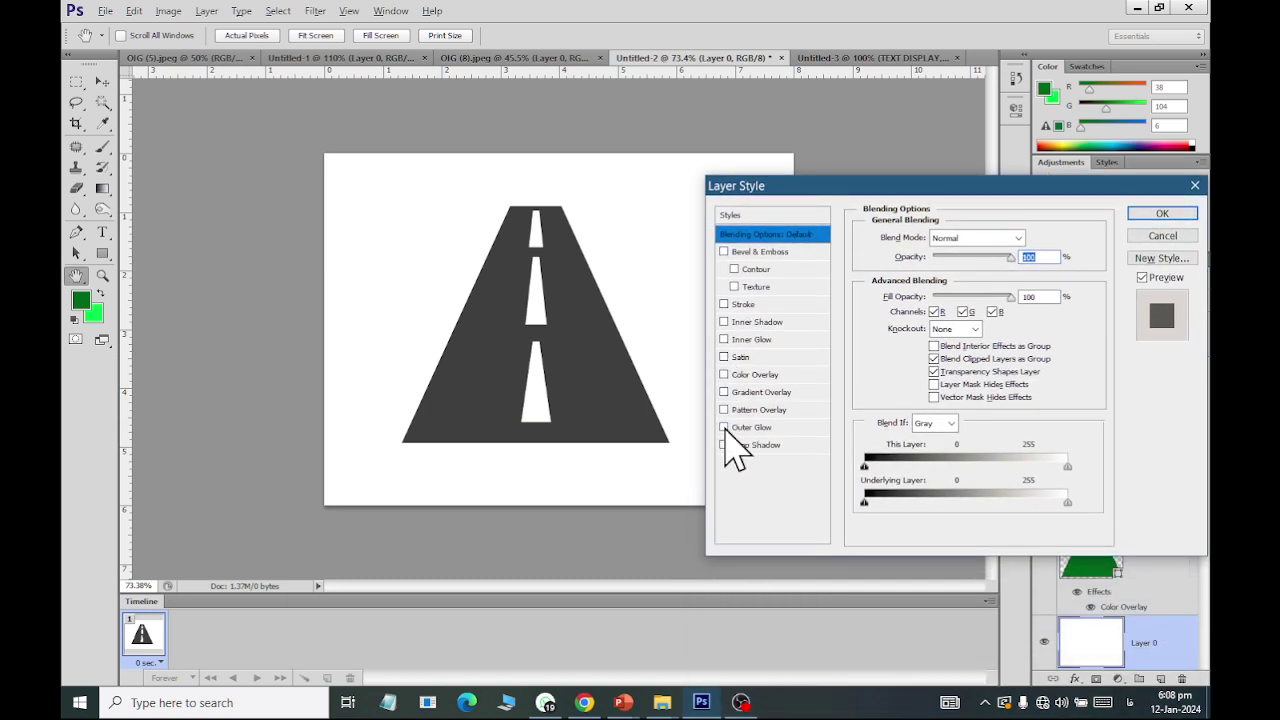
{"action": "left_click", "coordinate": [724, 410]}
{"action": "left_click", "coordinate": [760, 410]}
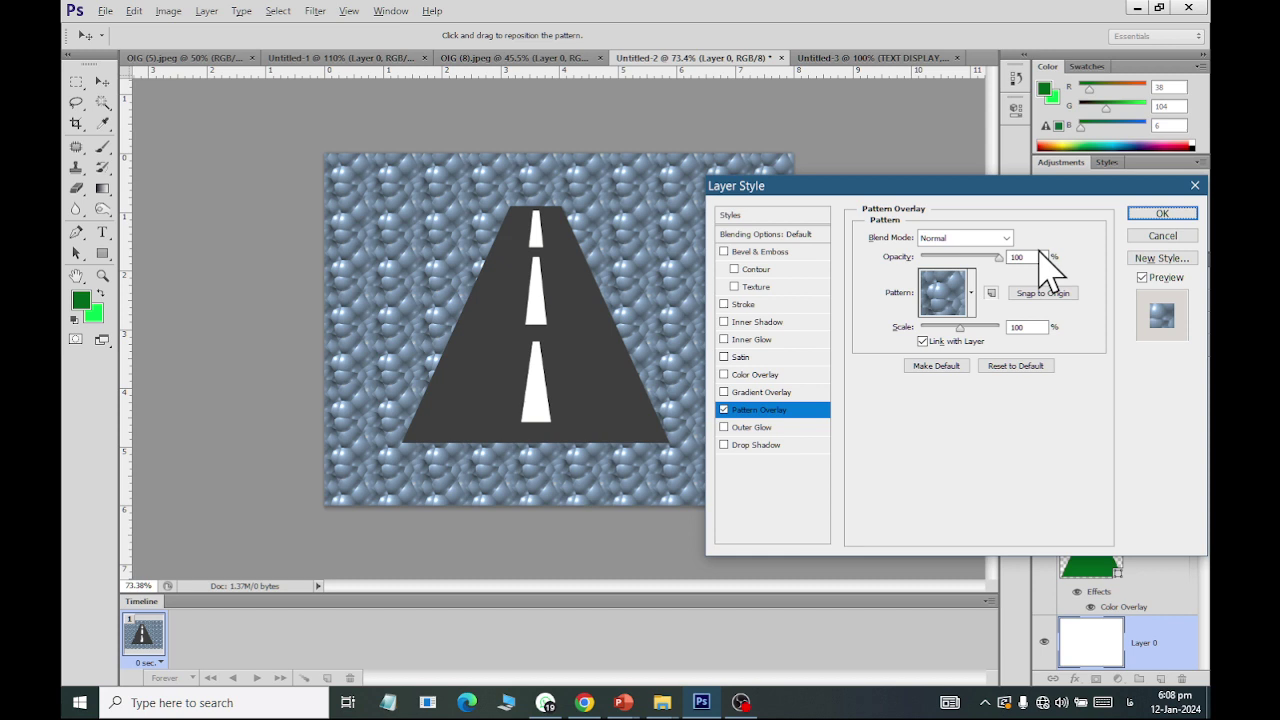
{"action": "left_click", "coordinate": [971, 300]}
{"action": "left_click", "coordinate": [868, 368]}
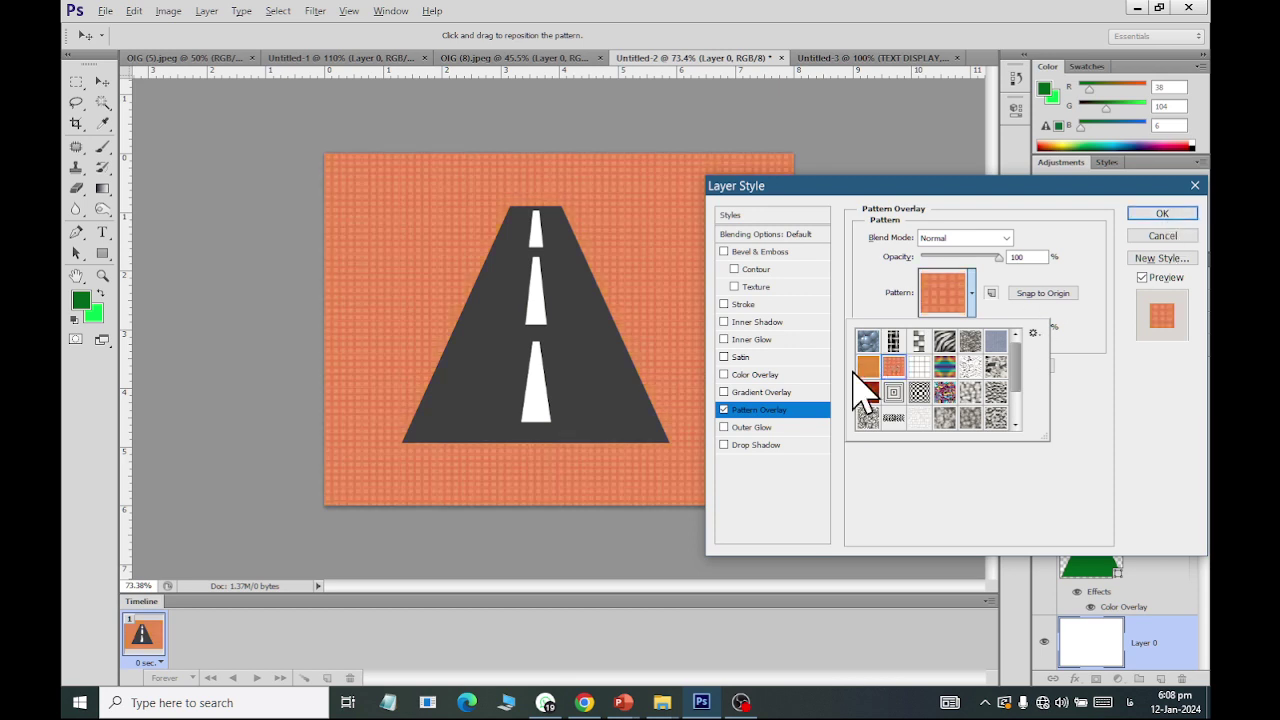
{"action": "left_click", "coordinate": [1162, 214]}
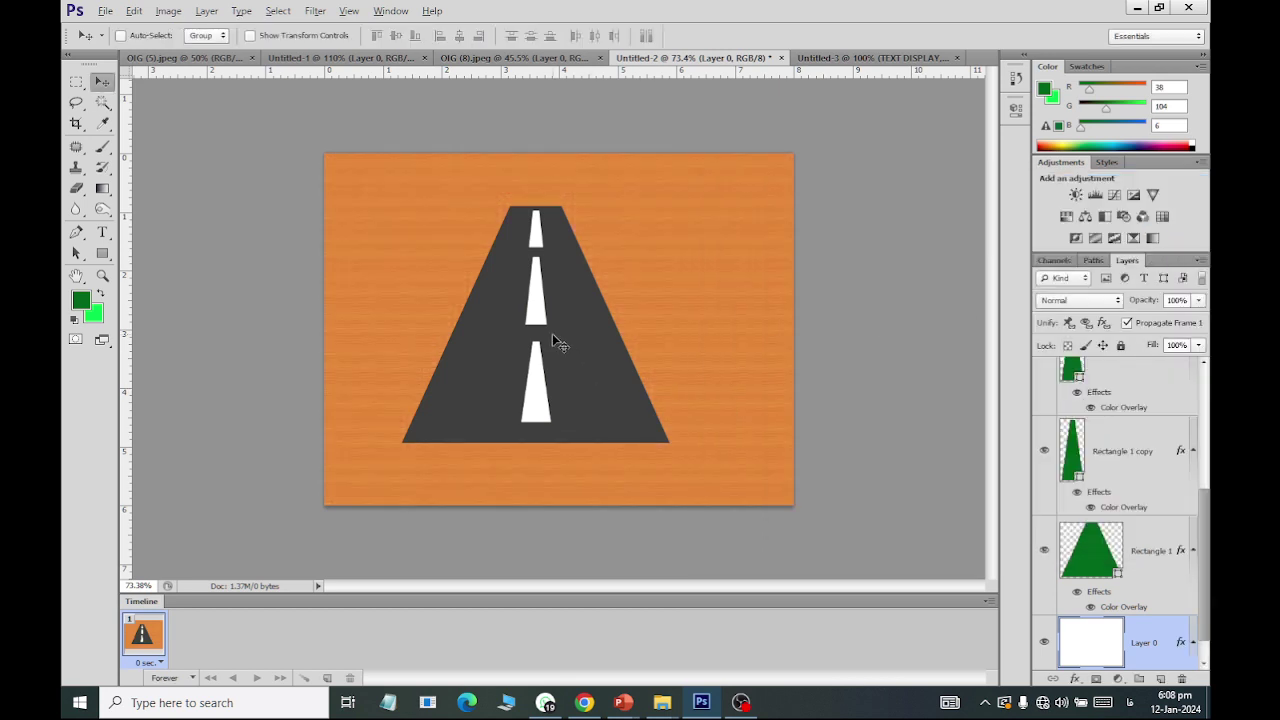
Step: Give Rectangle 1 a Drop Shadow with distance 11, spread 8, size 21, then disable it
{"action": "scroll", "coordinate": [1176, 528], "scroll_direction": "down", "scroll_amount": 1}
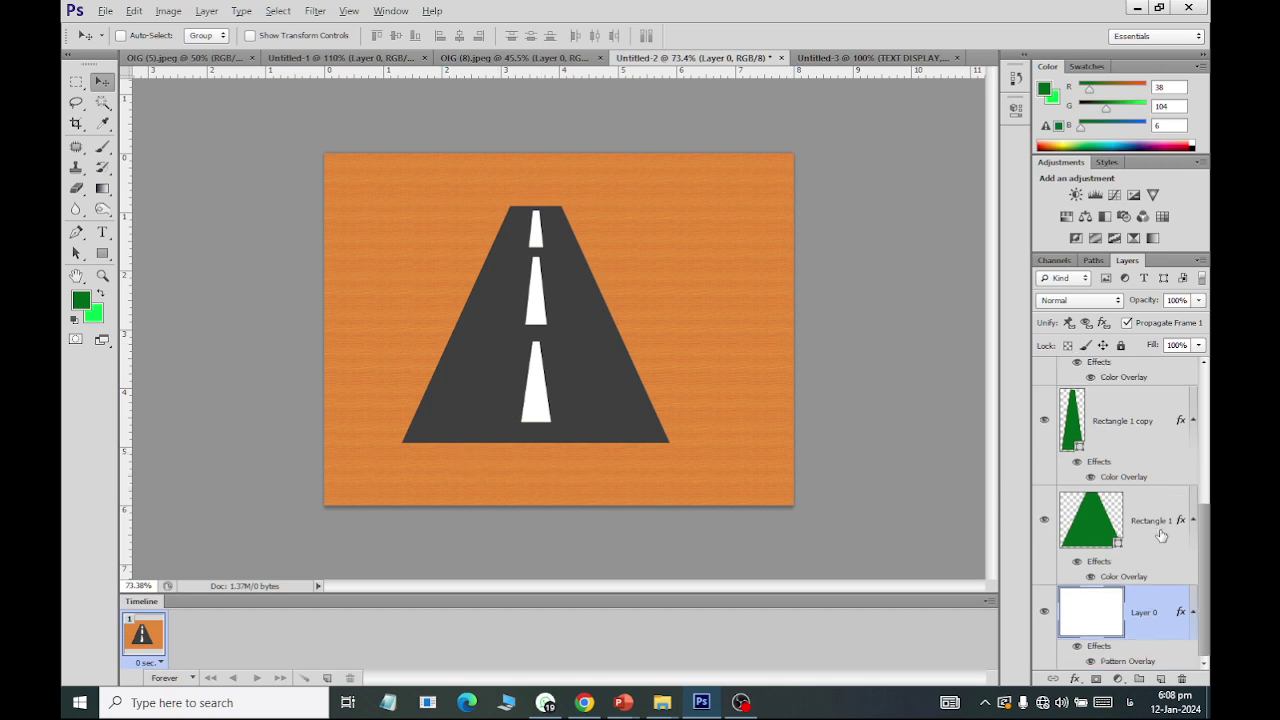
{"action": "left_click", "coordinate": [1160, 530]}
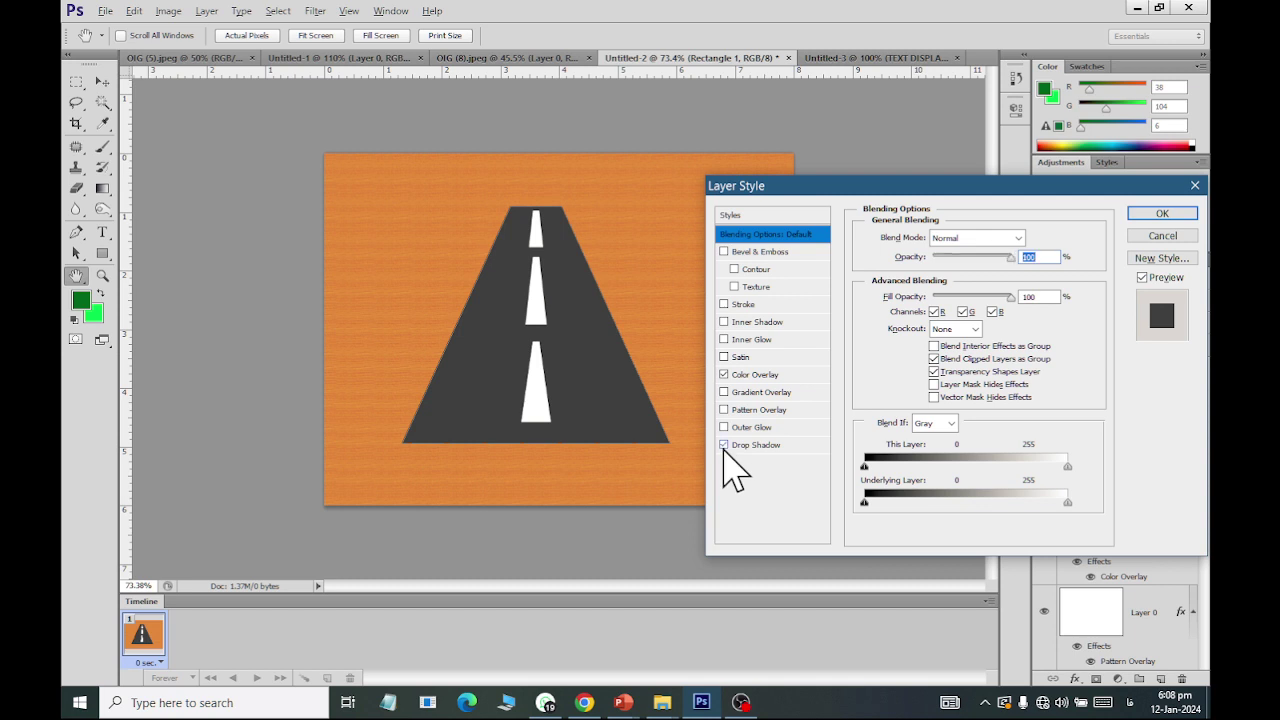
{"action": "left_click", "coordinate": [752, 445]}
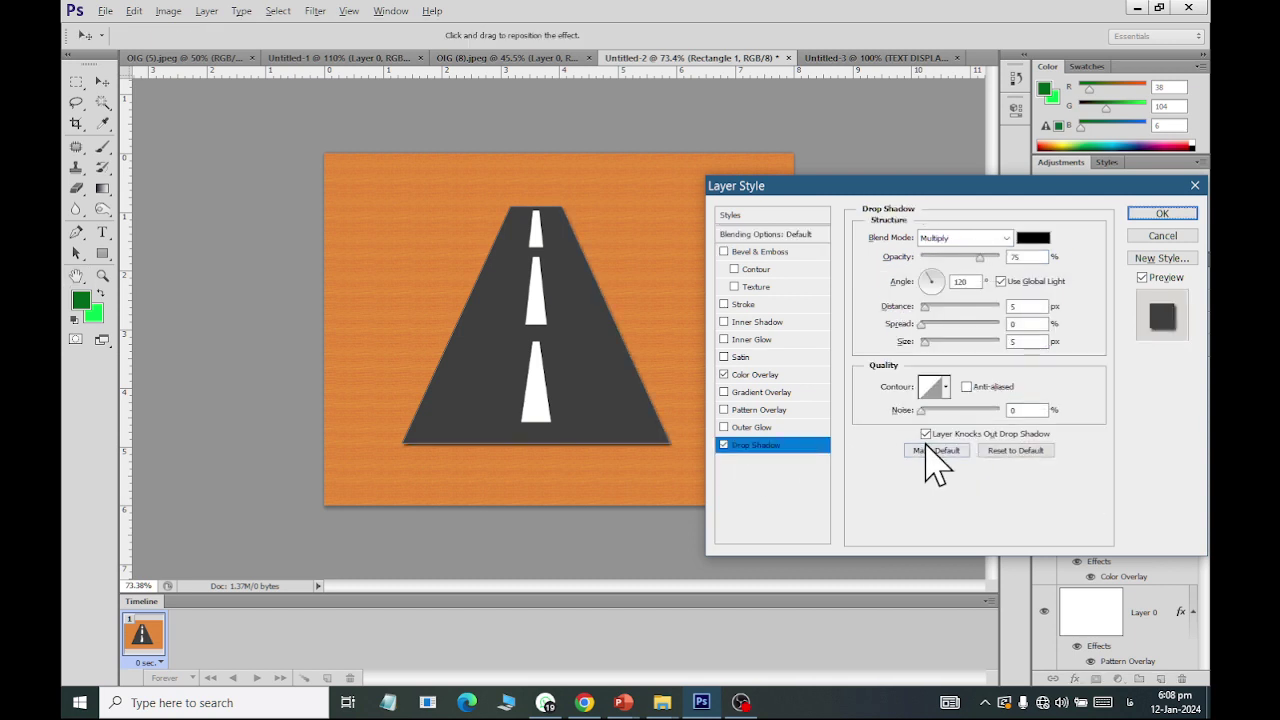
{"action": "left_click", "coordinate": [931, 308]}
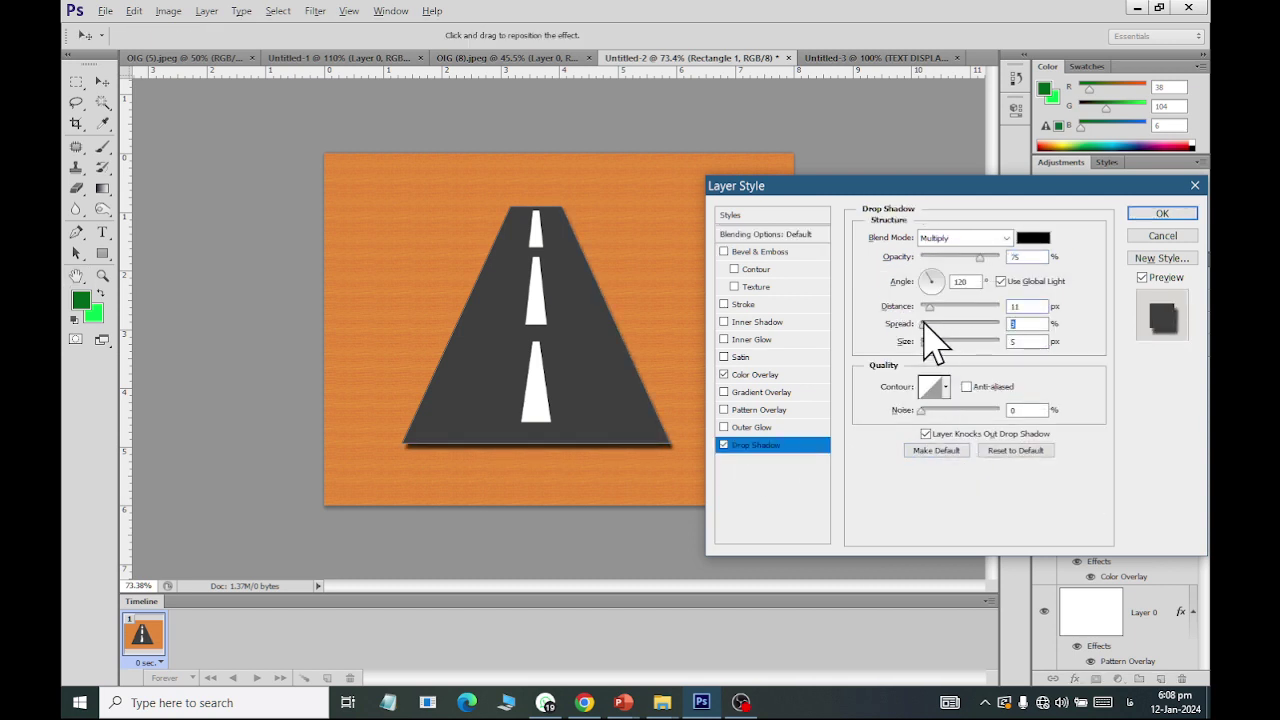
{"action": "left_click_drag", "start_coordinate": [922, 341], "coordinate": [933, 342]}
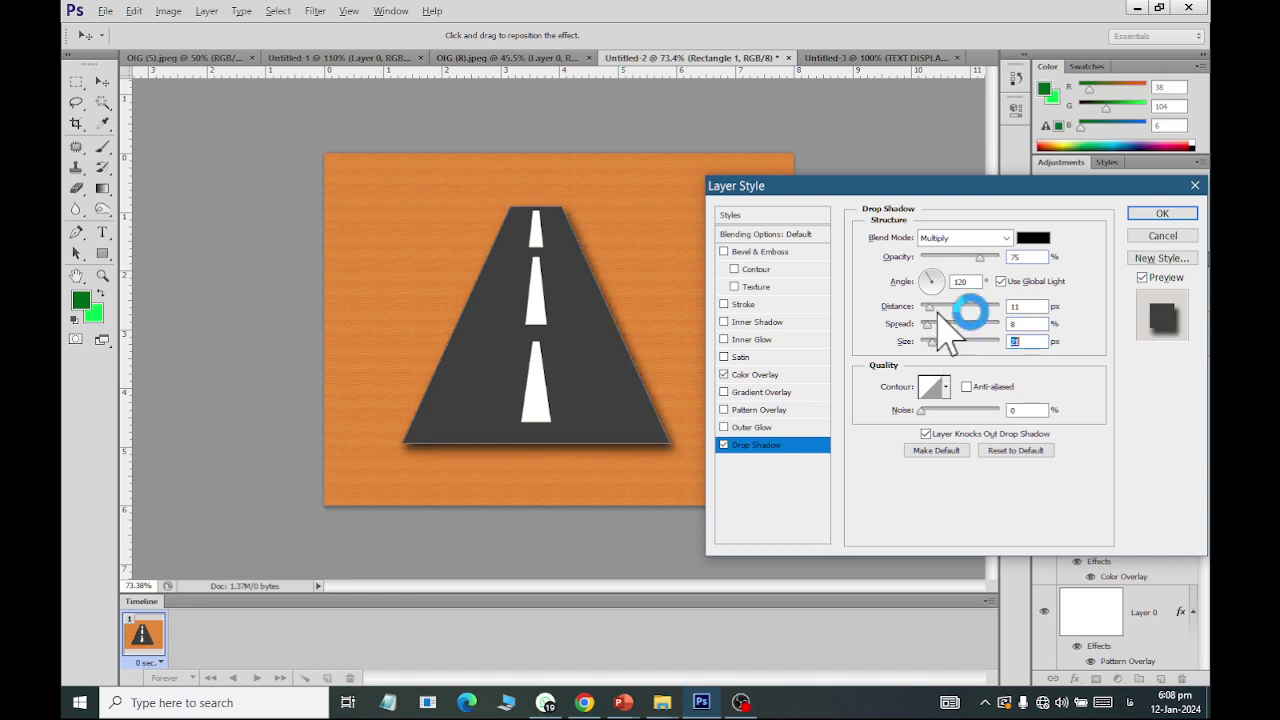
{"action": "left_click", "coordinate": [724, 445]}
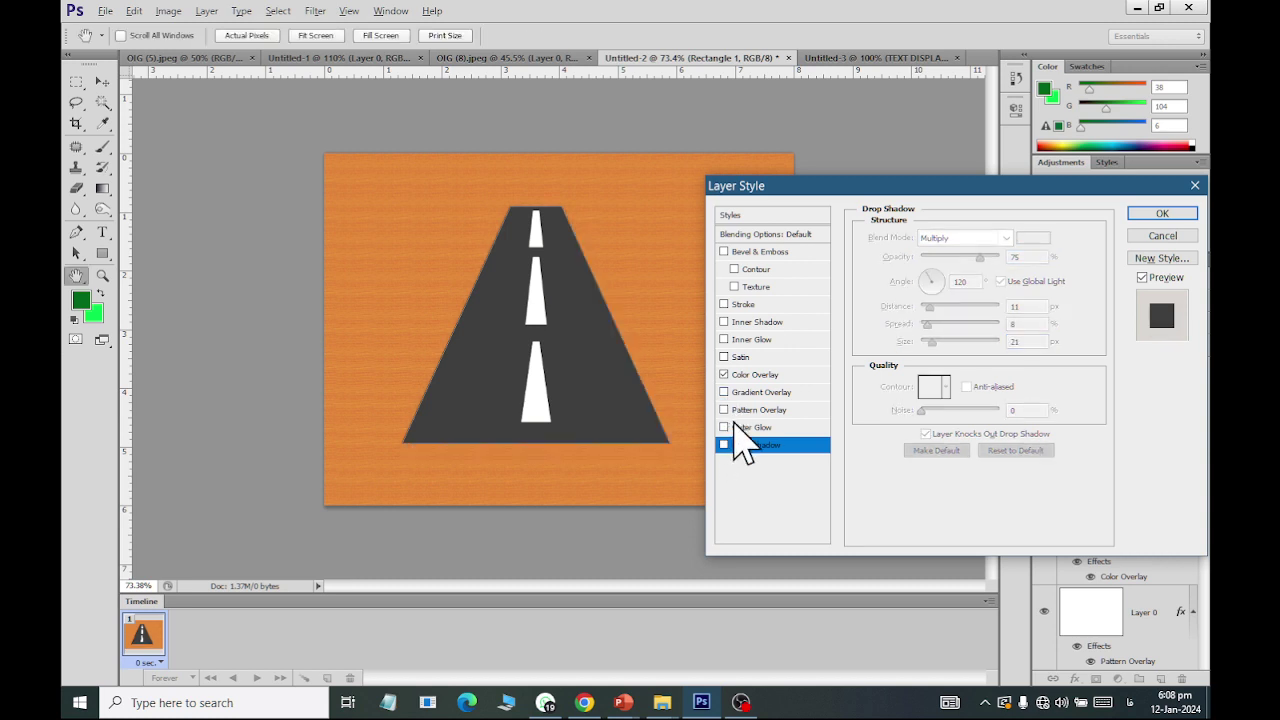
Step: Add a grey (a2a2a2) Outer Glow to Rectangle 1 with 32 px size and 22% spread
{"action": "left_click", "coordinate": [724, 427]}
{"action": "left_click", "coordinate": [750, 427]}
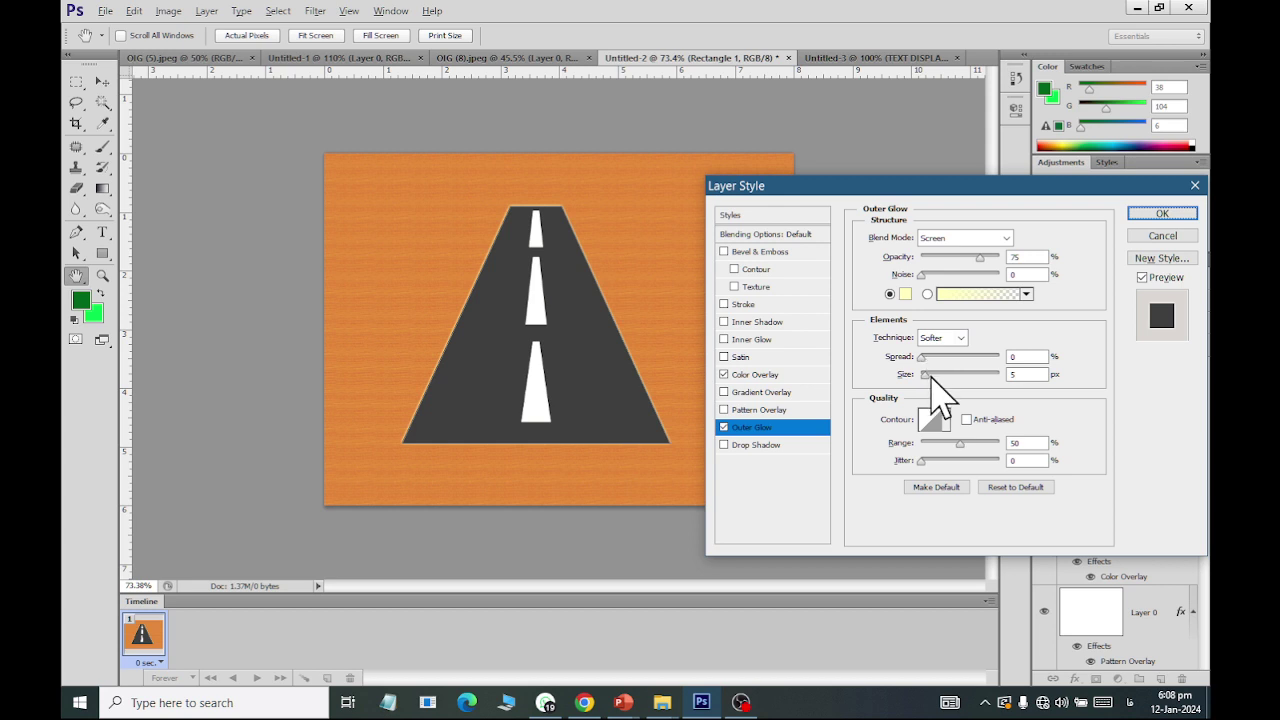
{"action": "left_click_drag", "start_coordinate": [930, 378], "coordinate": [938, 380]}
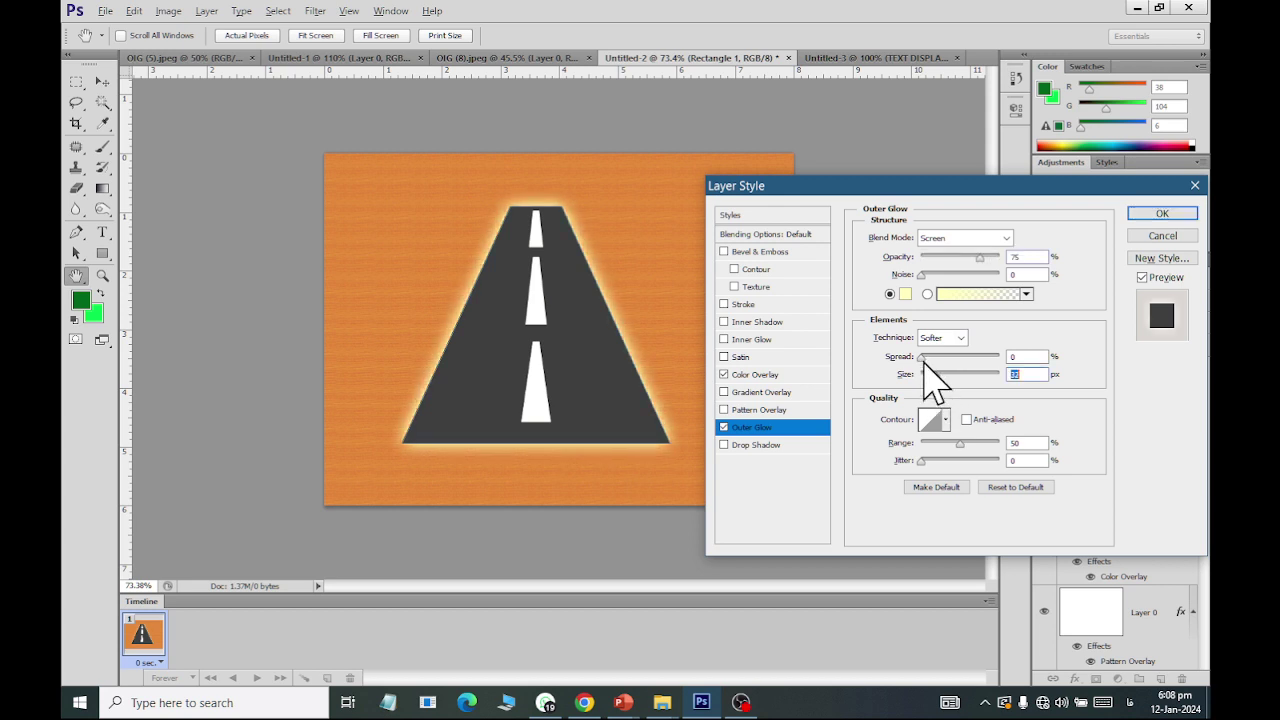
{"action": "left_click", "coordinate": [925, 358]}
{"action": "mouse_move", "coordinate": [940, 358]}
{"action": "left_mouse_down"}
{"action": "mouse_move", "coordinate": [921, 332]}
{"action": "mouse_move", "coordinate": [916, 347]}
{"action": "mouse_move", "coordinate": [729, 300]}
{"action": "left_mouse_up"}
{"action": "left_click", "coordinate": [904, 296]}
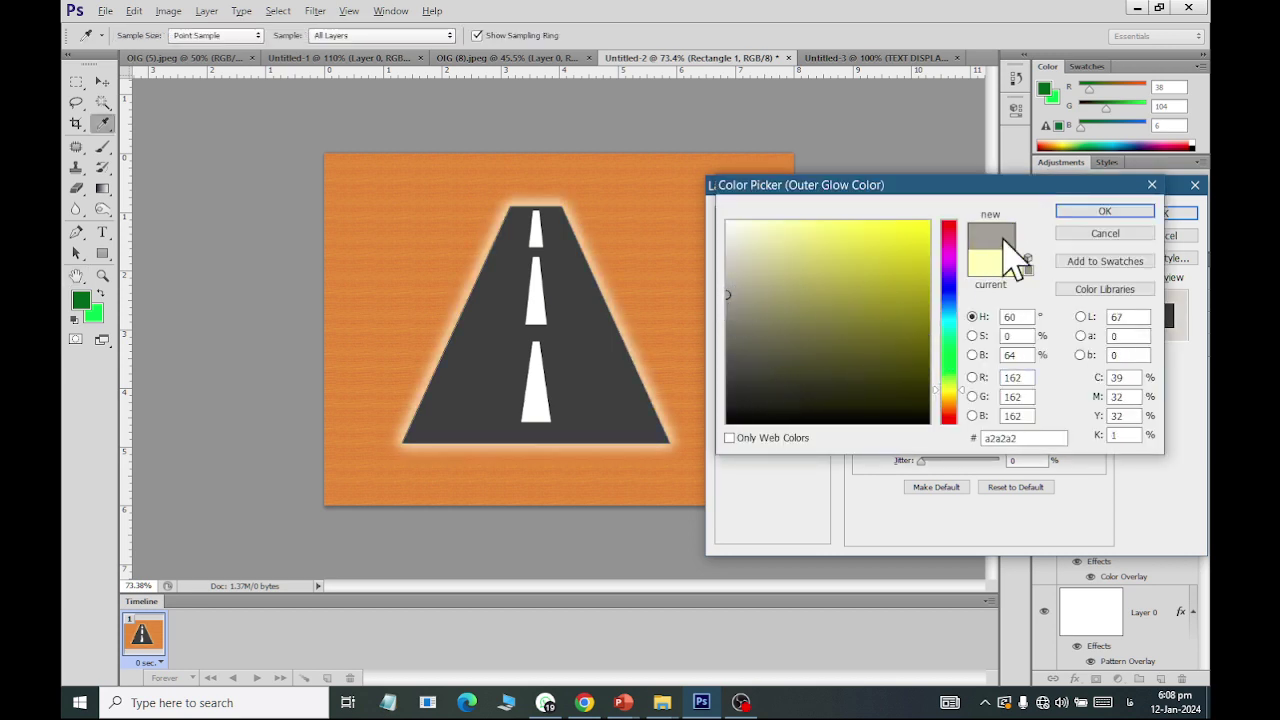
{"action": "left_click", "coordinate": [1104, 212]}
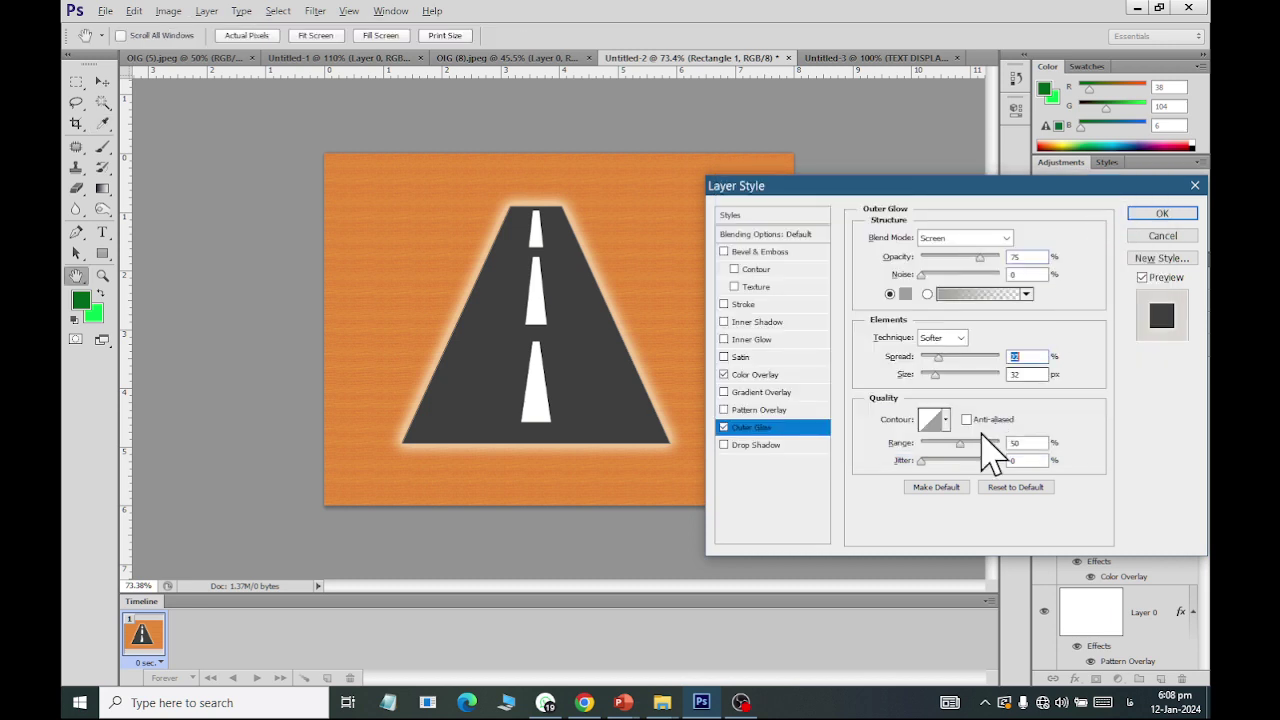
{"action": "left_click", "coordinate": [1160, 215]}
{"action": "key", "text": "ctrl+minus"}
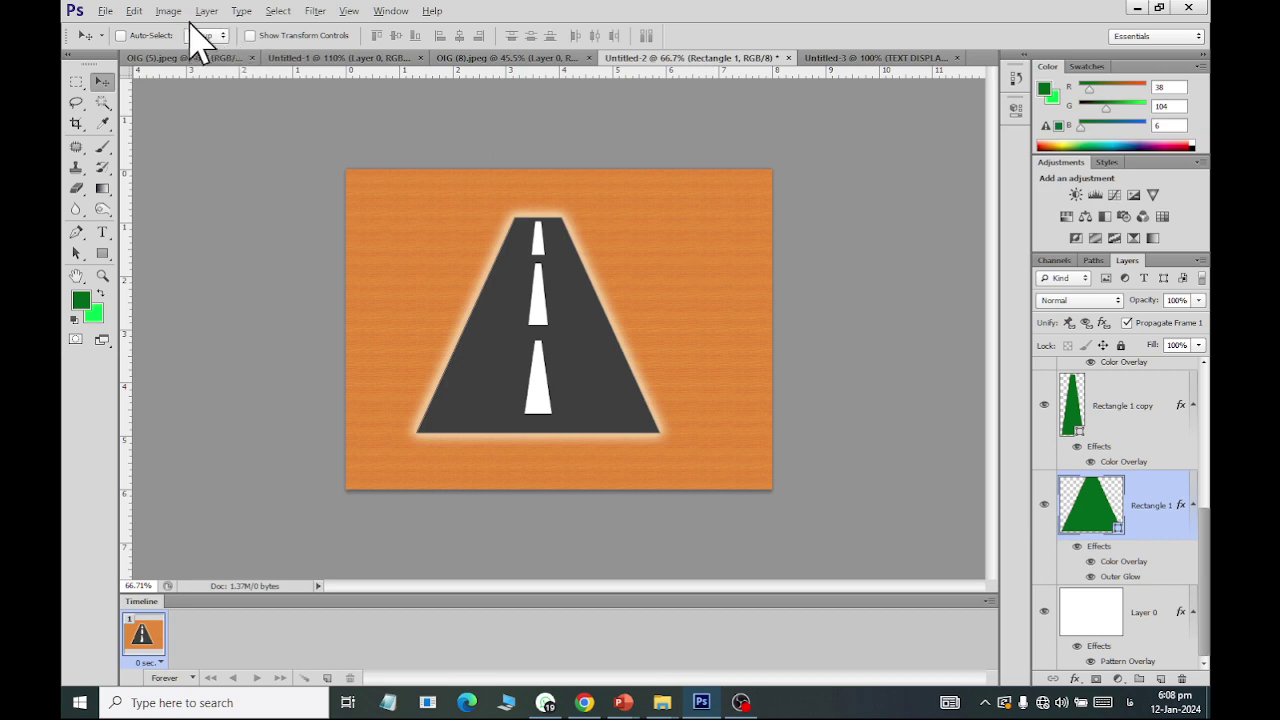
Step: Apply a Perspective path transform pulling the road's bottom corners inward to narrow its base
{"action": "left_click", "coordinate": [133, 11]}
{"action": "mouse_move", "coordinate": [208, 400]}
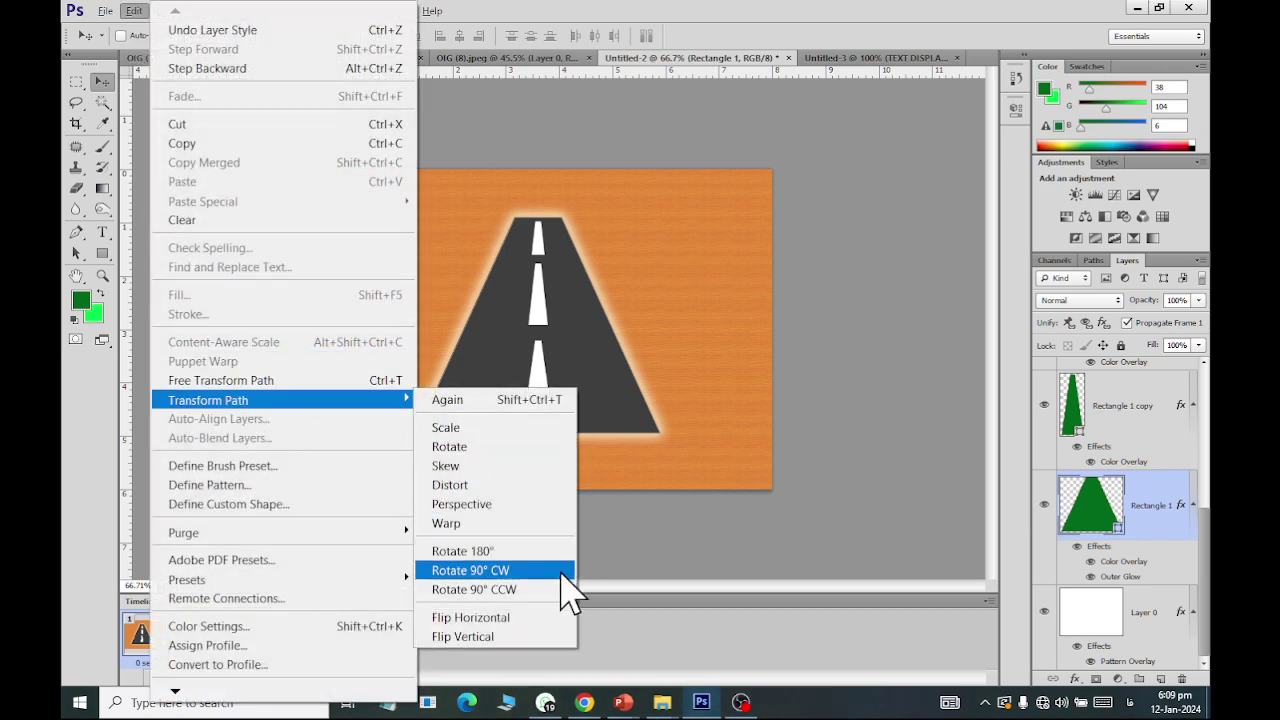
{"action": "left_click", "coordinate": [550, 505]}
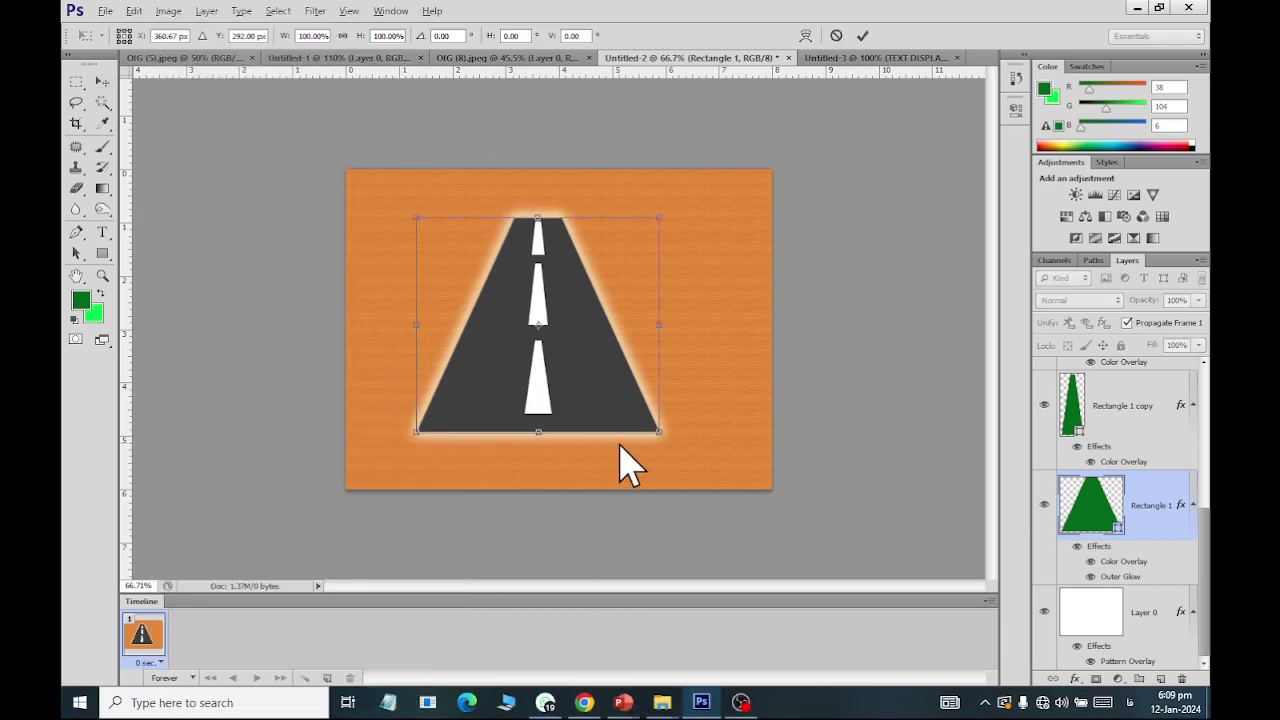
{"action": "left_click_drag", "start_coordinate": [659, 436], "coordinate": [629, 432]}
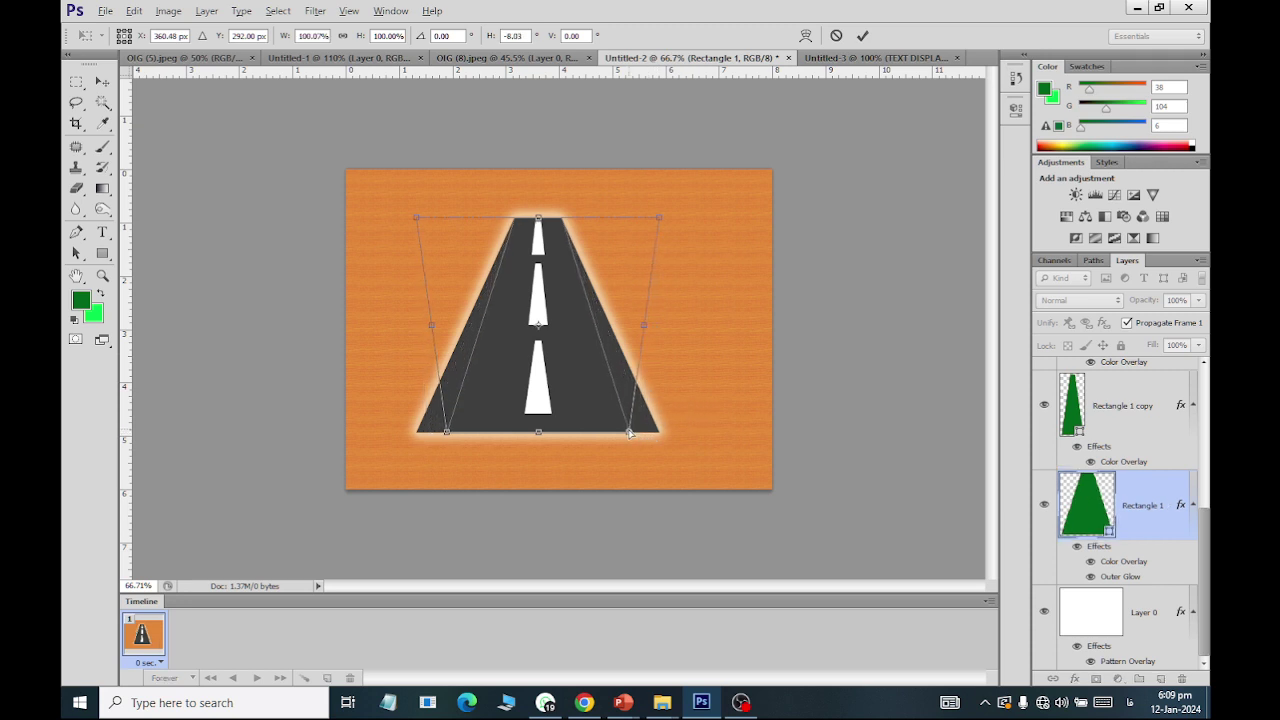
{"action": "left_click", "coordinate": [104, 82]}
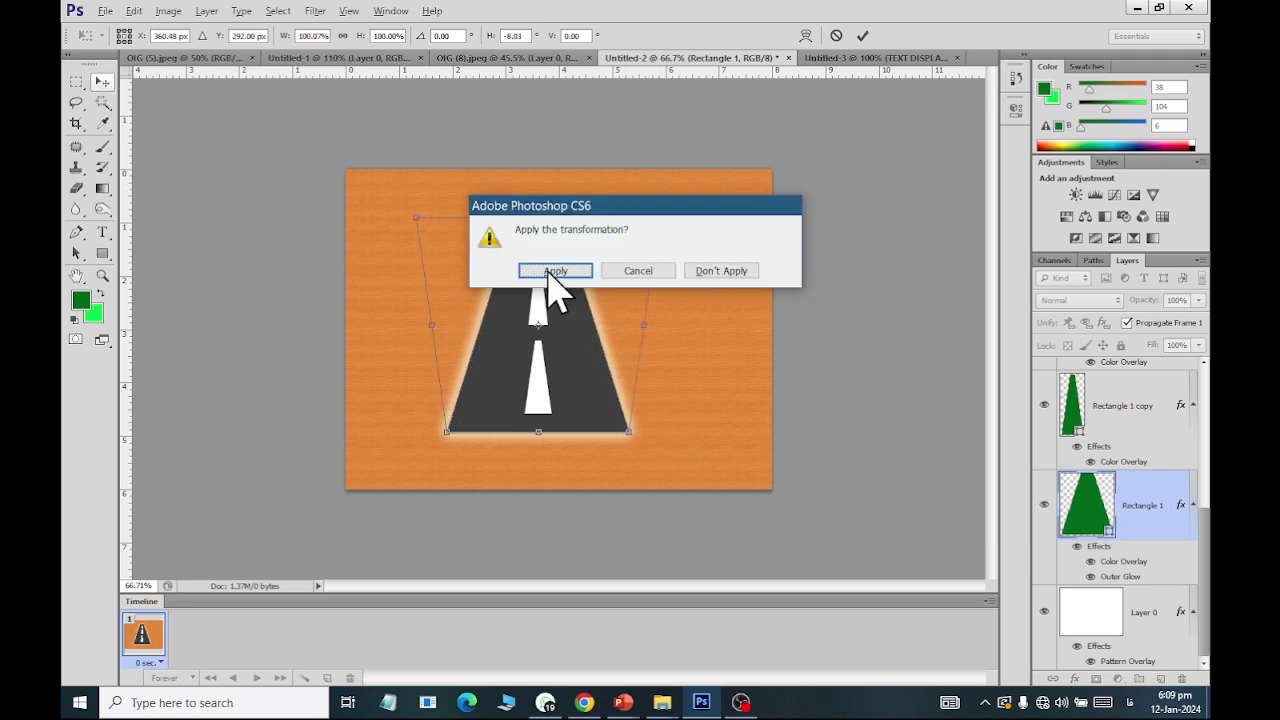
{"action": "left_click", "coordinate": [550, 274]}
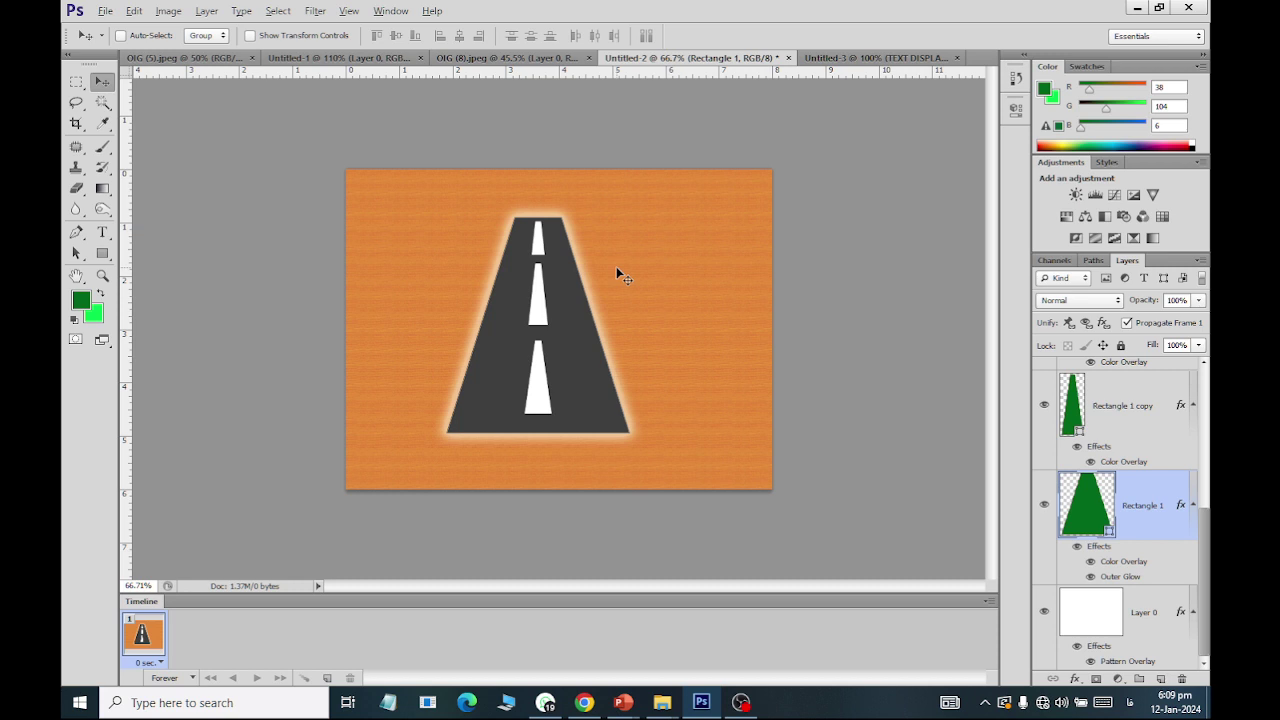
Step: Switch to OIG (5).jpeg and convert its Background into an editable Layer 0
{"action": "left_click", "coordinate": [232, 58]}
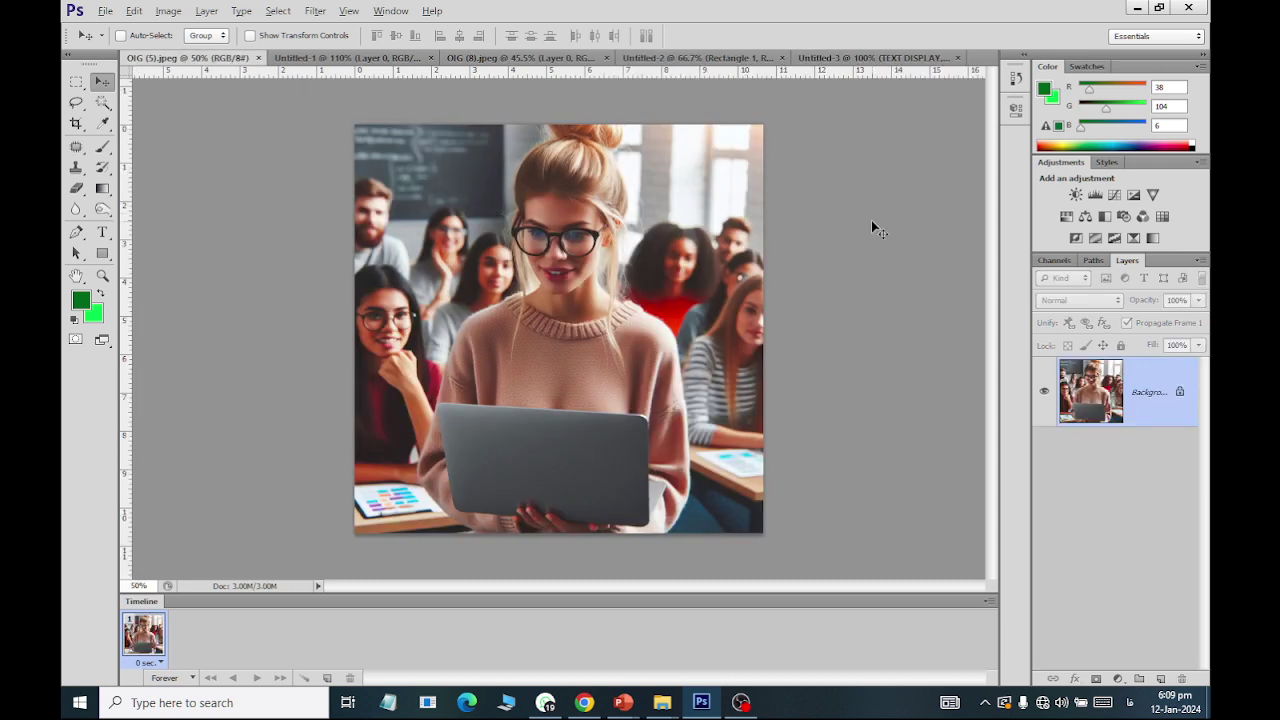
{"action": "double_click", "coordinate": [1178, 387]}
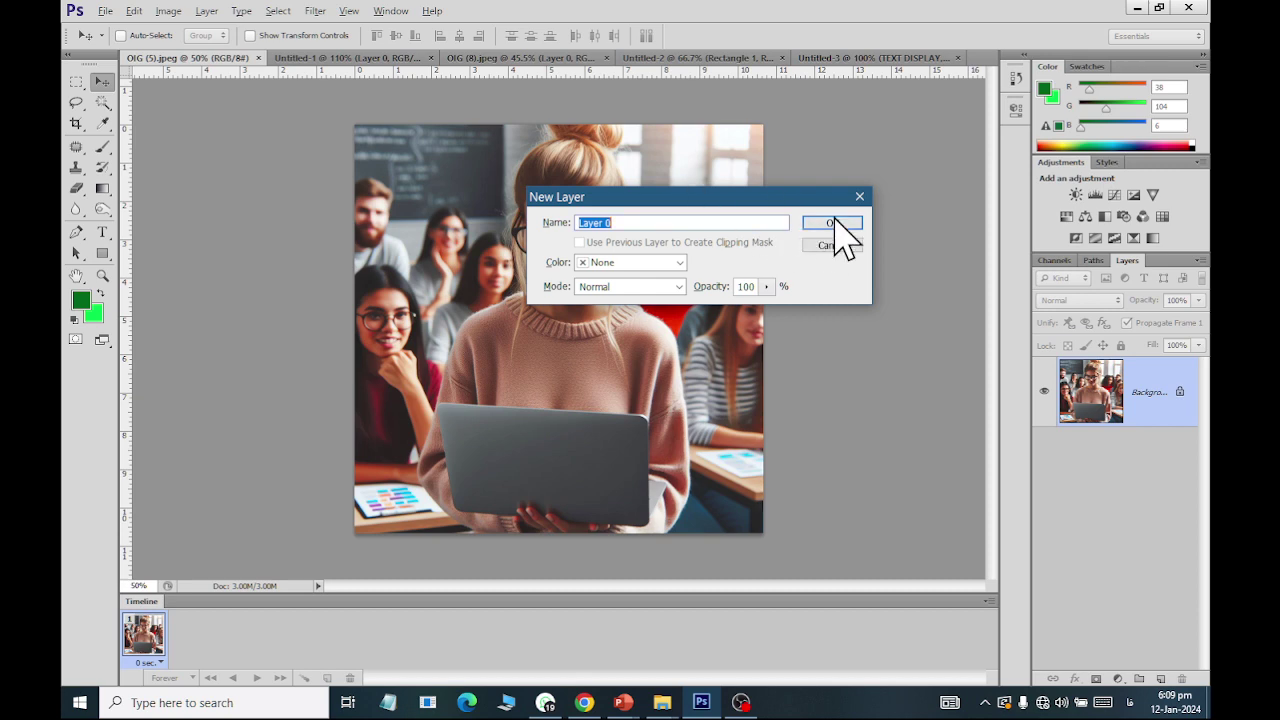
{"action": "left_click", "coordinate": [834, 222]}
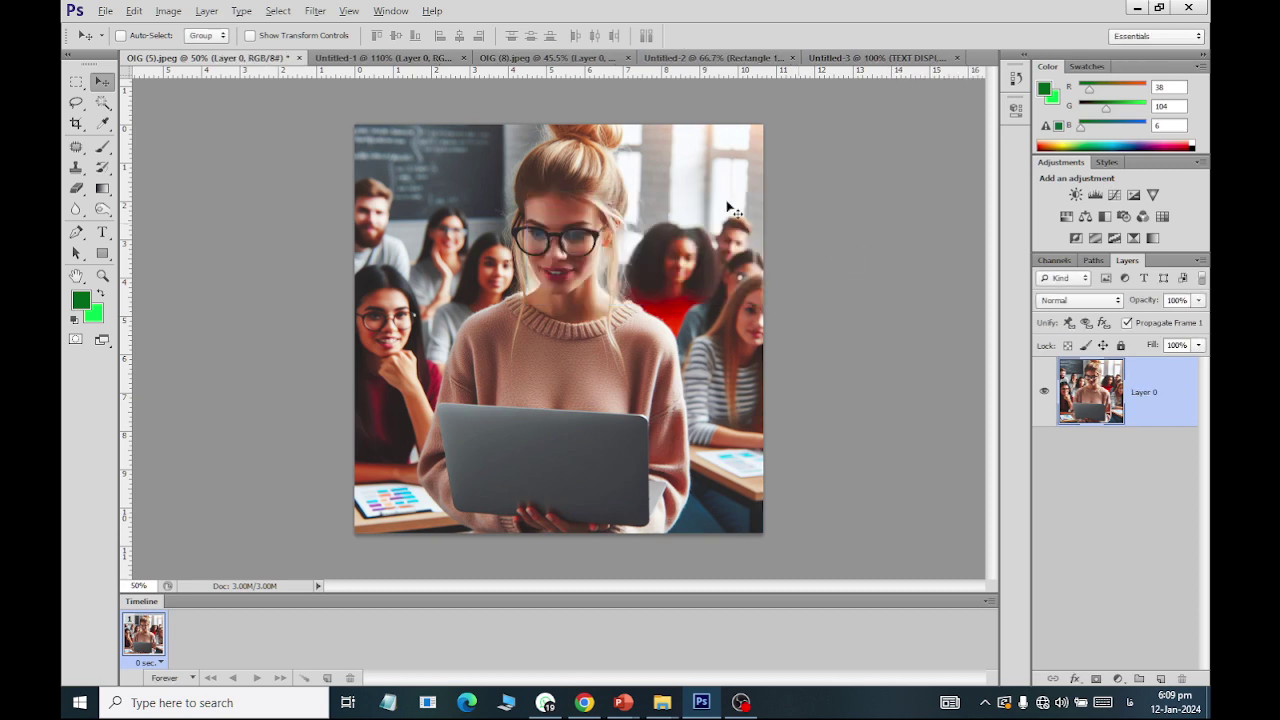
{"action": "left_click", "coordinate": [128, 16]}
{"action": "mouse_move", "coordinate": [195, 400]}
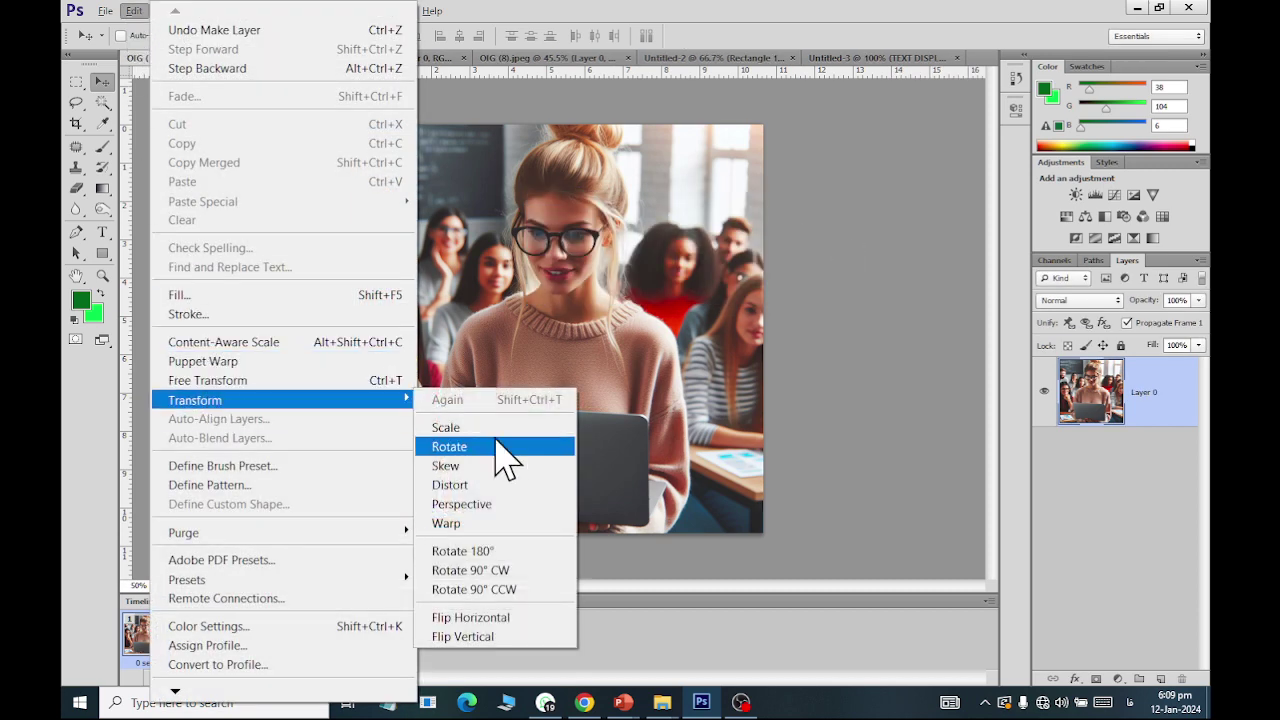
{"action": "left_click", "coordinate": [490, 523]}
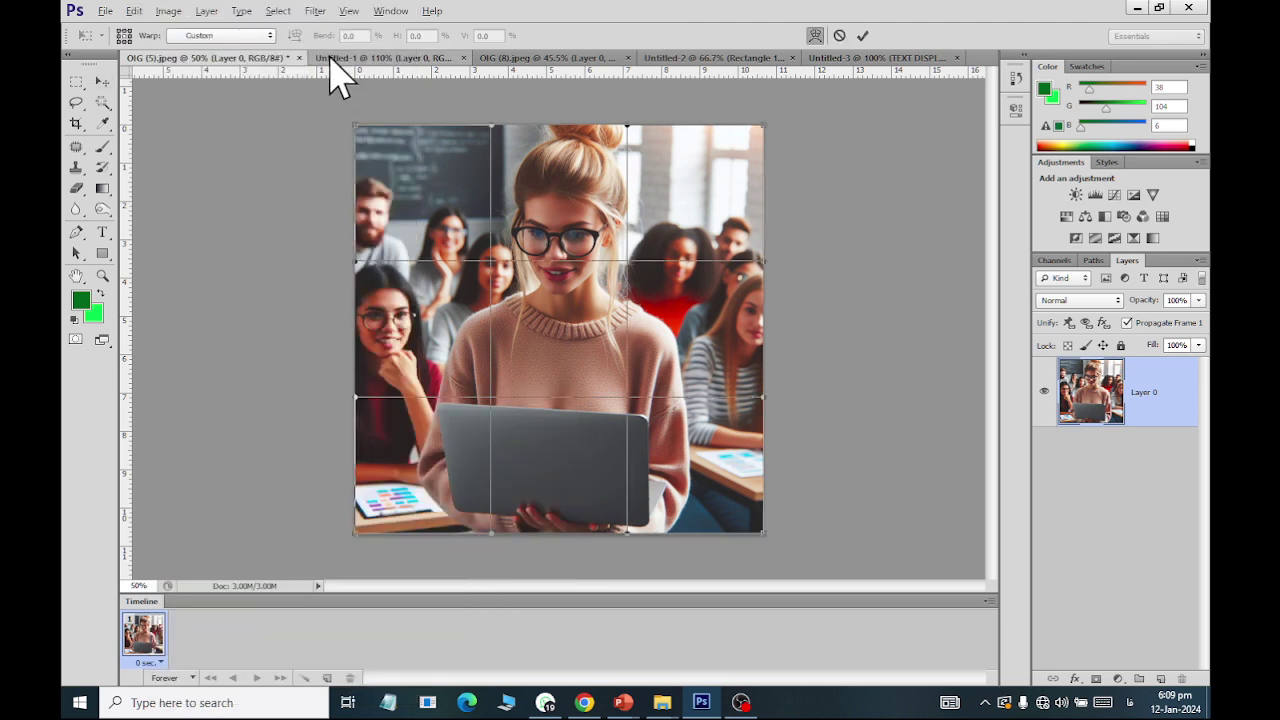
{"action": "left_click", "coordinate": [220, 35]}
{"action": "left_click", "coordinate": [217, 121]}
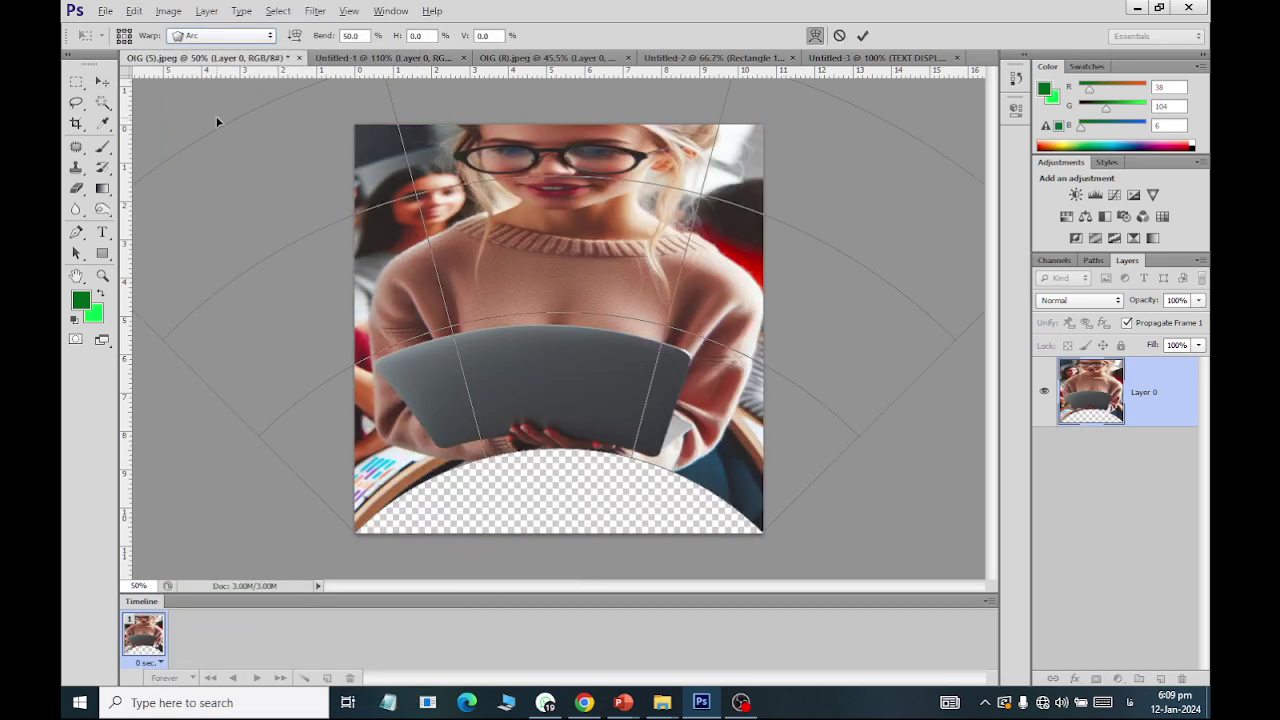
{"action": "left_click", "coordinate": [220, 35]}
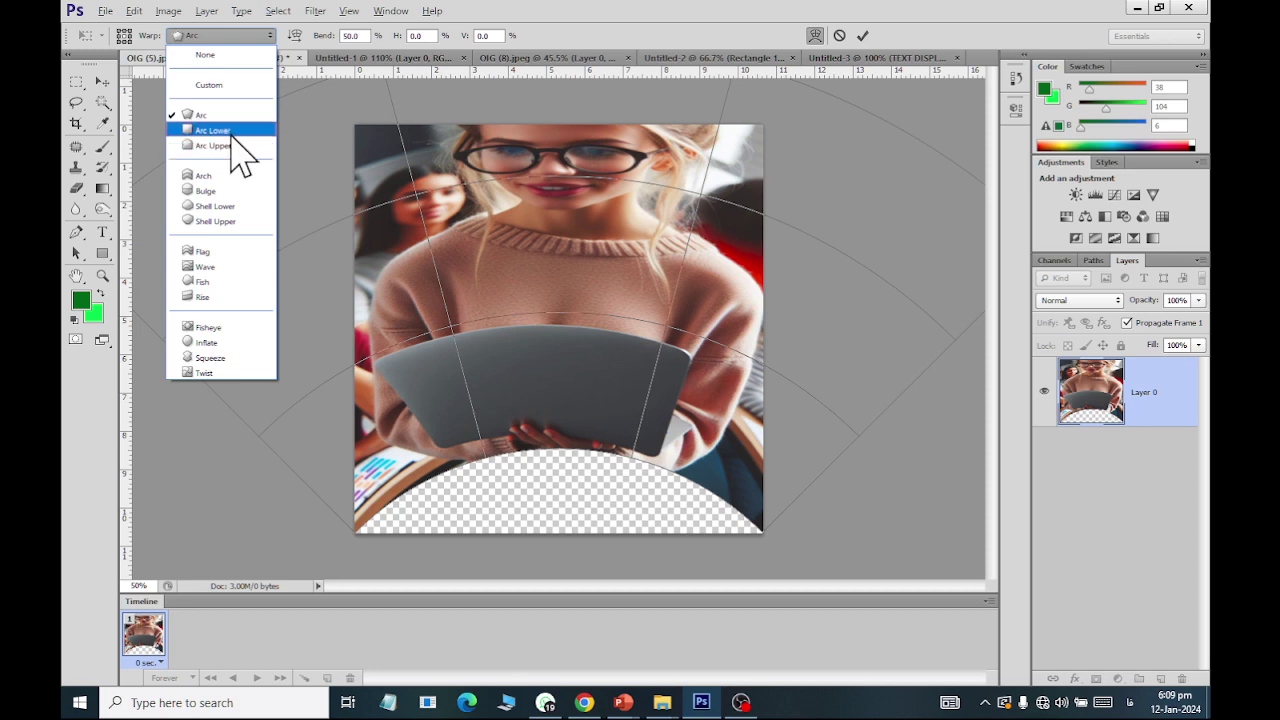
{"action": "left_click", "coordinate": [228, 128]}
{"action": "left_click", "coordinate": [220, 35]}
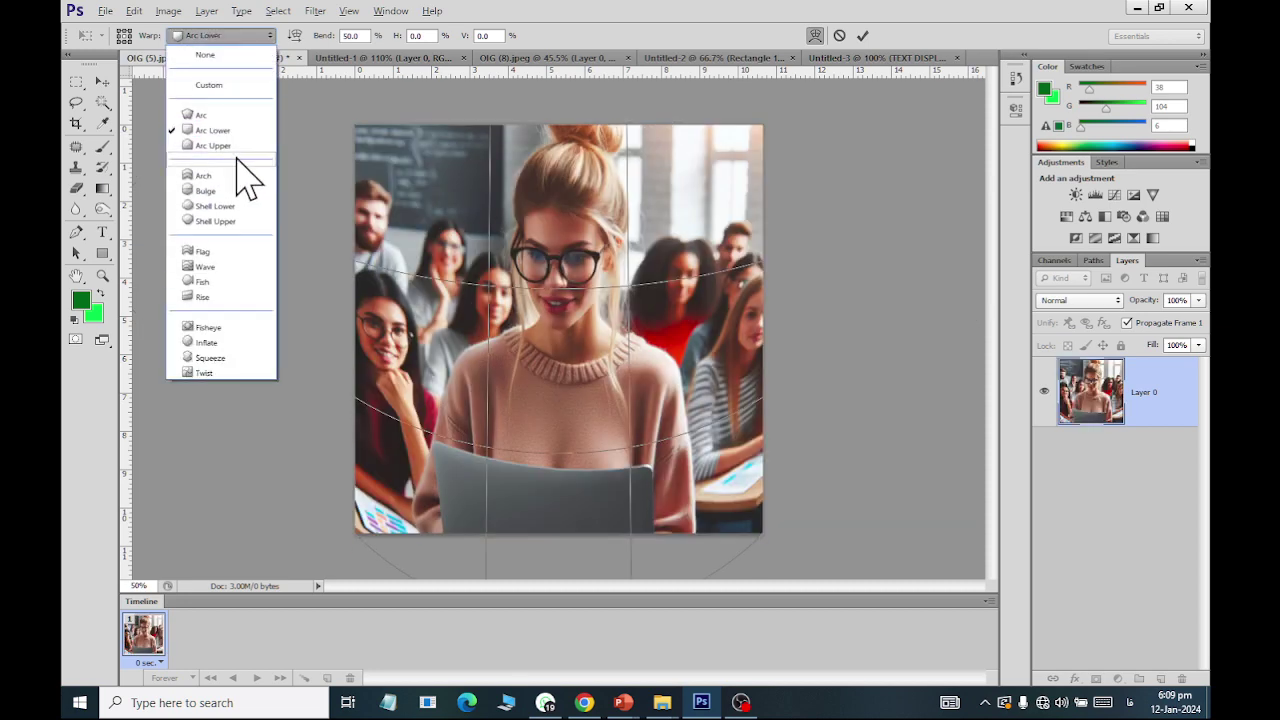
{"action": "left_click", "coordinate": [228, 135]}
{"action": "left_click", "coordinate": [220, 35]}
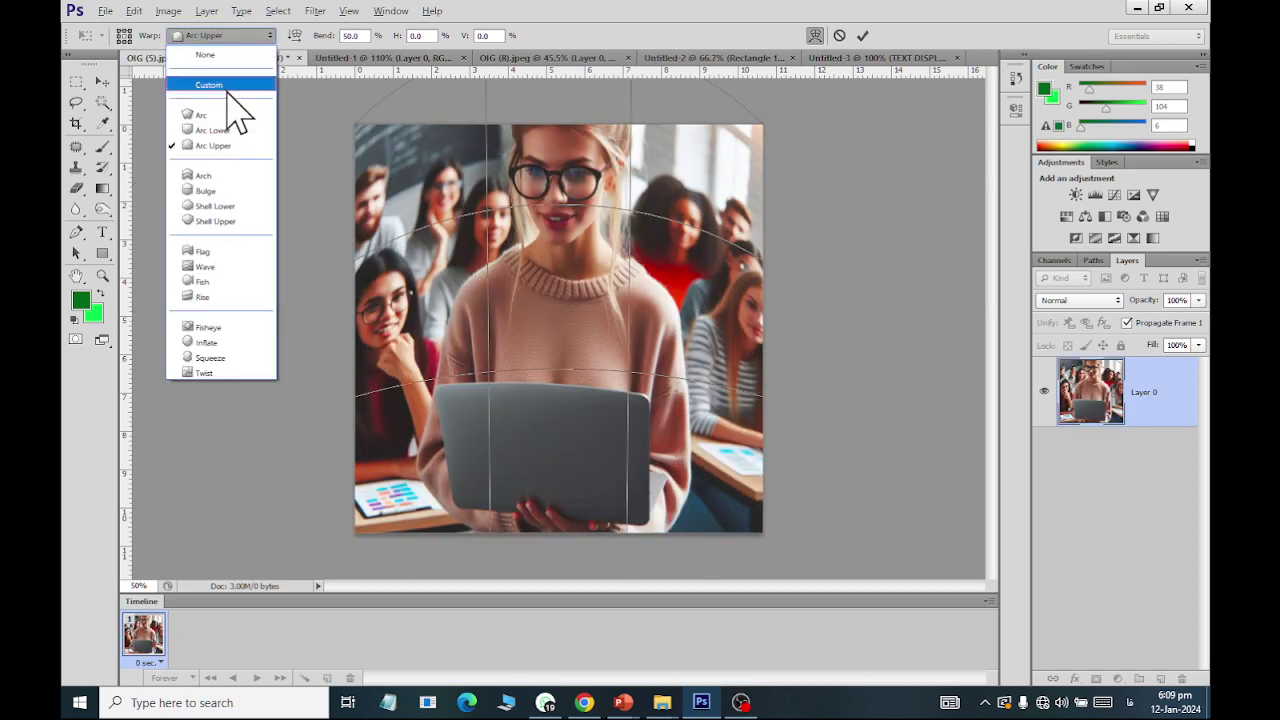
{"action": "left_click", "coordinate": [237, 176]}
{"action": "left_click", "coordinate": [222, 35]}
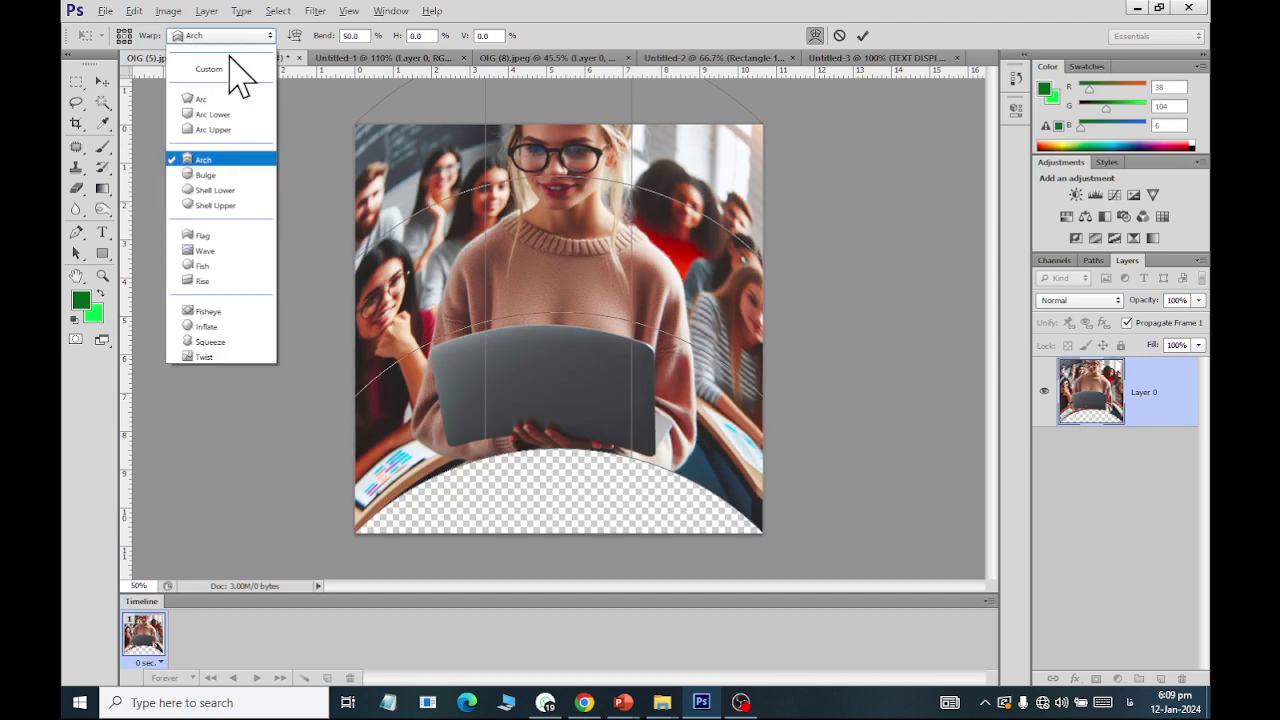
{"action": "left_click", "coordinate": [240, 205]}
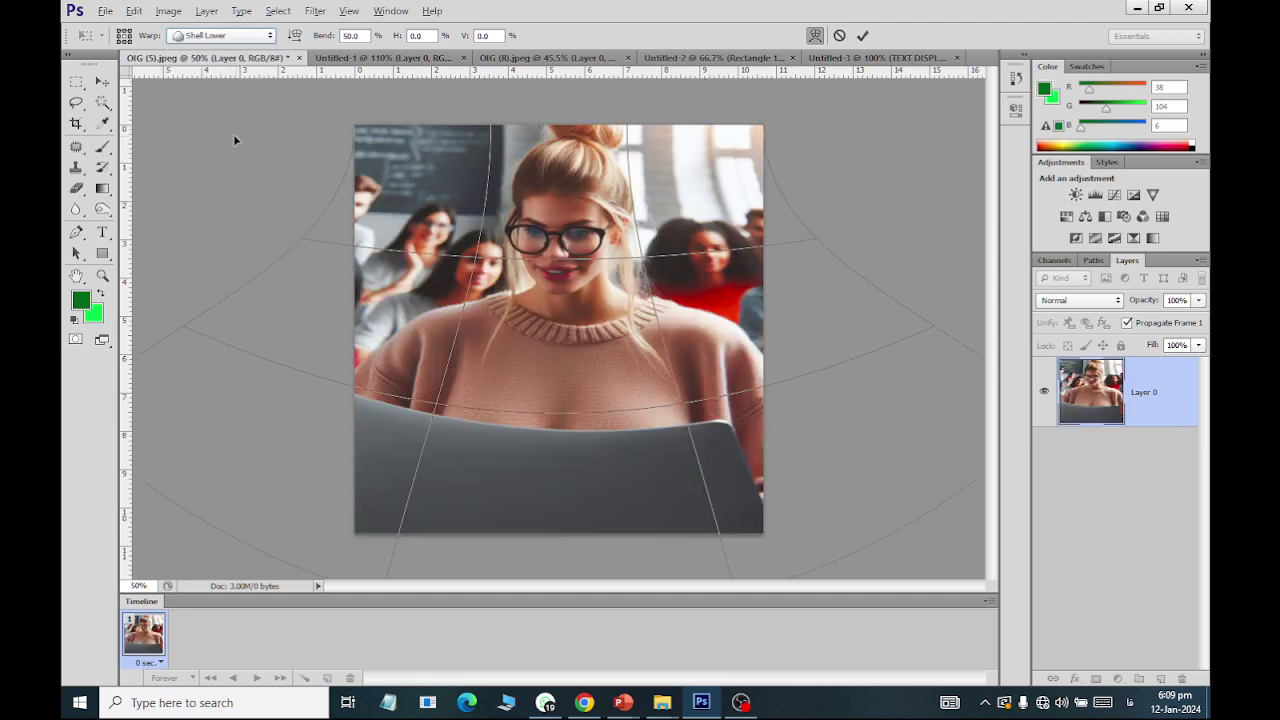
{"action": "left_click", "coordinate": [224, 35]}
{"action": "left_click", "coordinate": [243, 251]}
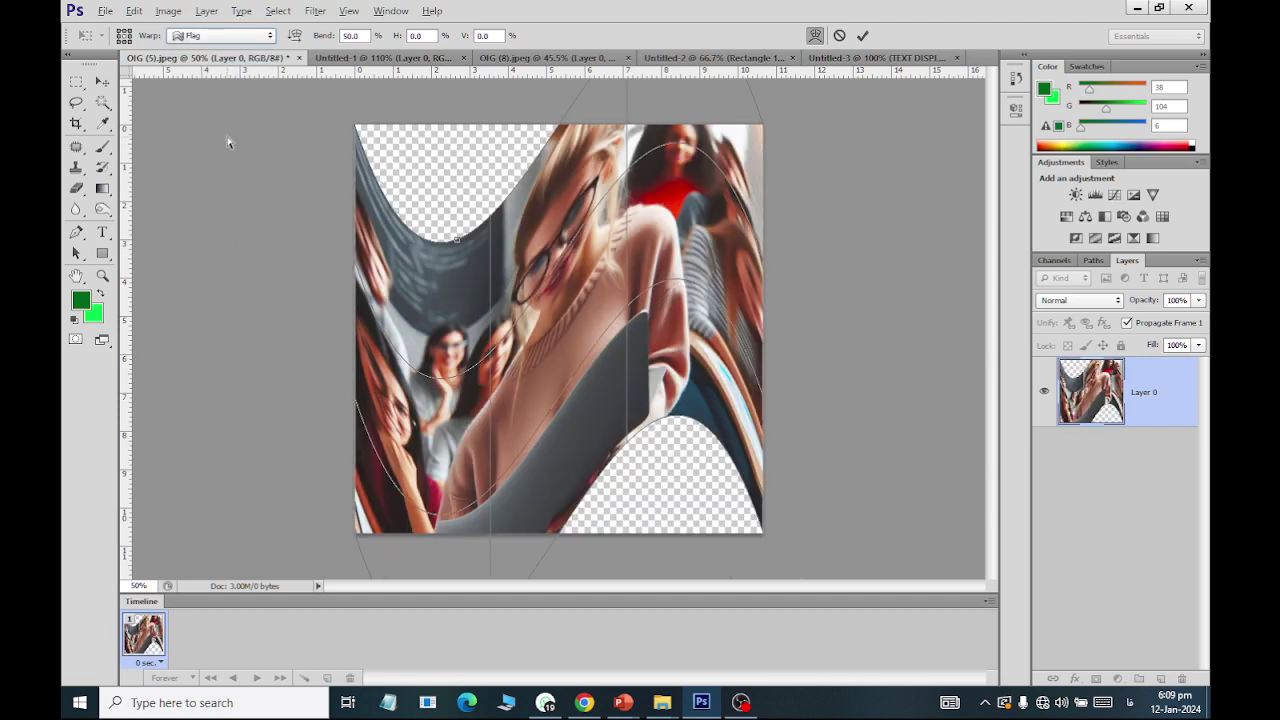
{"action": "left_click", "coordinate": [220, 35]}
{"action": "left_click", "coordinate": [237, 263]}
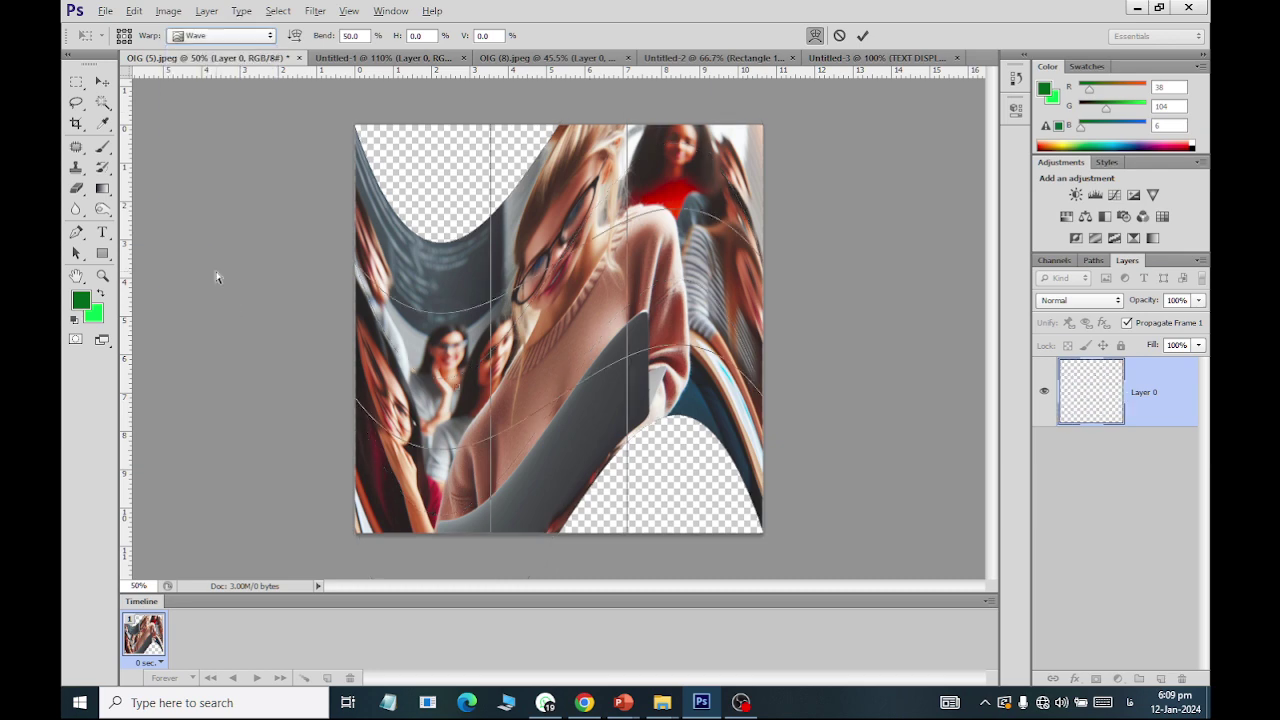
{"action": "left_click", "coordinate": [222, 35]}
{"action": "left_click", "coordinate": [232, 275]}
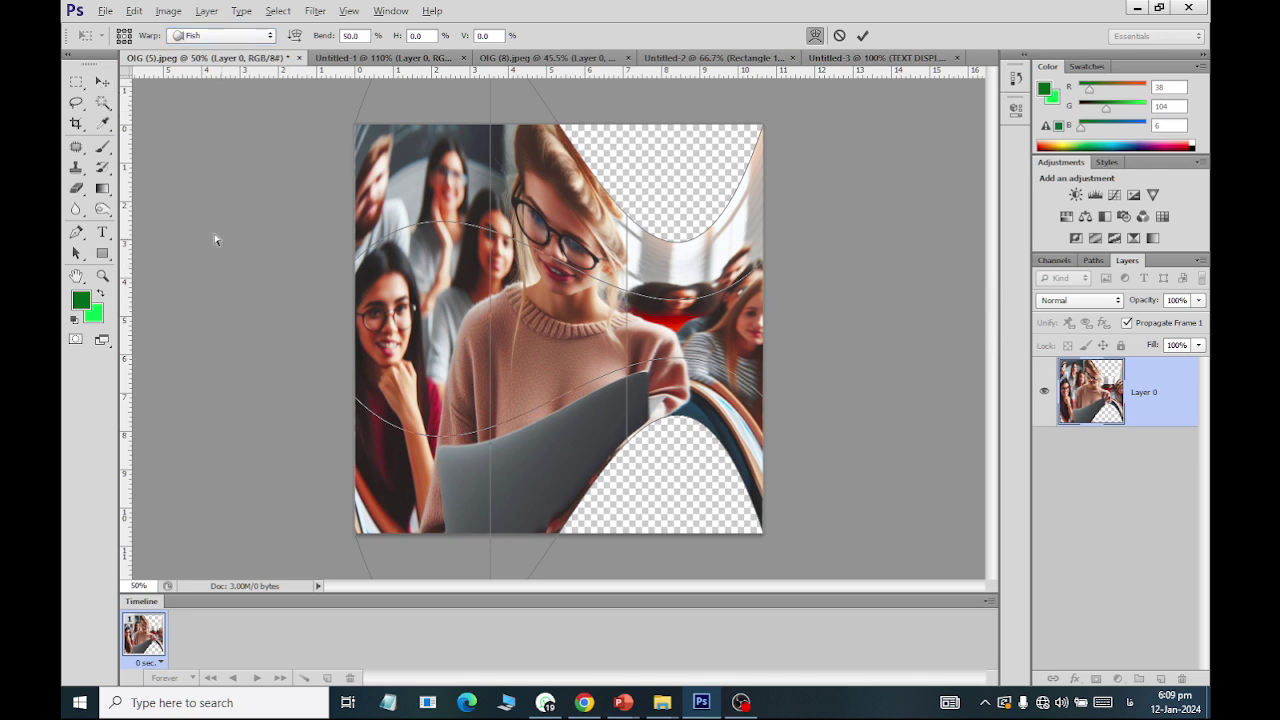
{"action": "key", "text": "Escape"}
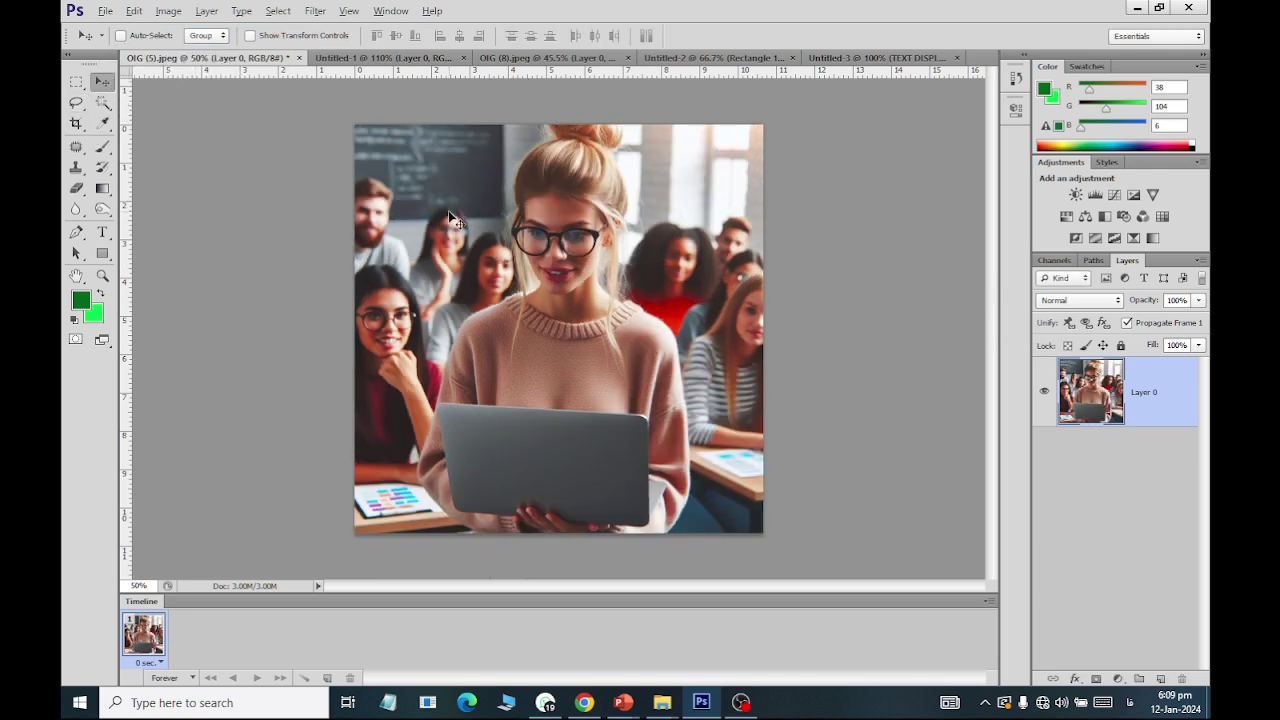
Step: Delete the warped Layer 0 from OIG (8).jpeg, keeping the gradient
{"action": "left_click", "coordinate": [540, 58]}
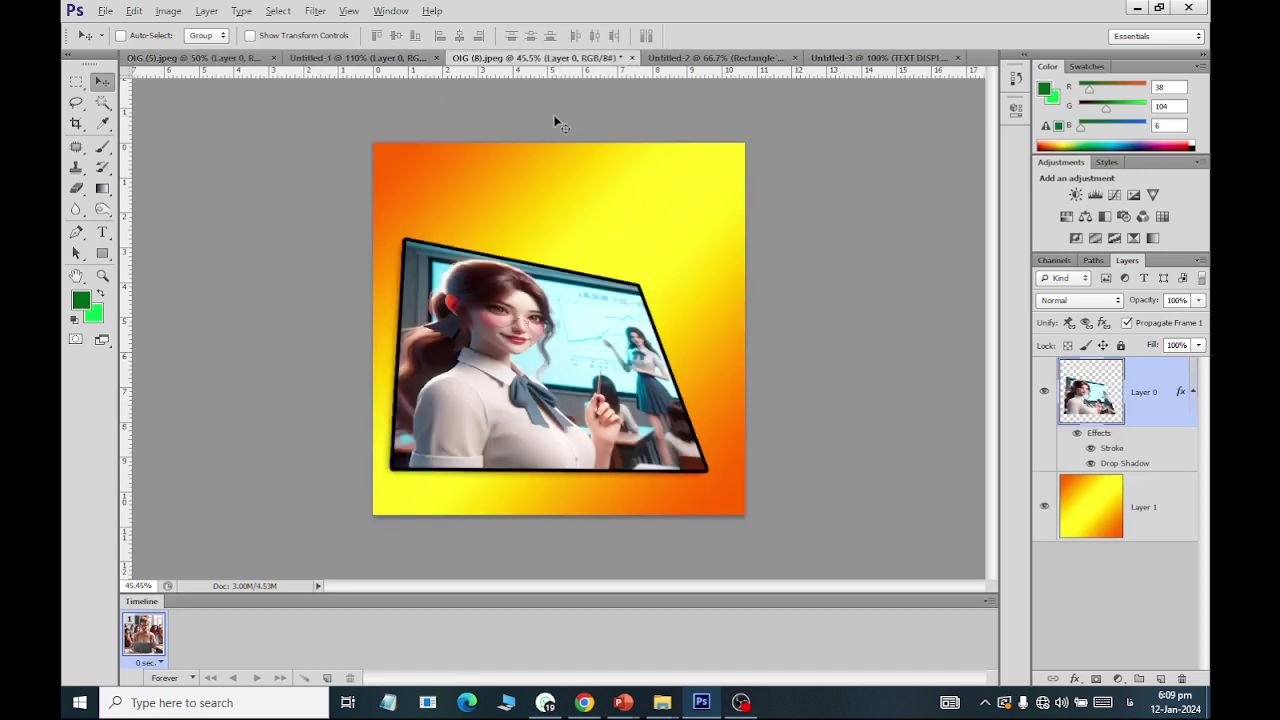
{"action": "left_click_drag", "start_coordinate": [1114, 398], "coordinate": [1181, 678]}
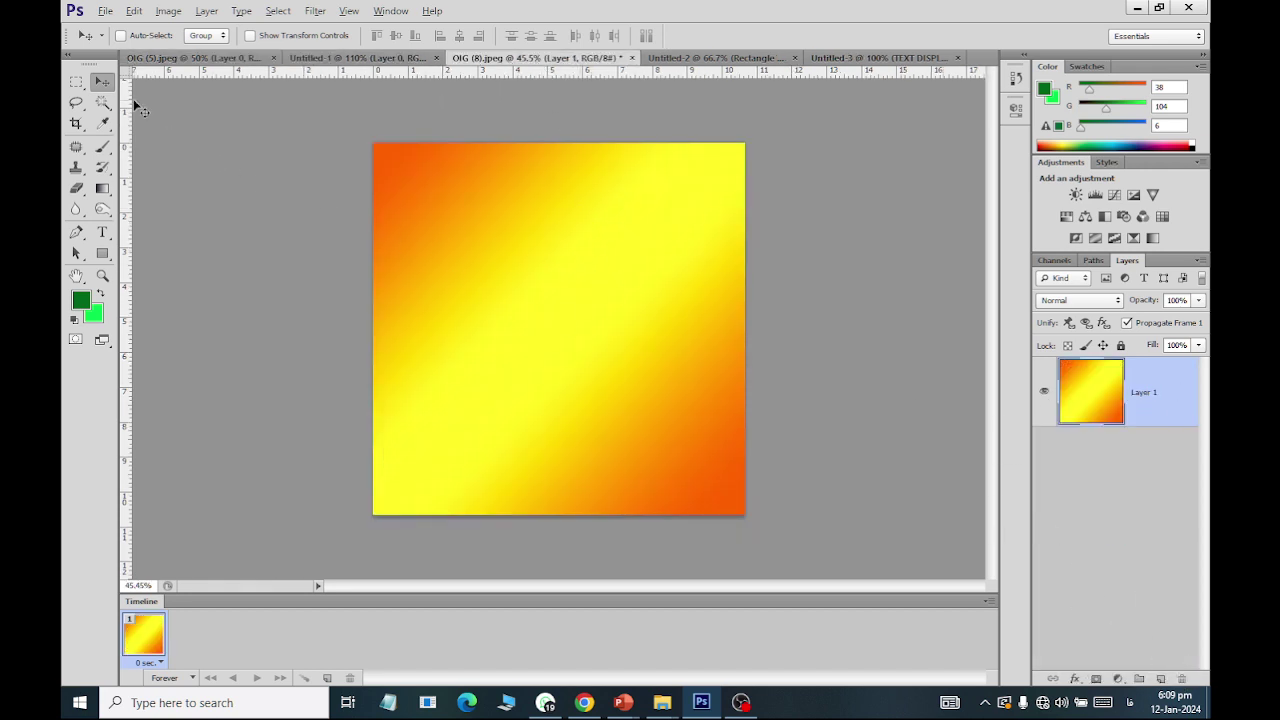
{"action": "left_click", "coordinate": [322, 60]}
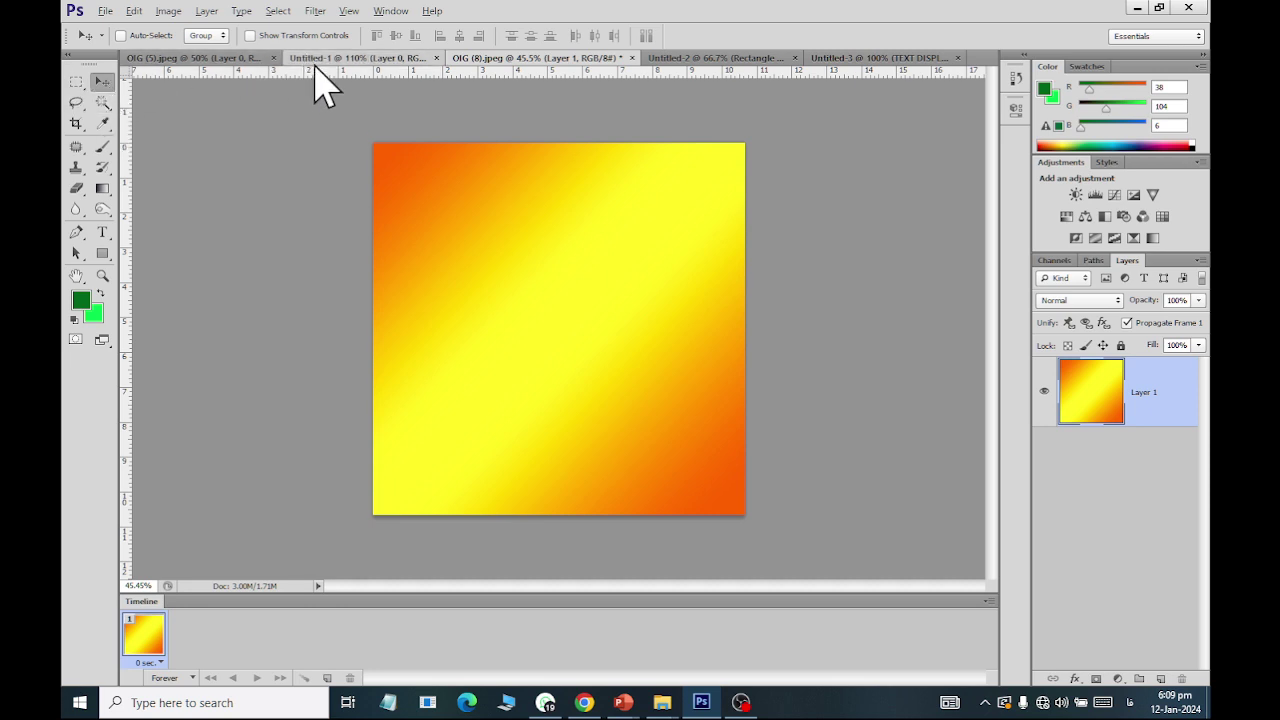
{"action": "left_click", "coordinate": [246, 60]}
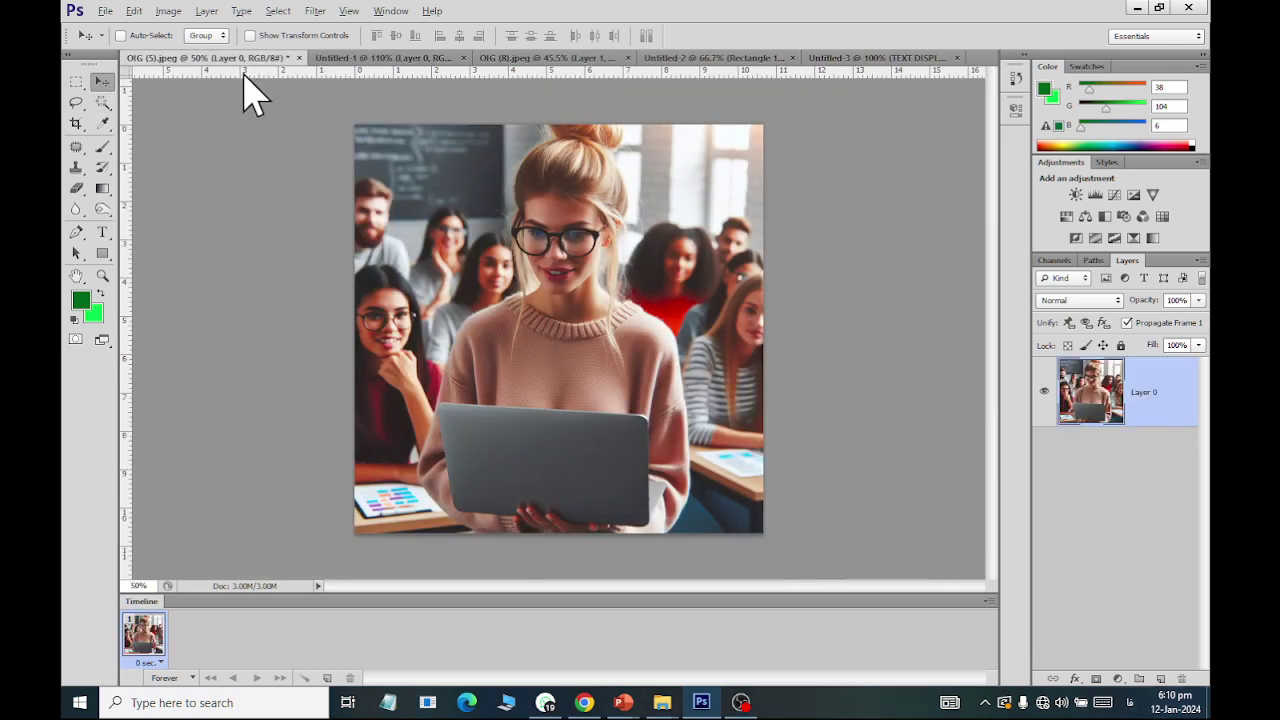
Step: Bring the classroom photo into OIG (8).jpeg and scale it to about 56% from centre
{"action": "left_click", "coordinate": [507, 60]}
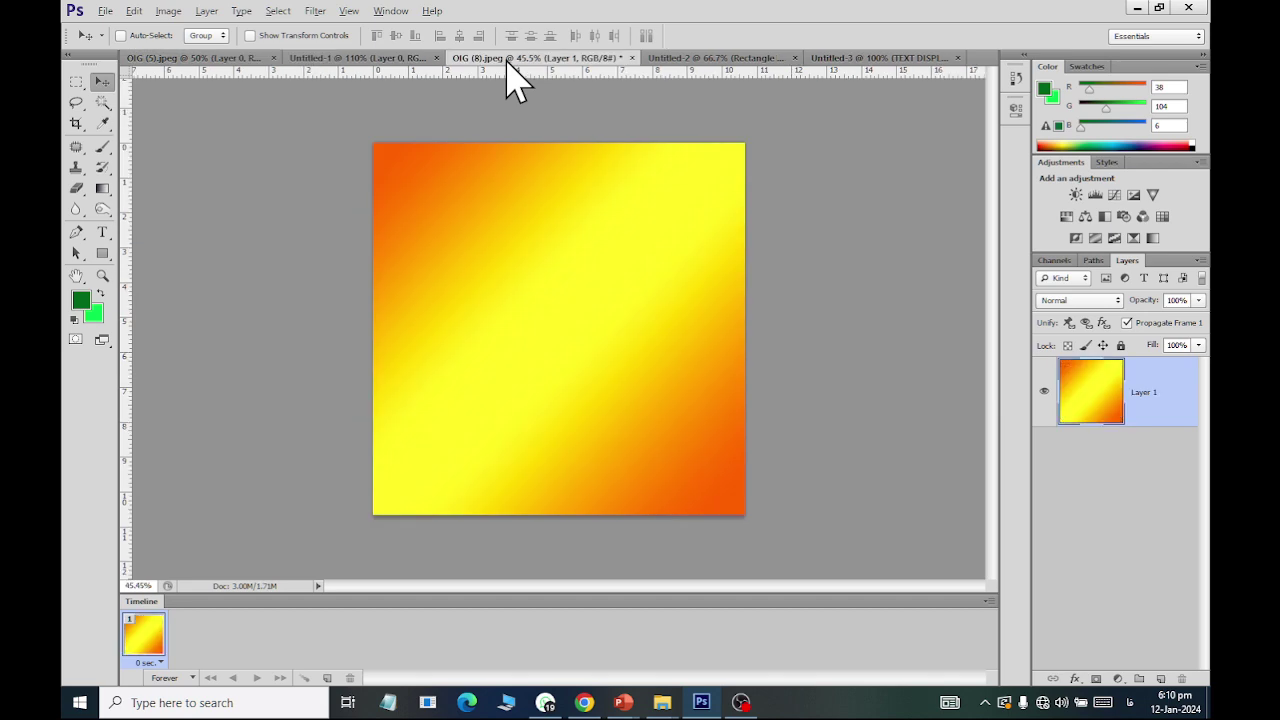
{"action": "left_click_drag", "start_coordinate": [515, 80], "coordinate": [603, 205]}
{"action": "key", "text": "ctrl+t"}
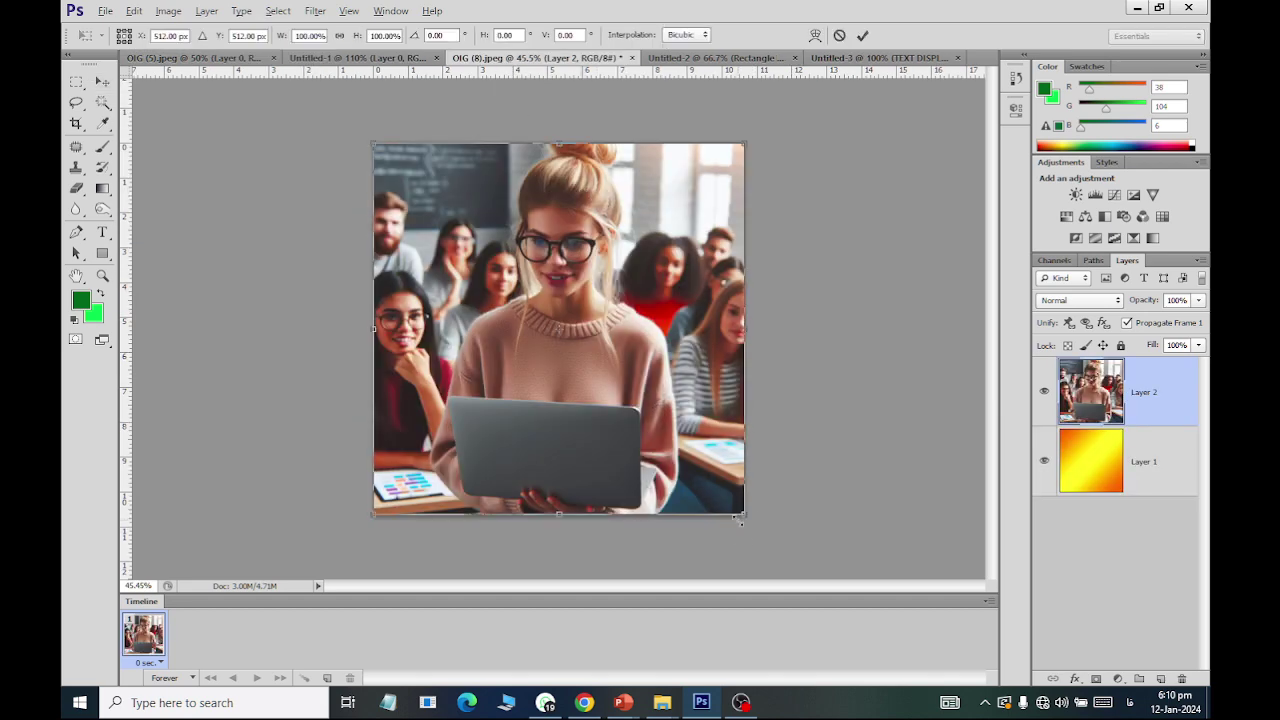
{"action": "mouse_move", "coordinate": [740, 520]}
{"action": "left_mouse_down"}
{"action": "mouse_move", "coordinate": [665, 476]}
{"action": "mouse_move", "coordinate": [662, 432]}
{"action": "left_mouse_up"}
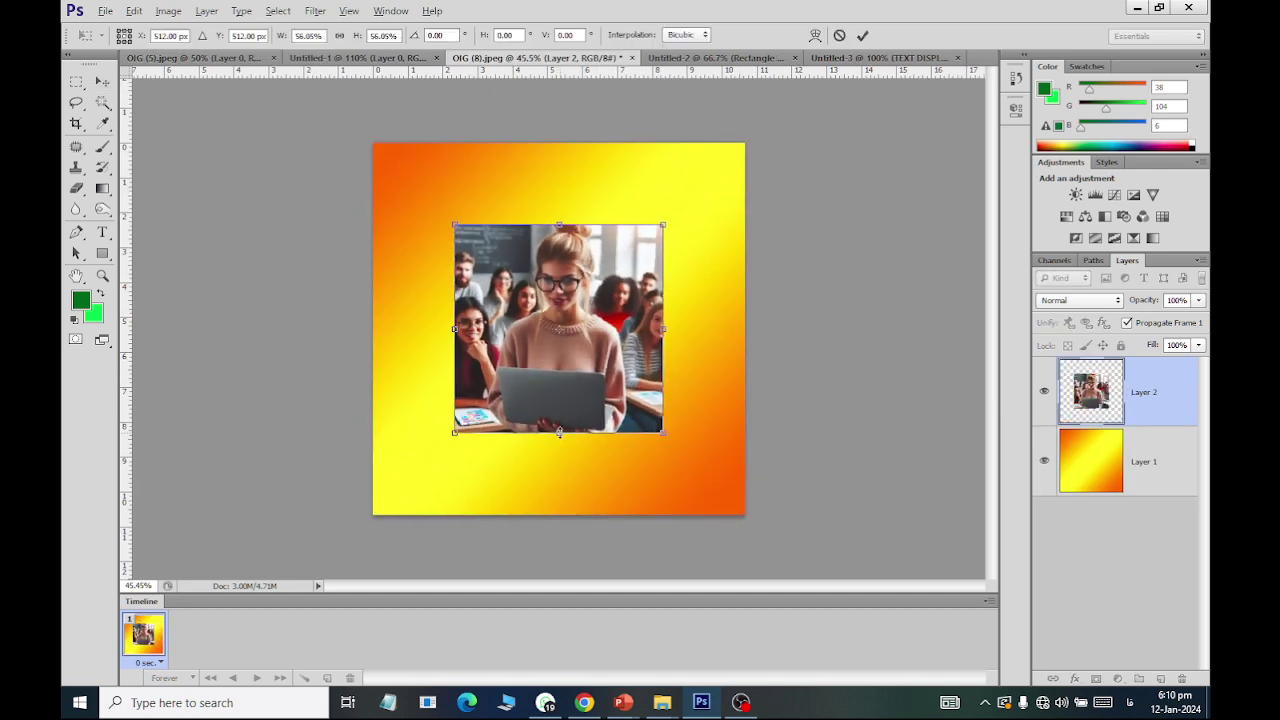
{"action": "left_click", "coordinate": [103, 81]}
{"action": "left_click", "coordinate": [550, 270]}
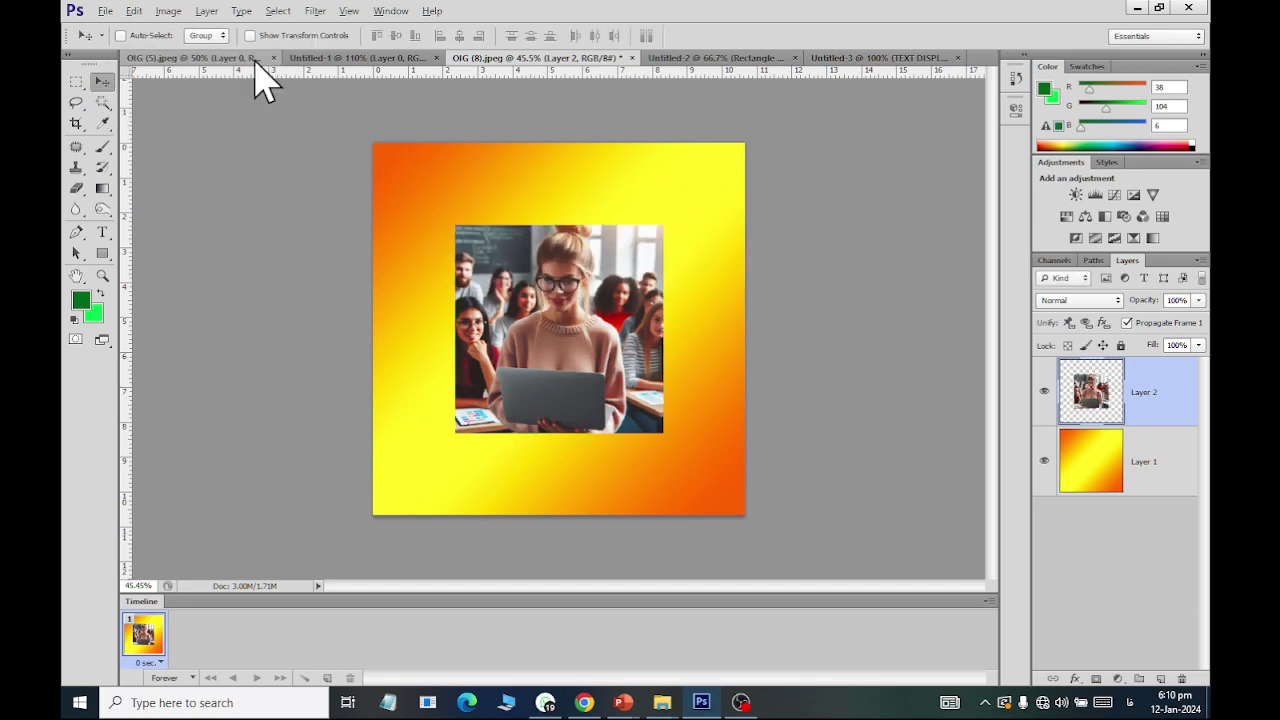
Step: Warp the photo with the Arc style at a bend of 50.5
{"action": "left_click", "coordinate": [133, 10]}
{"action": "mouse_move", "coordinate": [195, 400]}
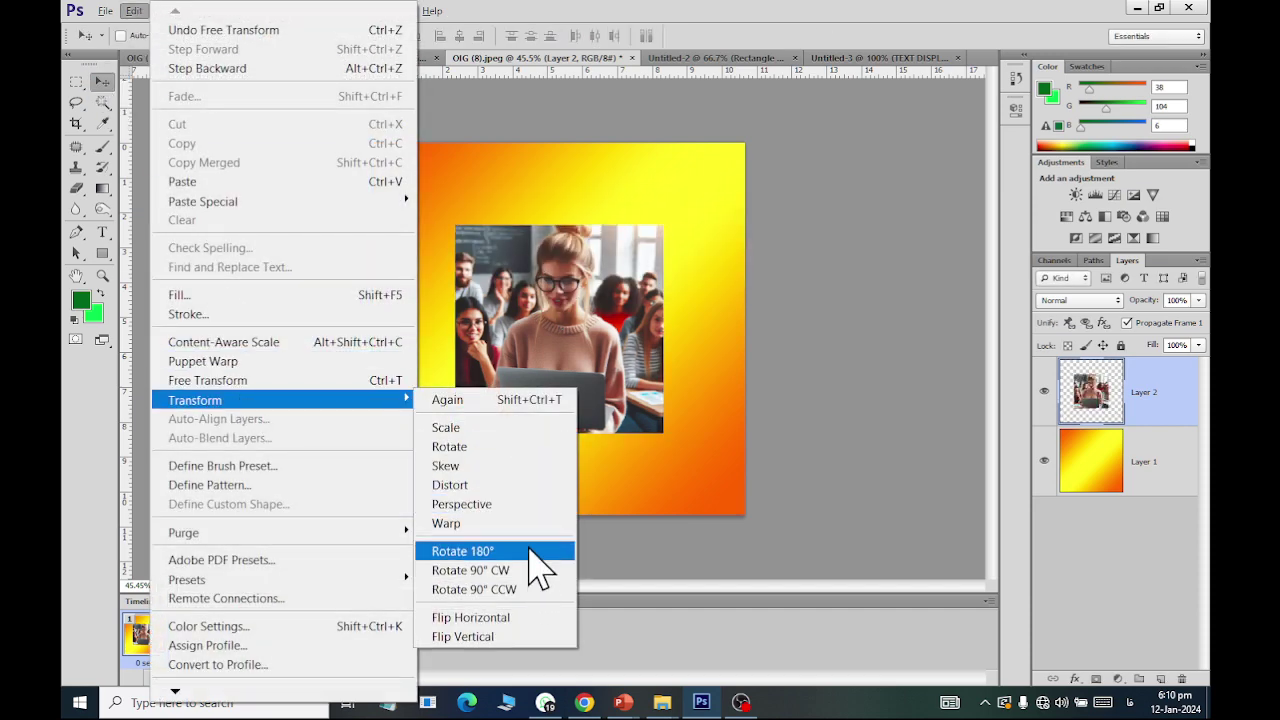
{"action": "left_click", "coordinate": [446, 523]}
{"action": "left_click", "coordinate": [222, 36]}
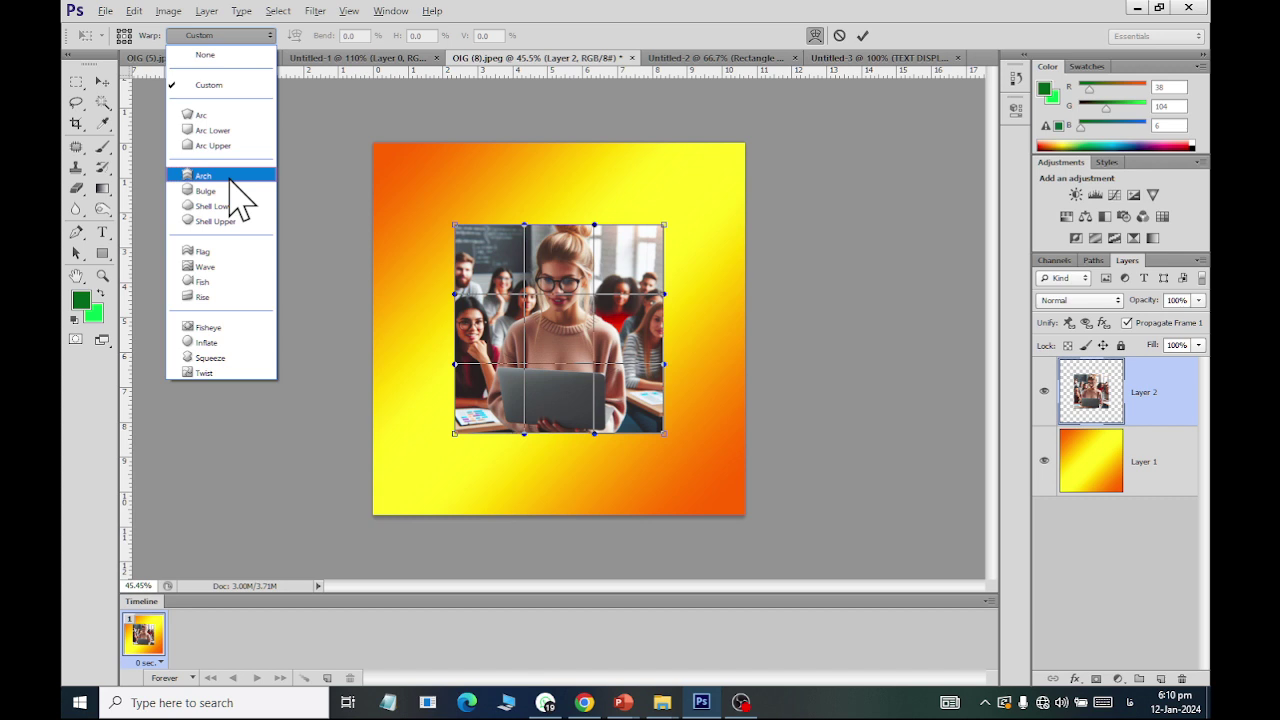
{"action": "left_click", "coordinate": [224, 116]}
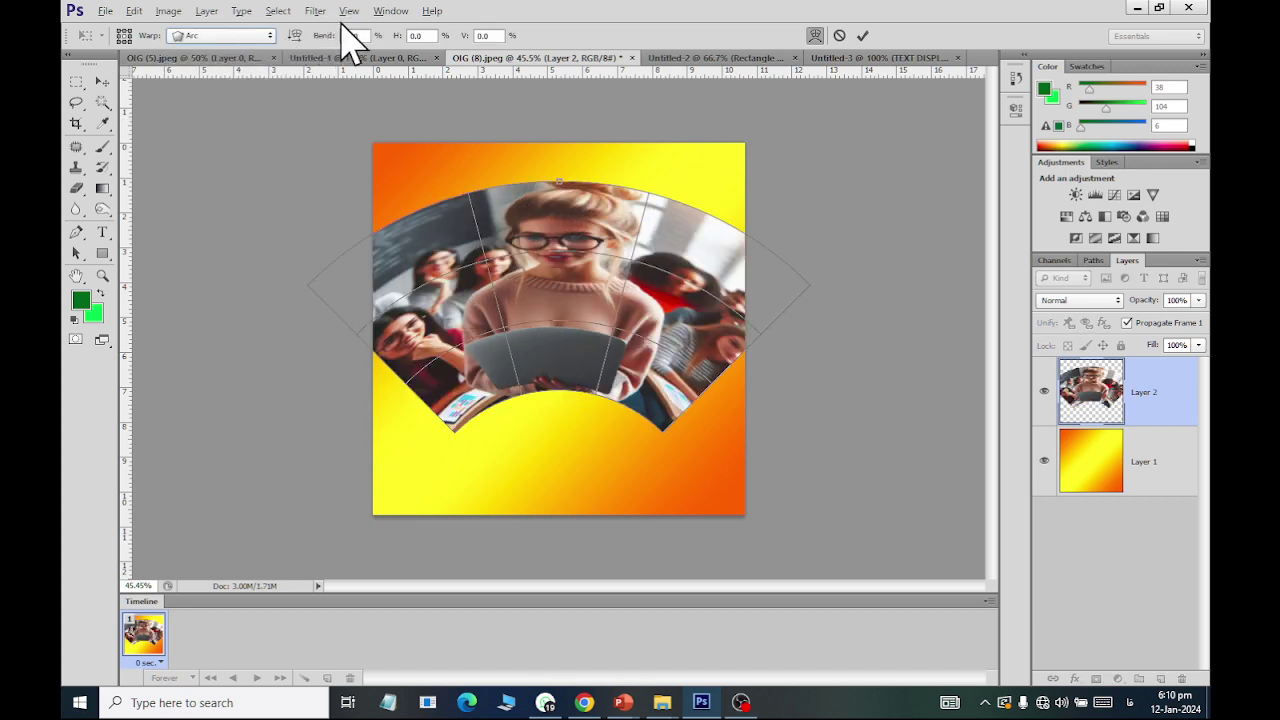
{"action": "left_click", "coordinate": [370, 35]}
{"action": "key", "text": "Up"}
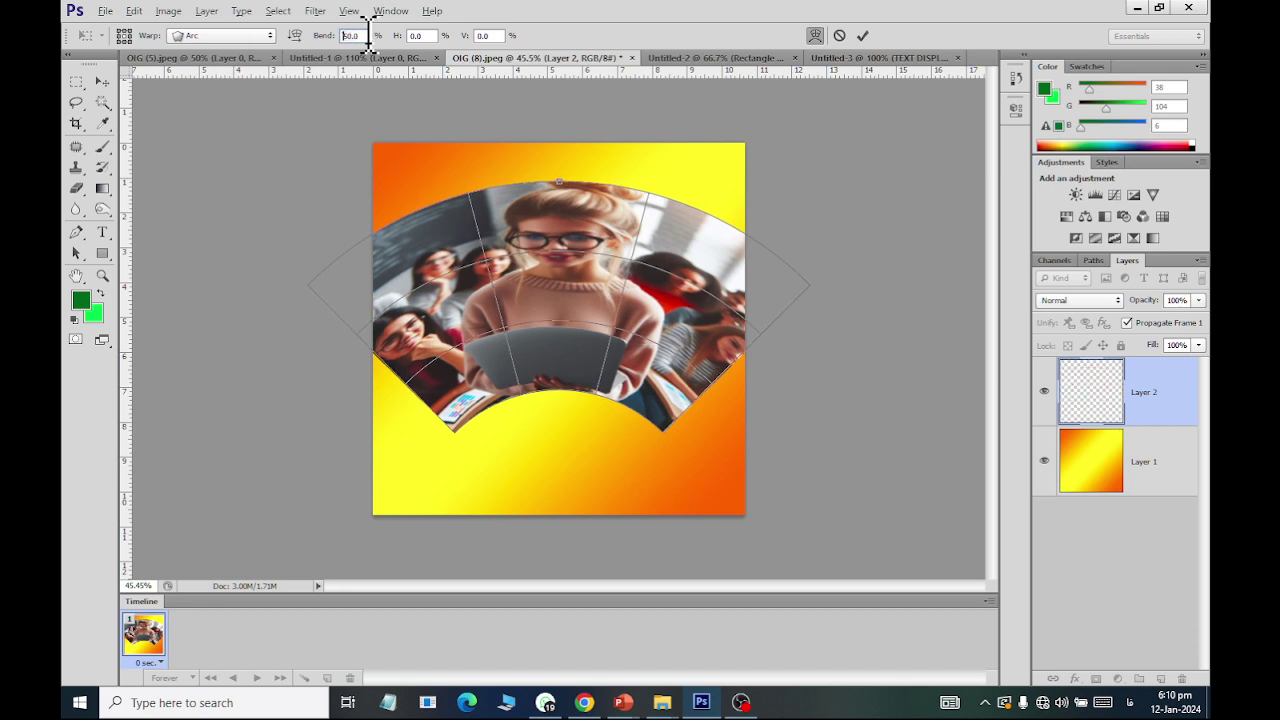
{"action": "key", "text": "Down"}
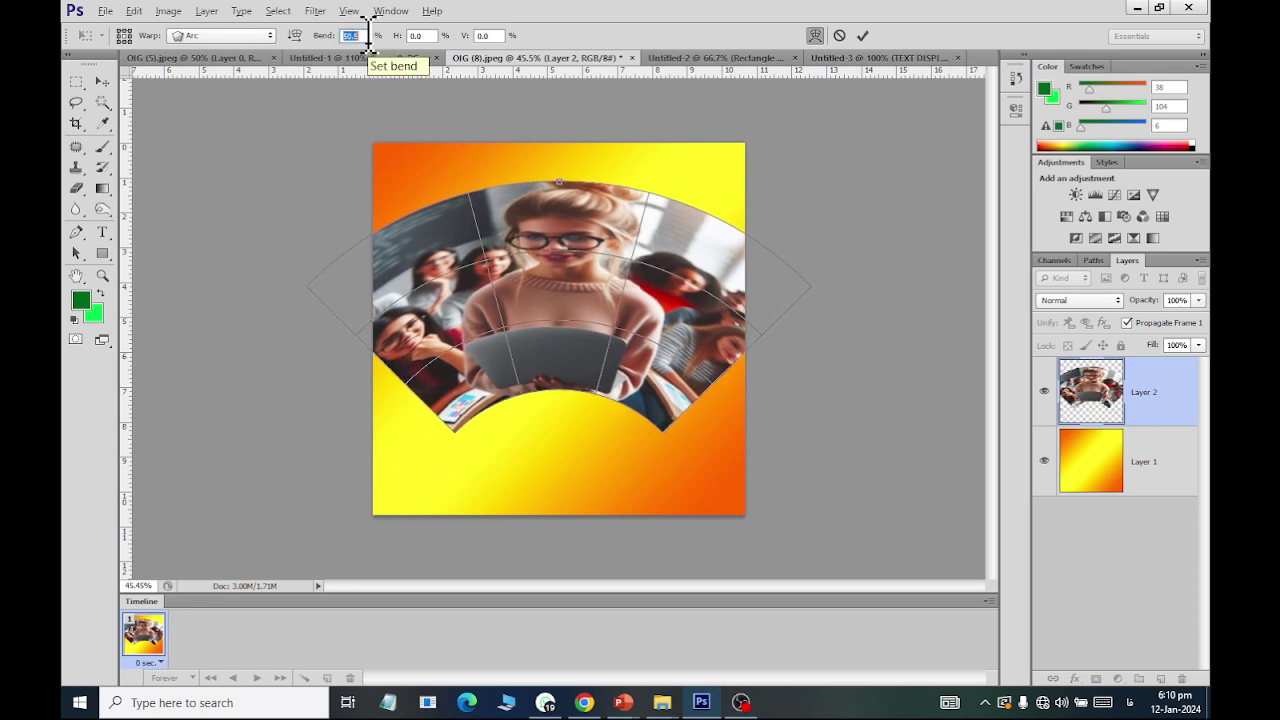
Step: Try the Arc Lower, Arc Upper, Arch and Shell Lower warp styles
{"action": "left_click", "coordinate": [266, 35]}
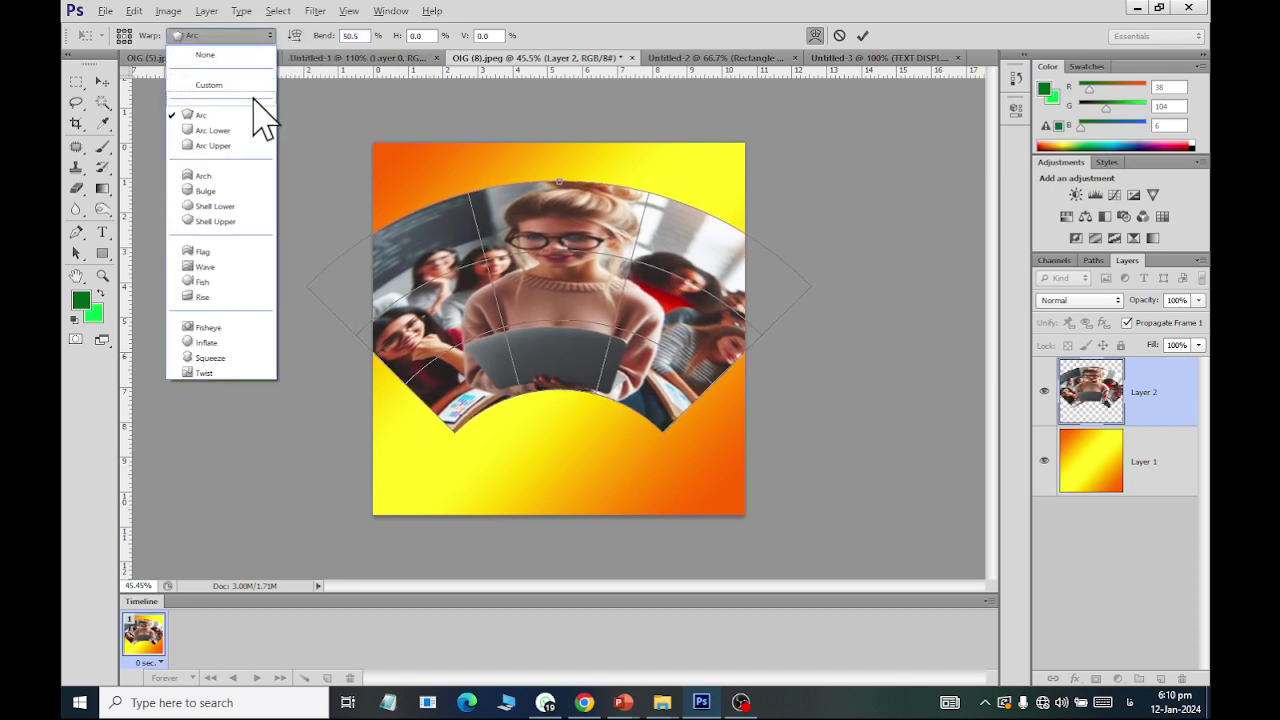
{"action": "left_click", "coordinate": [252, 130]}
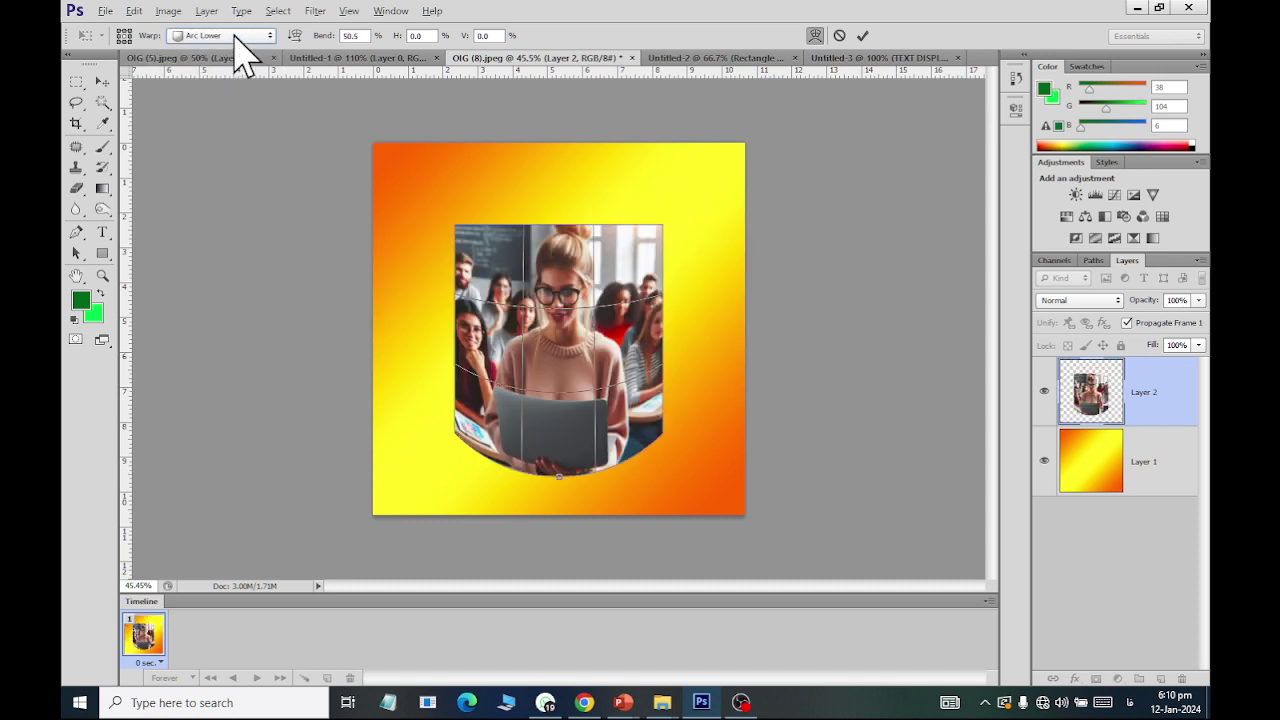
{"action": "left_click", "coordinate": [237, 37]}
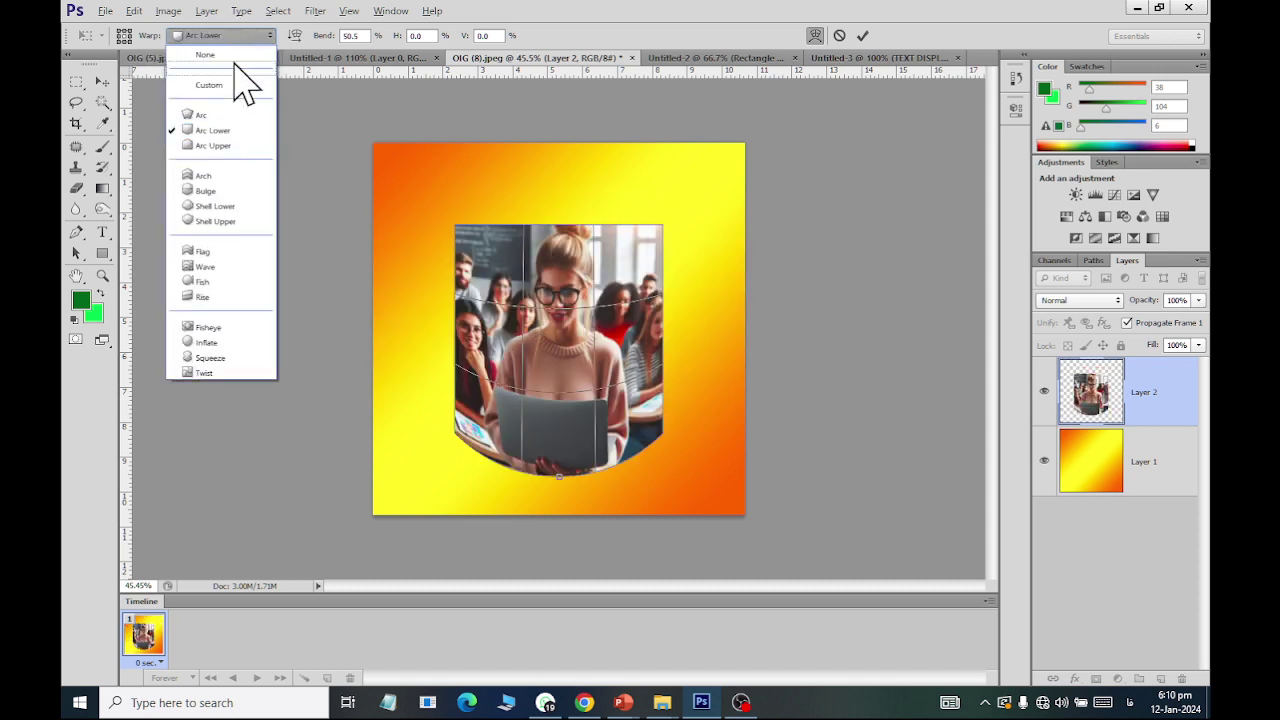
{"action": "left_click", "coordinate": [235, 140]}
{"action": "left_click", "coordinate": [240, 36]}
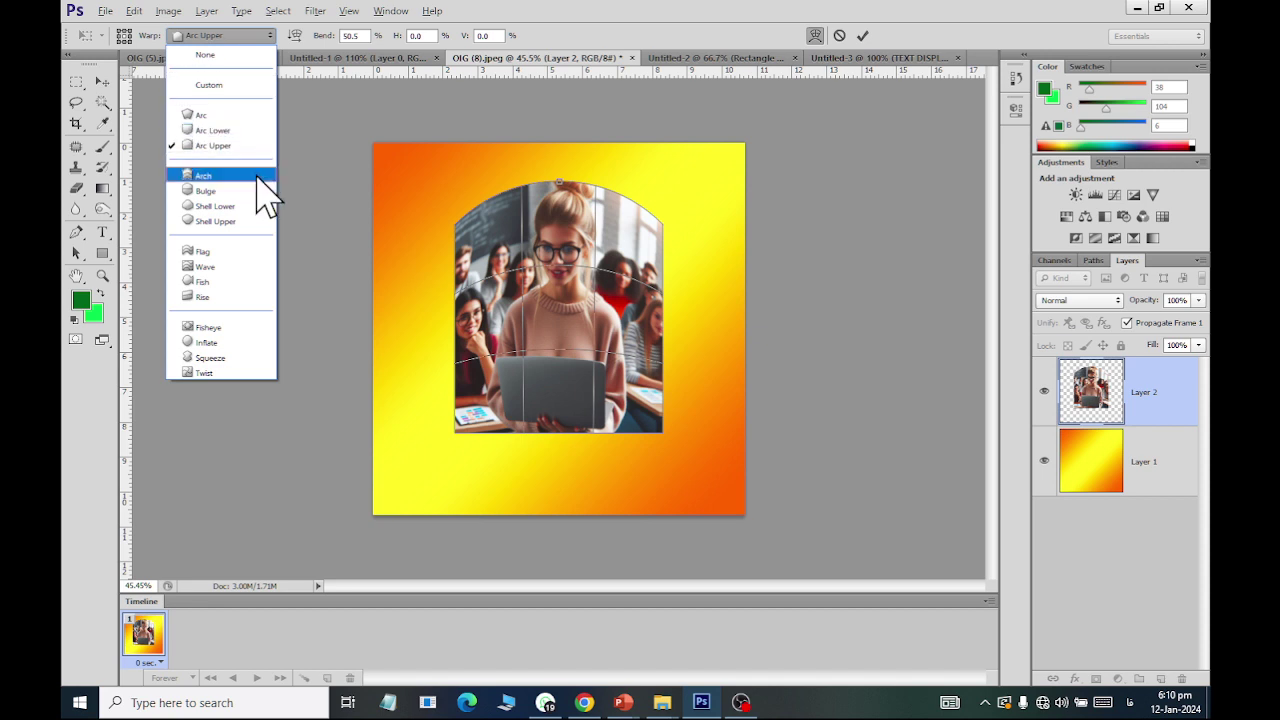
{"action": "left_click", "coordinate": [245, 151]}
{"action": "left_click", "coordinate": [233, 38]}
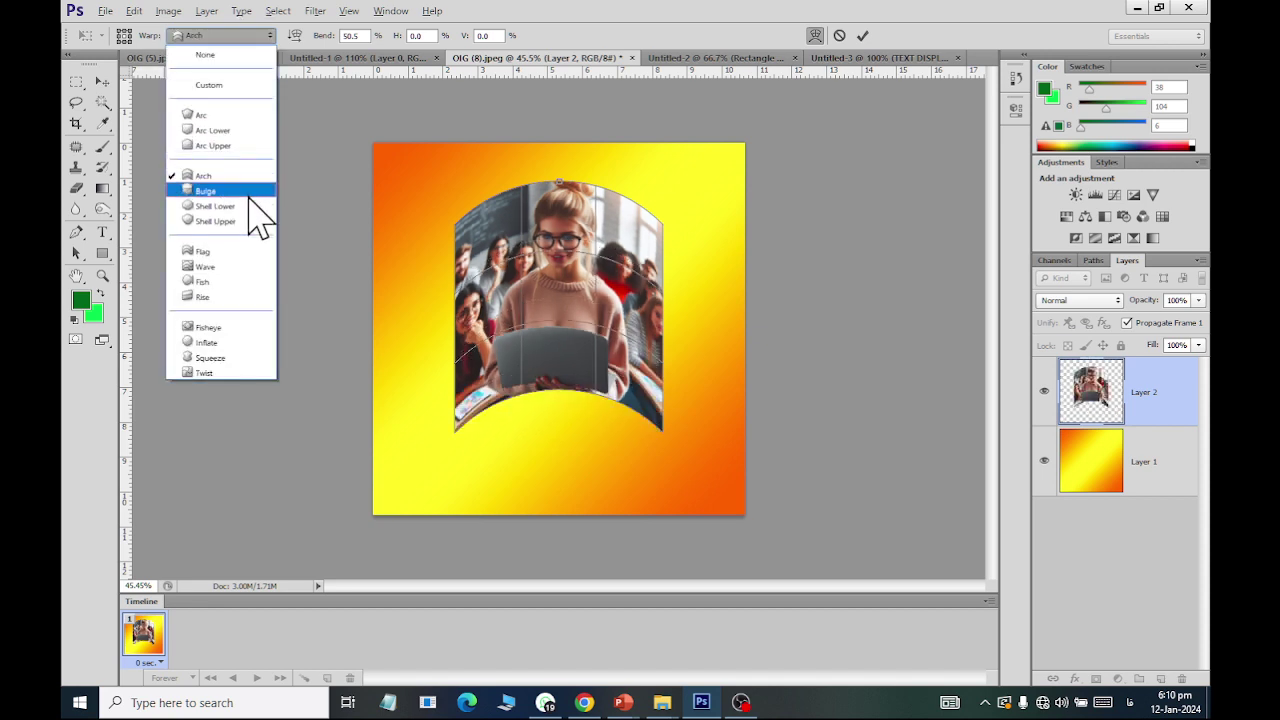
{"action": "left_click", "coordinate": [250, 197]}
Step: Try Fisheye, Inflate, Squeeze, Twist and Flag warps, then cancel the warp
{"action": "left_click", "coordinate": [225, 37]}
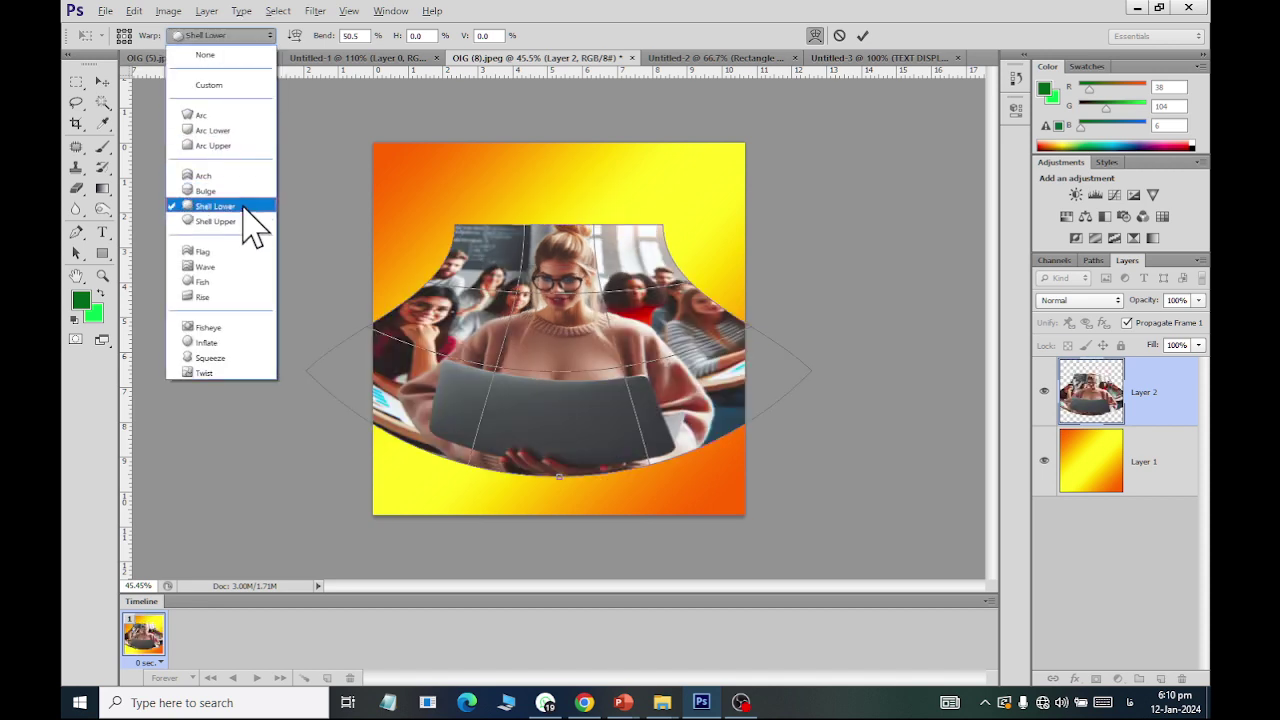
{"action": "left_click", "coordinate": [240, 328]}
{"action": "left_click", "coordinate": [213, 38]}
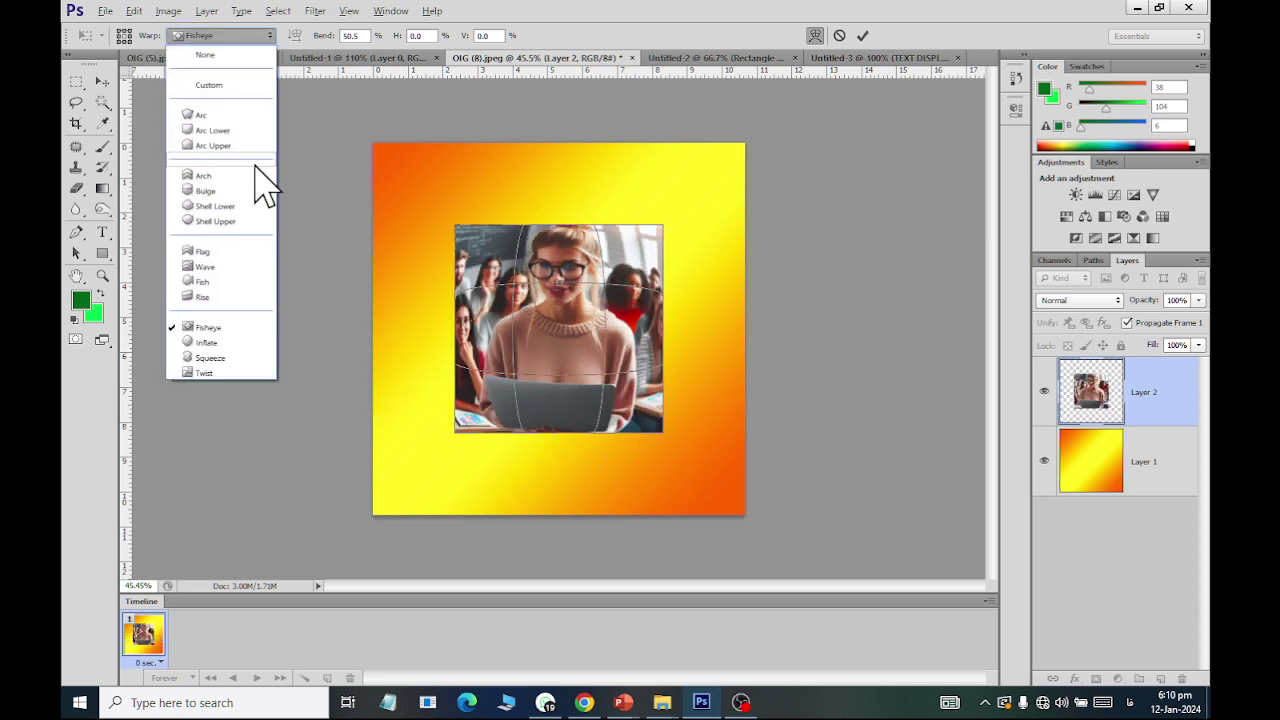
{"action": "left_click", "coordinate": [245, 343]}
{"action": "left_click", "coordinate": [222, 36]}
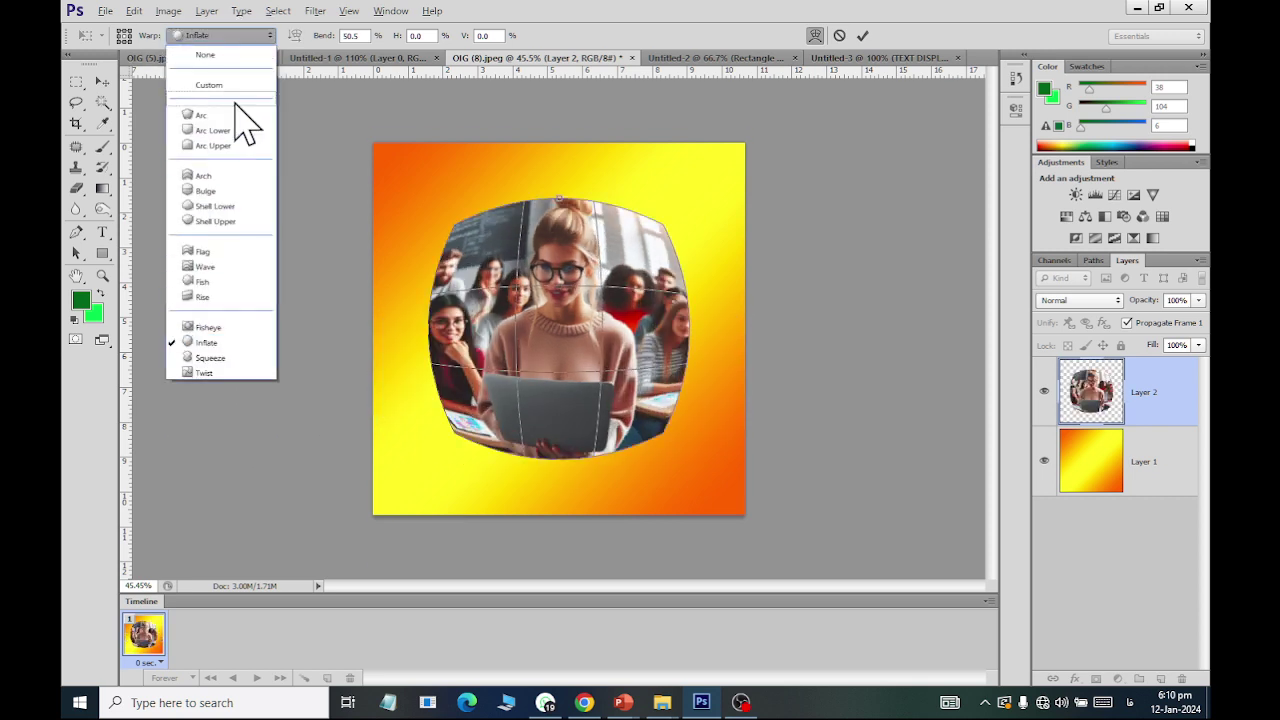
{"action": "left_click", "coordinate": [240, 366]}
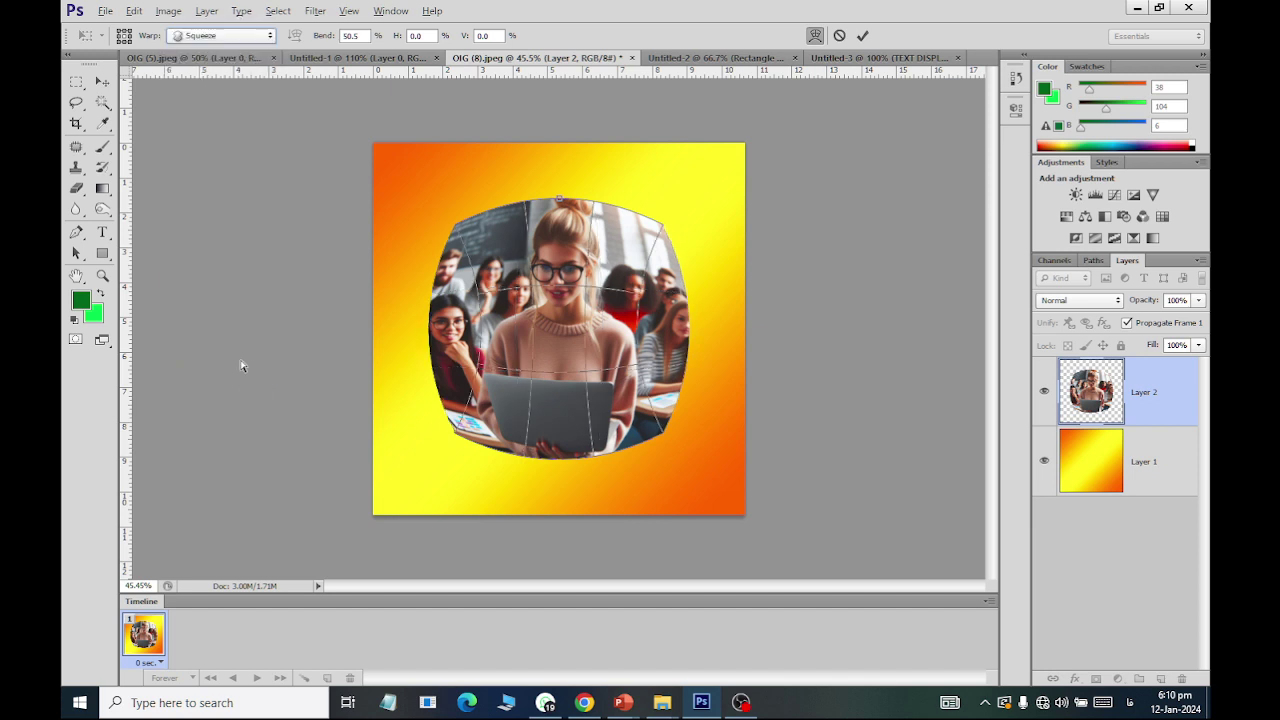
{"action": "left_click", "coordinate": [235, 36]}
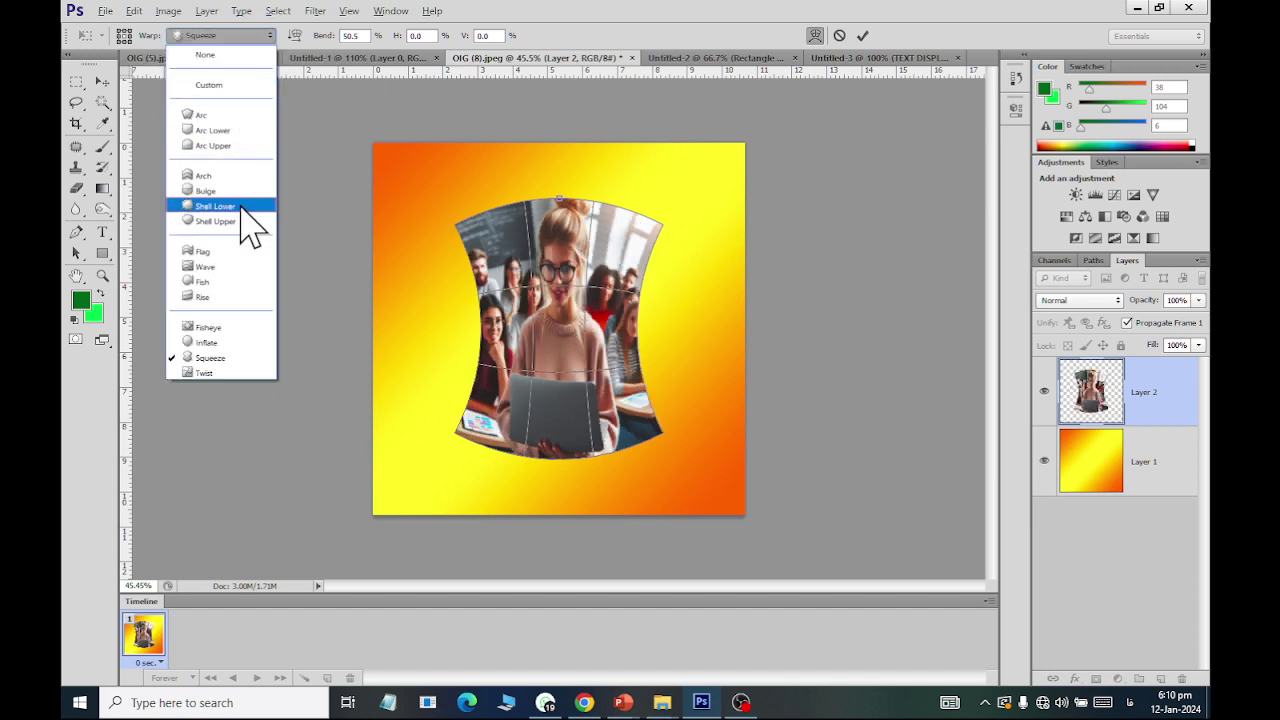
{"action": "left_click", "coordinate": [236, 368]}
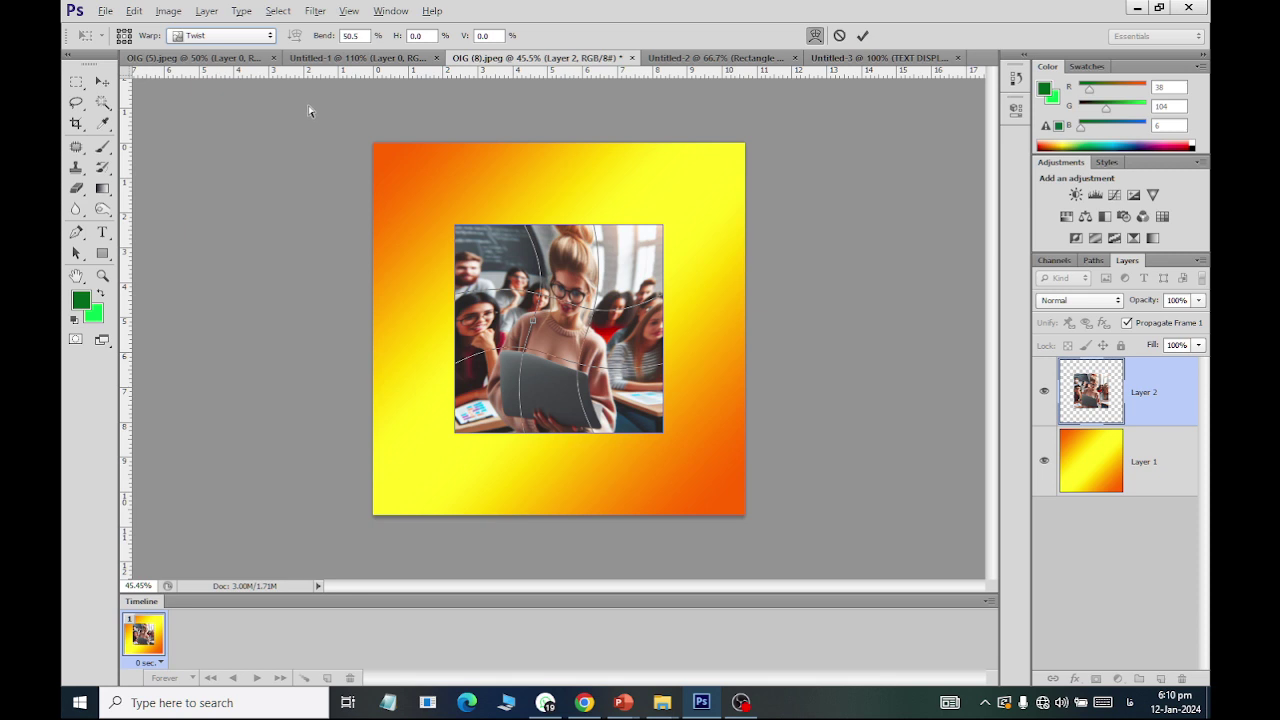
{"action": "left_click", "coordinate": [251, 36]}
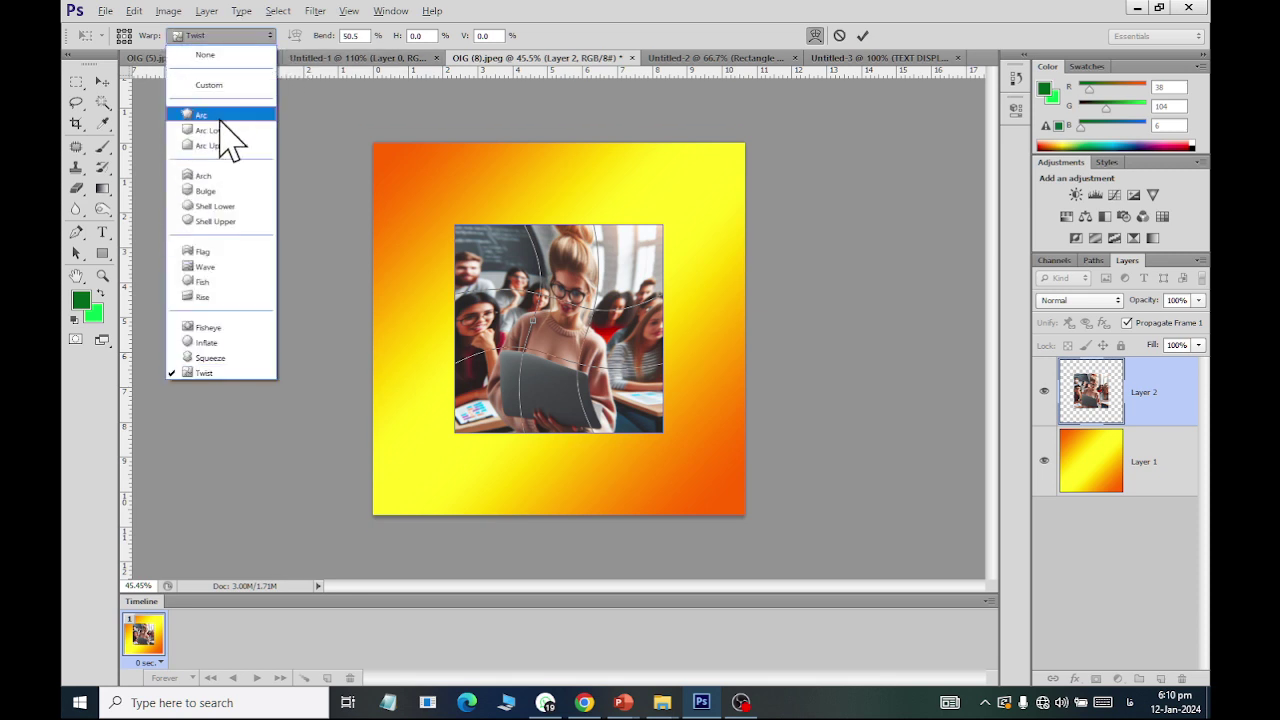
{"action": "left_click", "coordinate": [242, 252]}
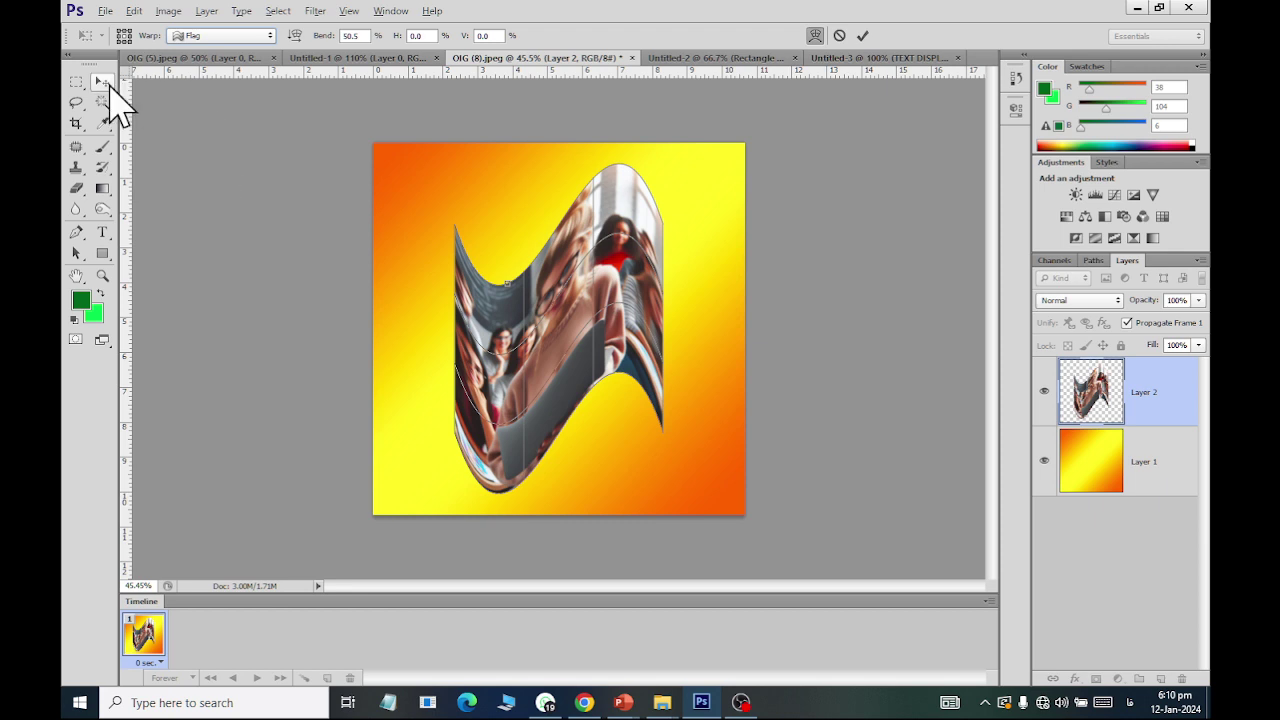
{"action": "key", "text": "Escape"}
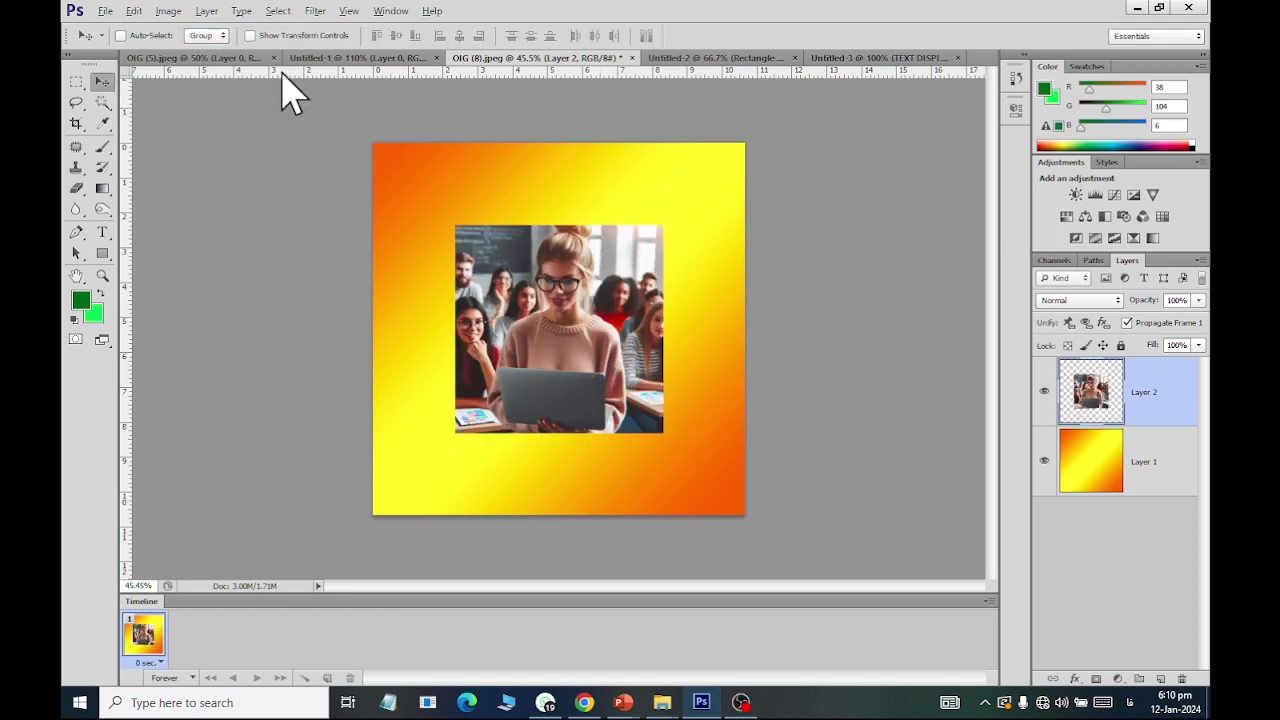
Step: In the Untitled-3 document, move the red TEXT DISPLAY text up near the page top
{"action": "left_click", "coordinate": [712, 60]}
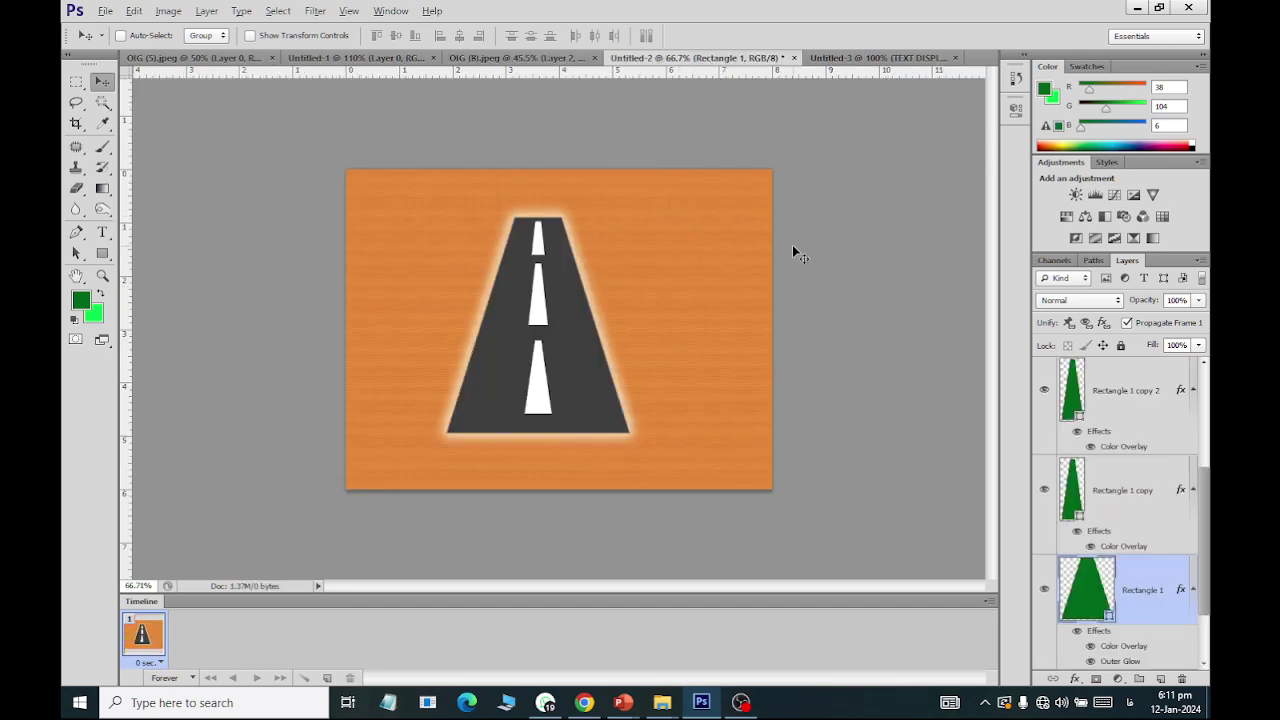
{"action": "left_click", "coordinate": [872, 59]}
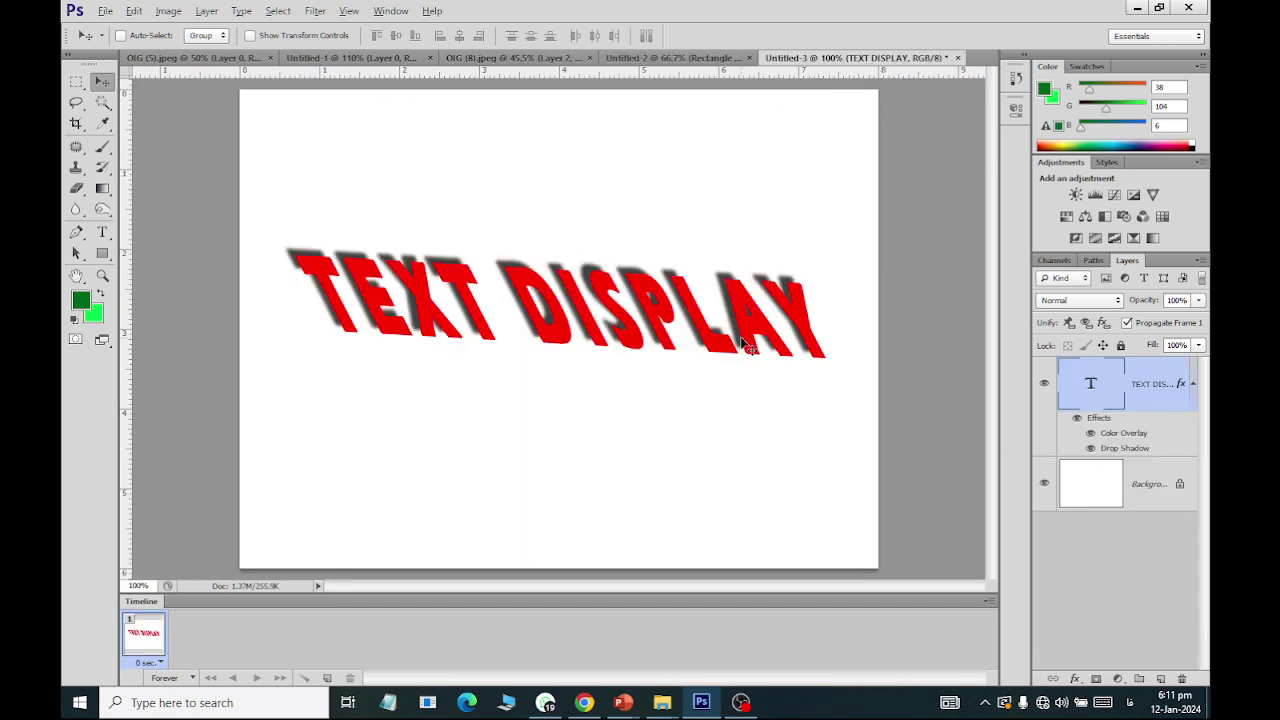
{"action": "left_click", "coordinate": [133, 11]}
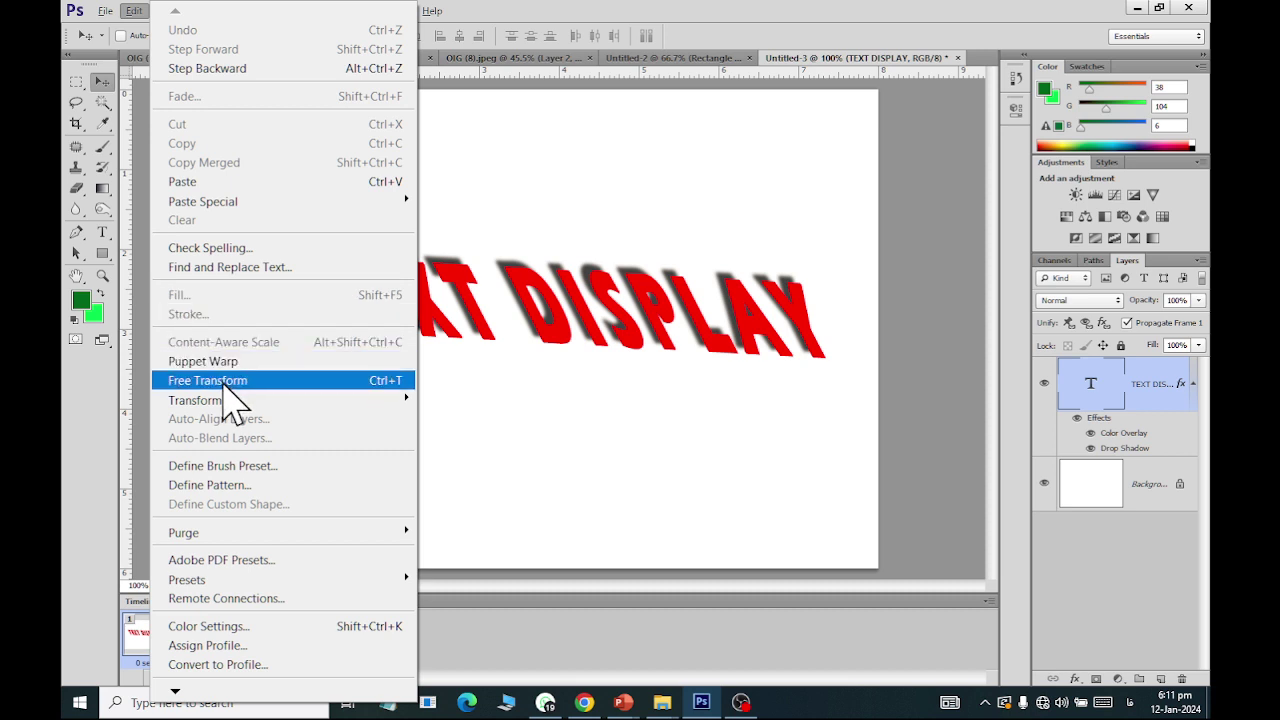
{"action": "mouse_move", "coordinate": [195, 400]}
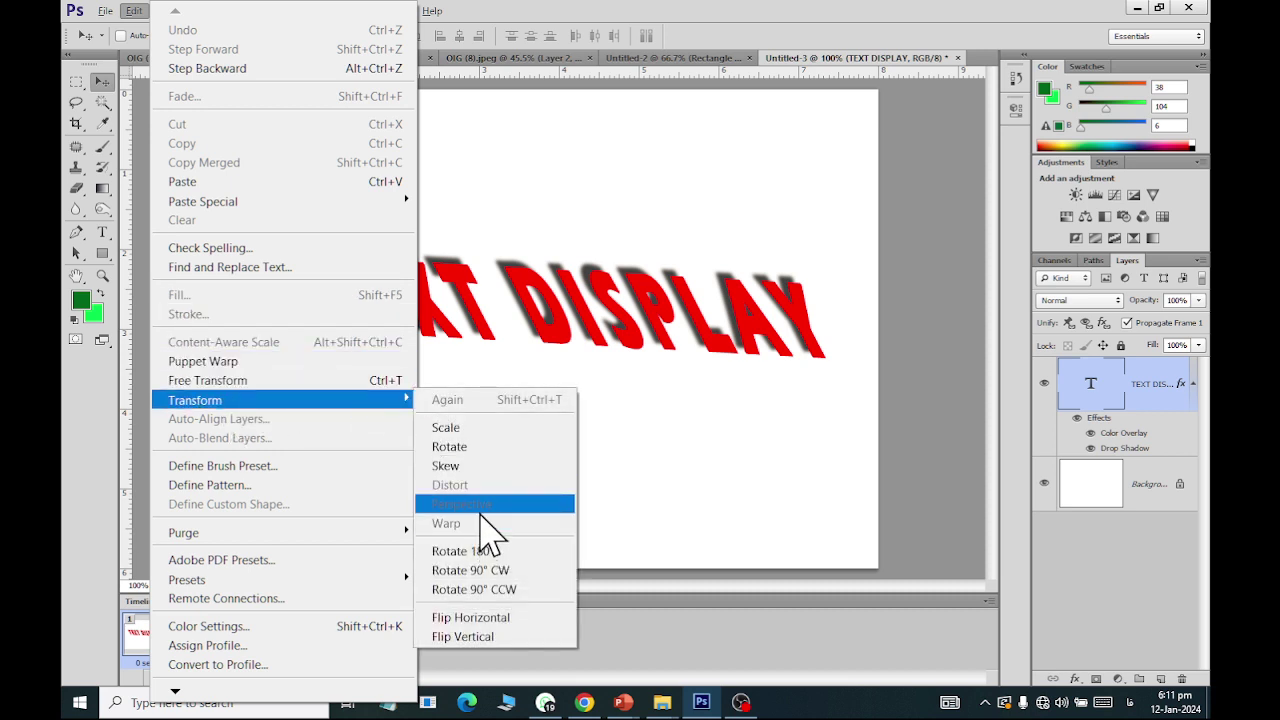
{"action": "left_click", "coordinate": [110, 105]}
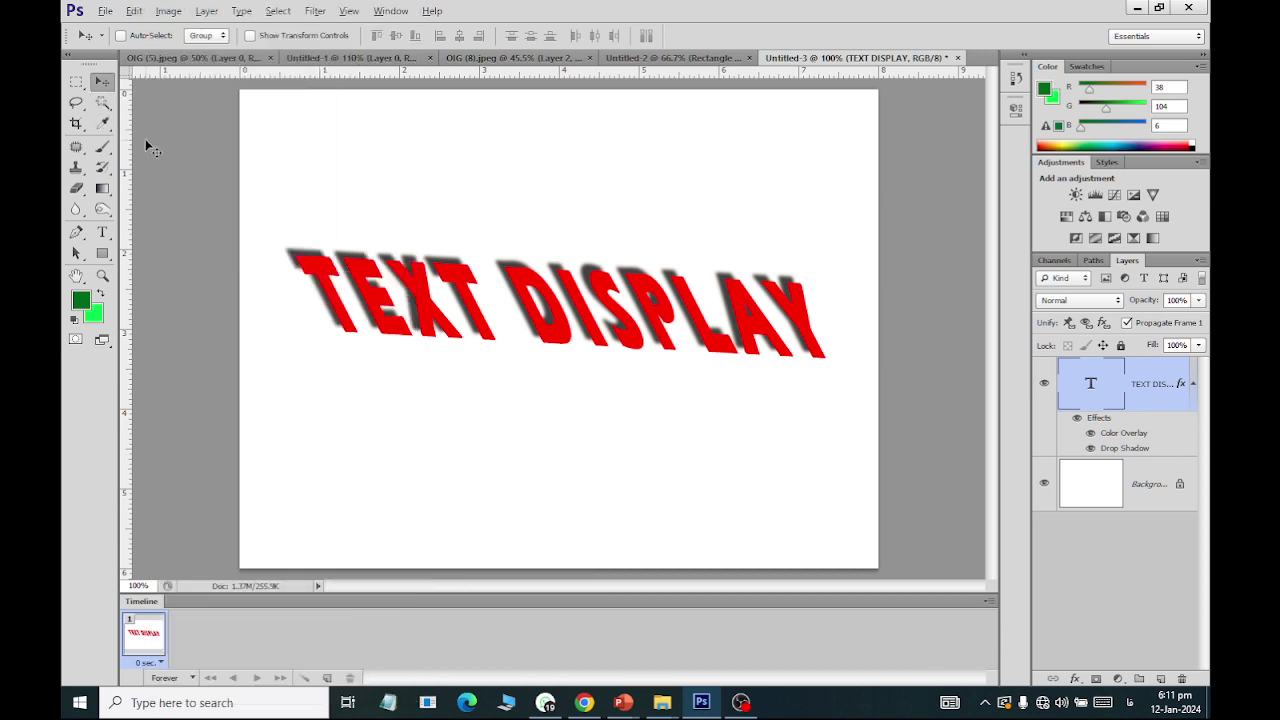
{"action": "left_click_drag", "start_coordinate": [493, 296], "coordinate": [477, 181]}
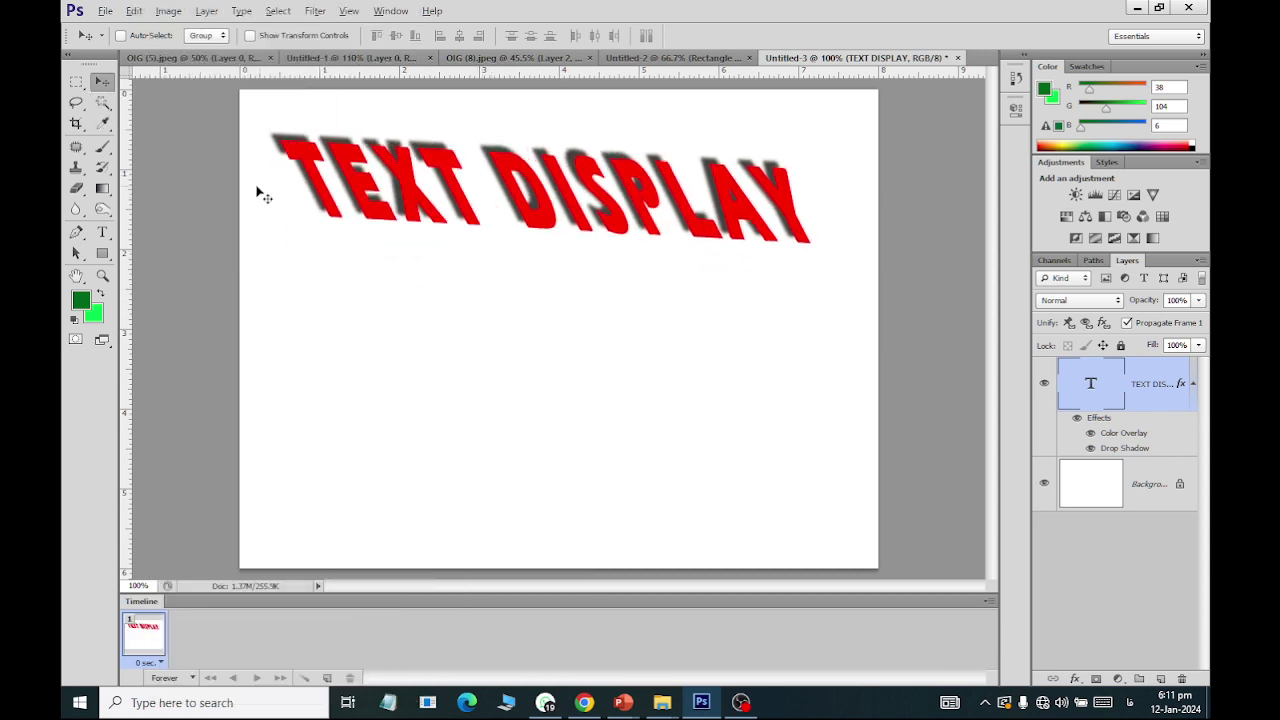
Step: Draw a green rectangle below the text and warp it with the Wave style
{"action": "left_click", "coordinate": [102, 253]}
{"action": "left_click_drag", "start_coordinate": [352, 342], "coordinate": [774, 502]}
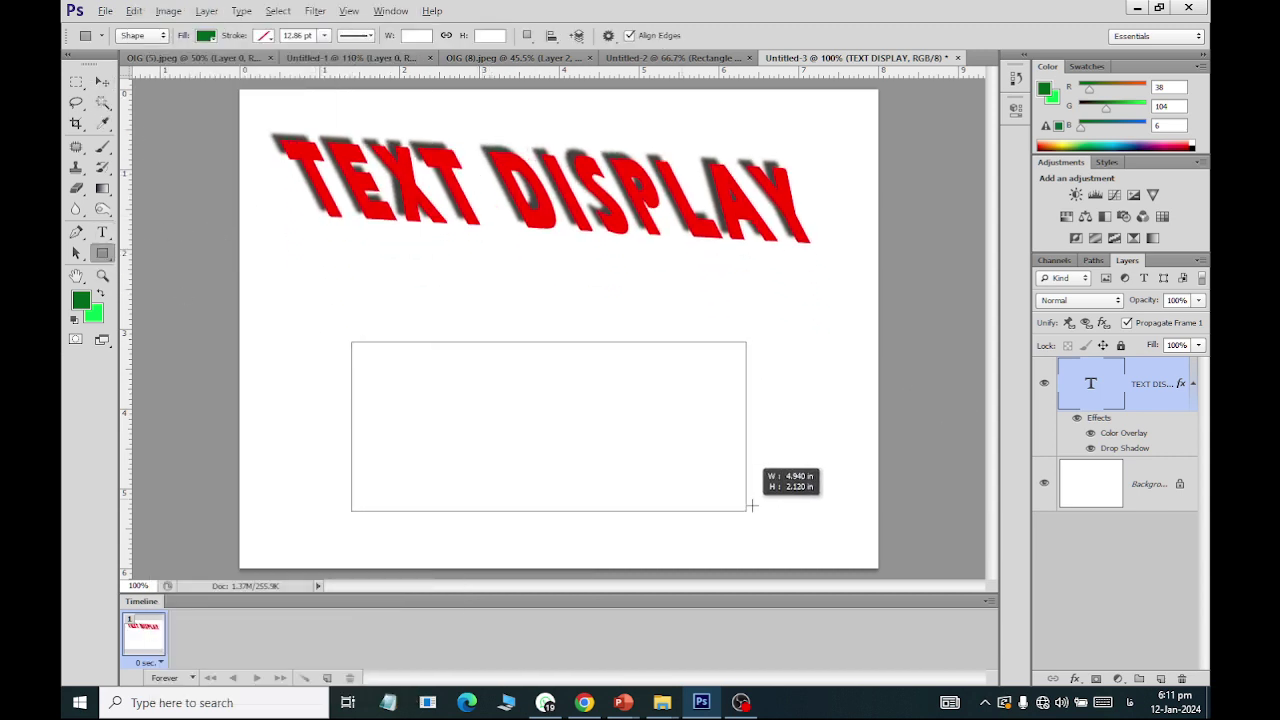
{"action": "left_click", "coordinate": [134, 10]}
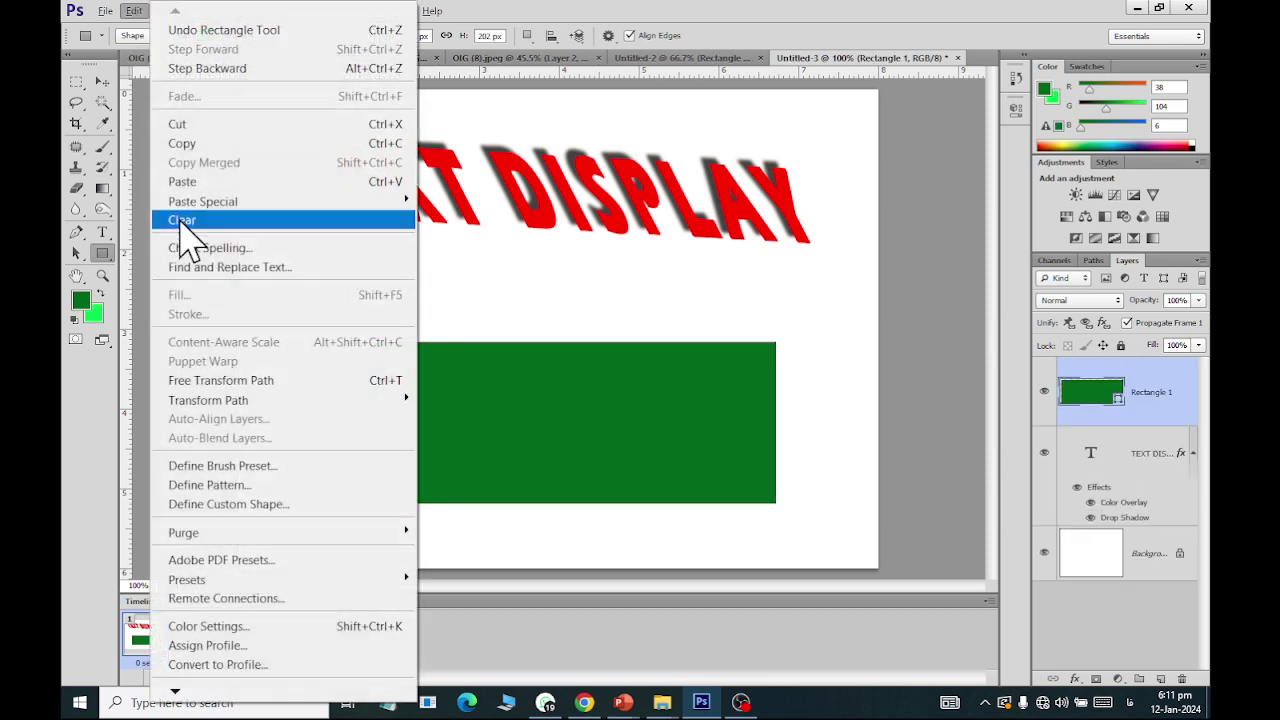
{"action": "mouse_move", "coordinate": [222, 400]}
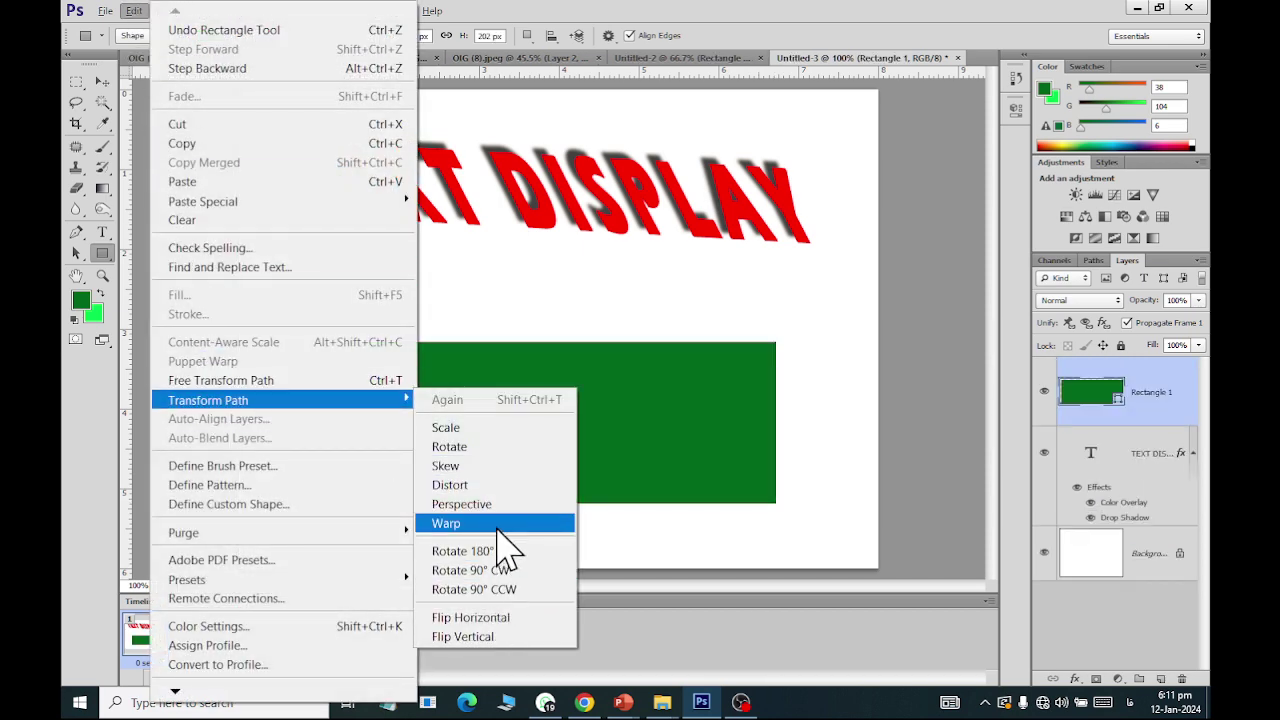
{"action": "left_click", "coordinate": [498, 521]}
{"action": "left_click", "coordinate": [228, 35]}
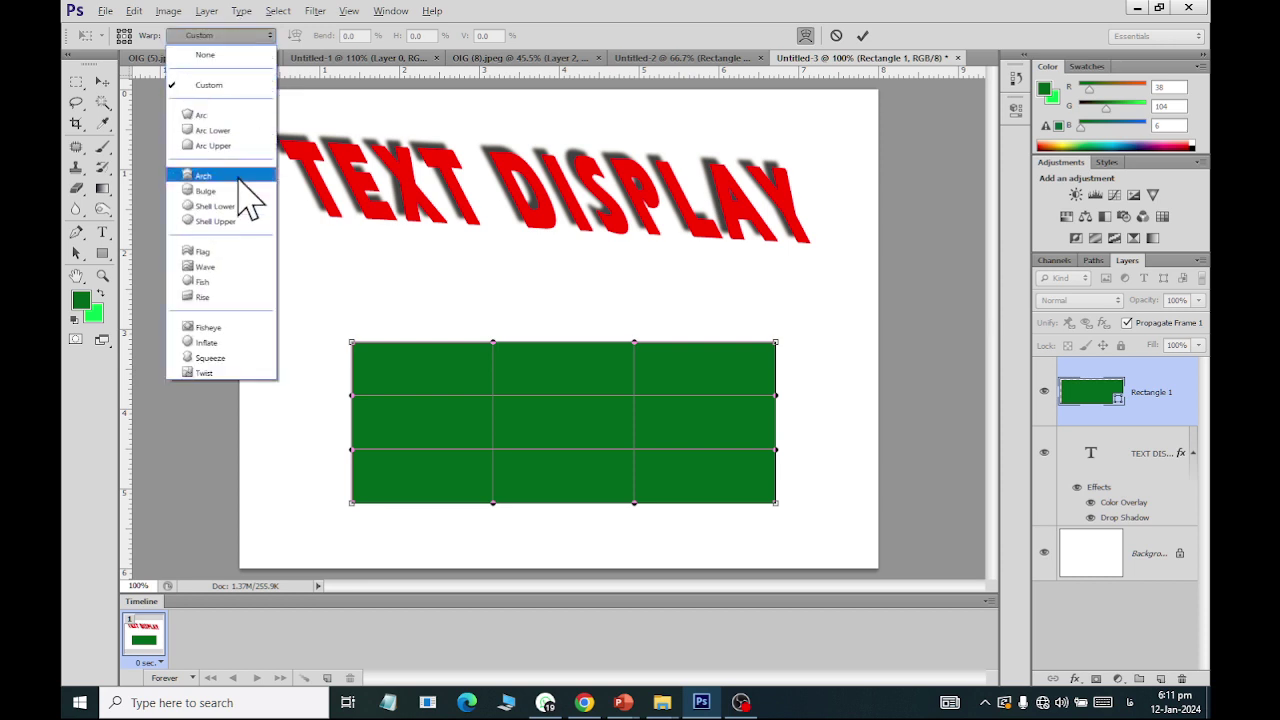
{"action": "left_click", "coordinate": [250, 278]}
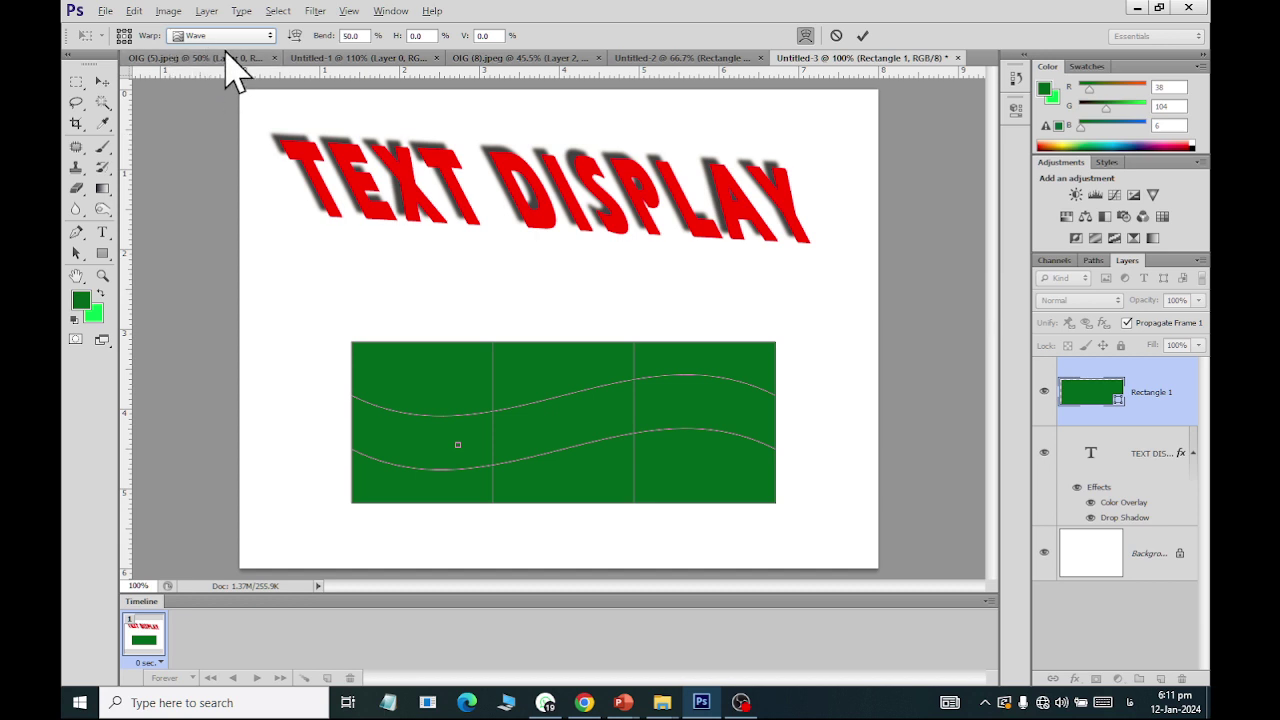
Step: Change the rectangle's warp to Flag with Bend 41.6 and commit it
{"action": "left_click", "coordinate": [228, 36]}
{"action": "left_click", "coordinate": [250, 251]}
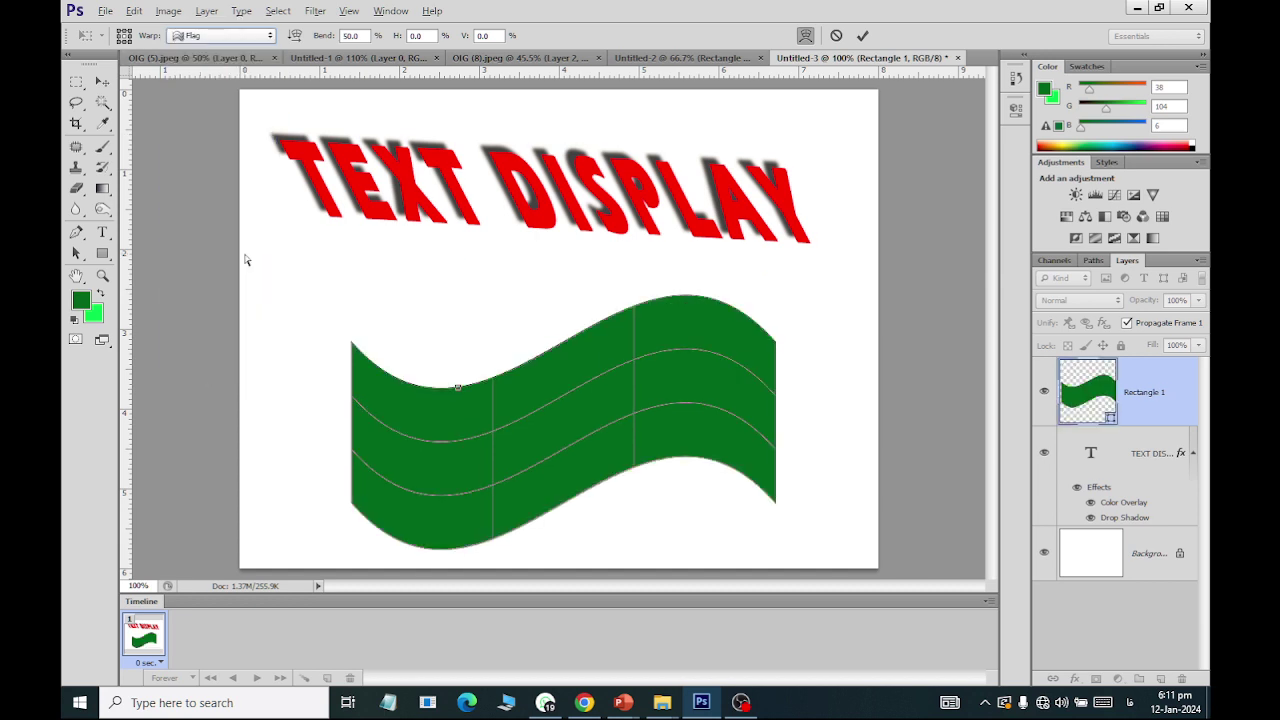
{"action": "double_click", "coordinate": [352, 35]}
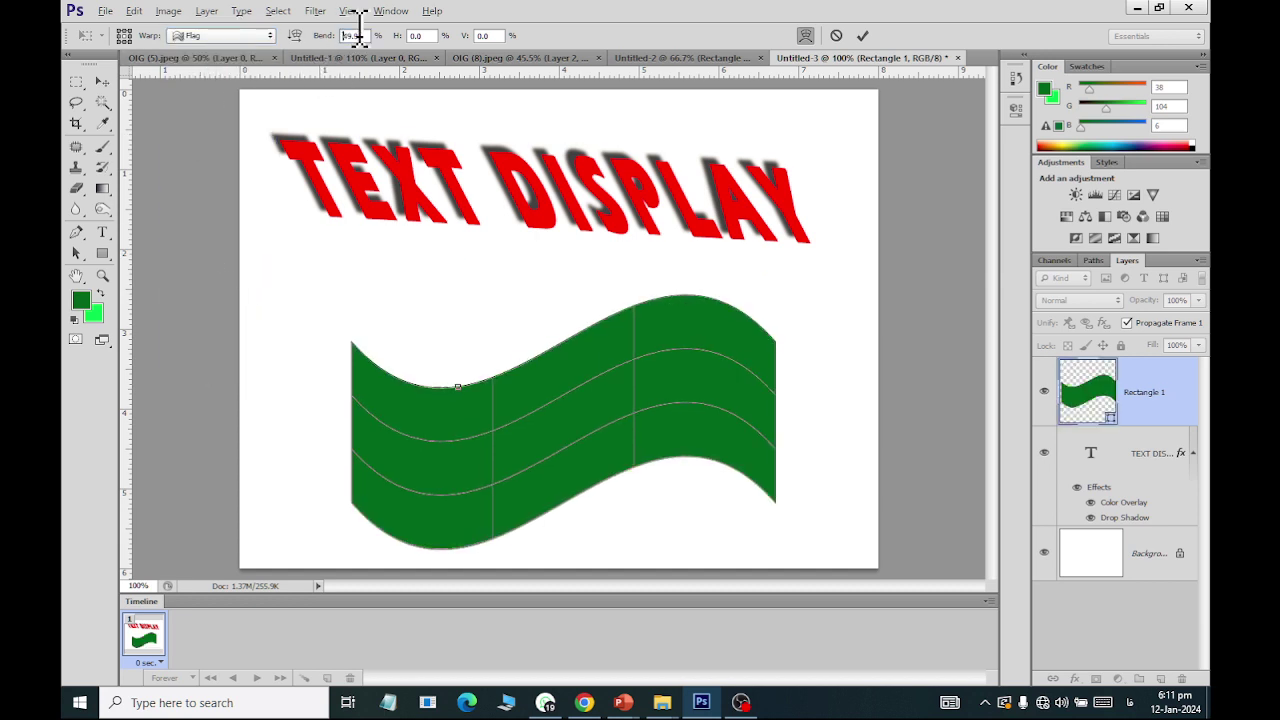
{"action": "type", "text": "45.3"}
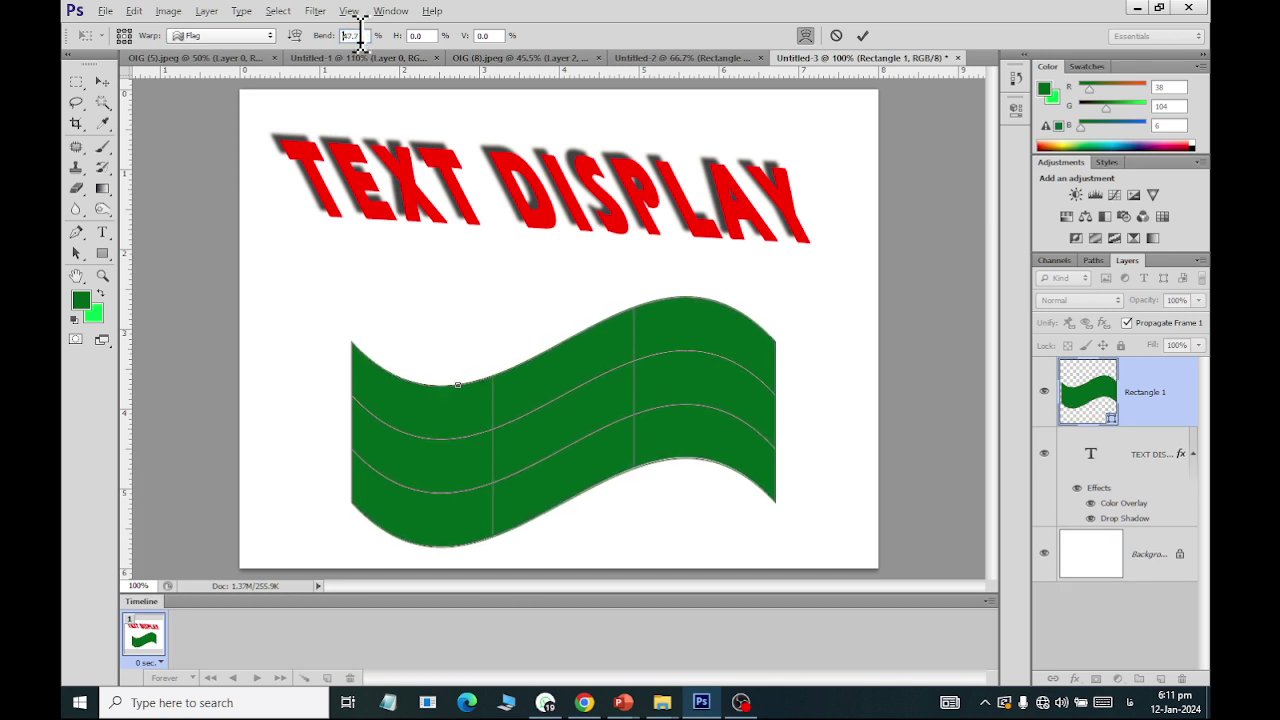
{"action": "type", "text": "41.6"}
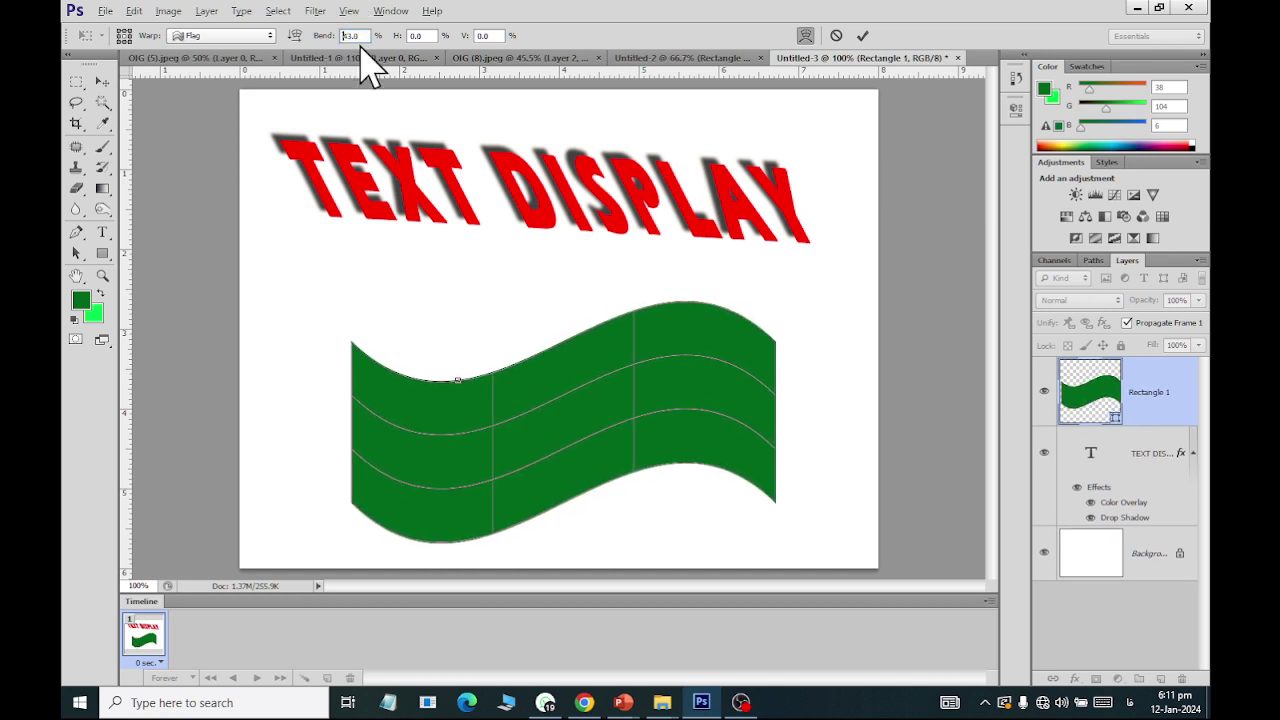
{"action": "key", "text": "Return"}
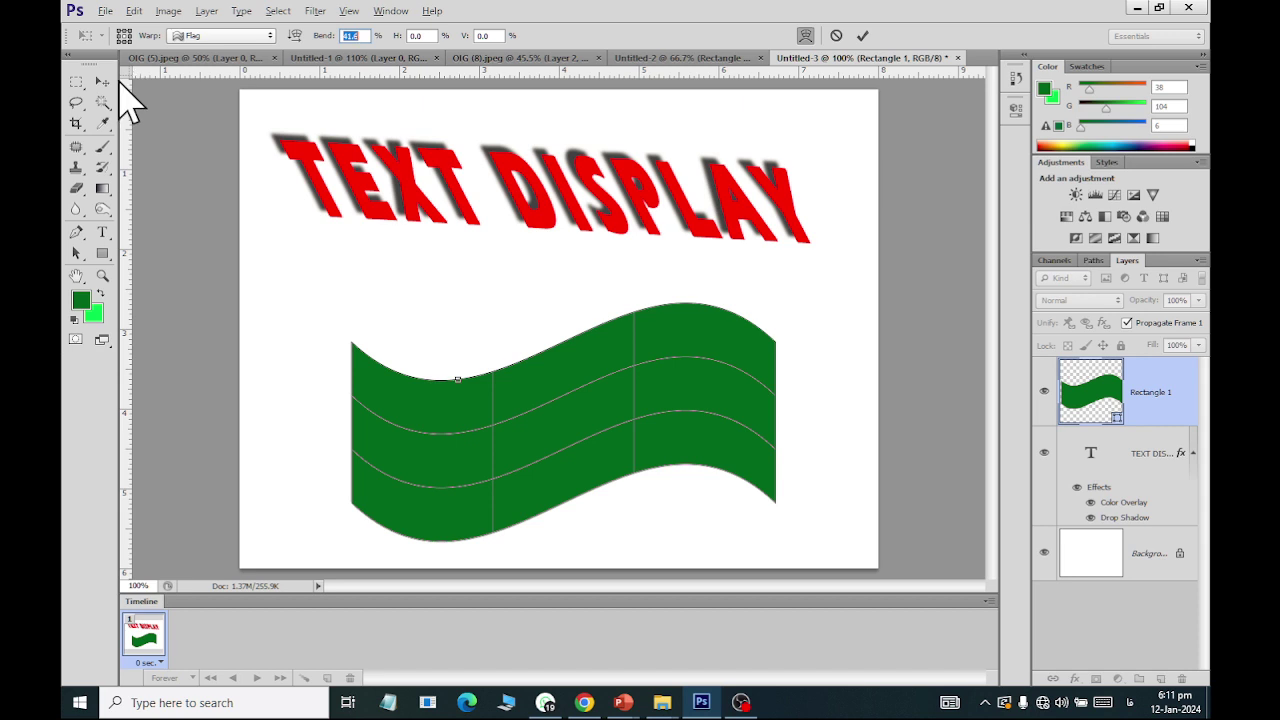
{"action": "left_click", "coordinate": [104, 81]}
{"action": "left_click", "coordinate": [552, 270]}
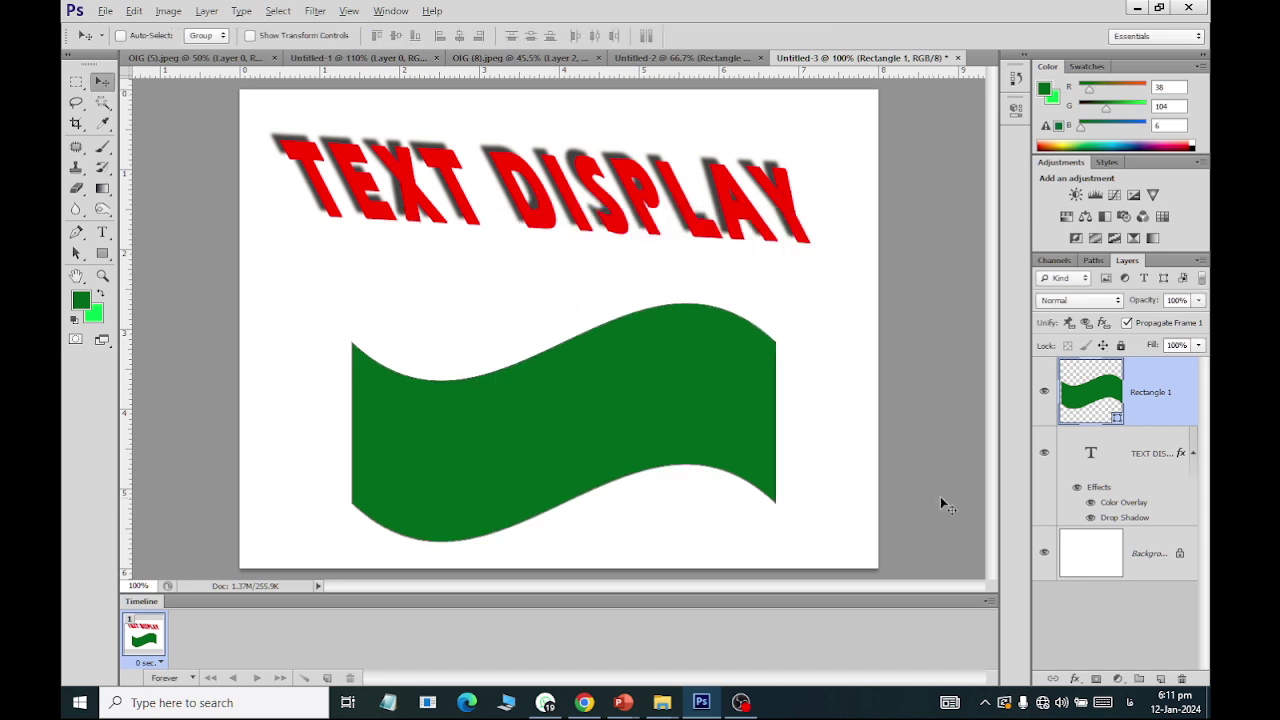
{"action": "left_click", "coordinate": [1075, 679]}
Step: Add a Drop Shadow with increased distance and a black Stroke to the green banner
{"action": "left_click", "coordinate": [1063, 514]}
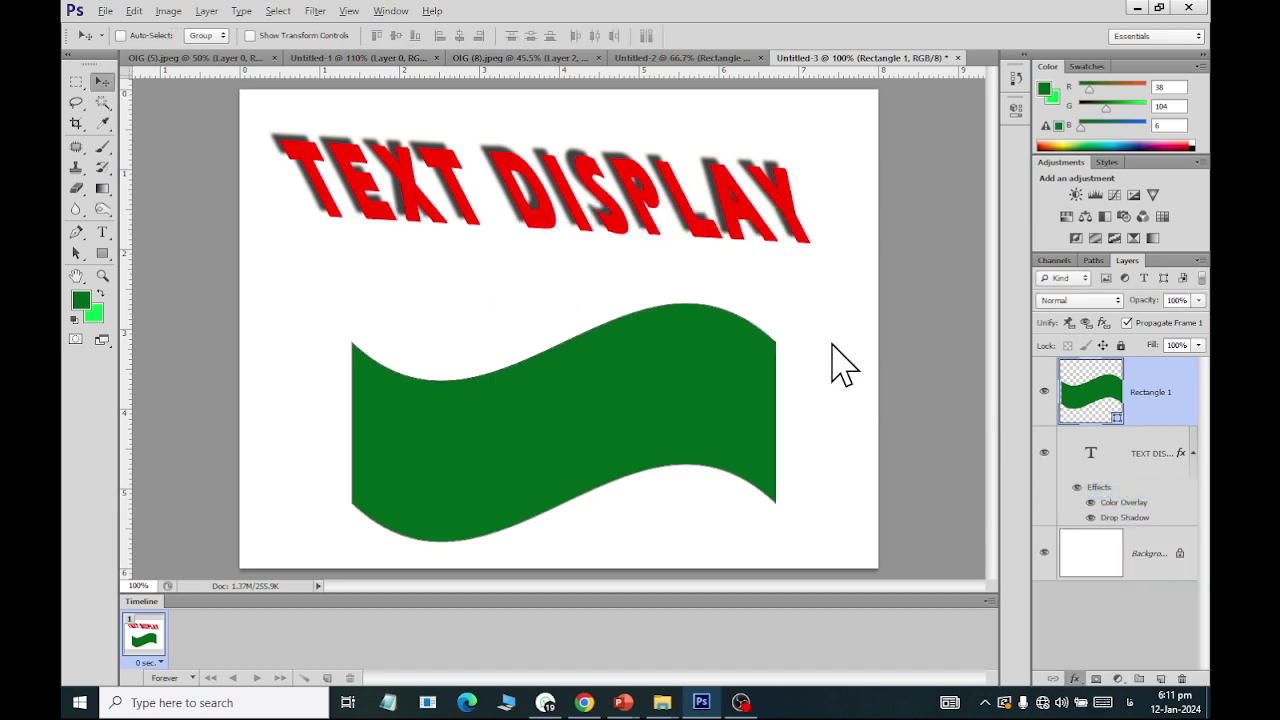
{"action": "left_click", "coordinate": [724, 445]}
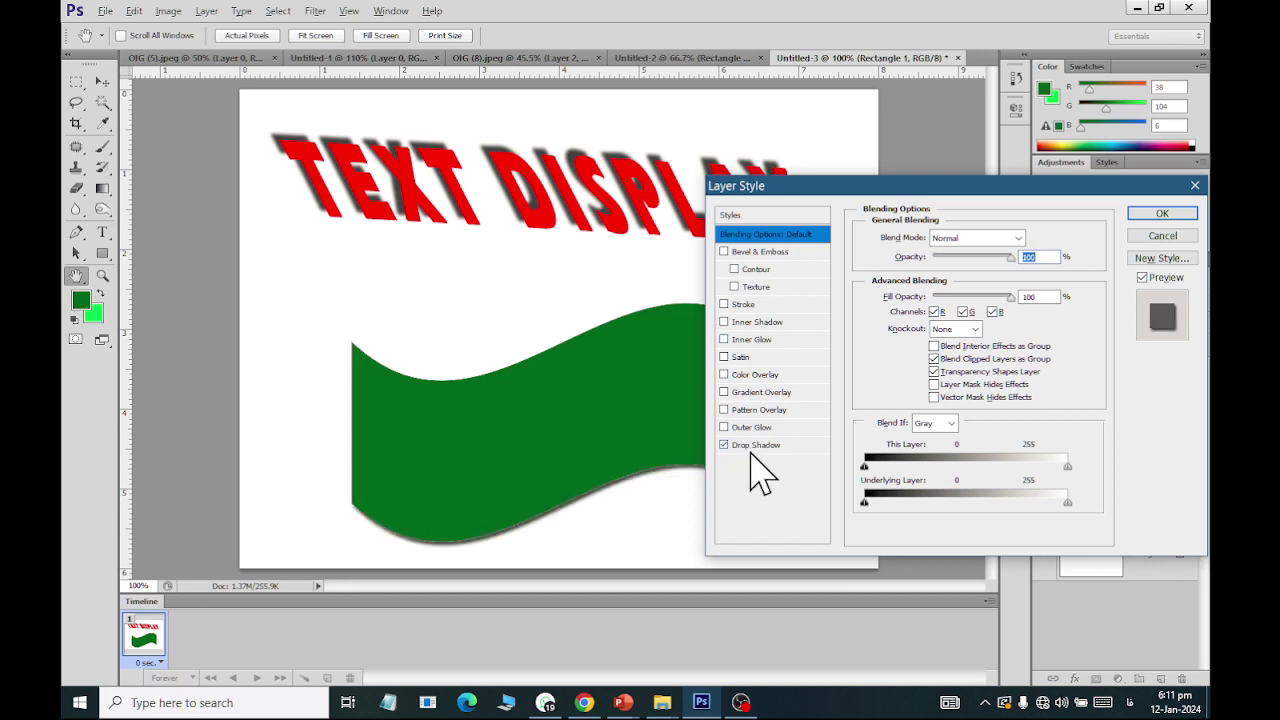
{"action": "left_click", "coordinate": [752, 446]}
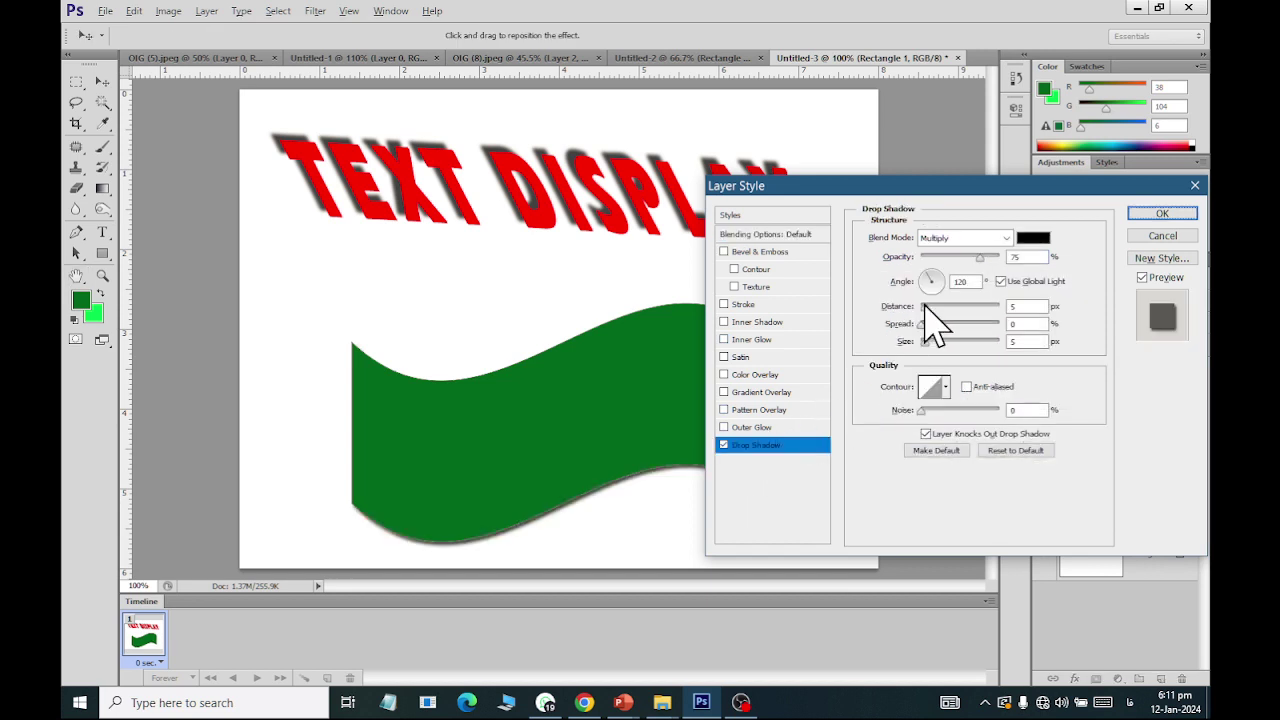
{"action": "left_click_drag", "start_coordinate": [929, 306], "coordinate": [934, 342]}
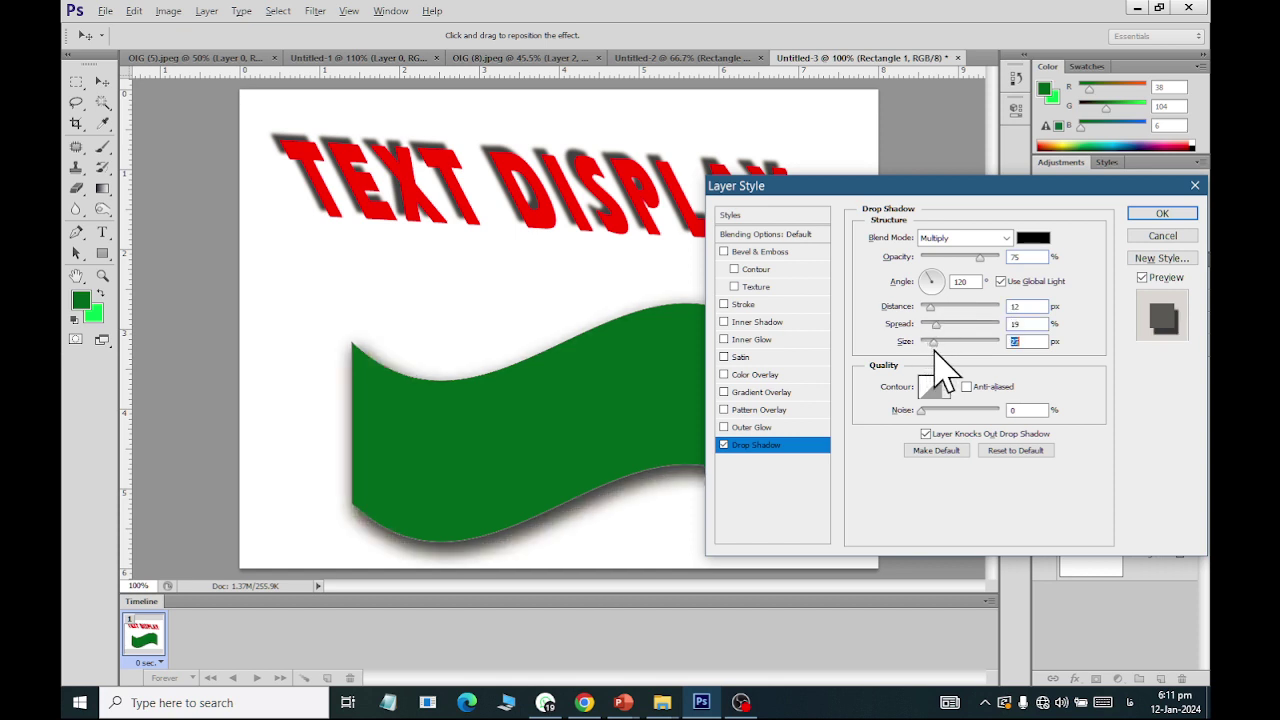
{"action": "left_click", "coordinate": [724, 305]}
{"action": "left_click", "coordinate": [770, 305]}
{"action": "left_click", "coordinate": [1160, 213]}
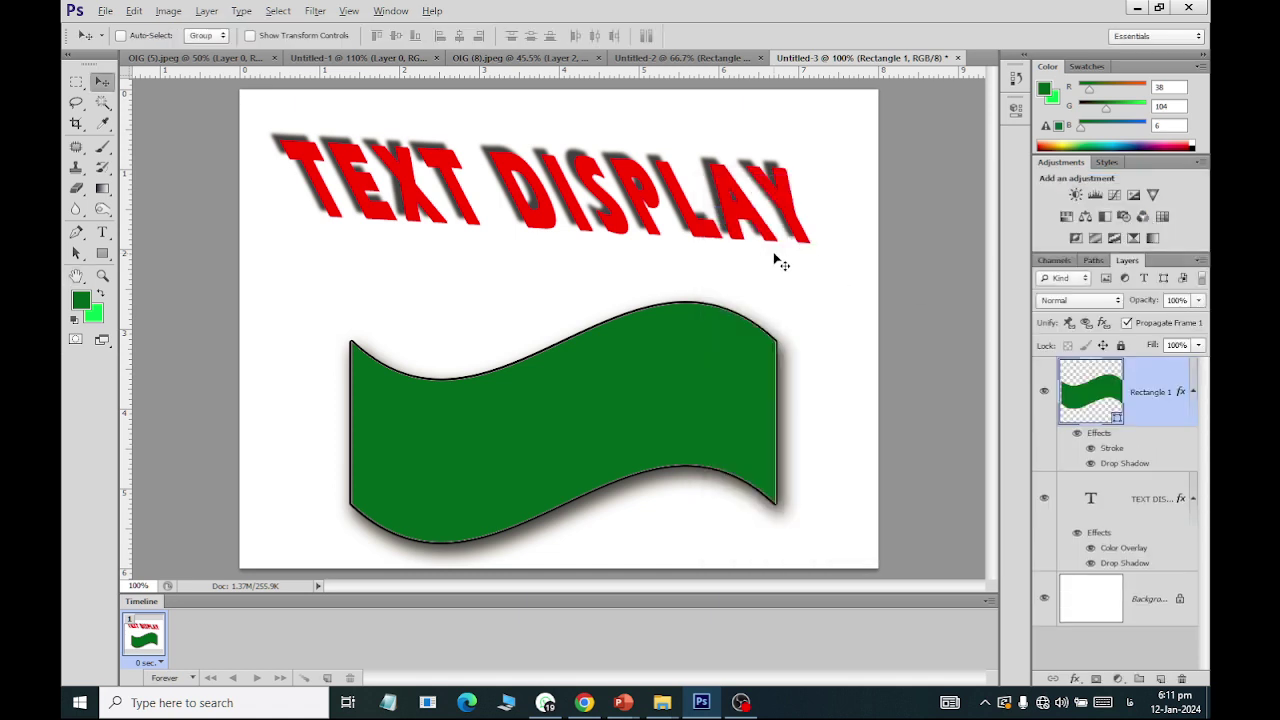
{"action": "left_click", "coordinate": [133, 10]}
{"action": "mouse_move", "coordinate": [208, 399]}
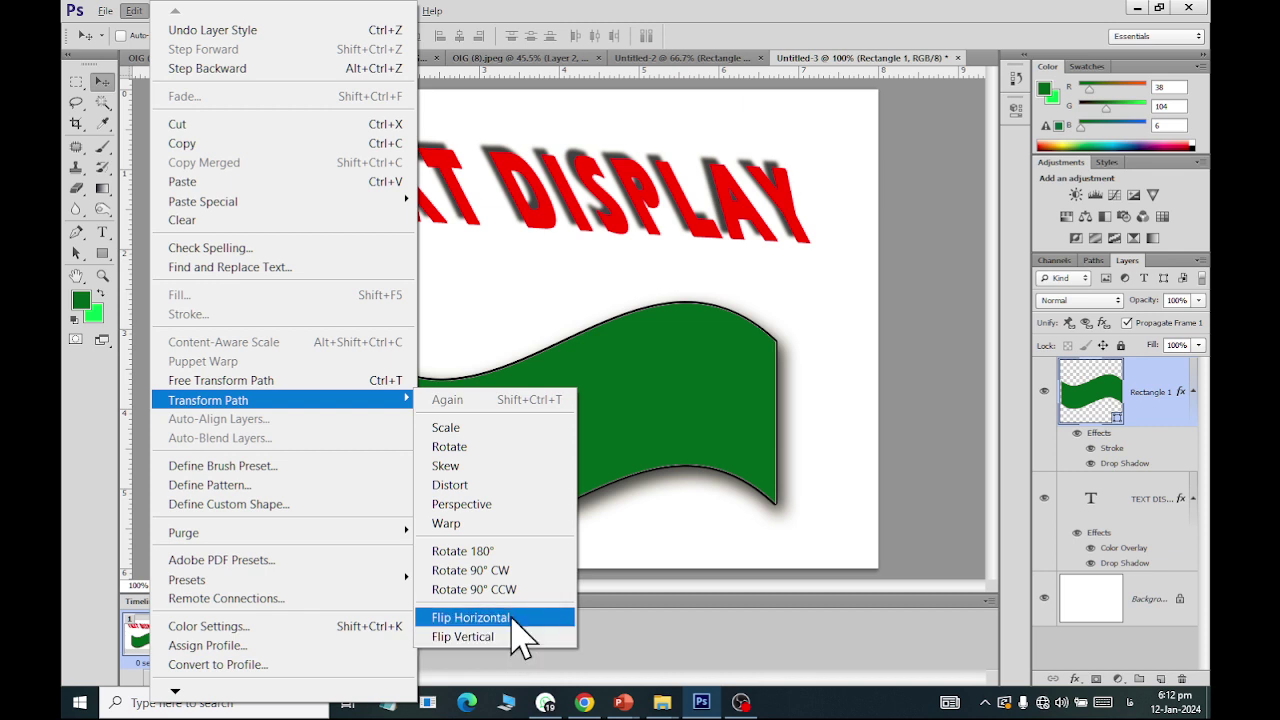
Step: Flip Layer 2's classroom photo horizontally in OIG (8).jpeg, then bring up OIG (5).jpeg
{"action": "left_click", "coordinate": [472, 56]}
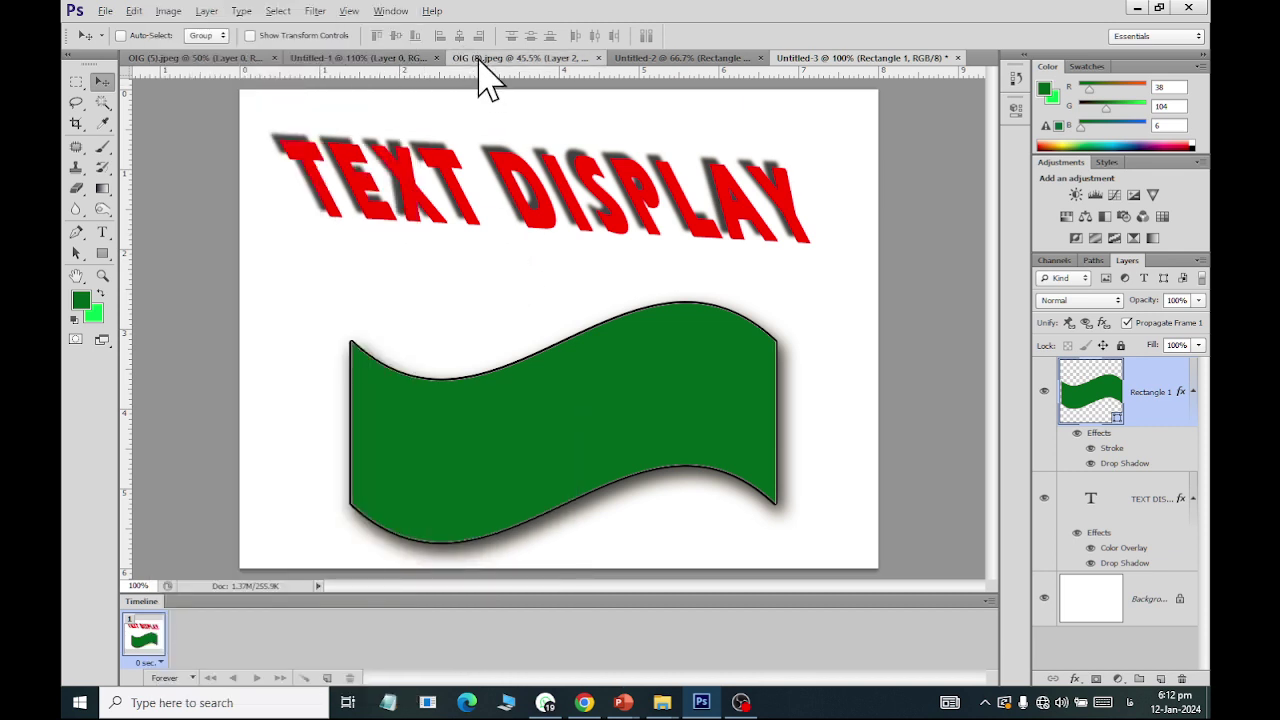
{"action": "left_click", "coordinate": [482, 58]}
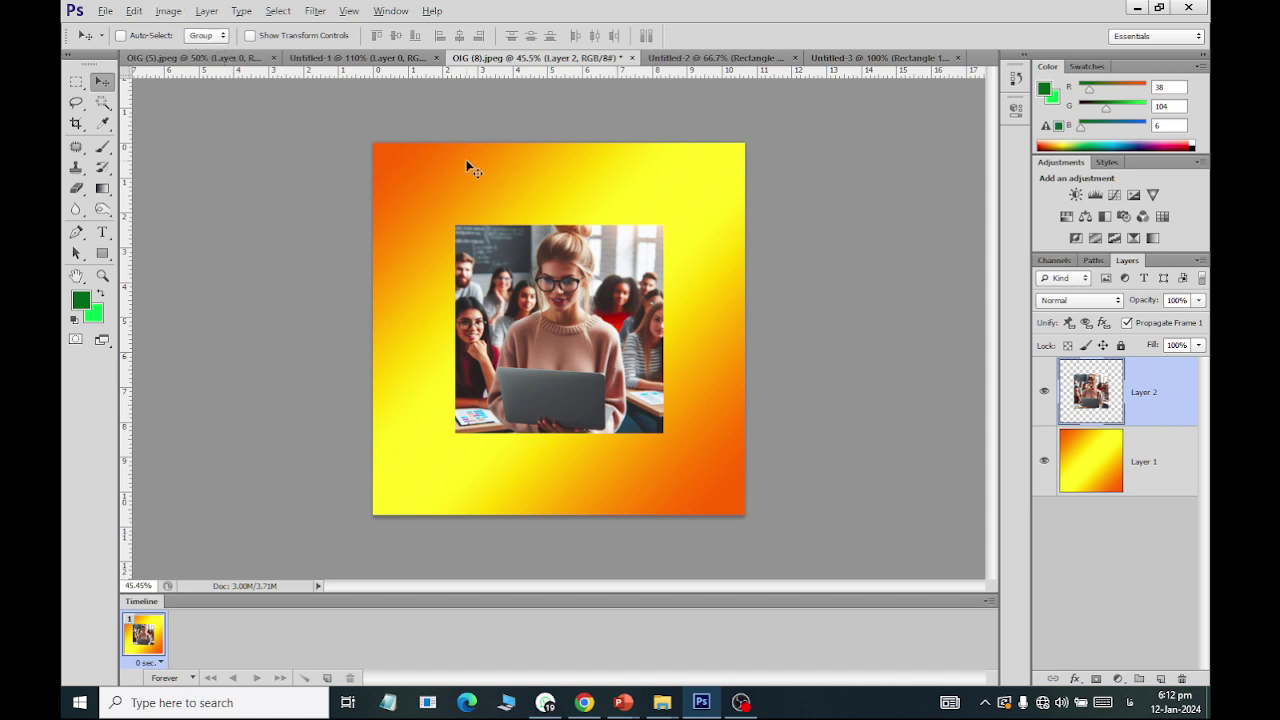
{"action": "left_click", "coordinate": [133, 10]}
{"action": "mouse_move", "coordinate": [280, 400]}
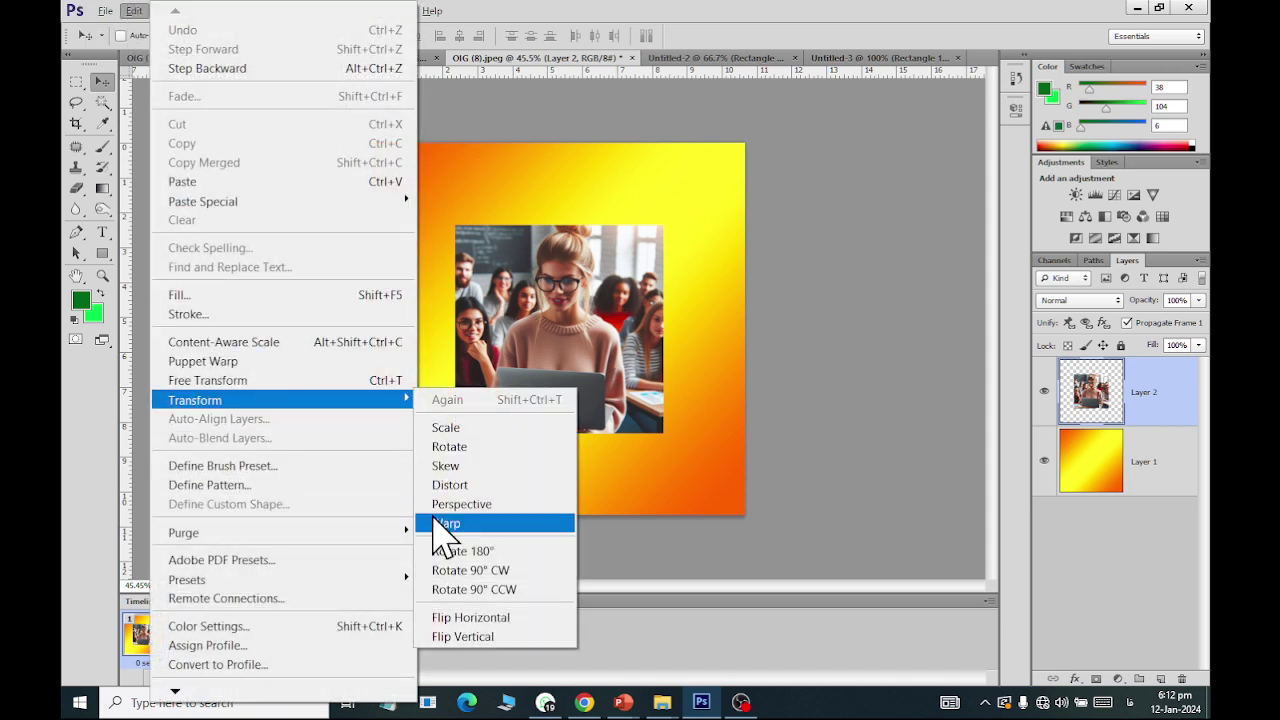
{"action": "left_click", "coordinate": [445, 617]}
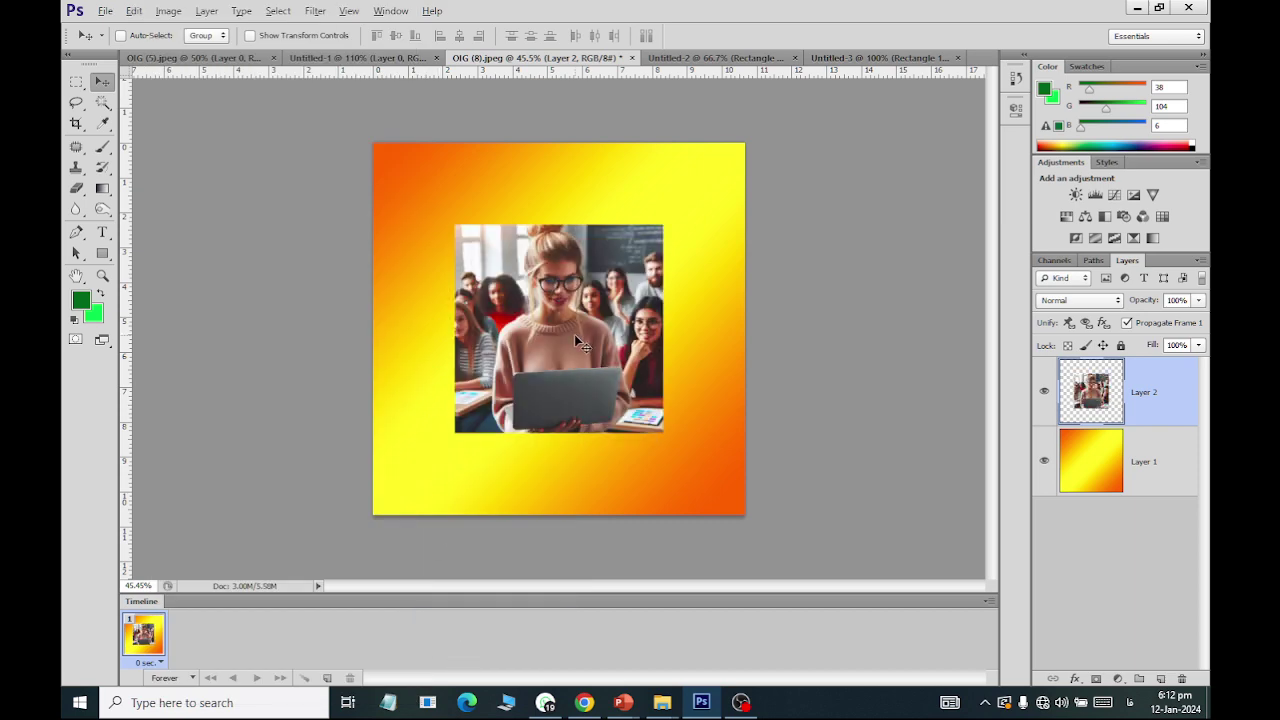
{"action": "left_click", "coordinate": [318, 57]}
{"action": "left_click", "coordinate": [182, 58]}
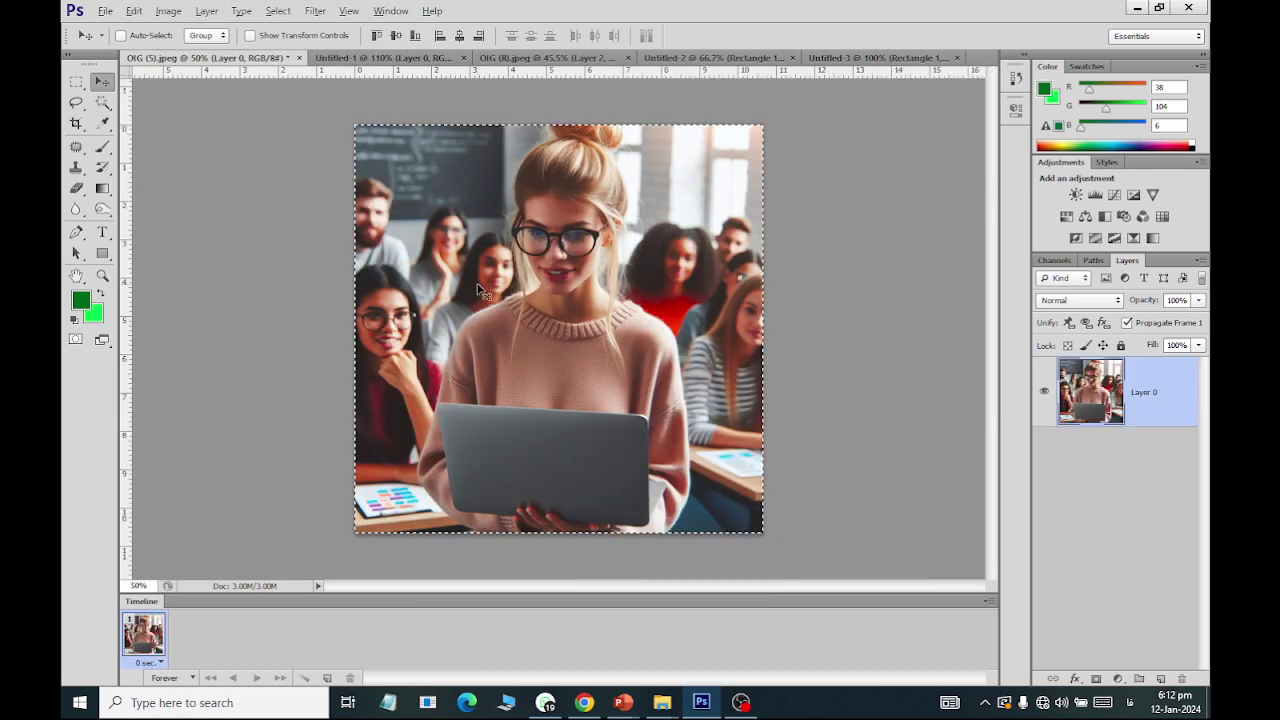
{"action": "left_click", "coordinate": [133, 10]}
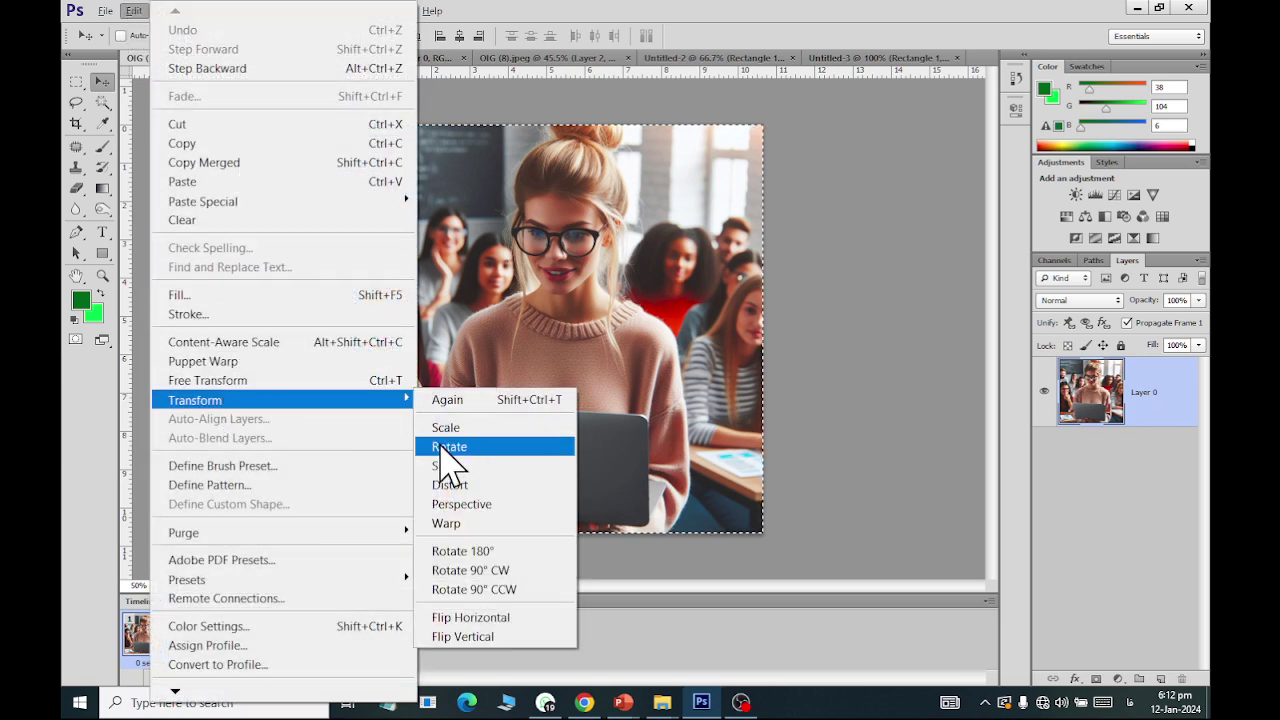
{"action": "left_click", "coordinate": [486, 645]}
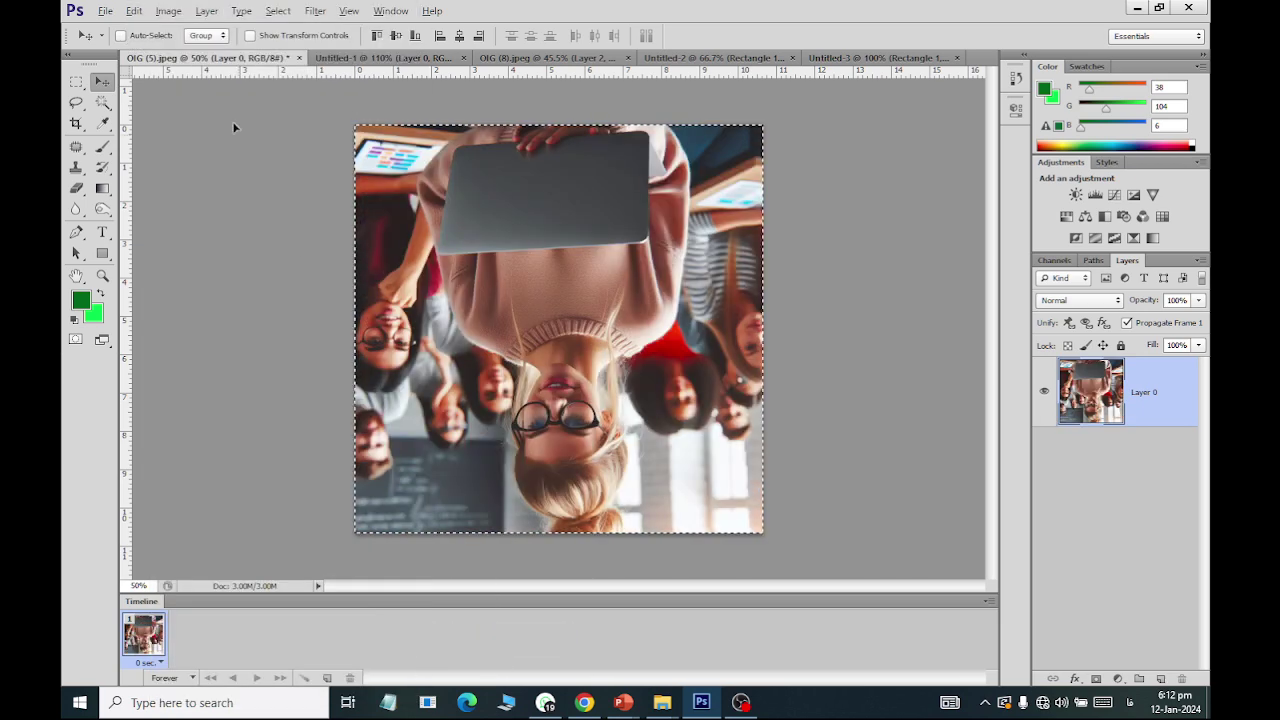
{"action": "left_click", "coordinate": [133, 10]}
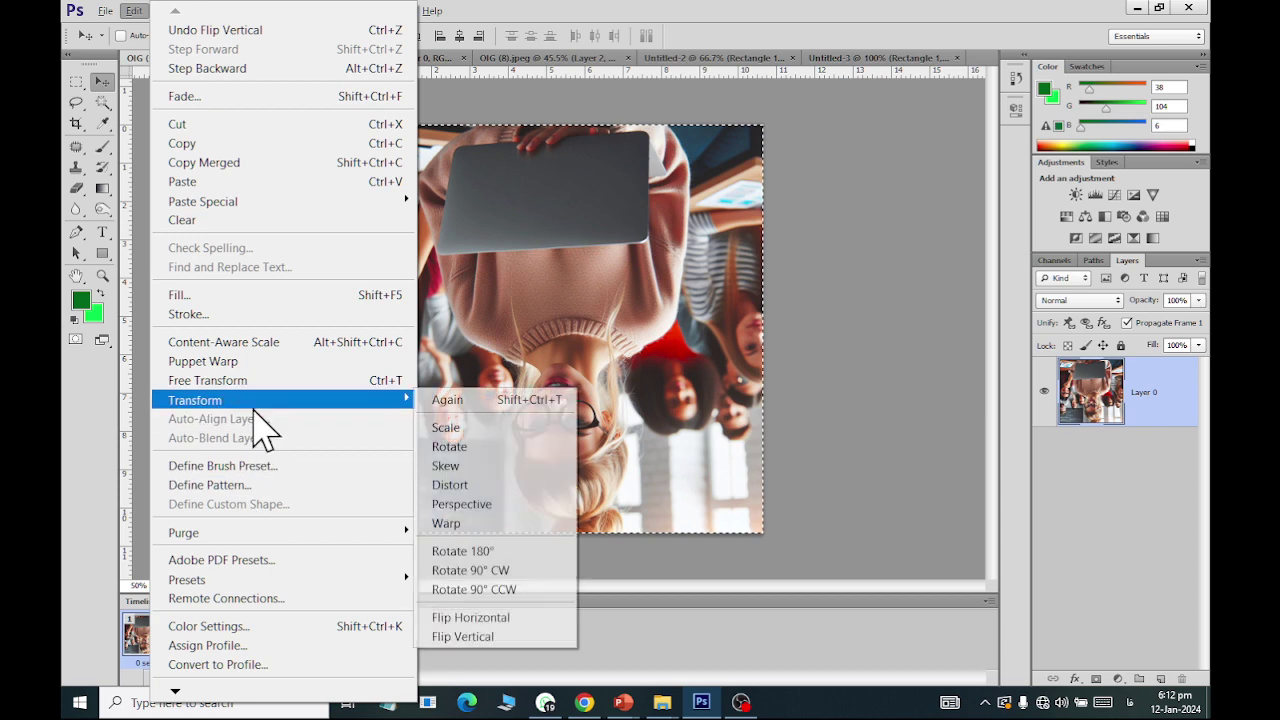
{"action": "left_click", "coordinate": [447, 634]}
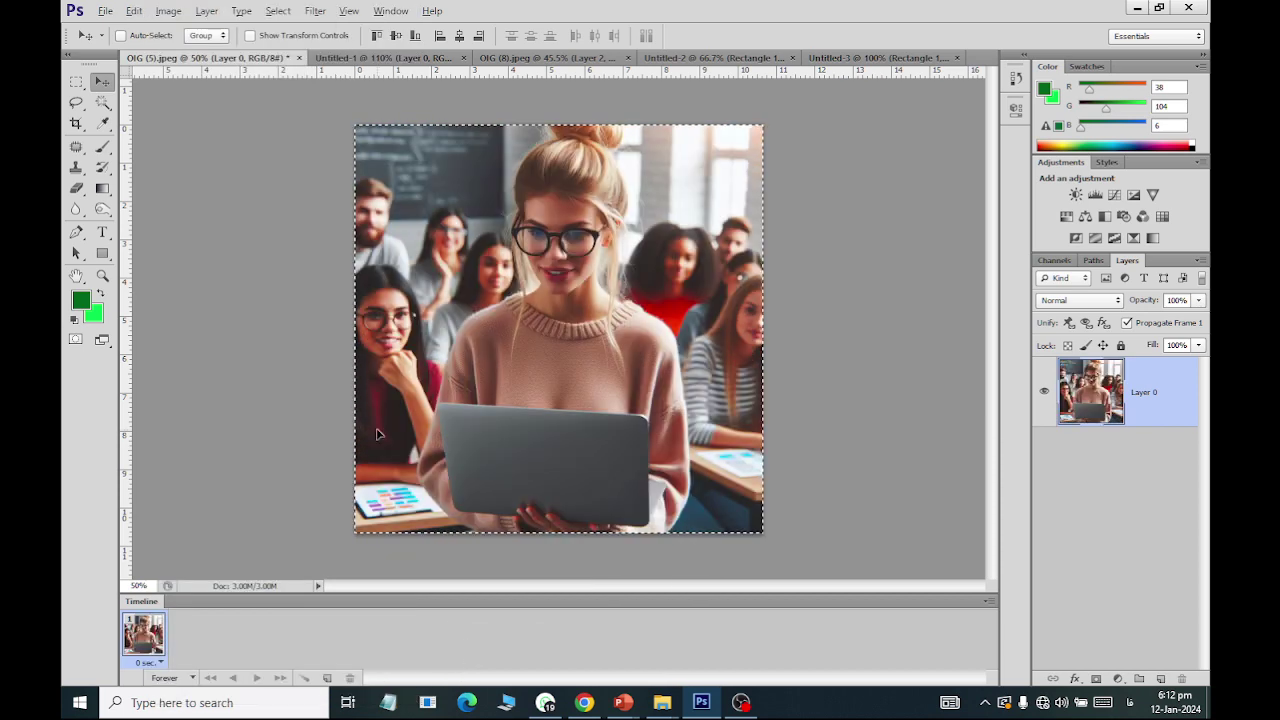
{"action": "left_click", "coordinate": [105, 10]}
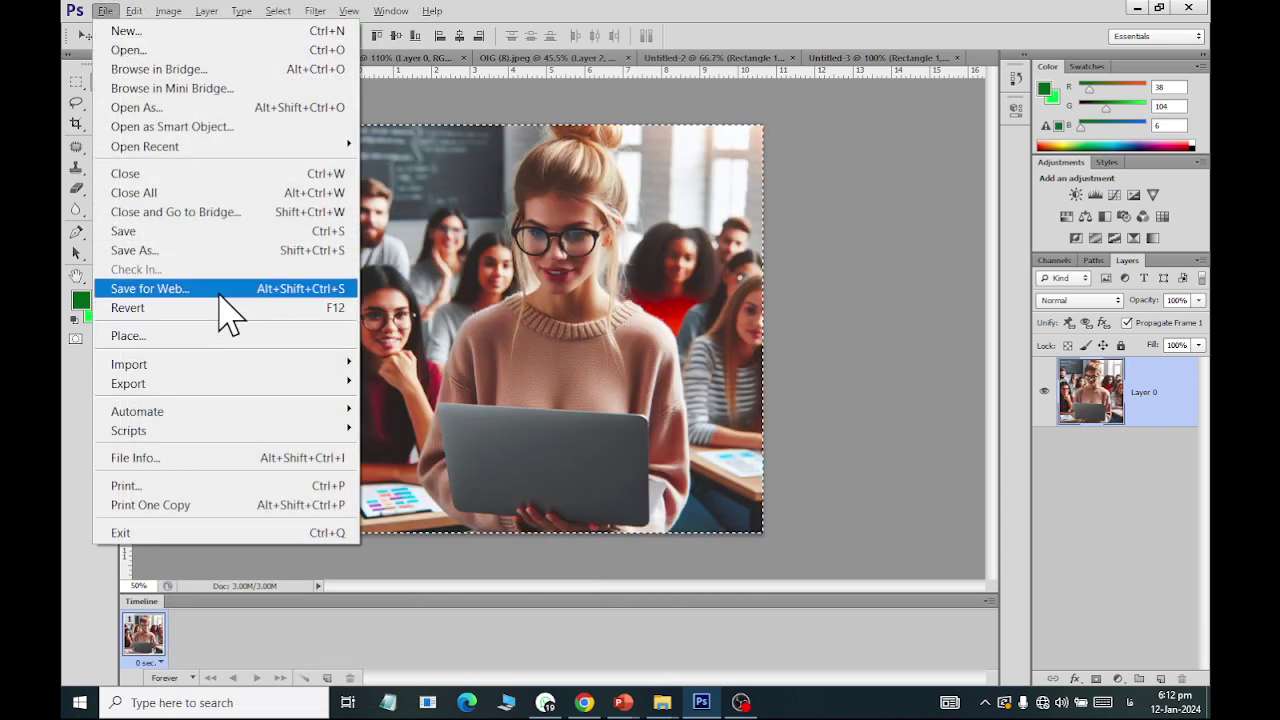
{"action": "left_click", "coordinate": [133, 10]}
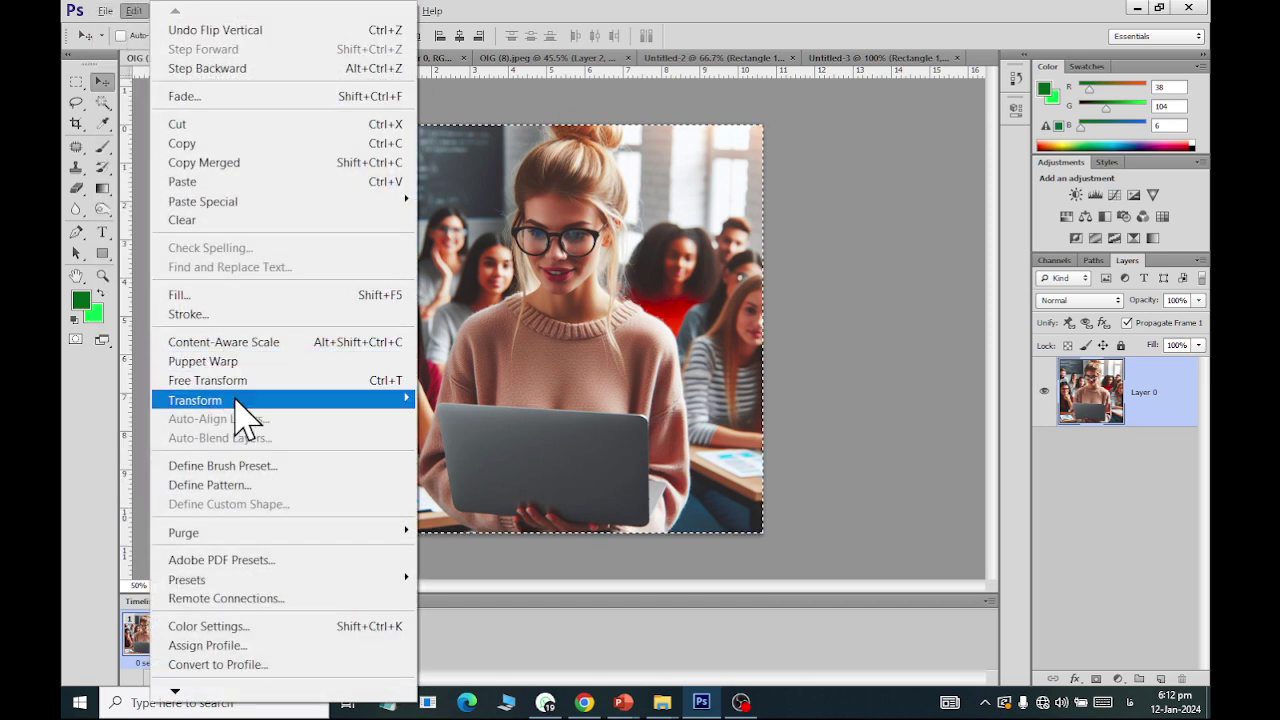
{"action": "left_click", "coordinate": [460, 617]}
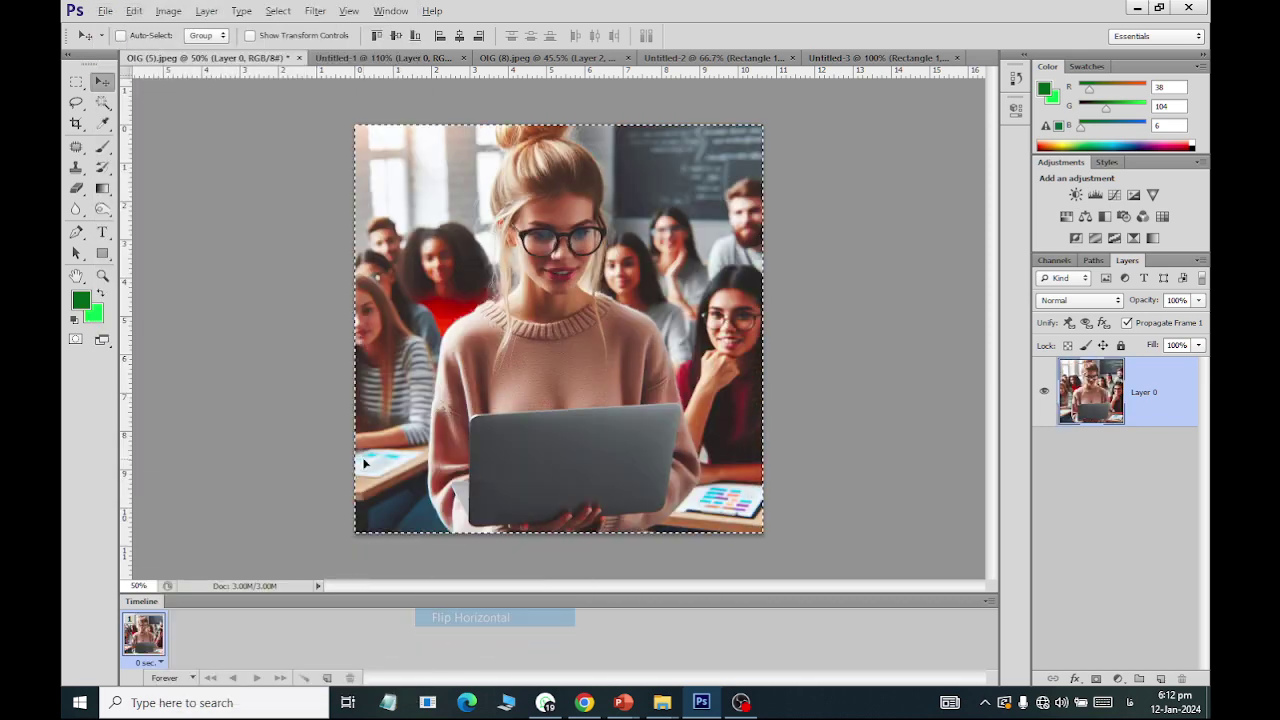
{"action": "left_click", "coordinate": [133, 10]}
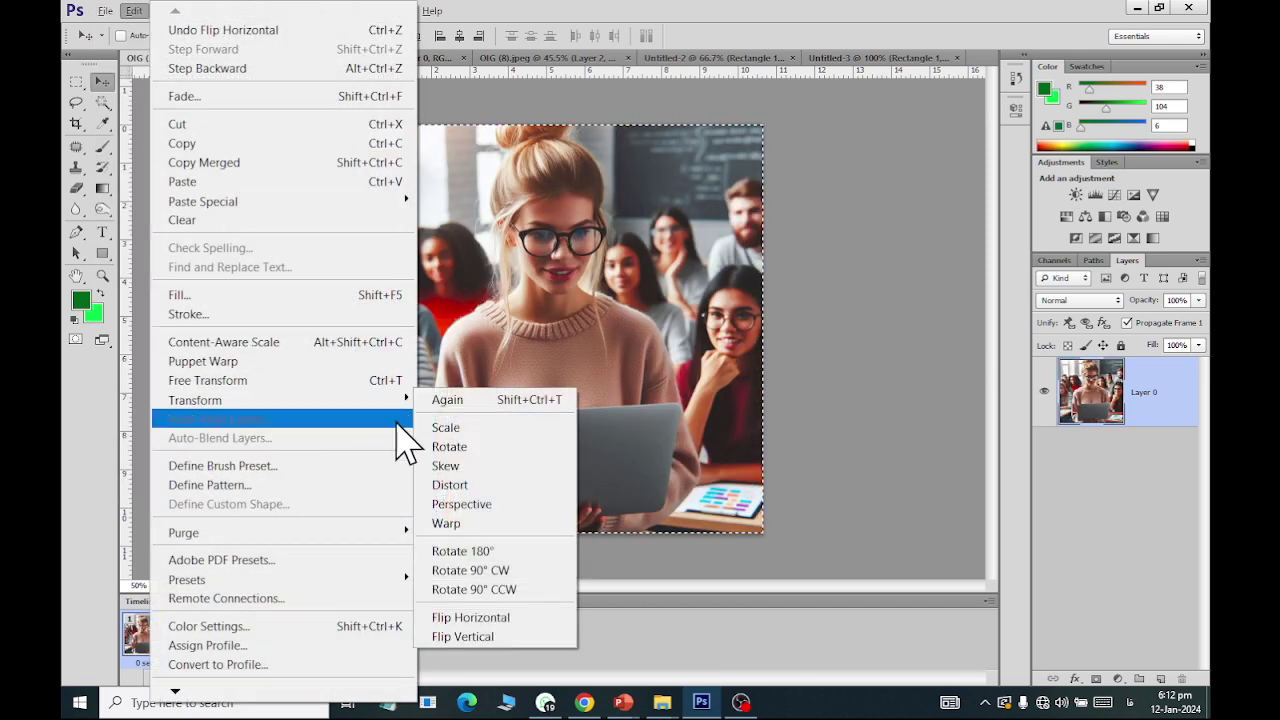
{"action": "left_click", "coordinate": [470, 617]}
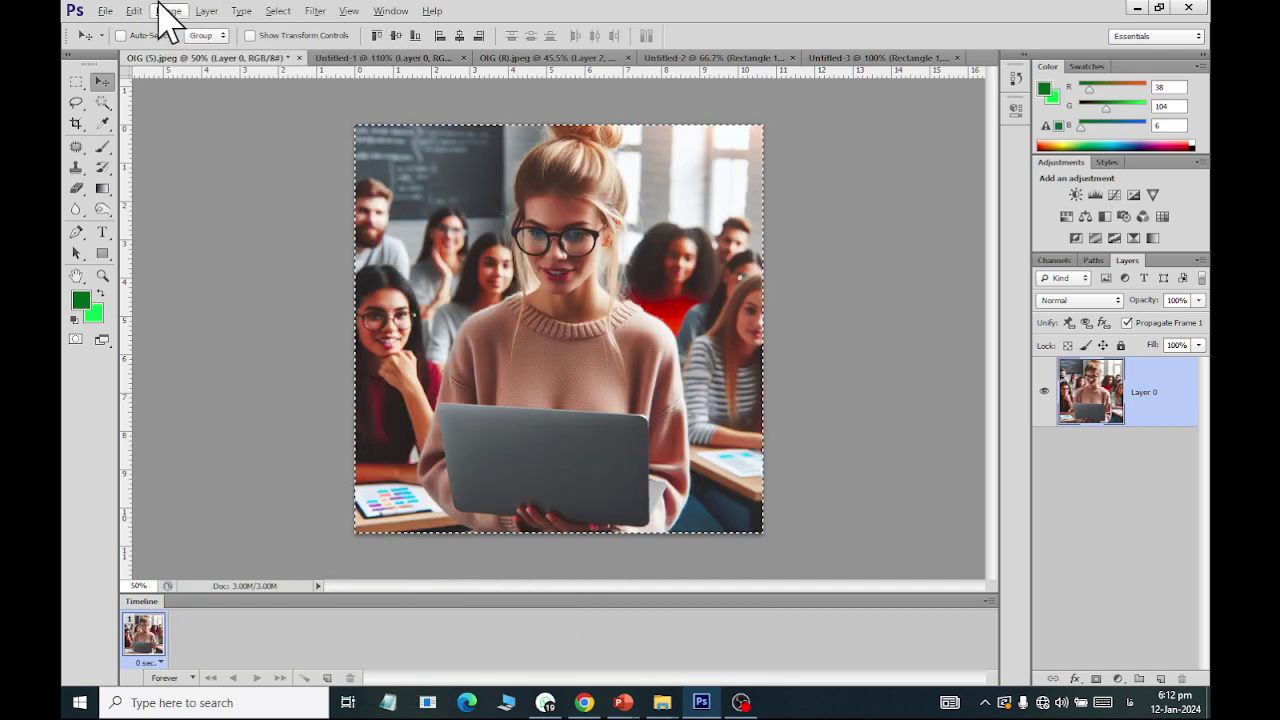
{"action": "left_click", "coordinate": [133, 10]}
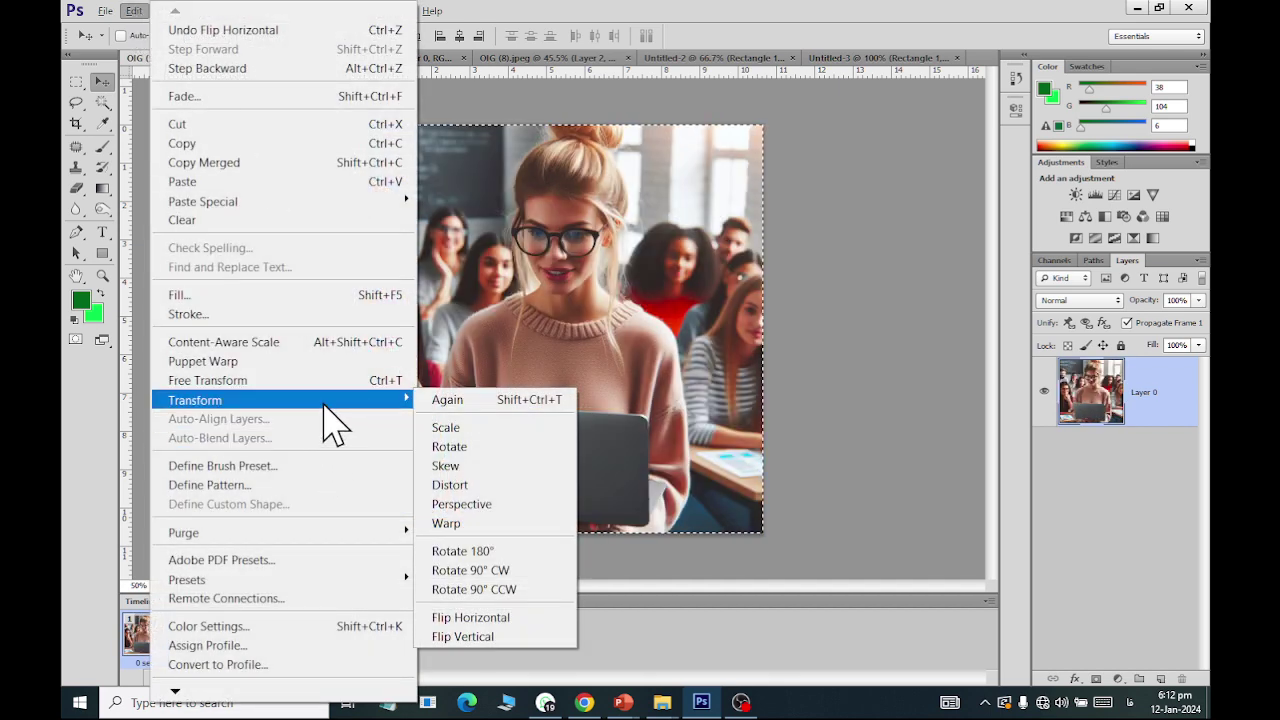
{"action": "mouse_move", "coordinate": [195, 399]}
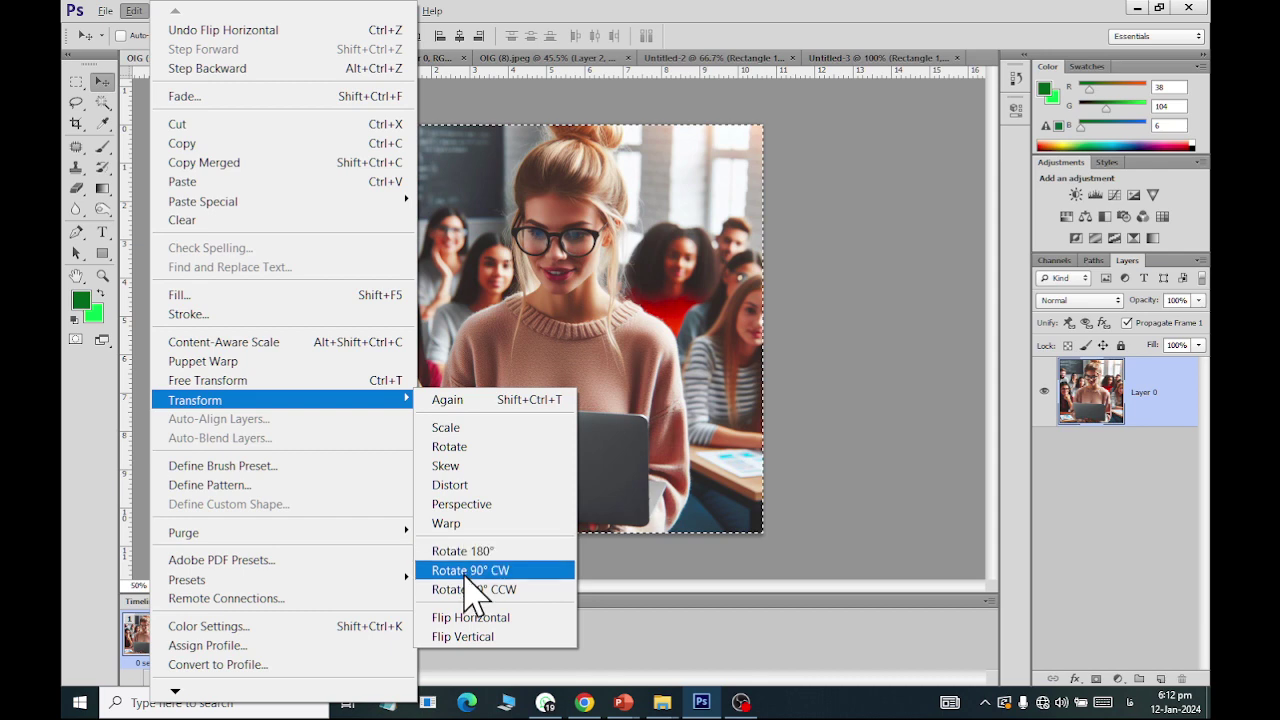
{"action": "left_click", "coordinate": [464, 572]}
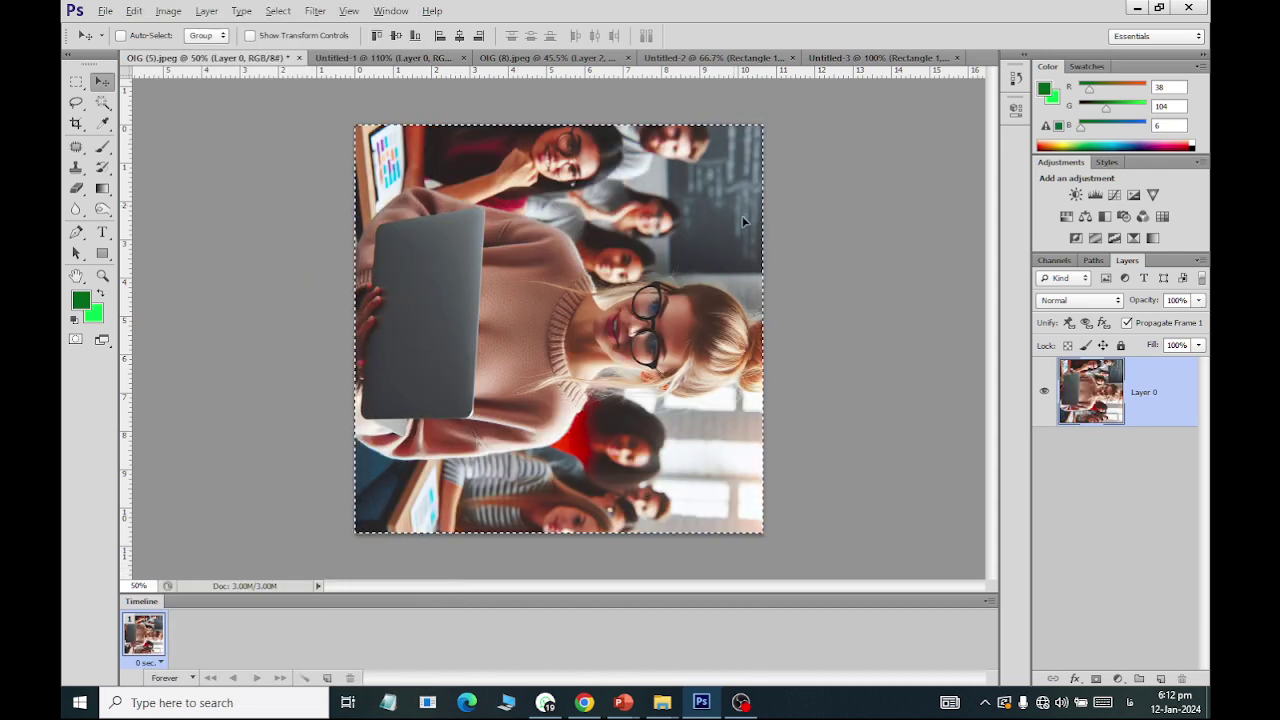
{"action": "left_click", "coordinate": [133, 10]}
{"action": "mouse_move", "coordinate": [195, 399]}
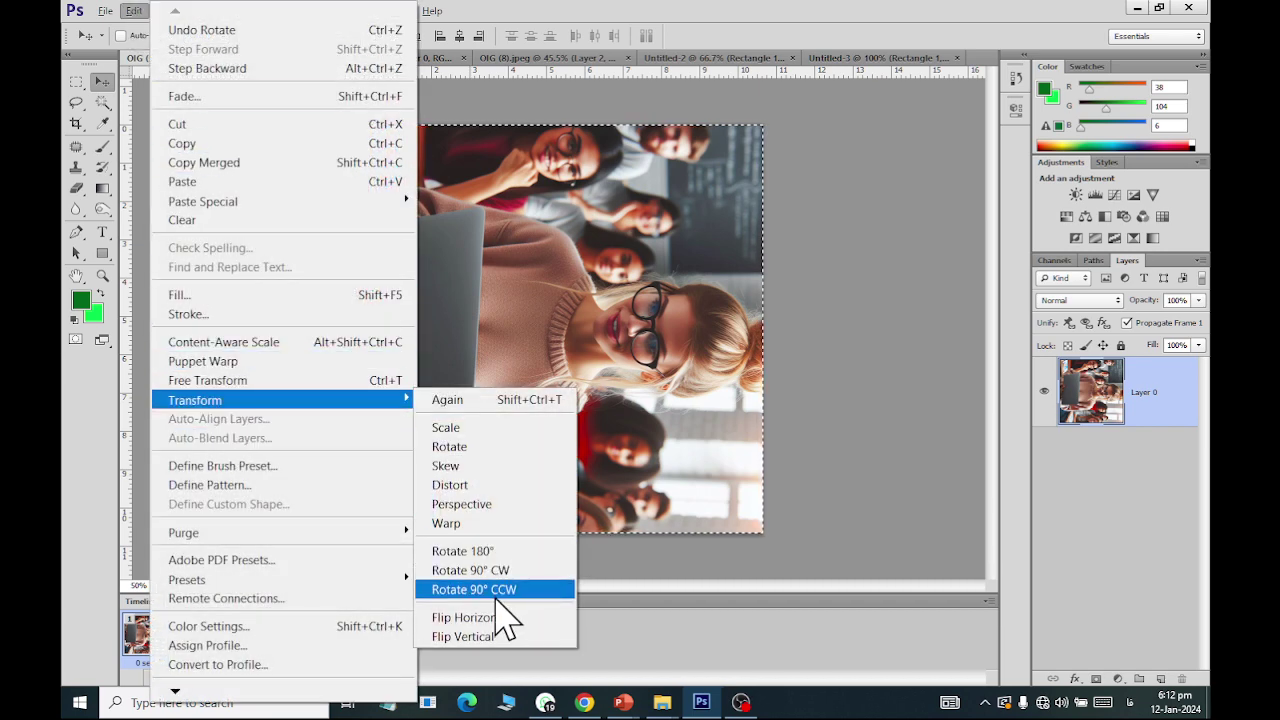
{"action": "left_click", "coordinate": [500, 590]}
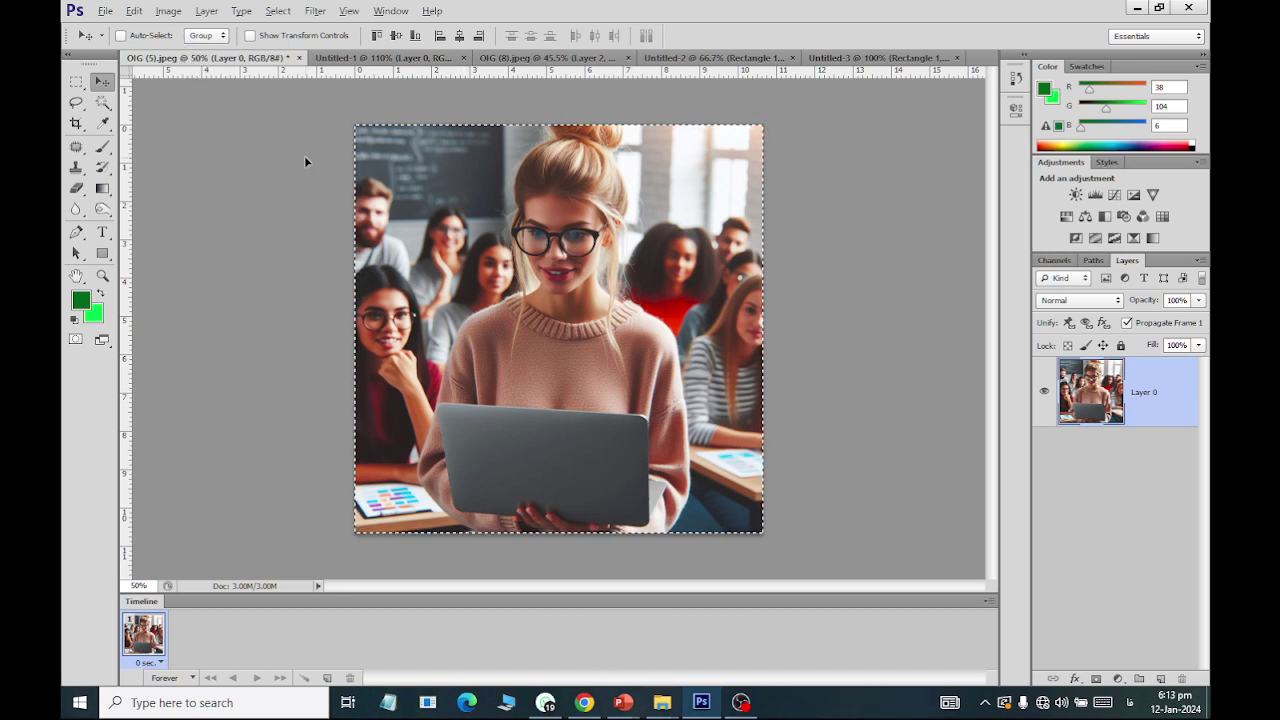
Step: Create a PERSPECTIVE text layer in Untitled-1, replacing mistyped text, and move it beside SKEW
{"action": "left_click", "coordinate": [405, 59]}
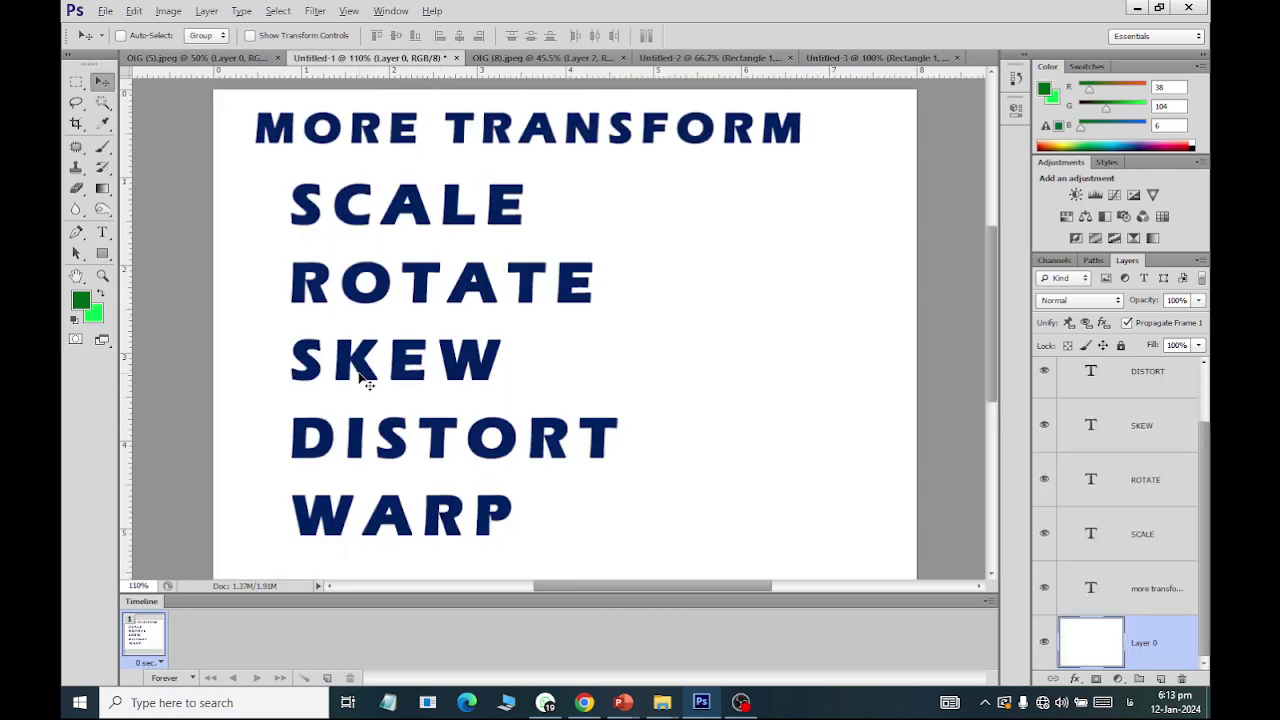
{"action": "scroll", "coordinate": [400, 515], "scroll_direction": "down", "scroll_amount": 1}
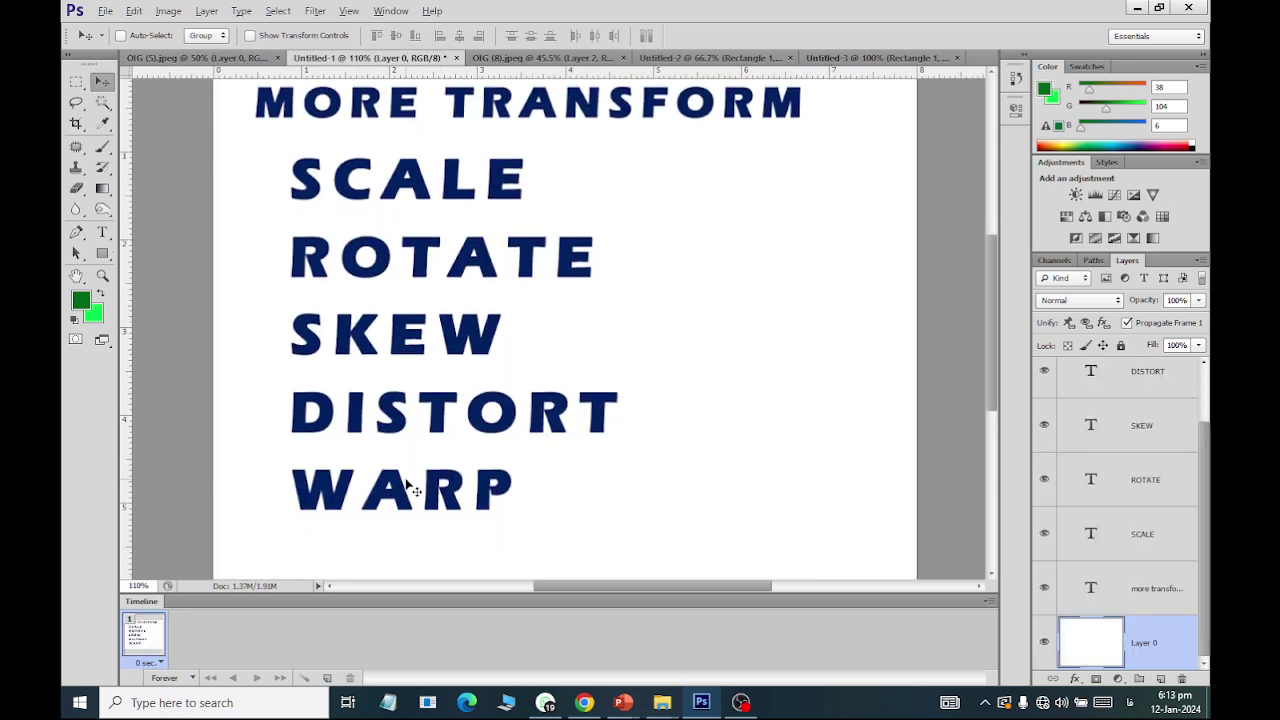
{"action": "left_click", "coordinate": [102, 232]}
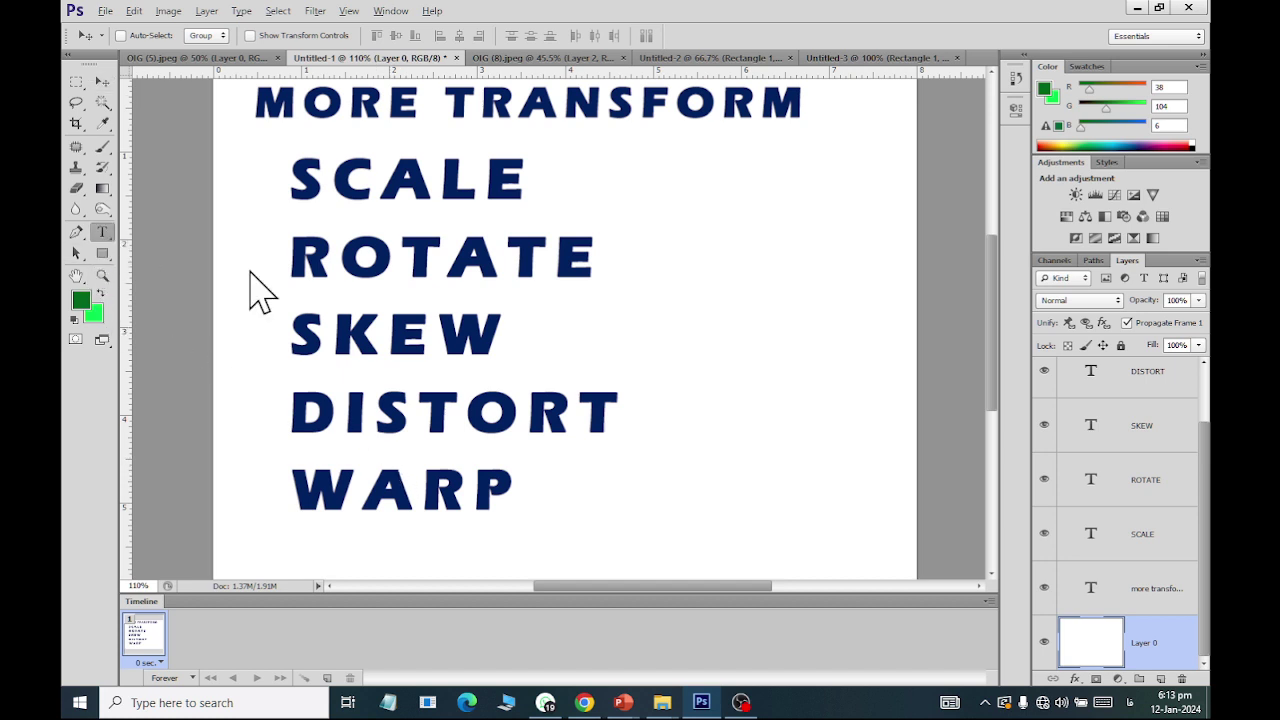
{"action": "left_click", "coordinate": [661, 193]}
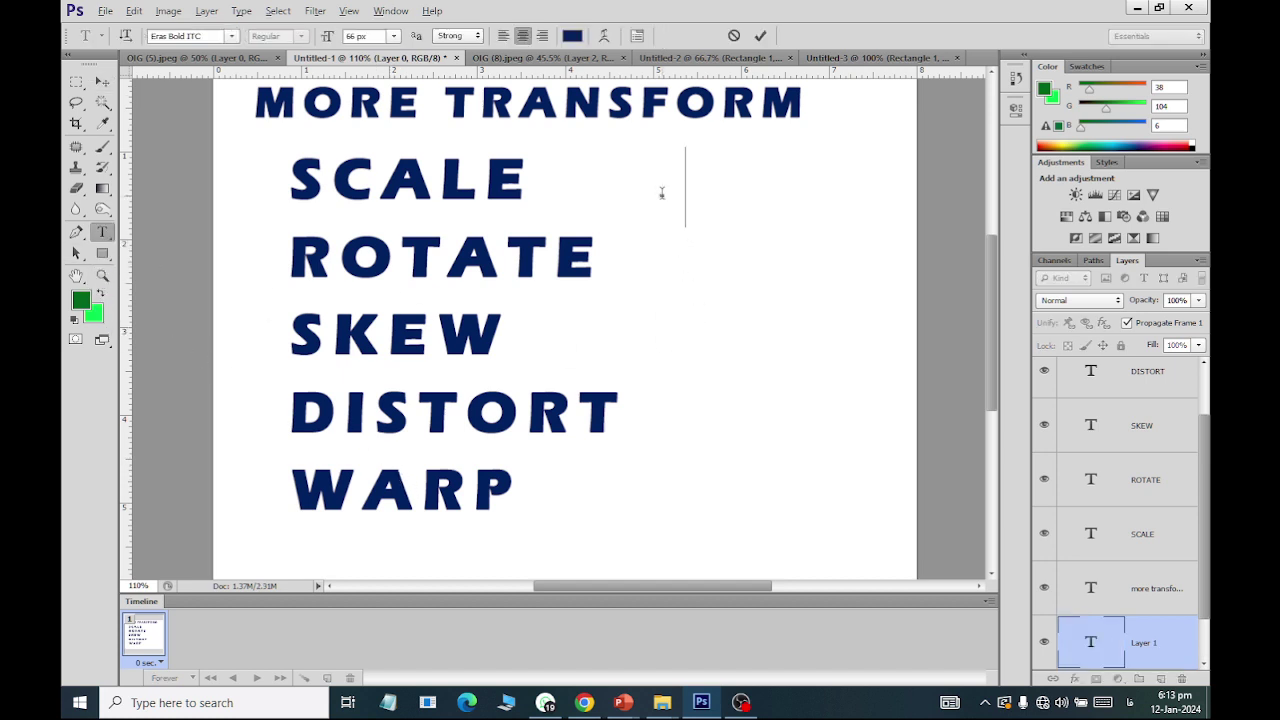
{"action": "type", "text": "قیر پیـط"}
{"action": "key", "text": "ctrl+a"}
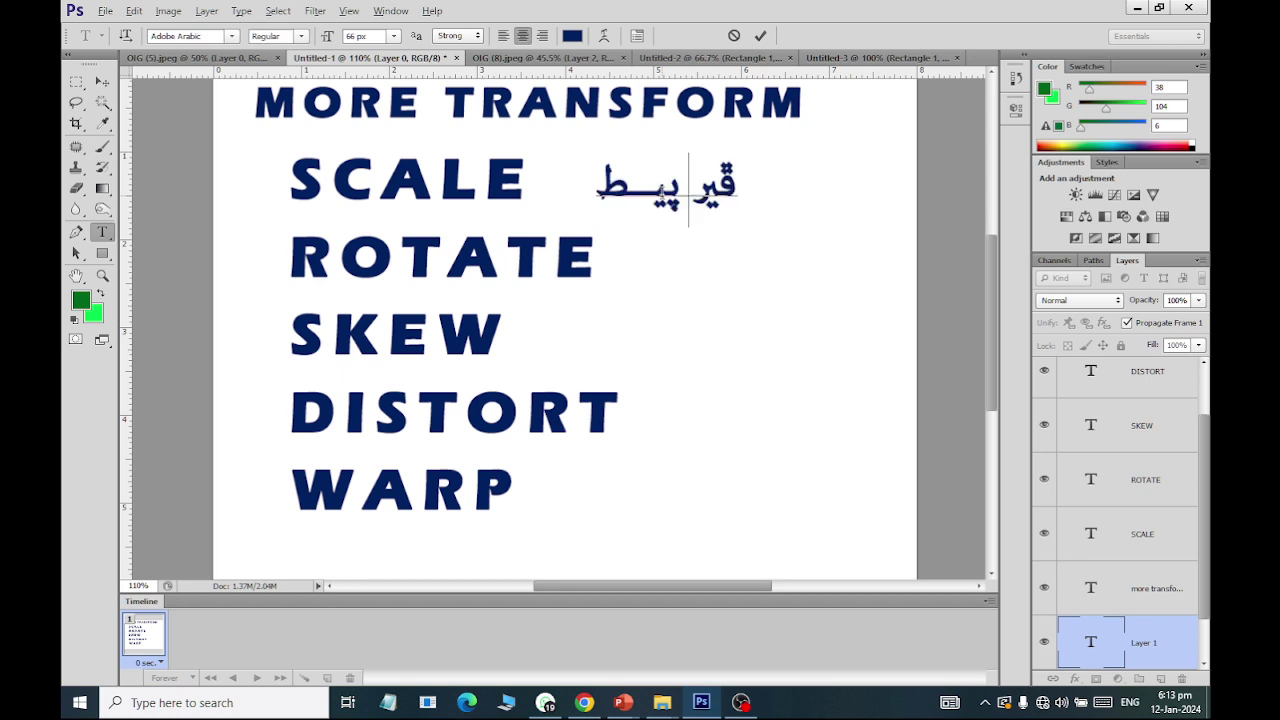
{"action": "type", "text": "PER"}
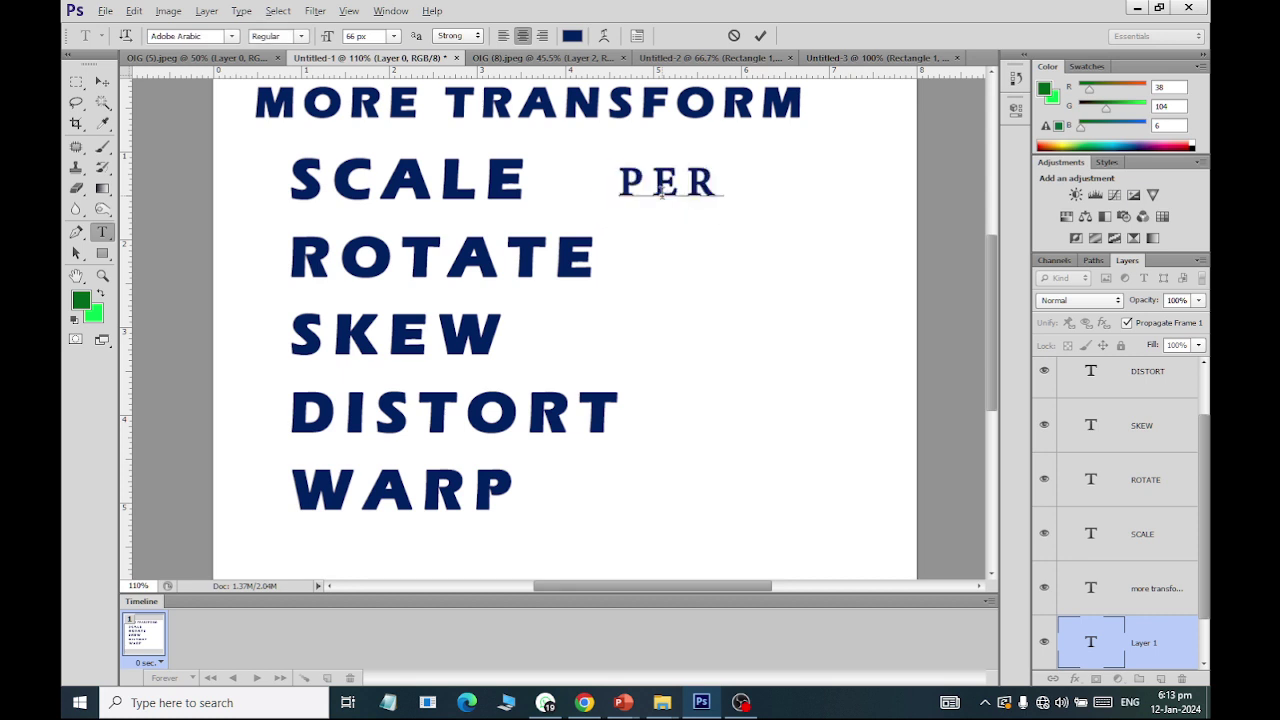
{"action": "type", "text": "SPECTIV"}
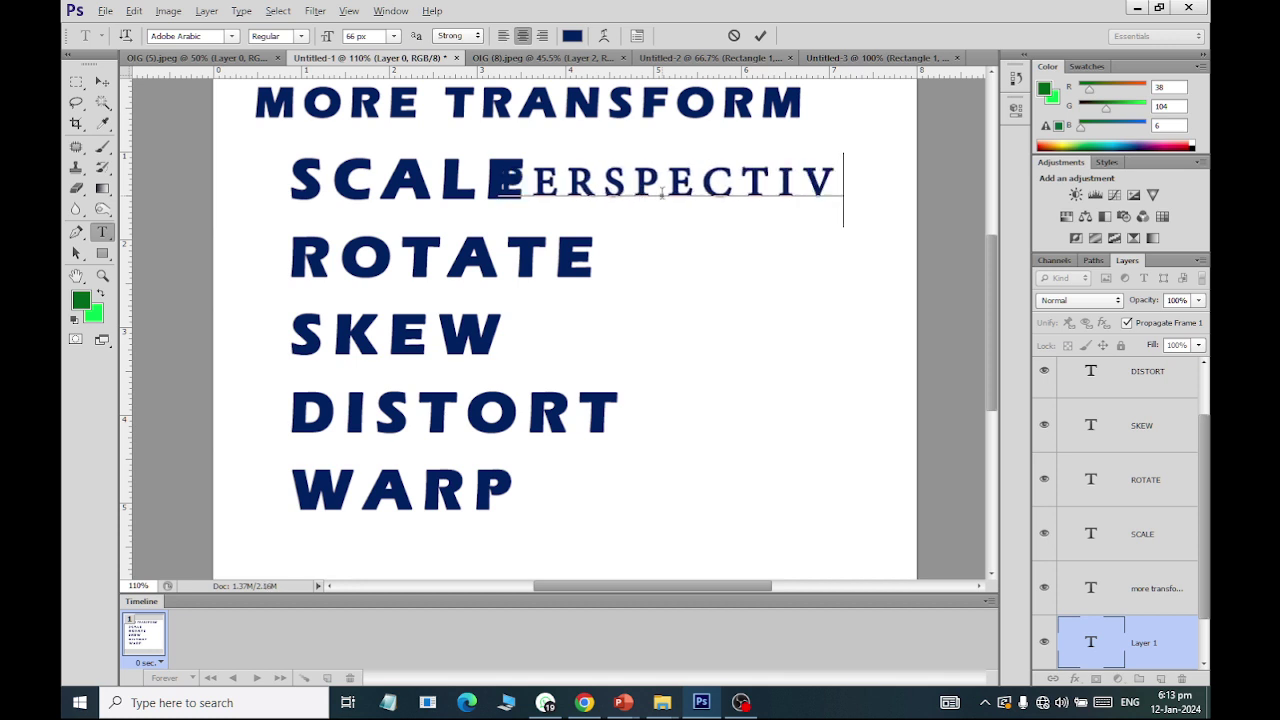
{"action": "type", "text": "E"}
{"action": "left_click", "coordinate": [102, 81]}
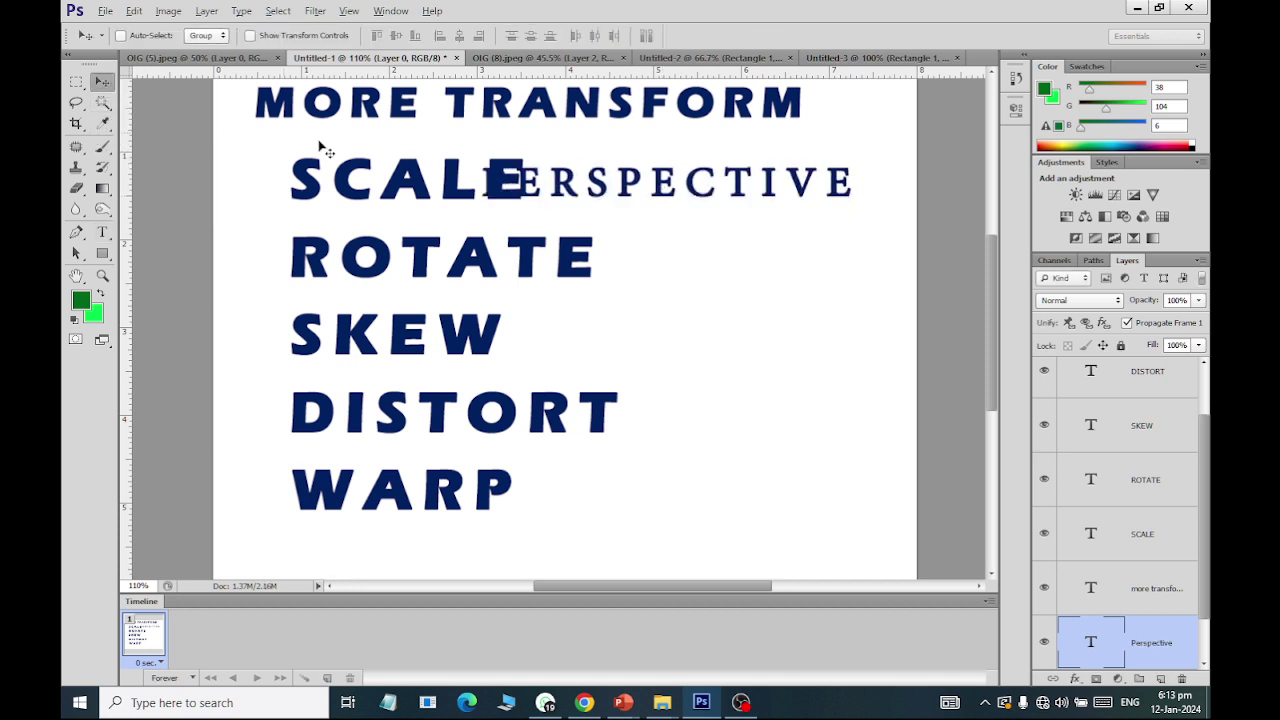
{"action": "left_click_drag", "start_coordinate": [700, 180], "coordinate": [708, 360]}
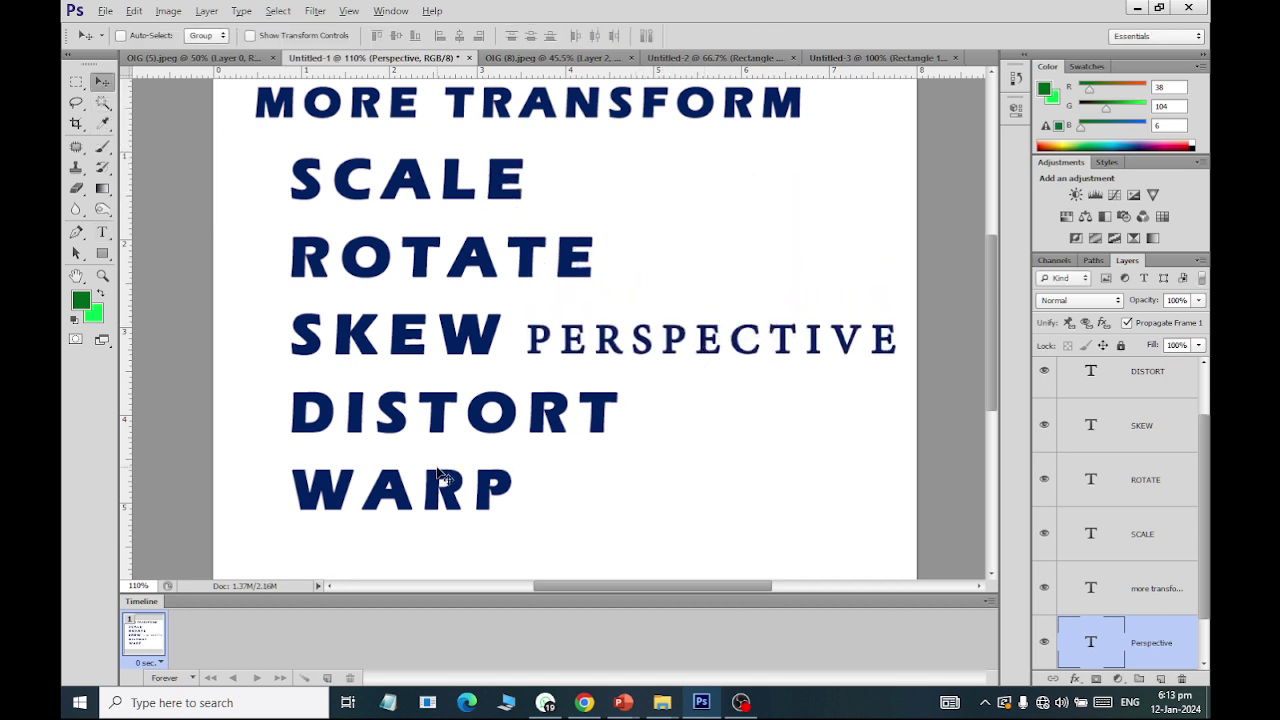